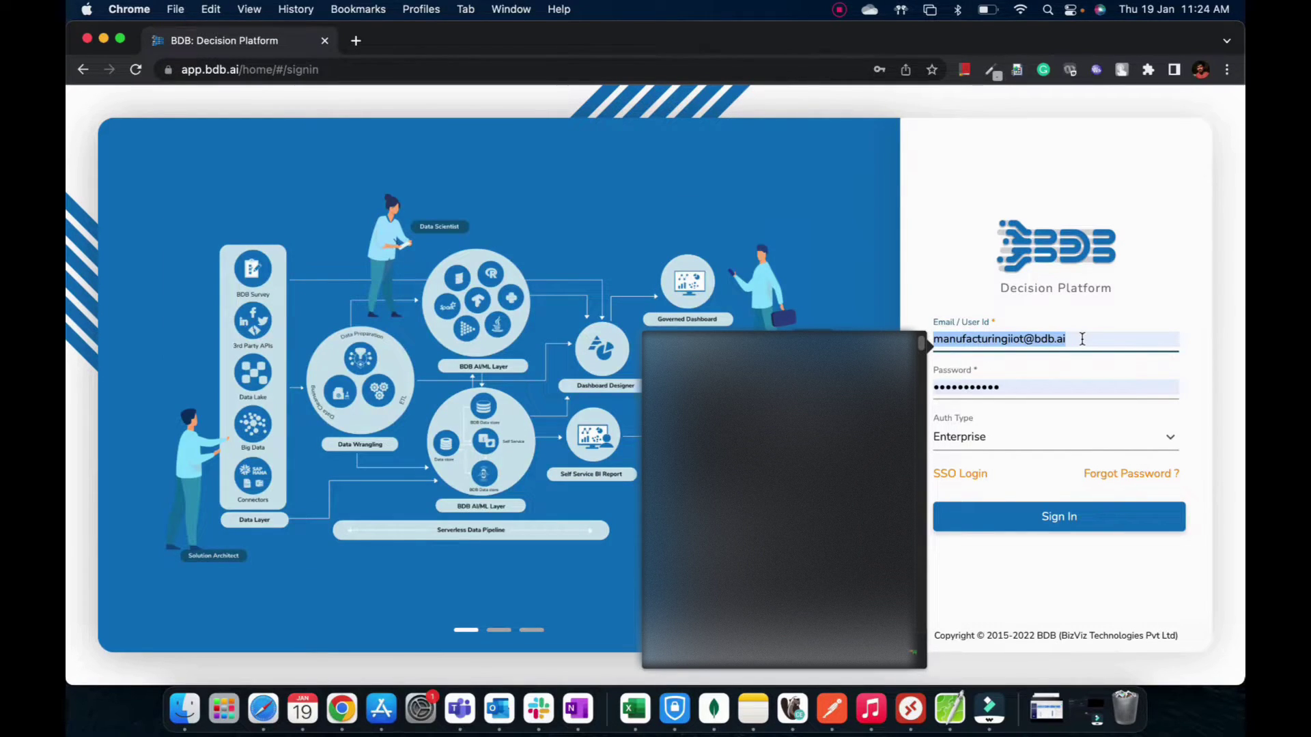
Sign in with the account email and password, enter the ust-blueconch space, and decline updating the saved password.
text(mani)
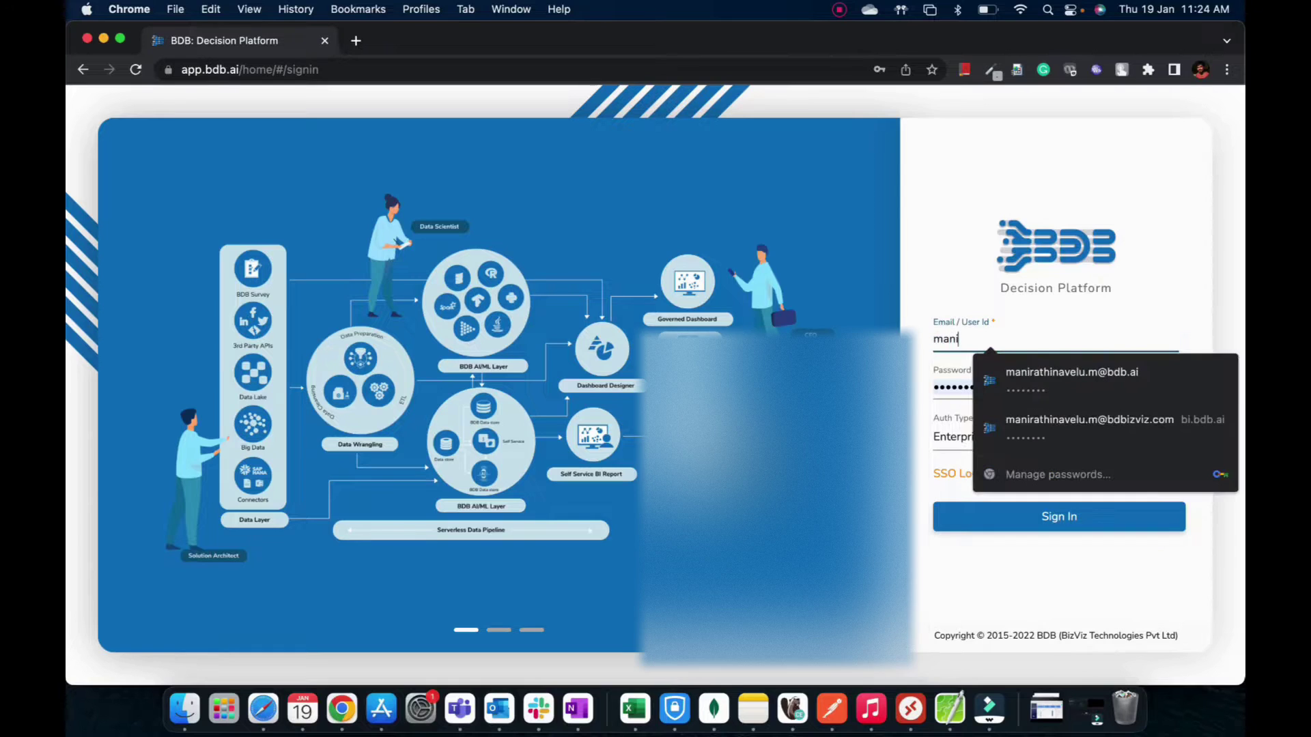
click(1104, 369)
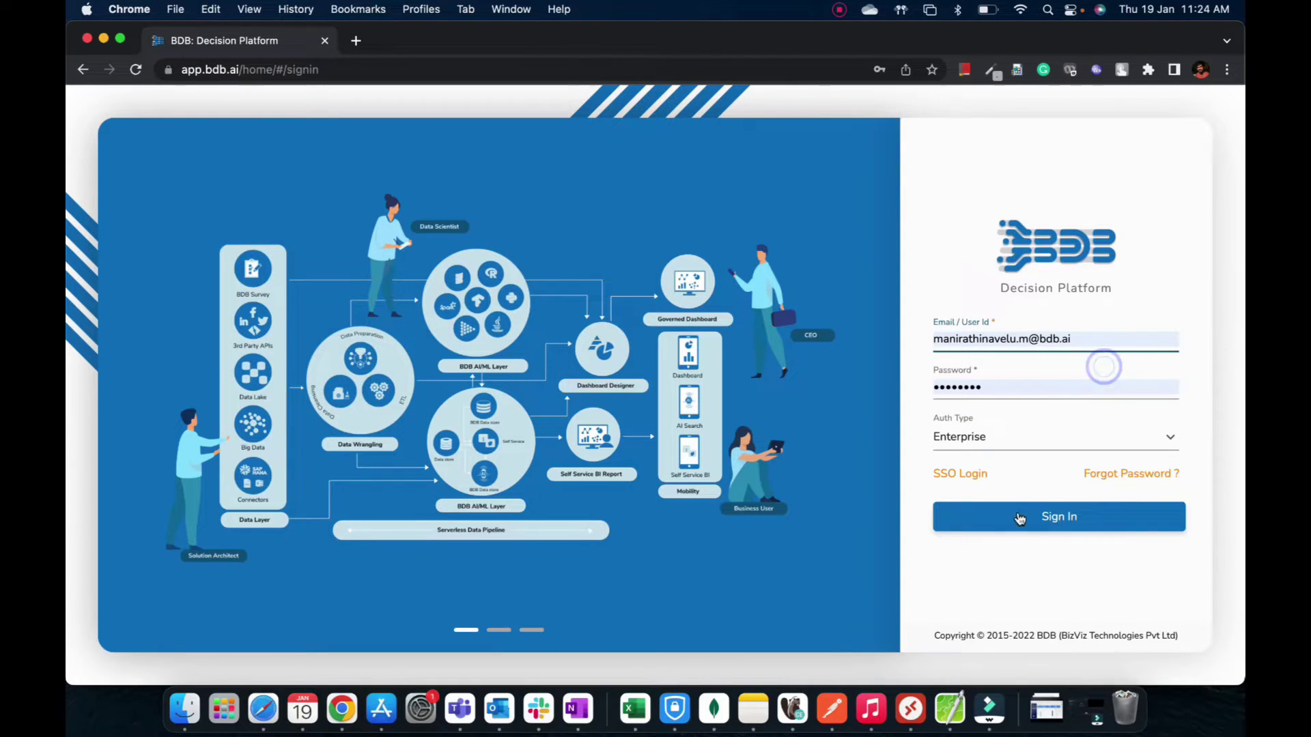
double_click(986, 386)
text(•••)
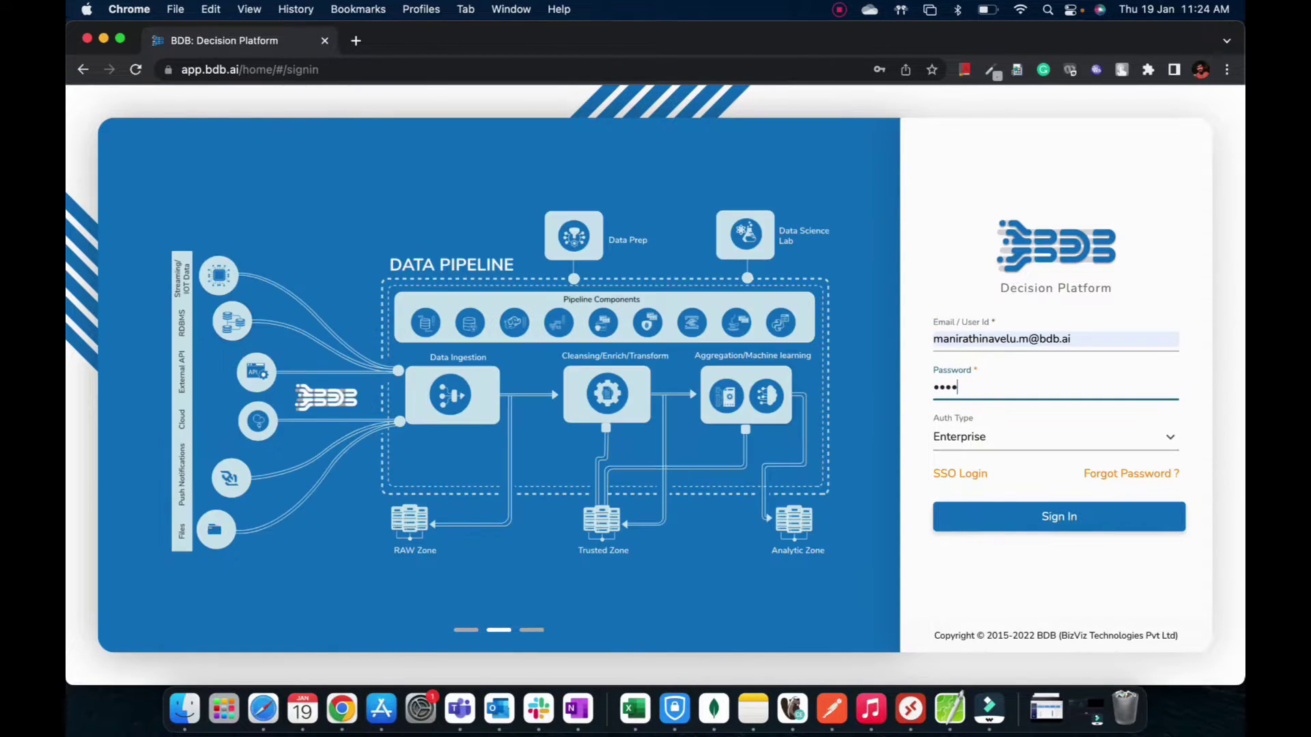
click(974, 520)
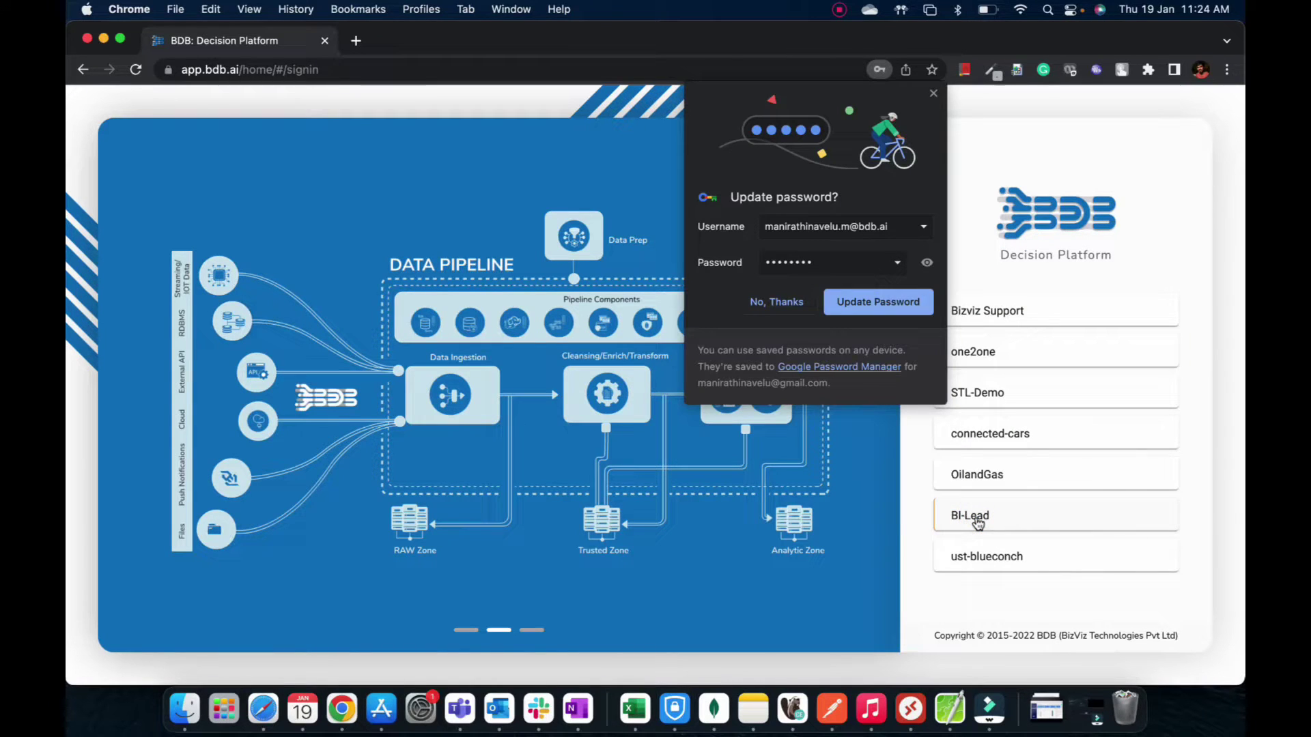
click(974, 556)
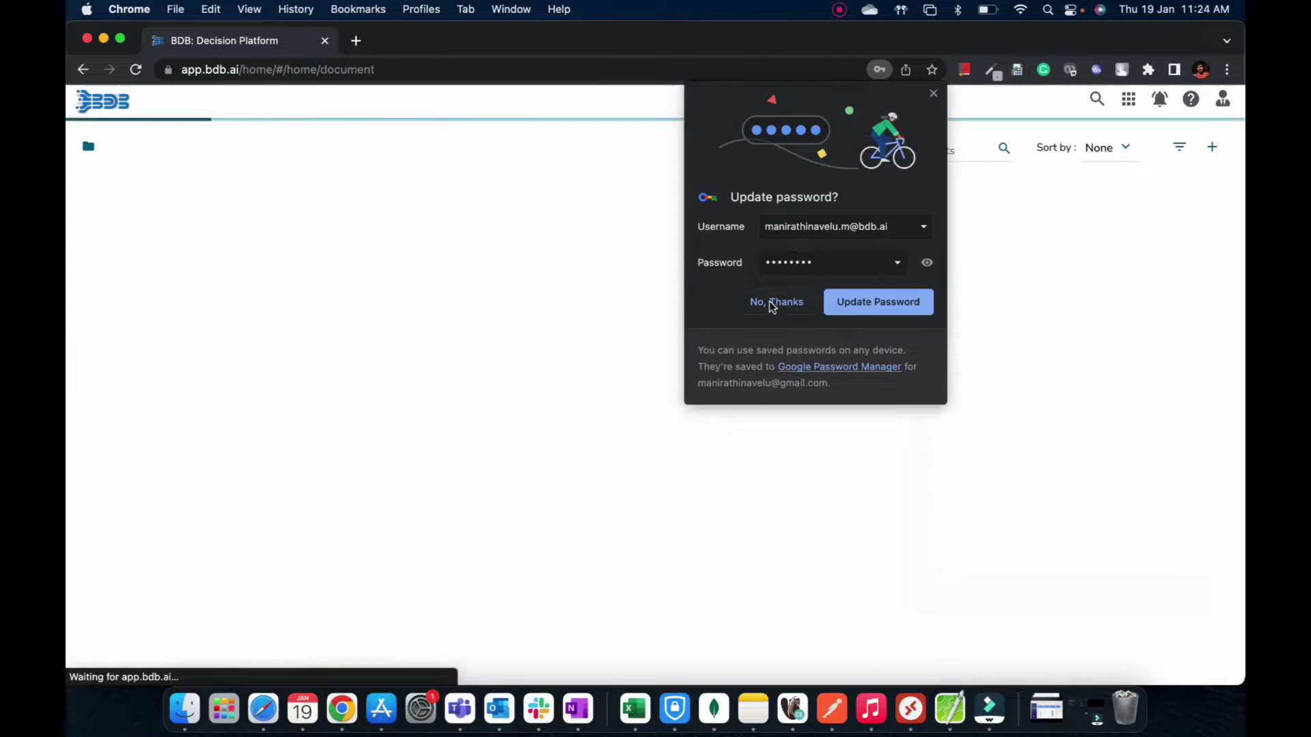
click(769, 301)
Open the Data Center and start creating a new Data Sandbox.
click(1129, 99)
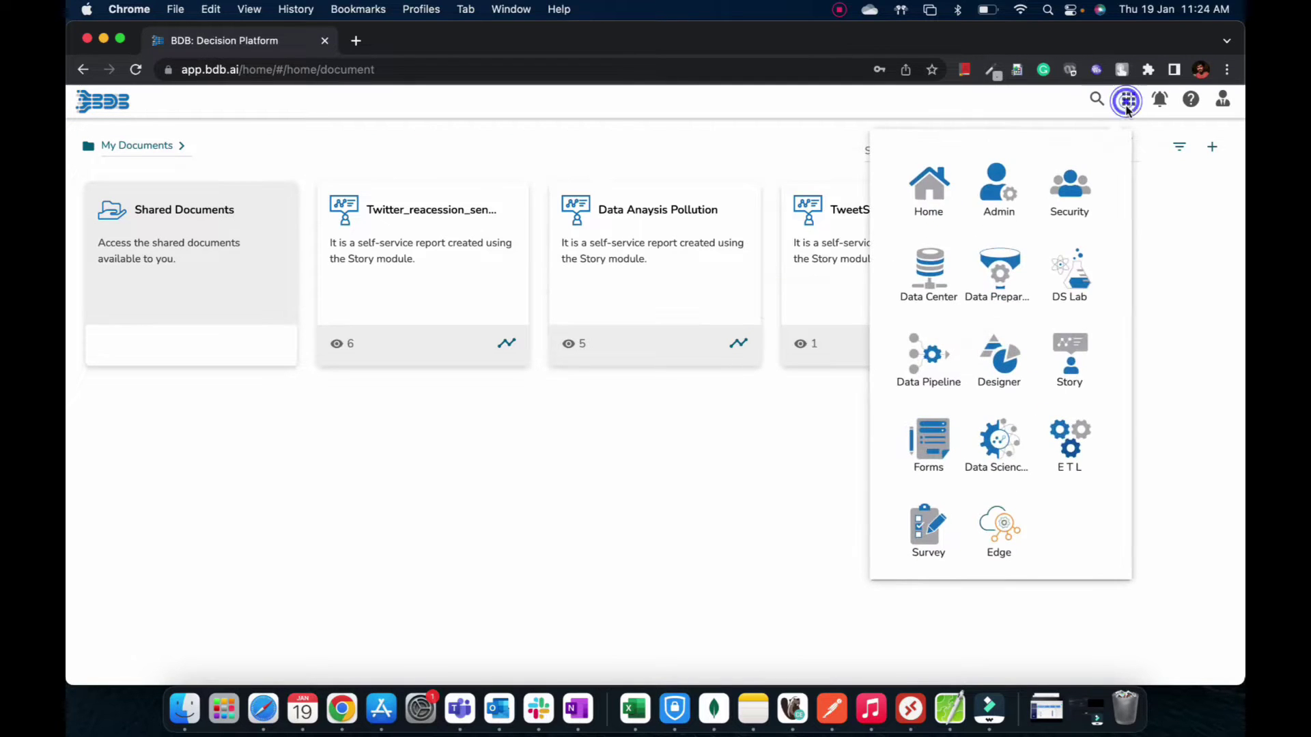
click(932, 284)
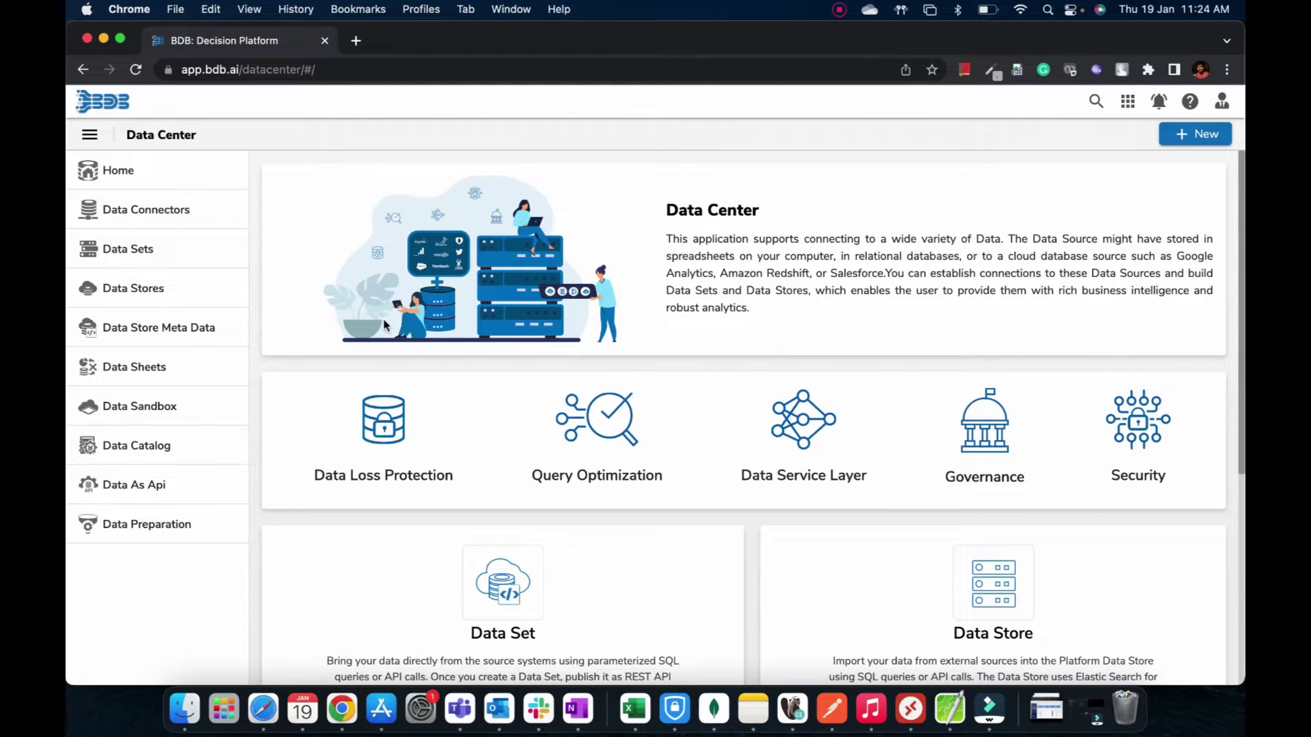
click(1197, 136)
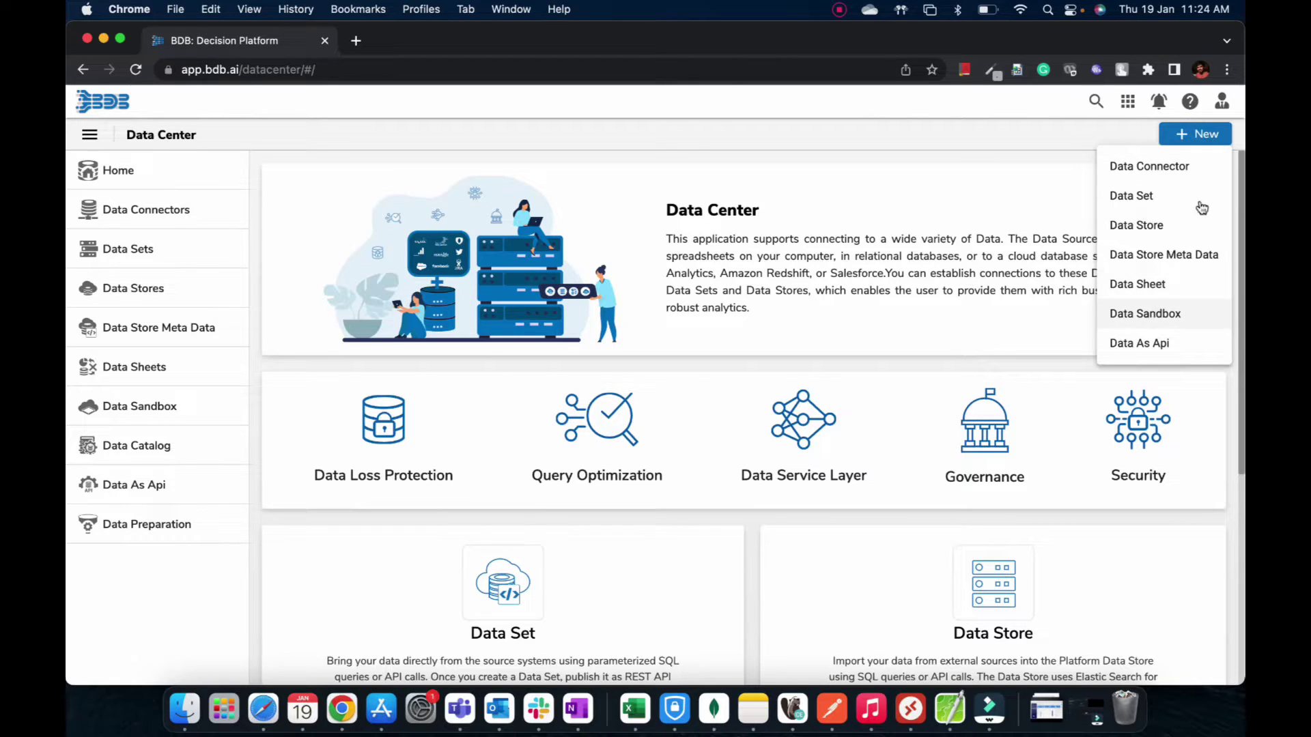
click(1143, 313)
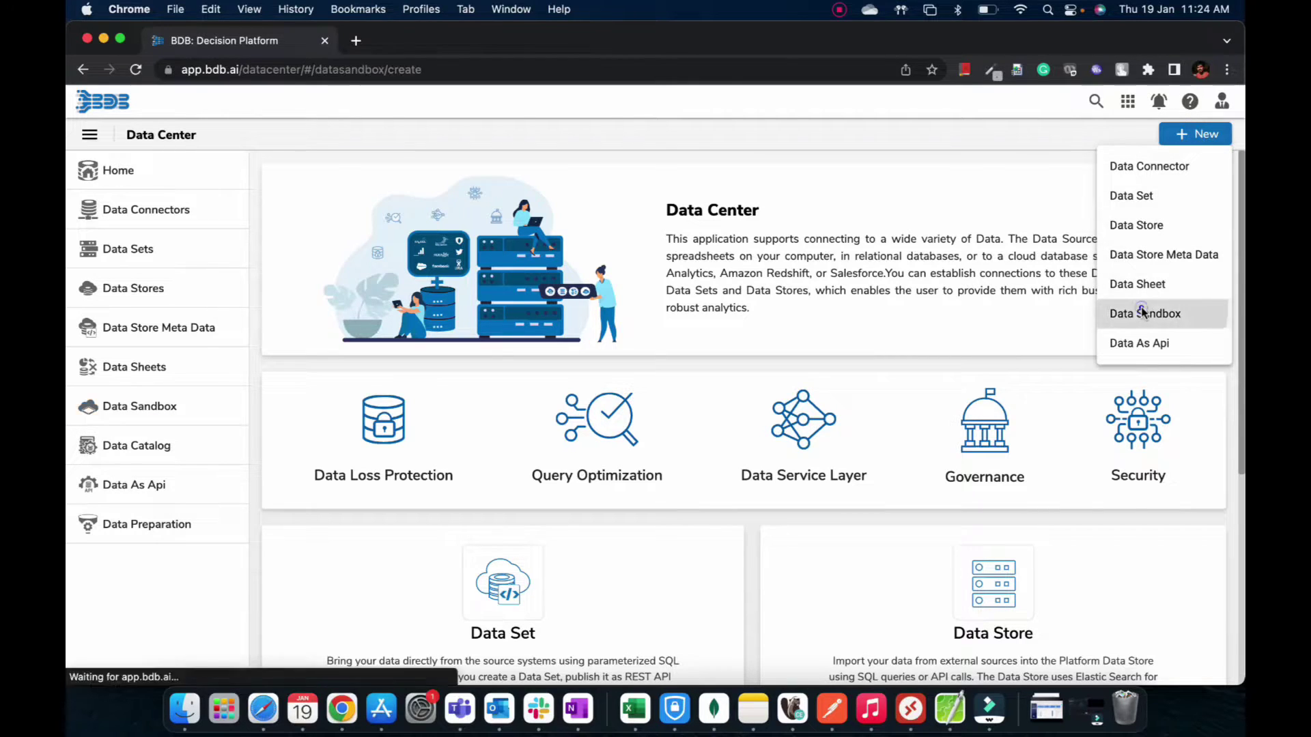
Name the new sandbox PollutionDataCitywise.
click(301, 213)
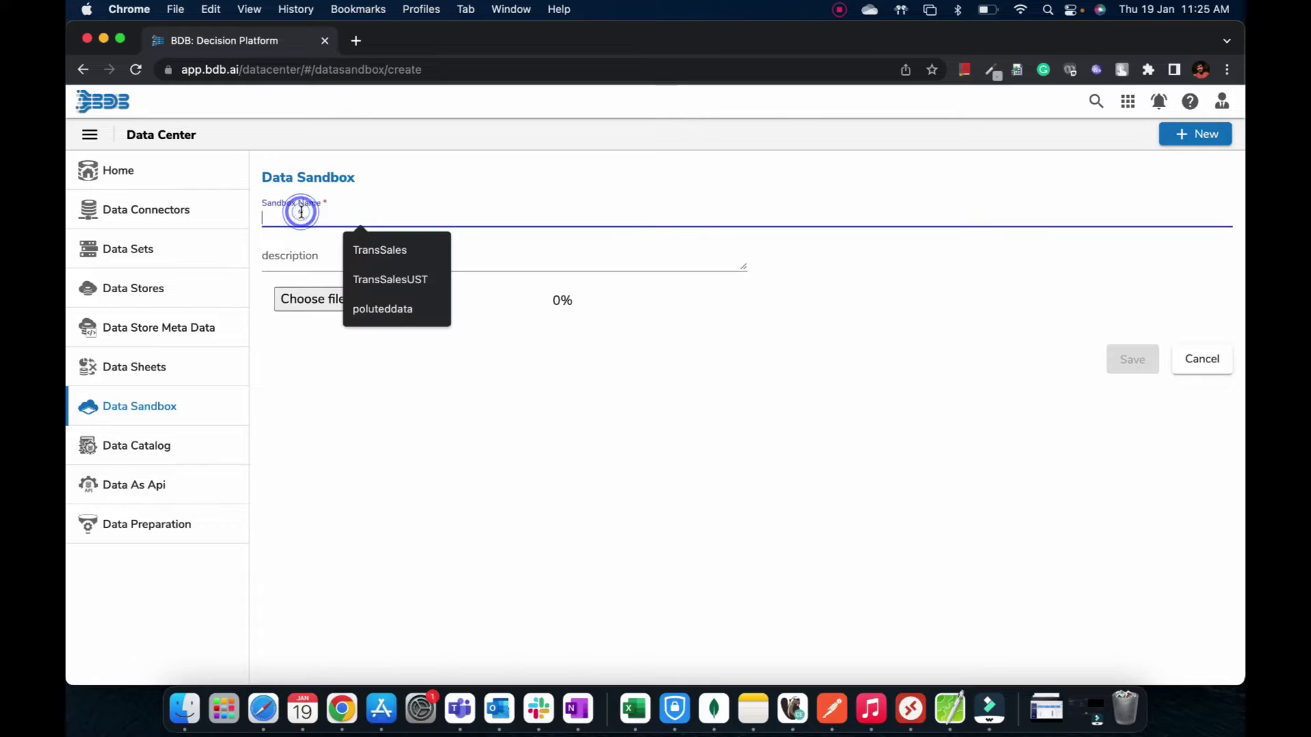
text(P)
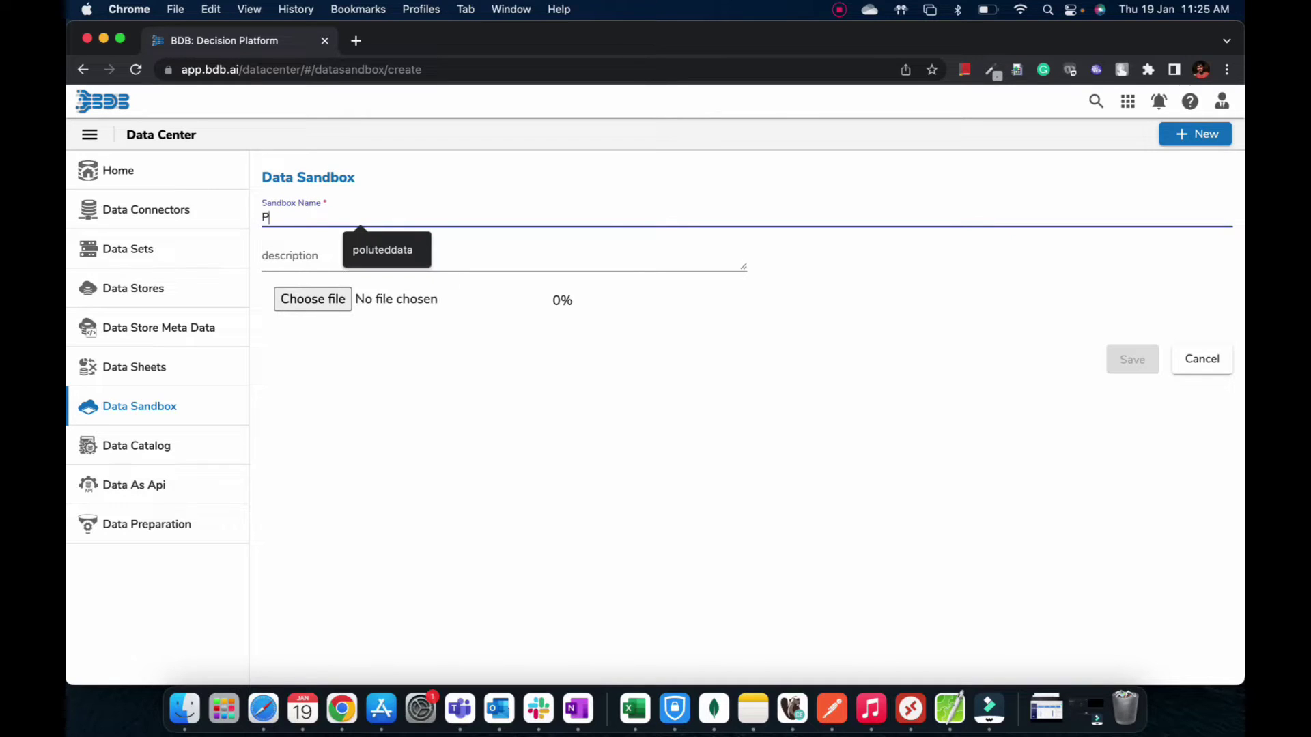
text(ollu)
key(BackSpace)
key(BackSpace)
text(lutionDataCitywise)
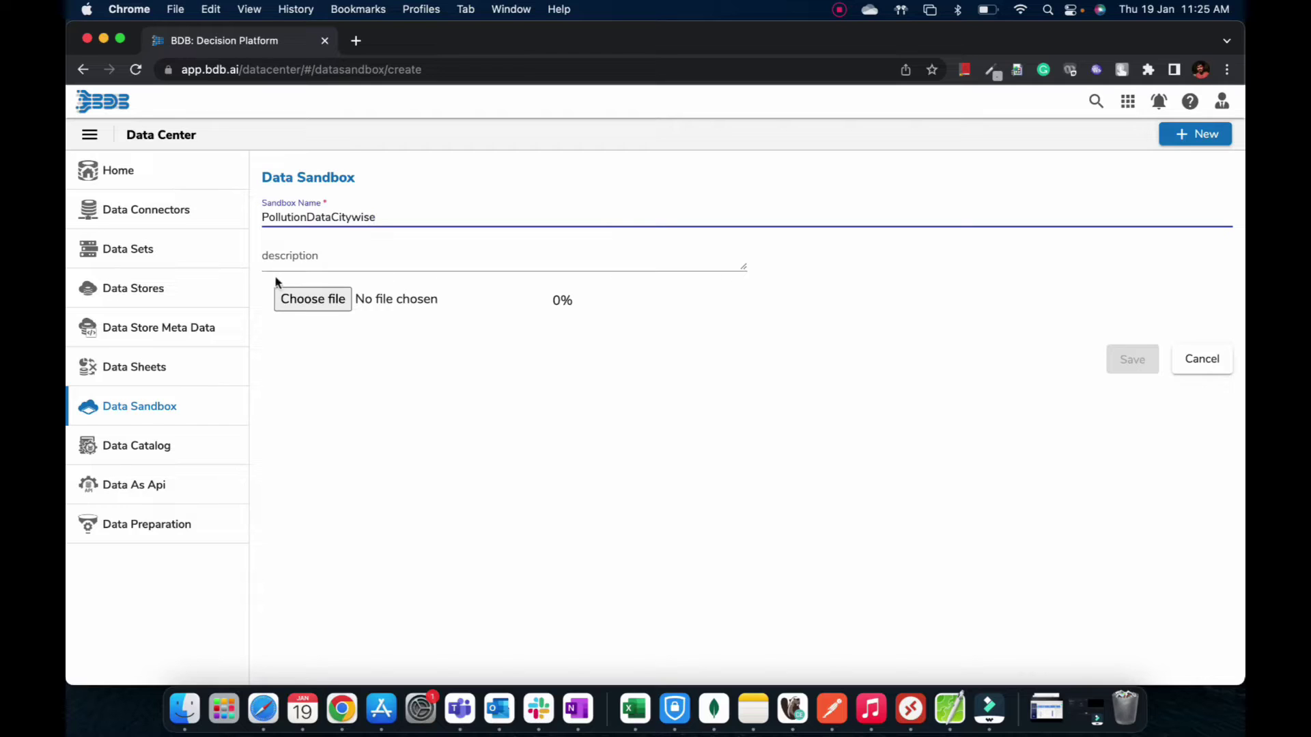
Choose PollutedCitiesData.csv from the UST folder as the sandbox's source file.
click(313, 300)
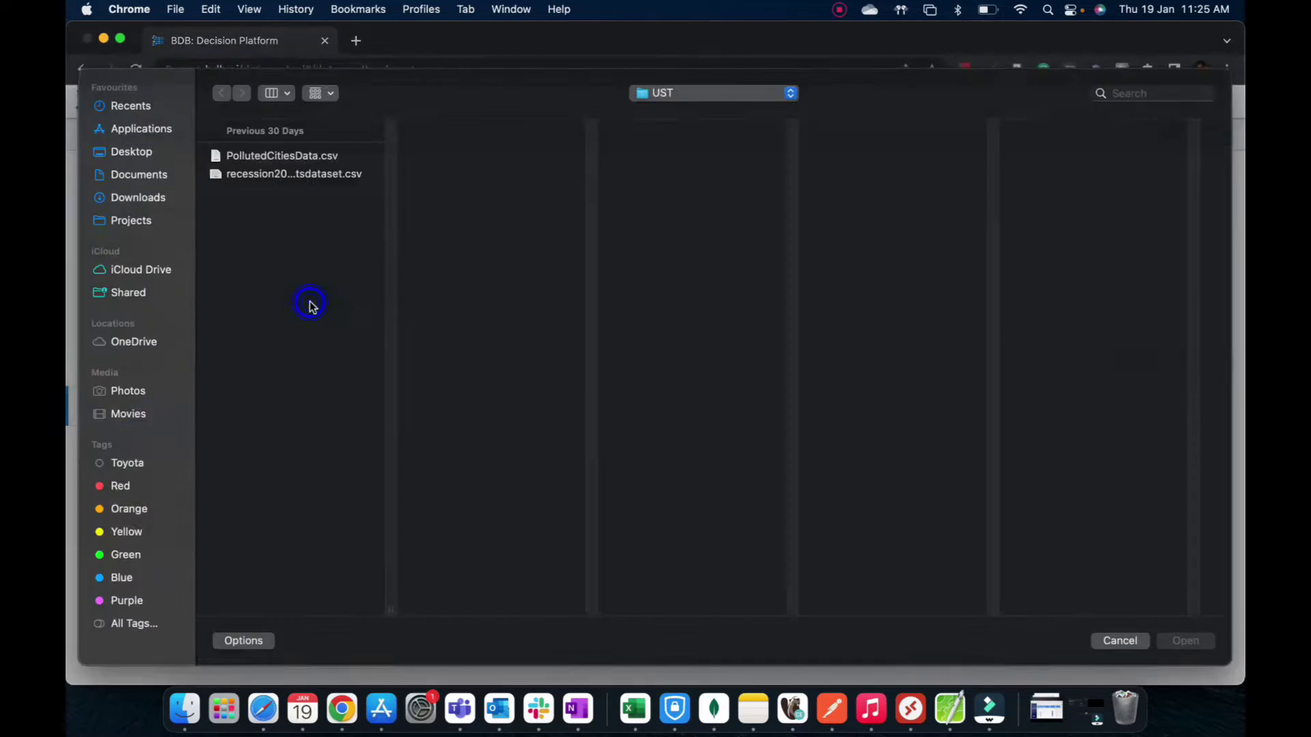
click(268, 172)
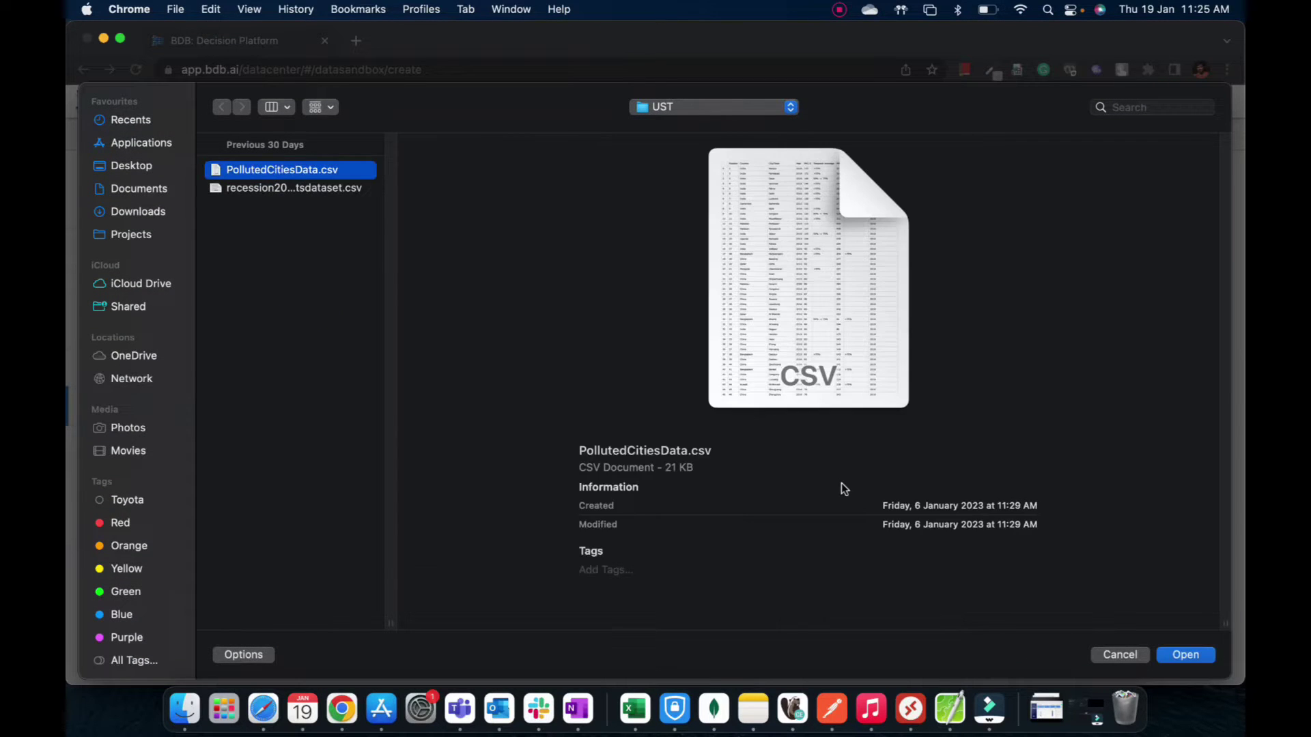
click(1173, 655)
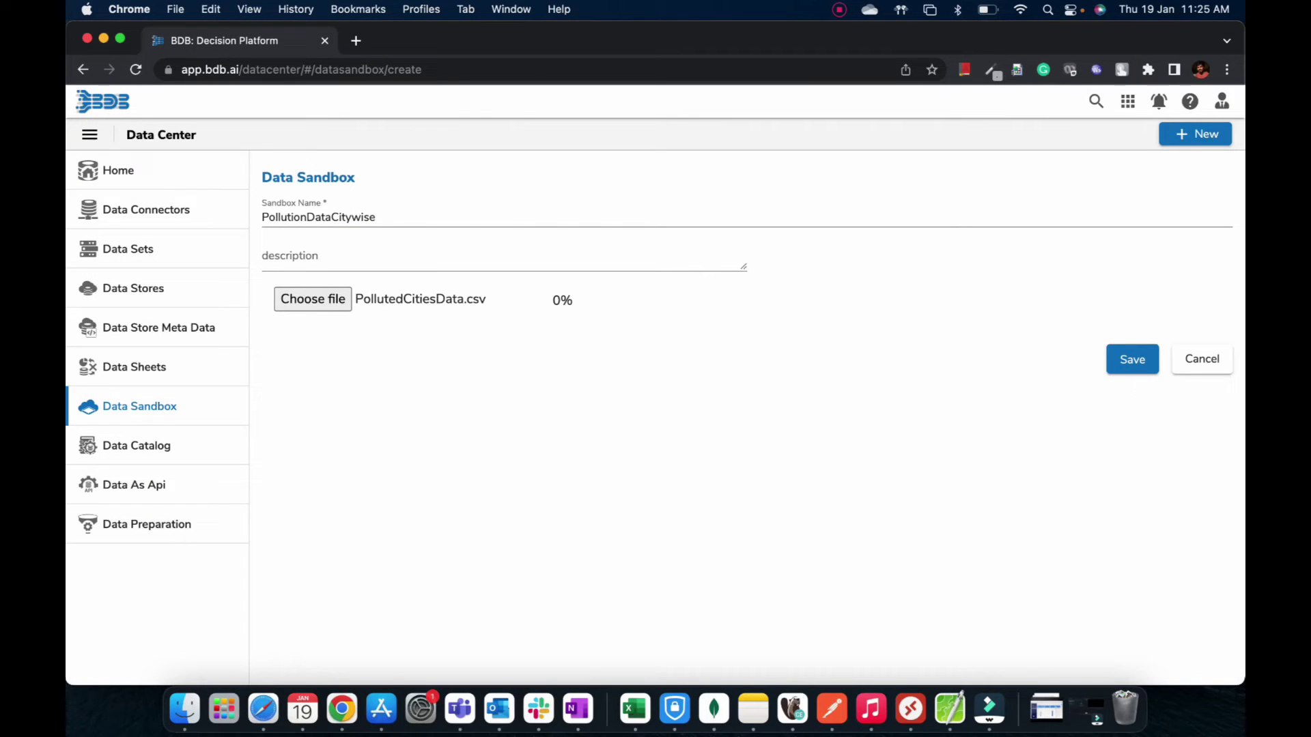
Describe the sandbox as "this data has the pollution info for cities" and save it.
click(377, 259)
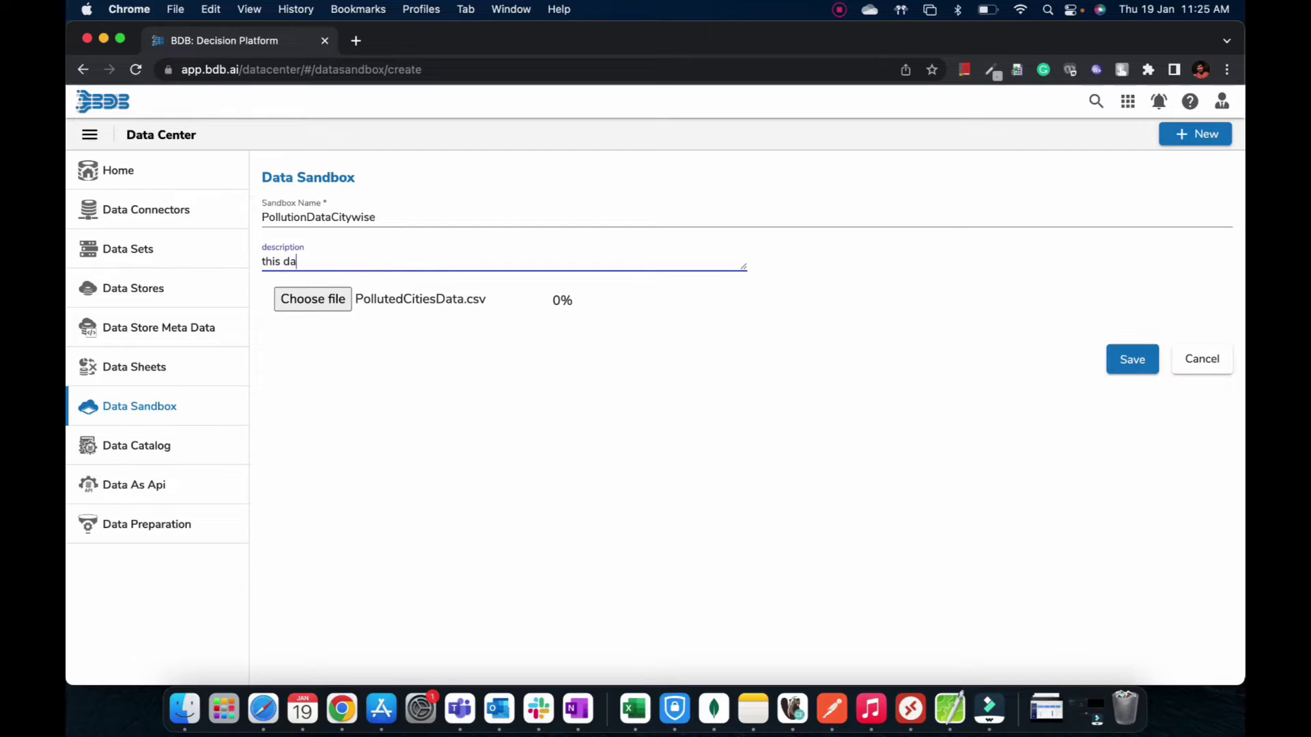
text(this data has the)
key(super+a)
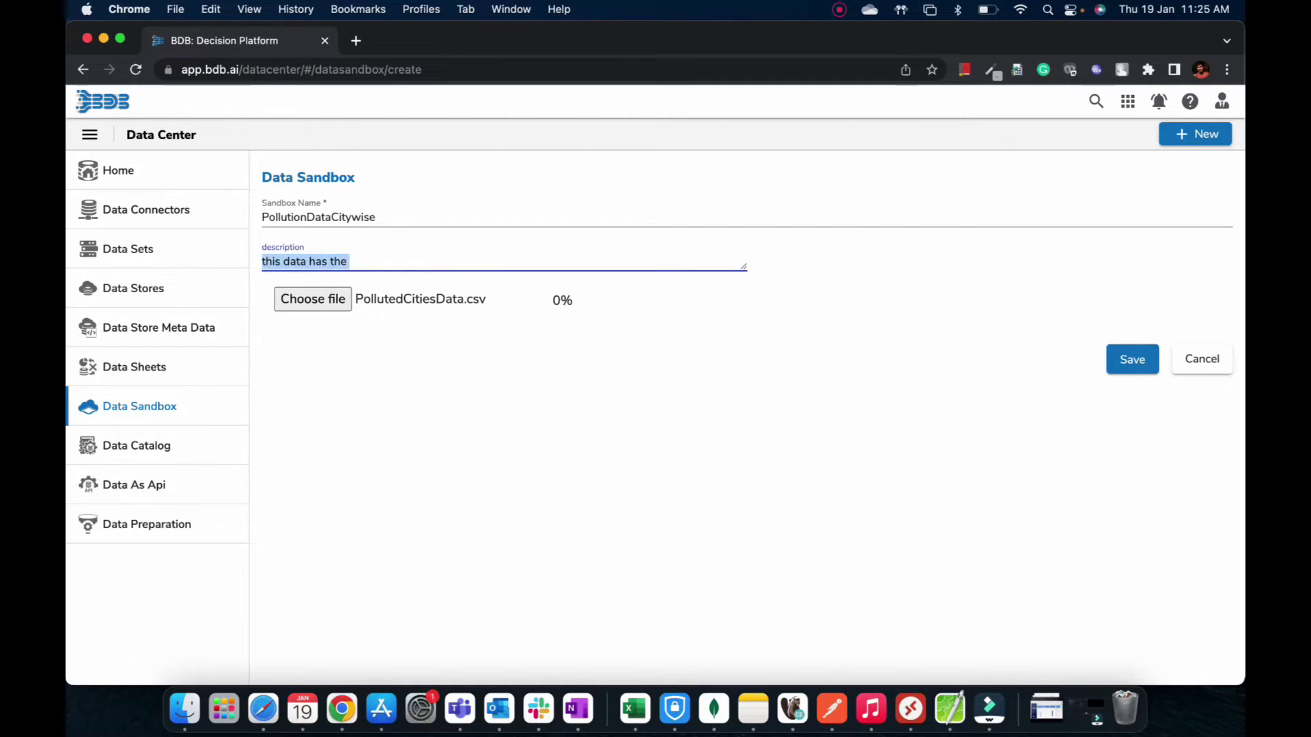
key(Right)
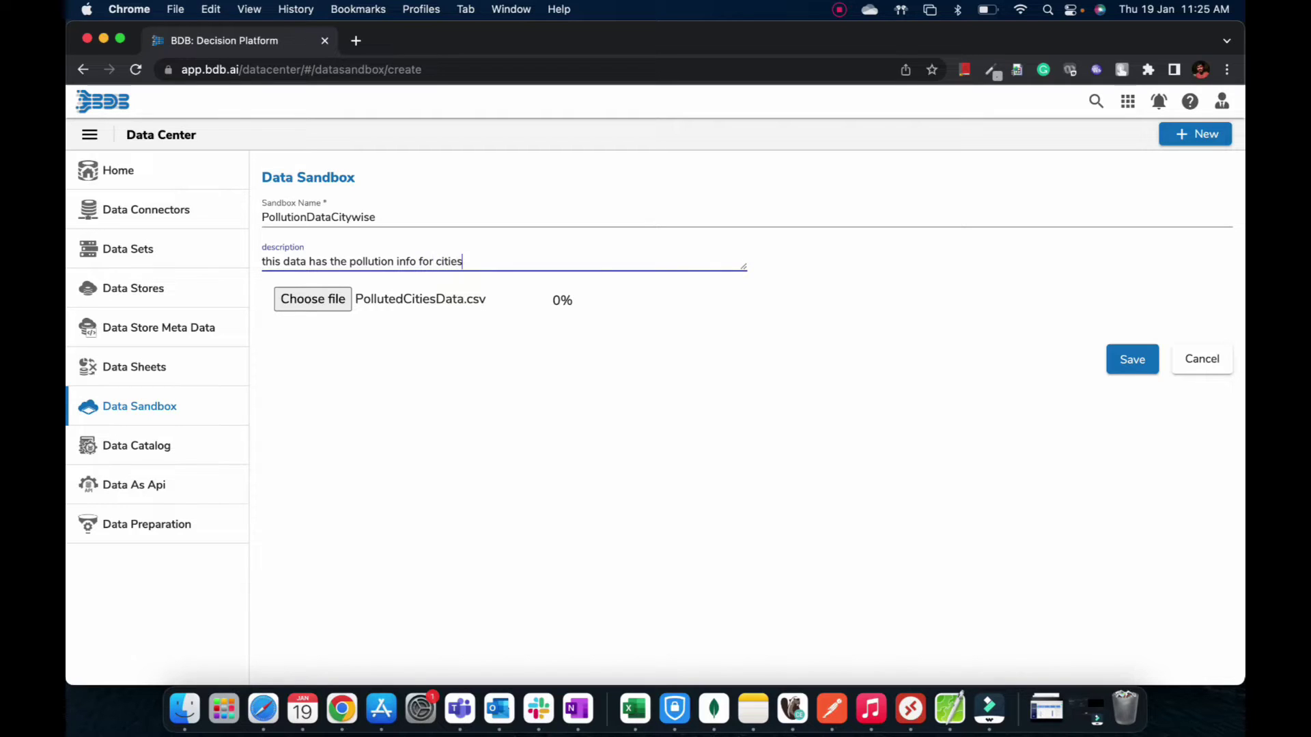
click(1120, 357)
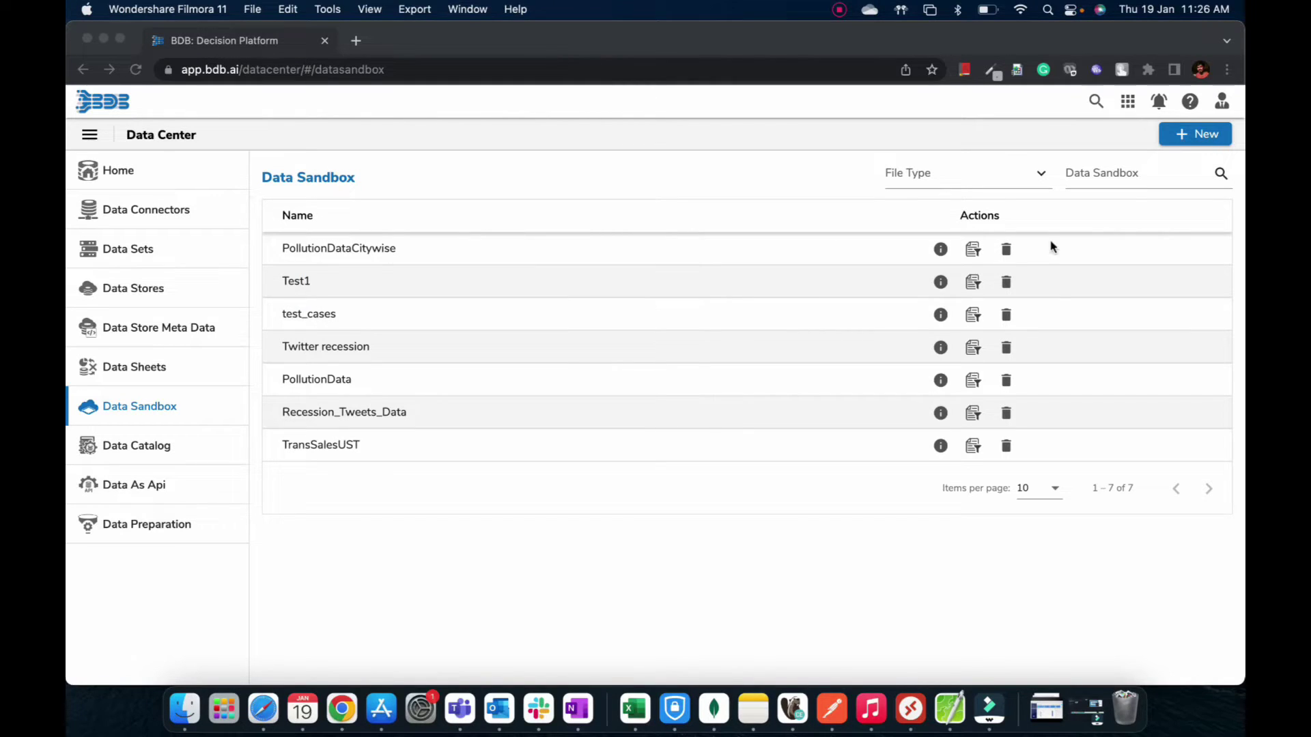
Request the PollutionDataCitywise sandbox's information, and open its data in Data Preparation.
click(942, 252)
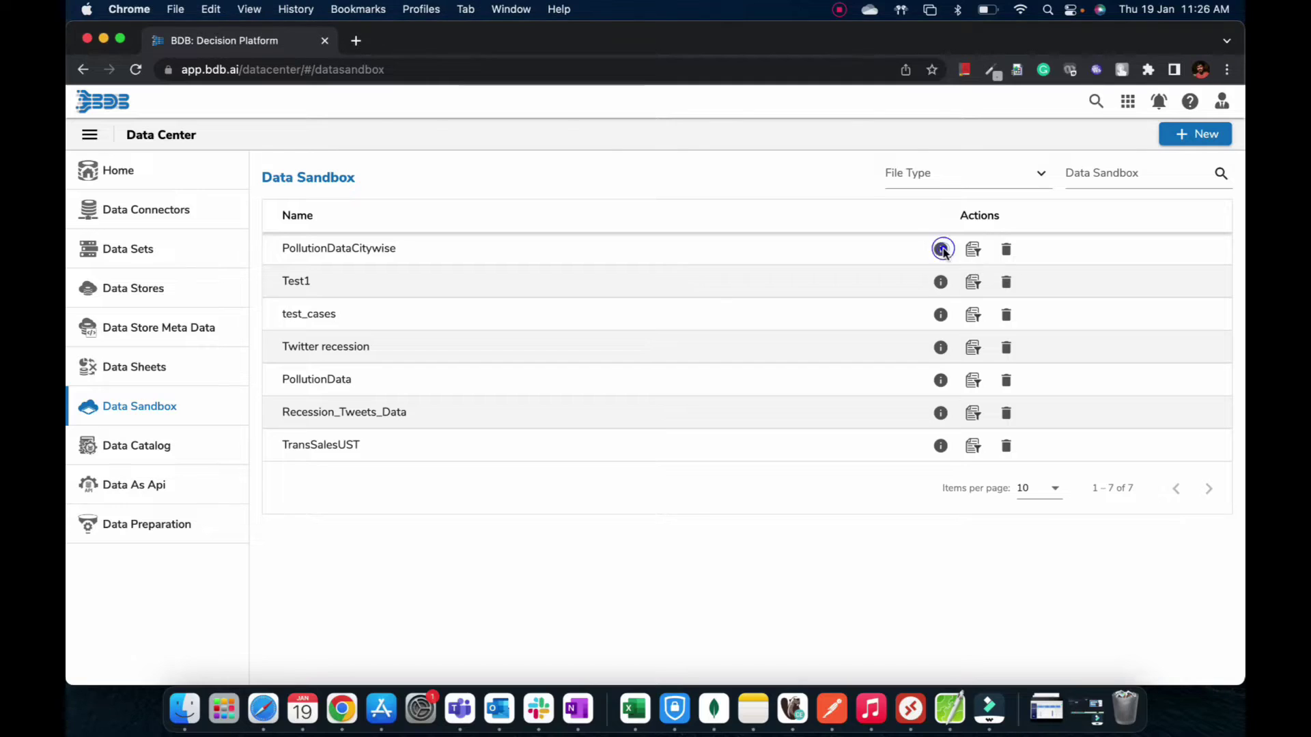
click(941, 250)
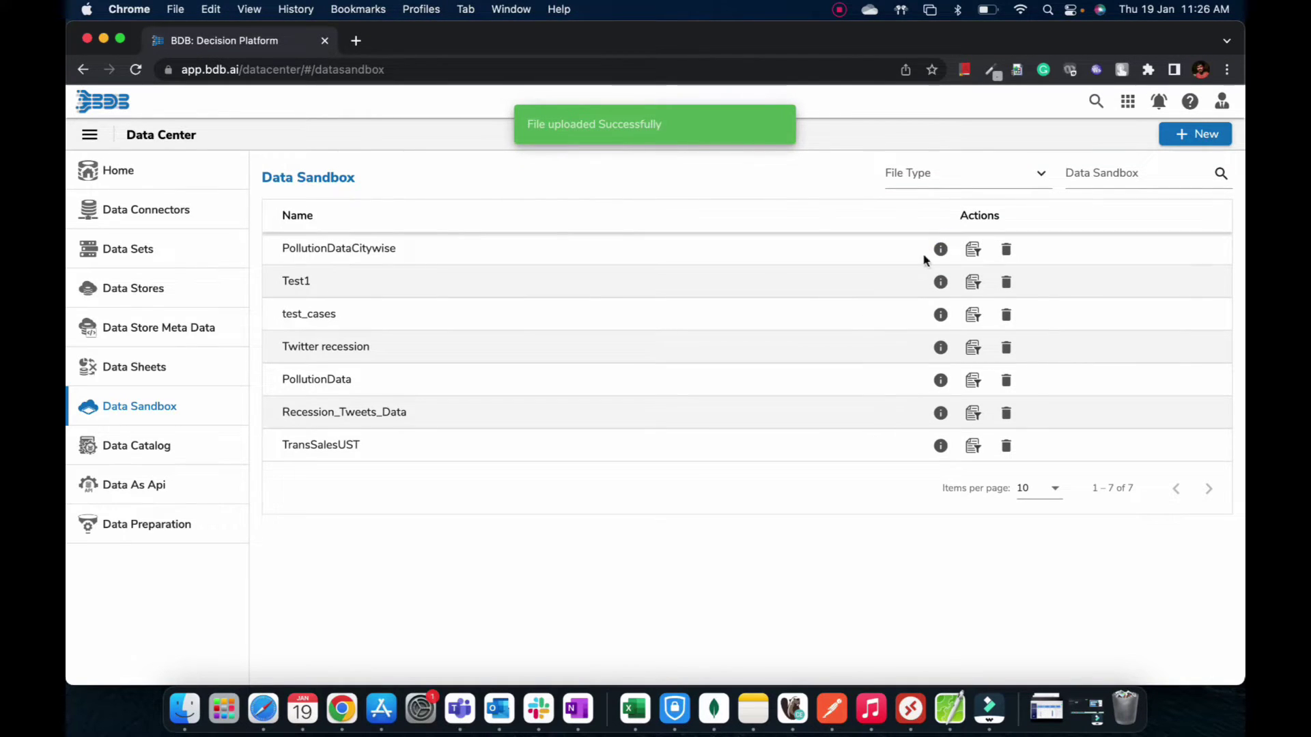
click(976, 250)
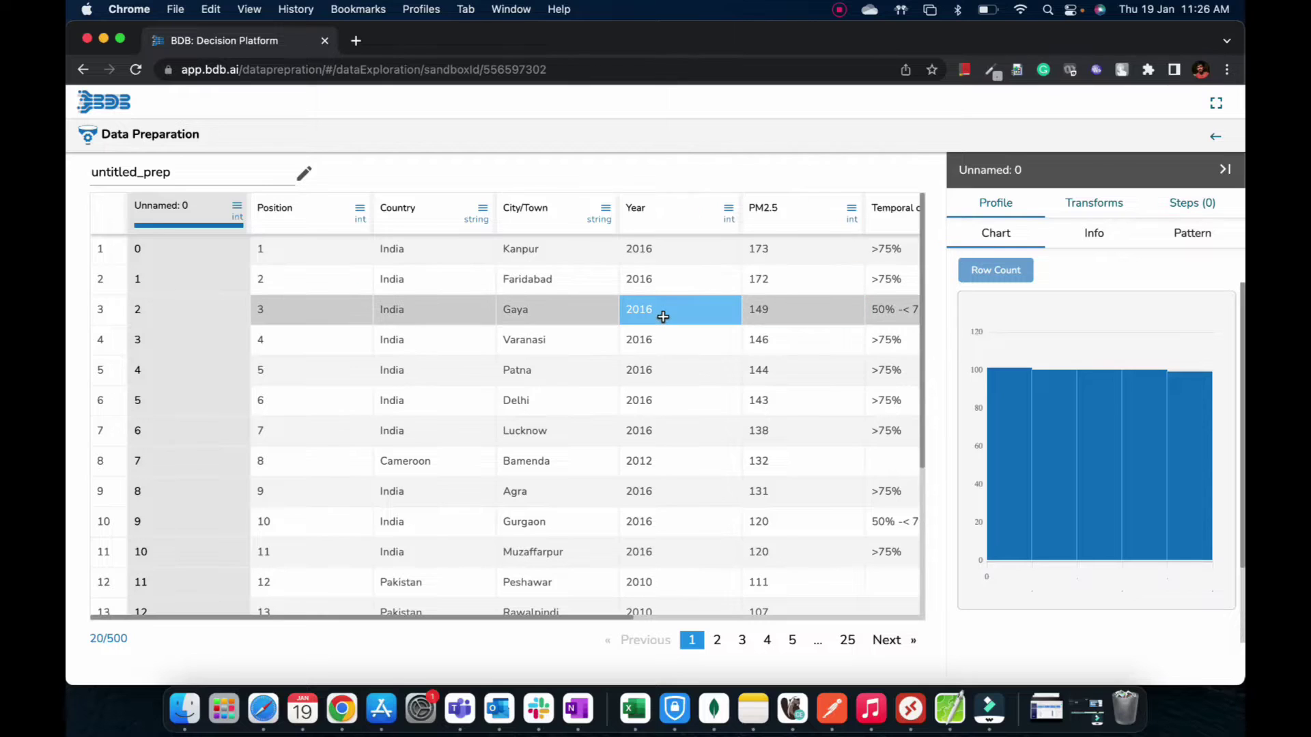
Look over the dataset's columns and delete the "Unnamed: 0" column.
scroll(661, 313, right, 6)
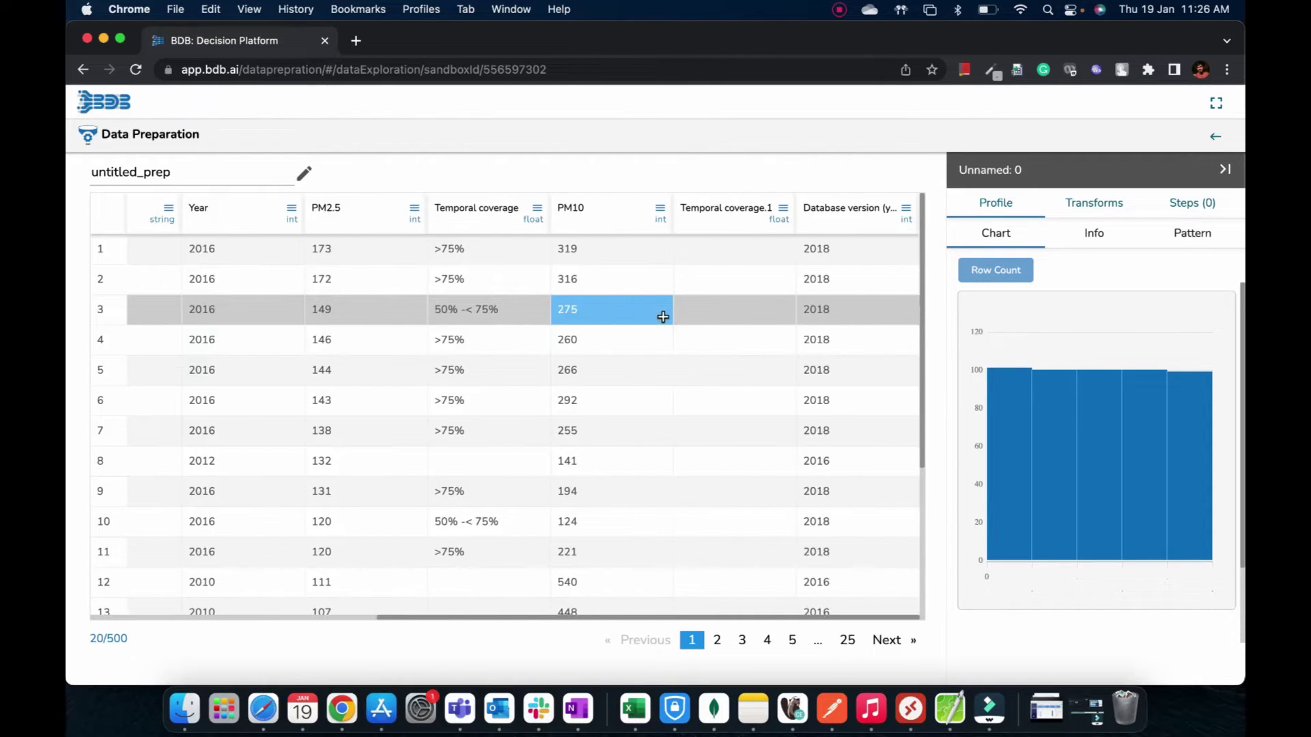
scroll(662, 316, left, 6)
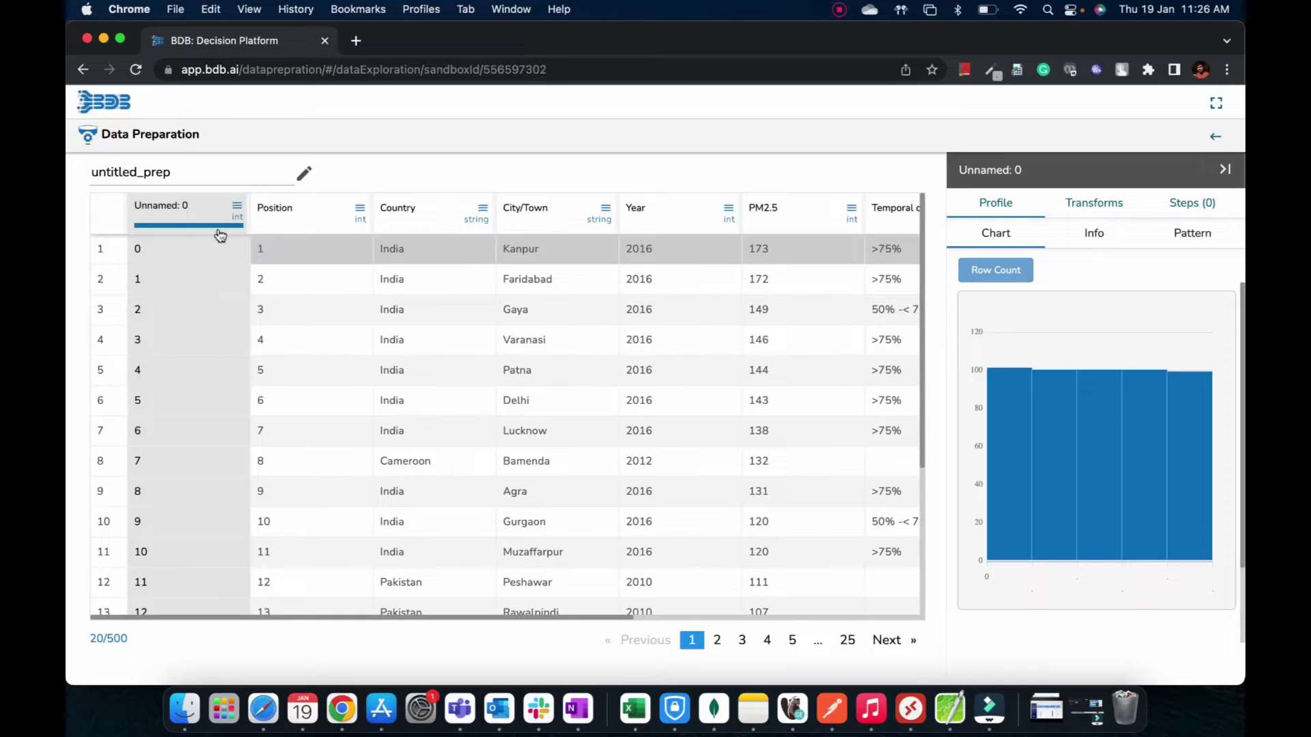
click(237, 209)
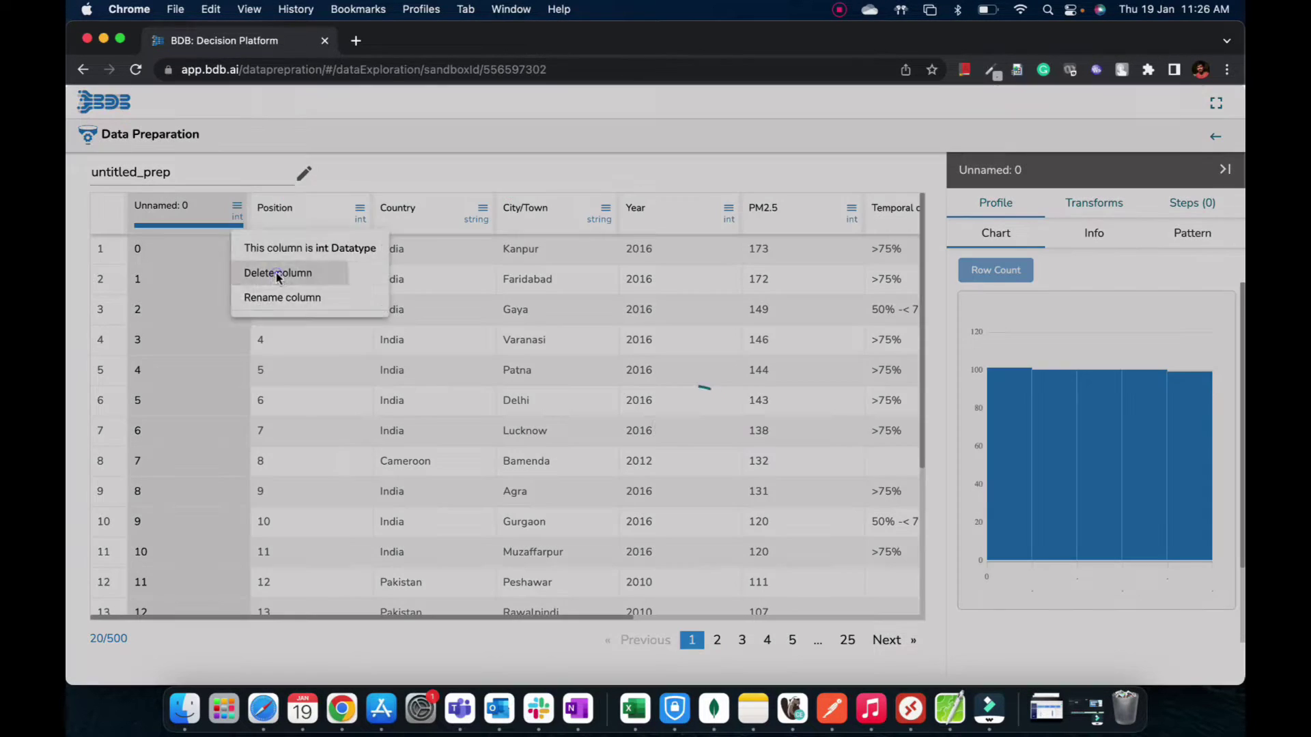
click(277, 273)
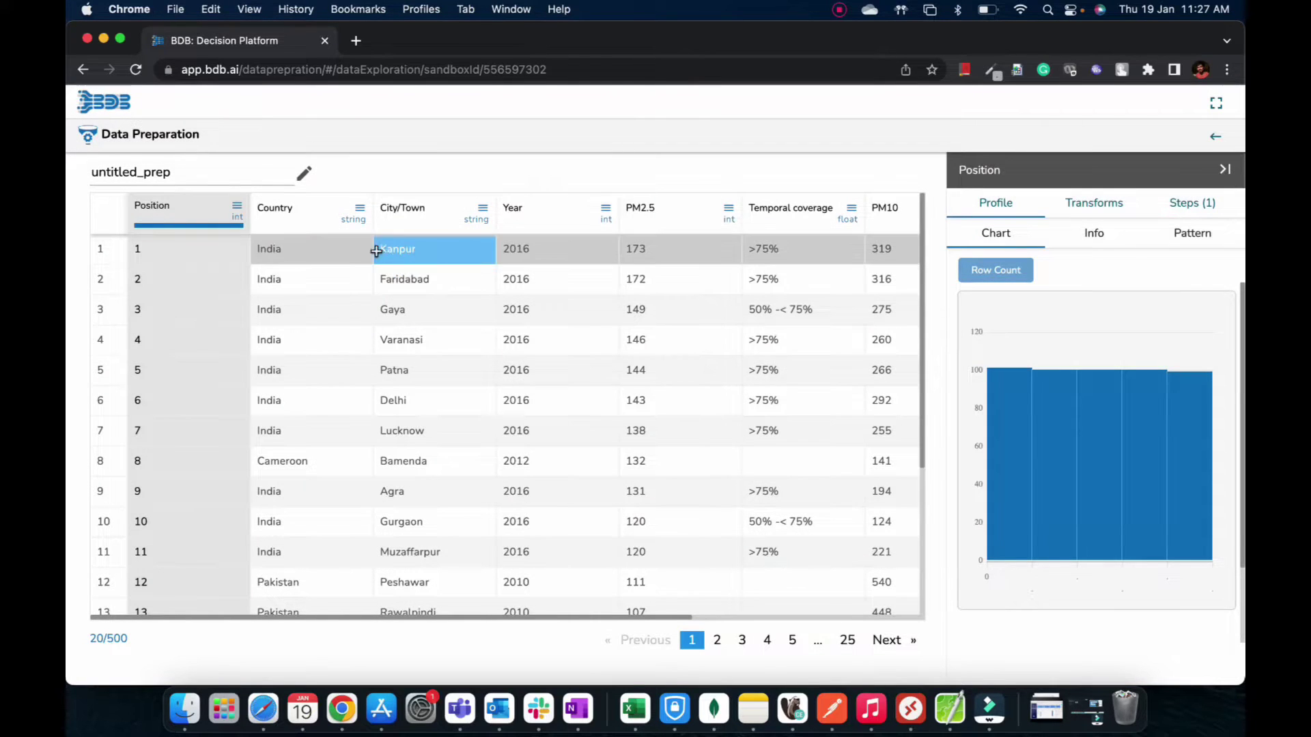
Rename the "Temporal coverage.1" column to Temporal_coverage_1.
scroll(417, 370, right, 5)
scroll(415, 370, right, 4)
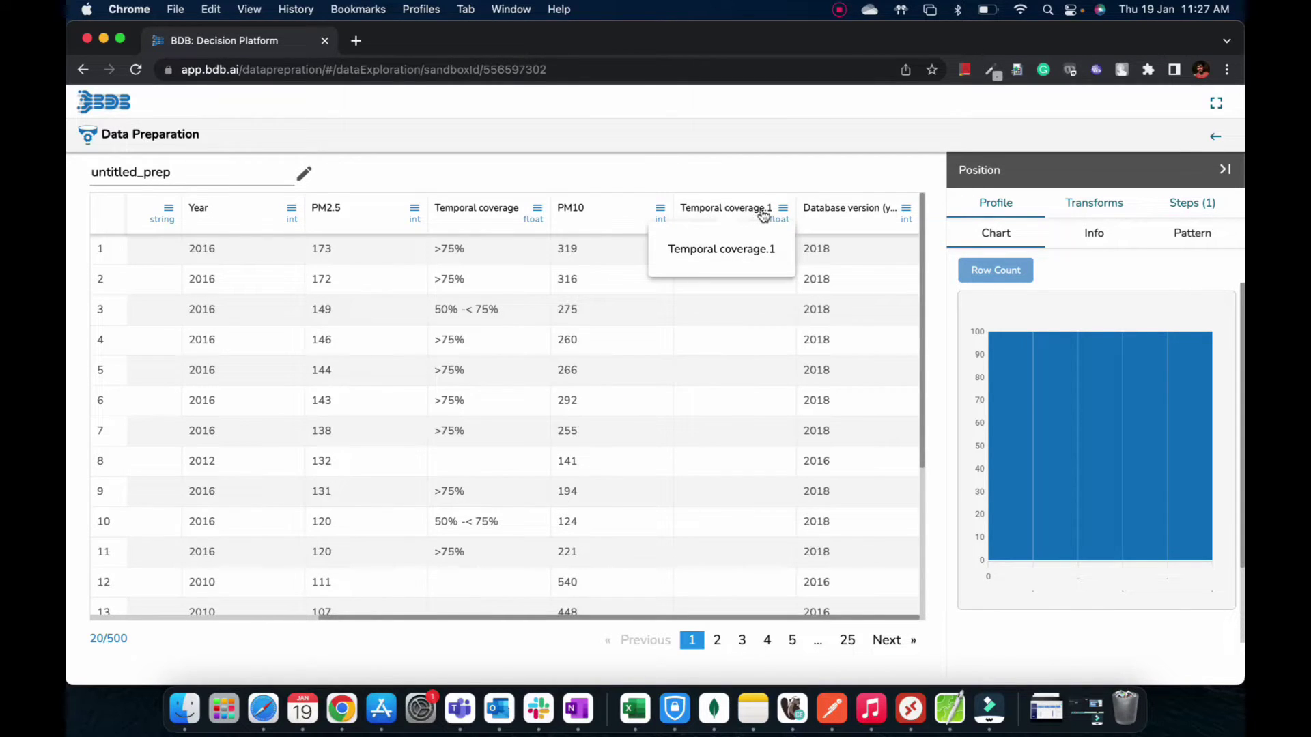
click(782, 208)
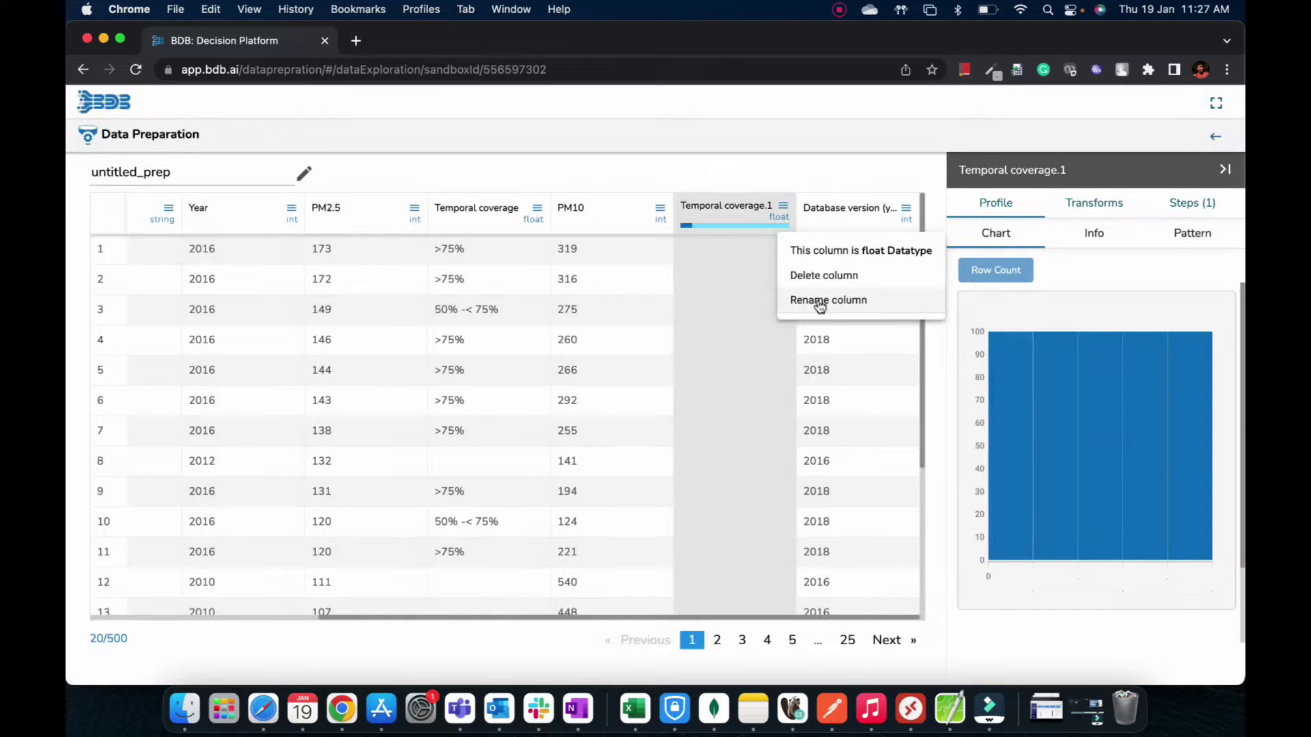
click(822, 301)
click(430, 398)
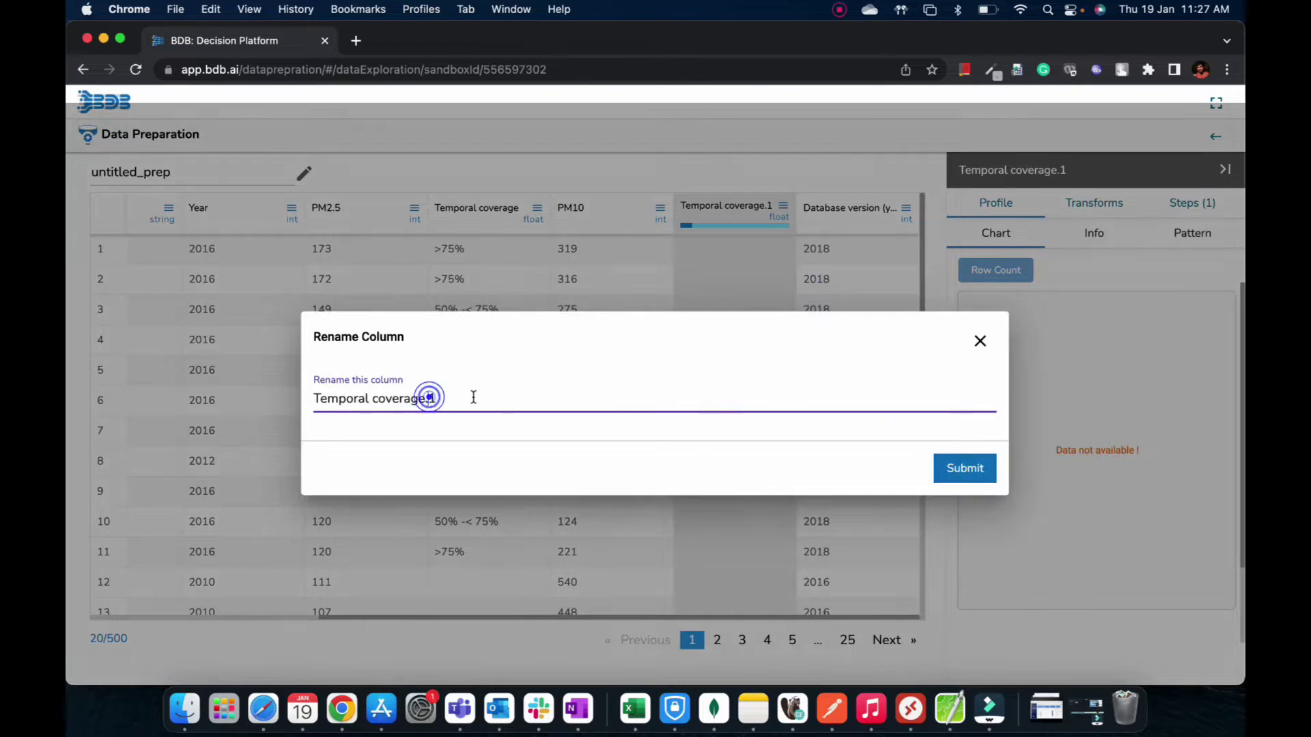
key(BackSpace)
click(373, 398)
key(BackSpace)
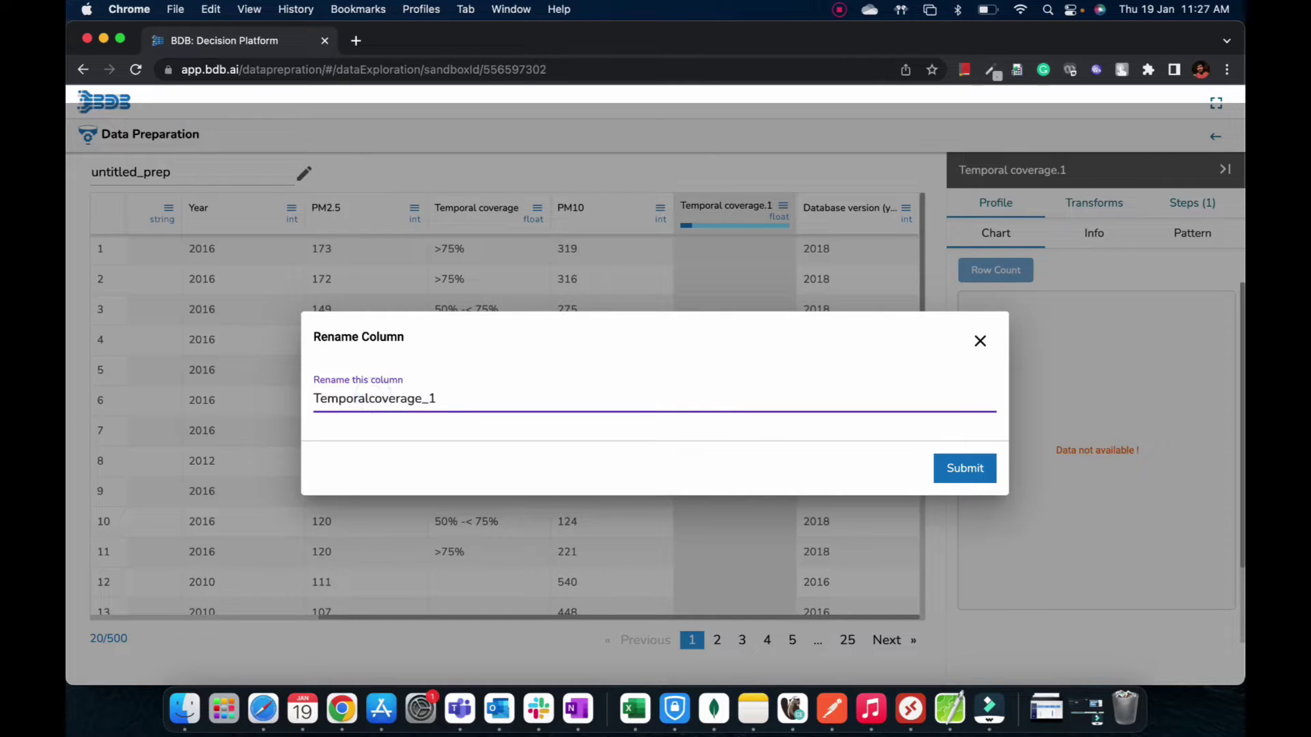
text(_)
click(970, 466)
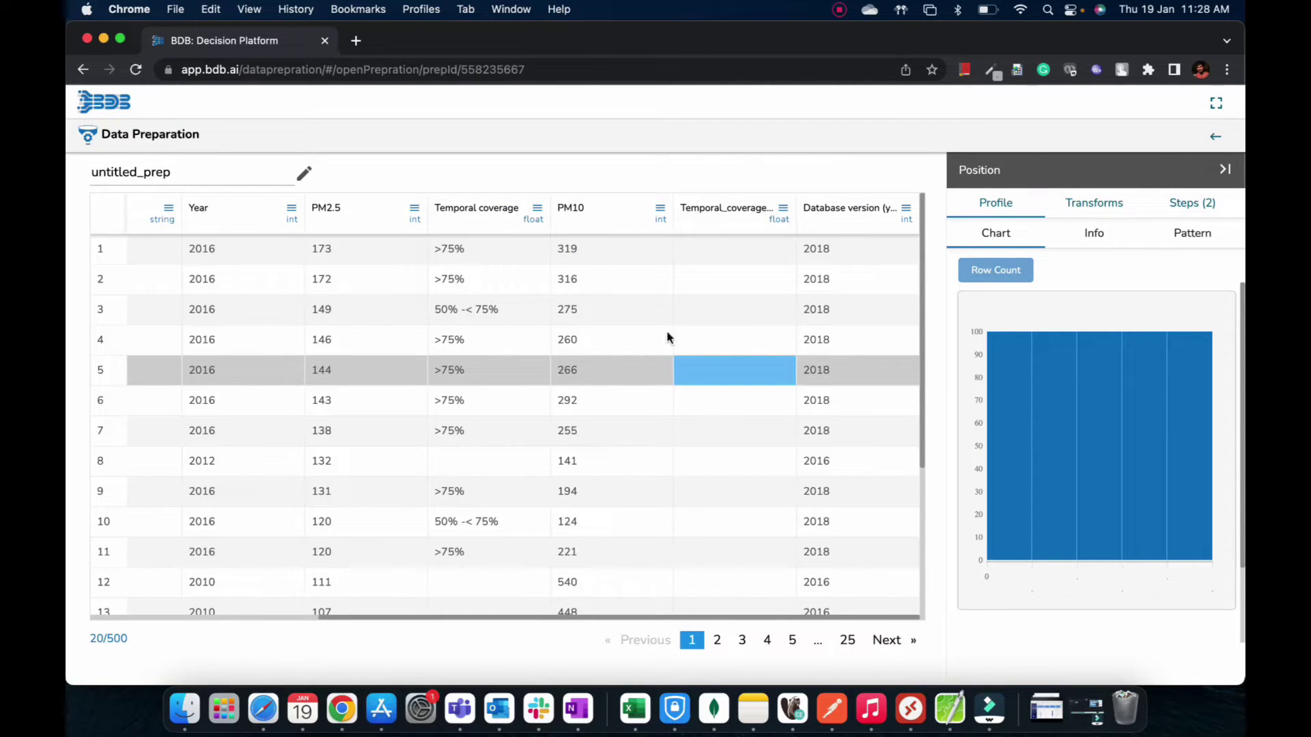
Rename the data preparation as dataprepforpollutiondata.
double_click(189, 173)
text(rem)
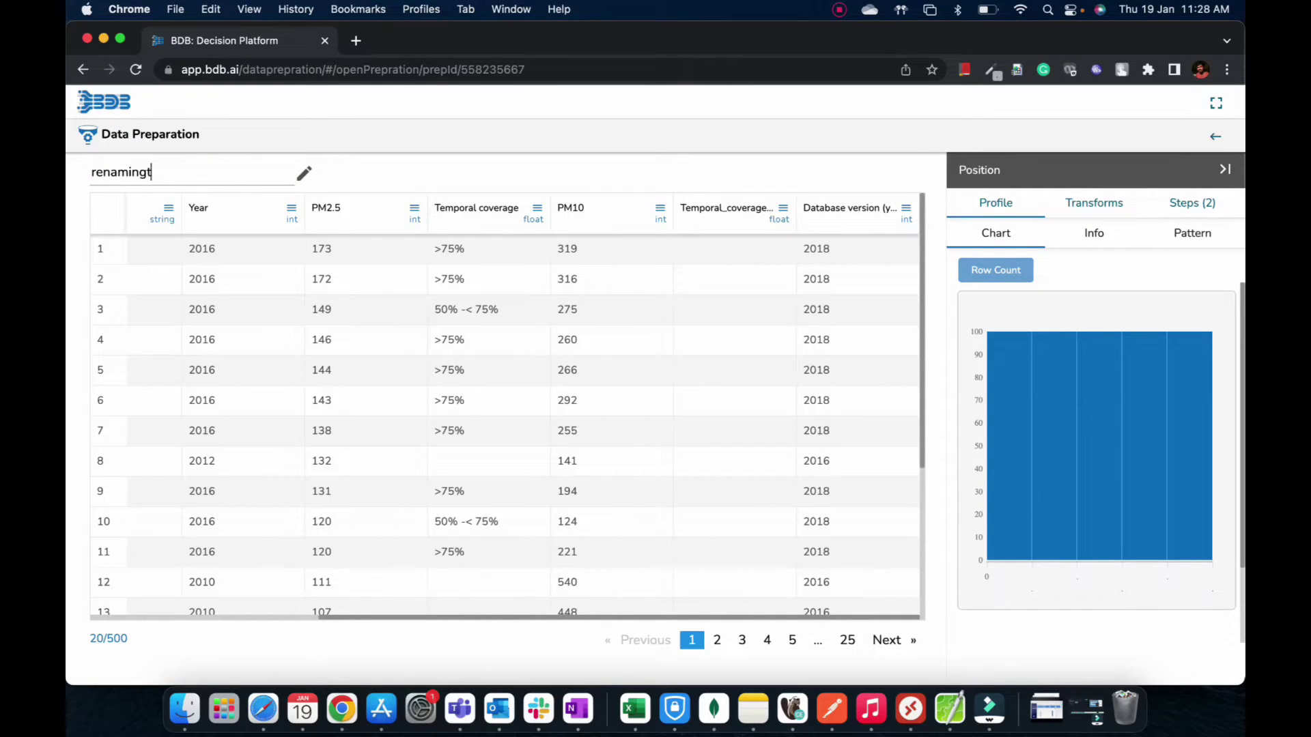
key(super+a)
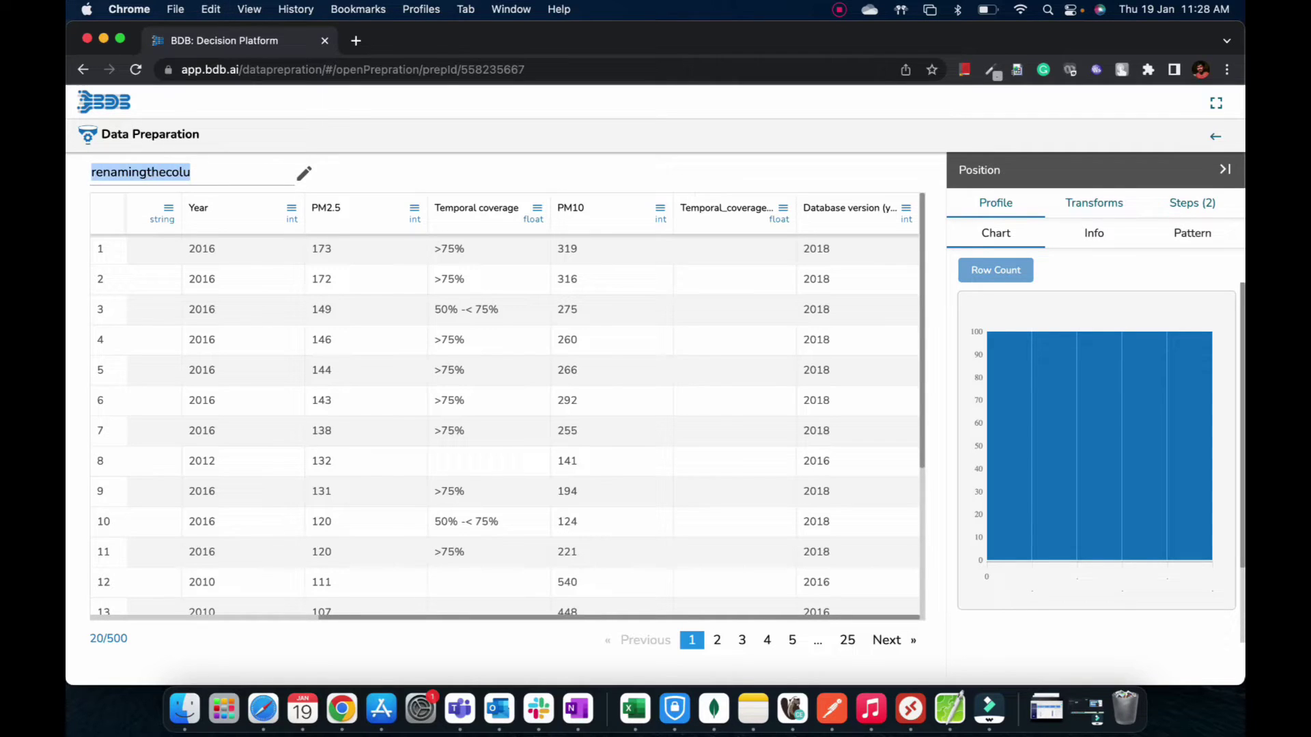
text(data)
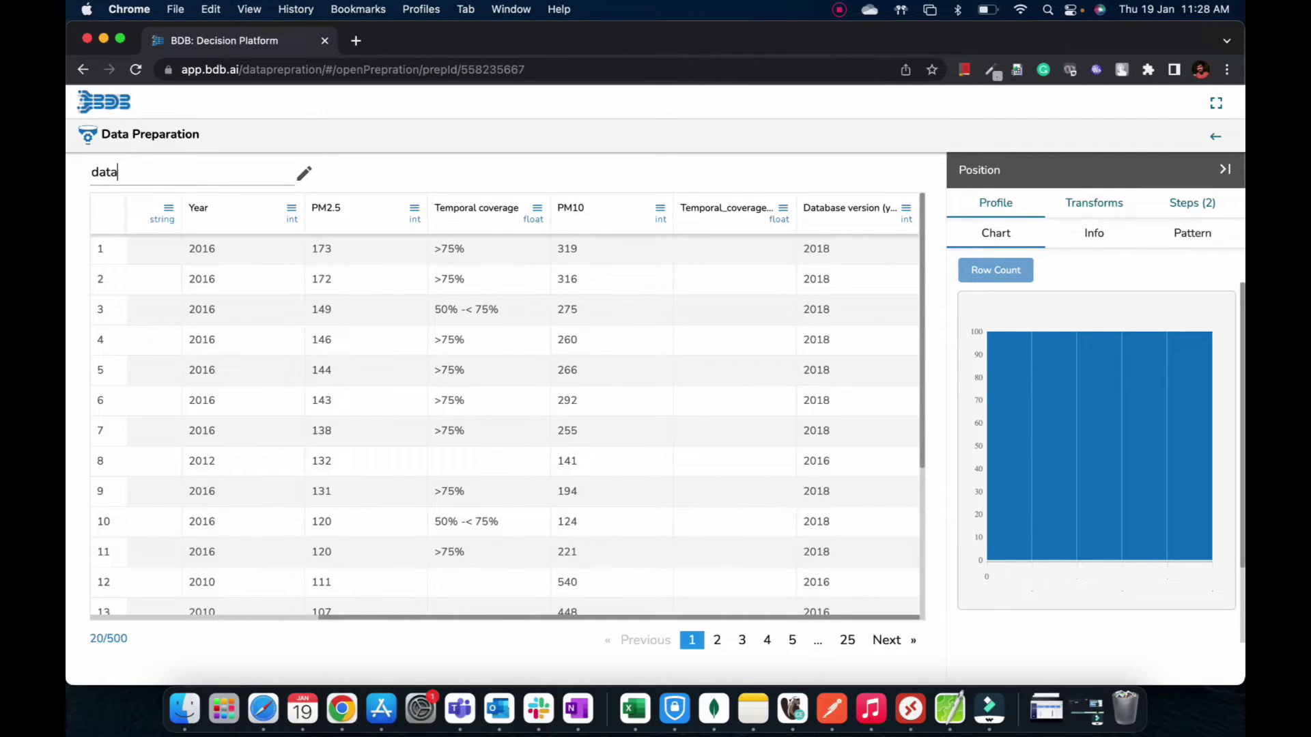
text(prepforpollutiondata)
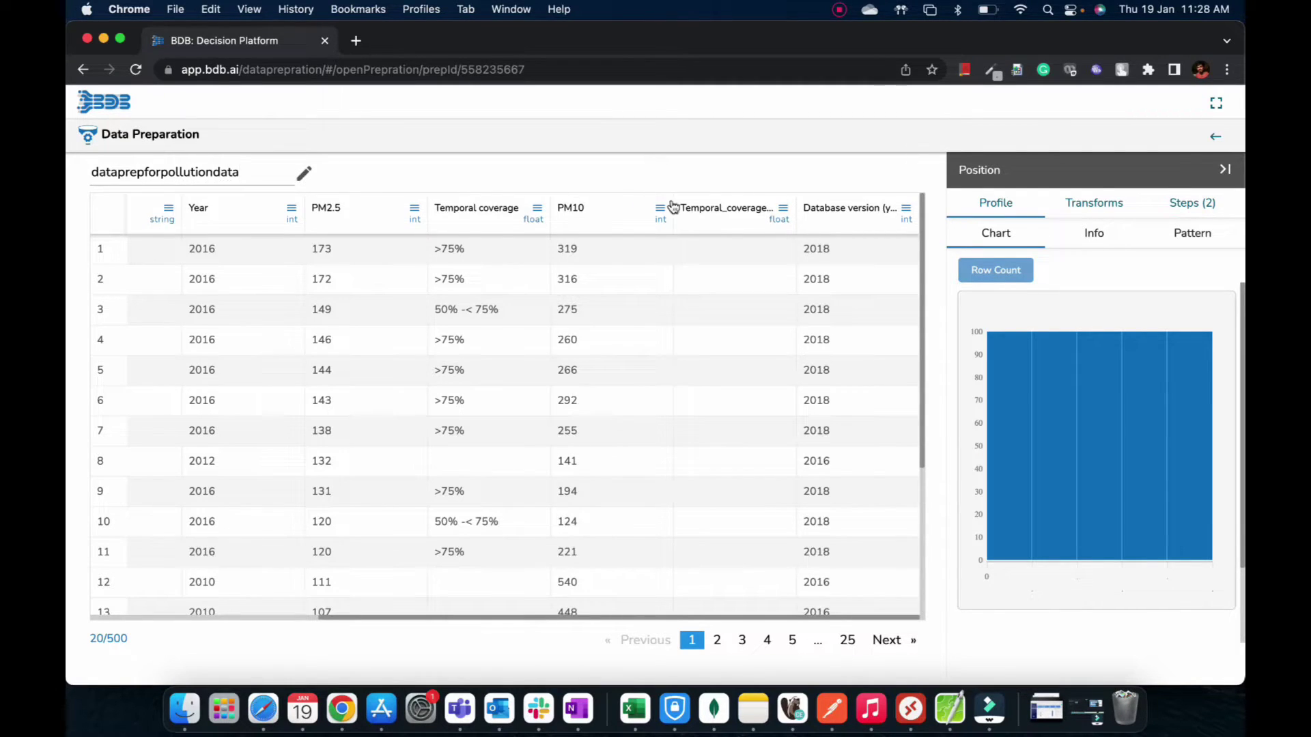
Review the transformation steps applied to the data preparation and examine the available column transforms.
click(1204, 208)
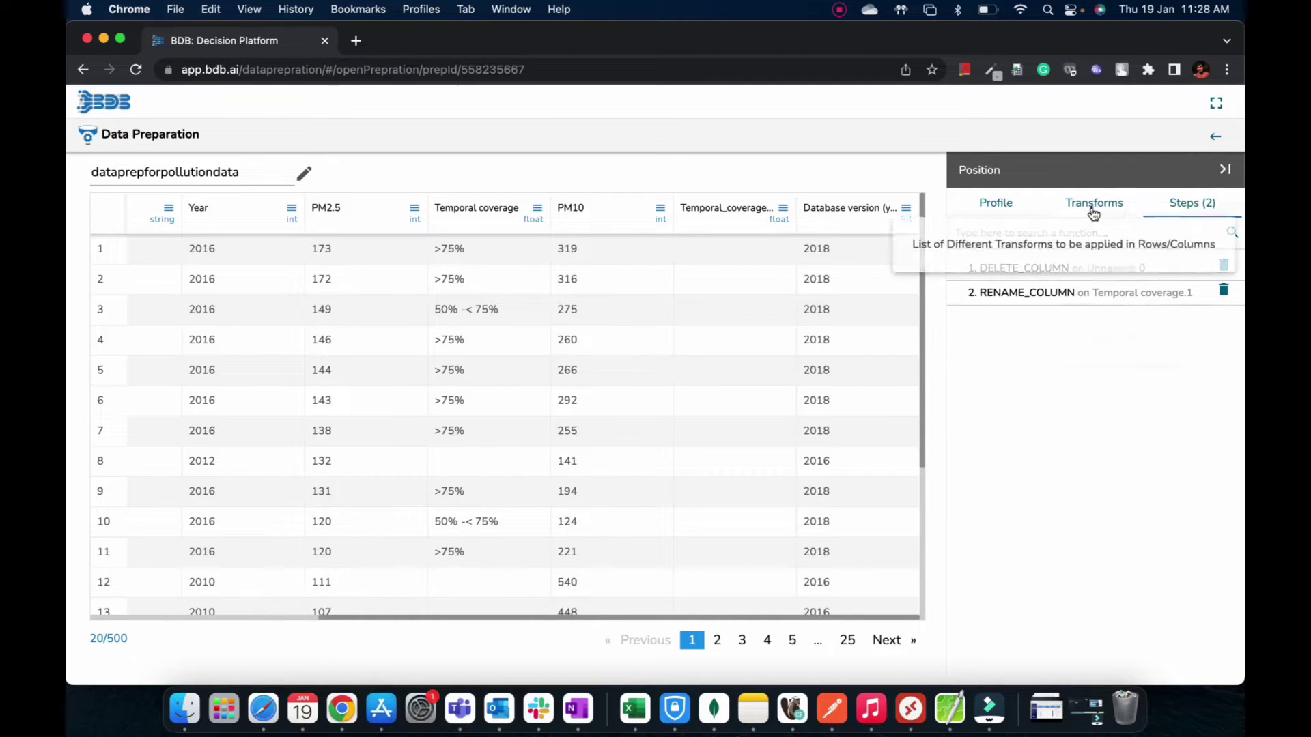
click(1094, 213)
scroll(1068, 451, down, 10)
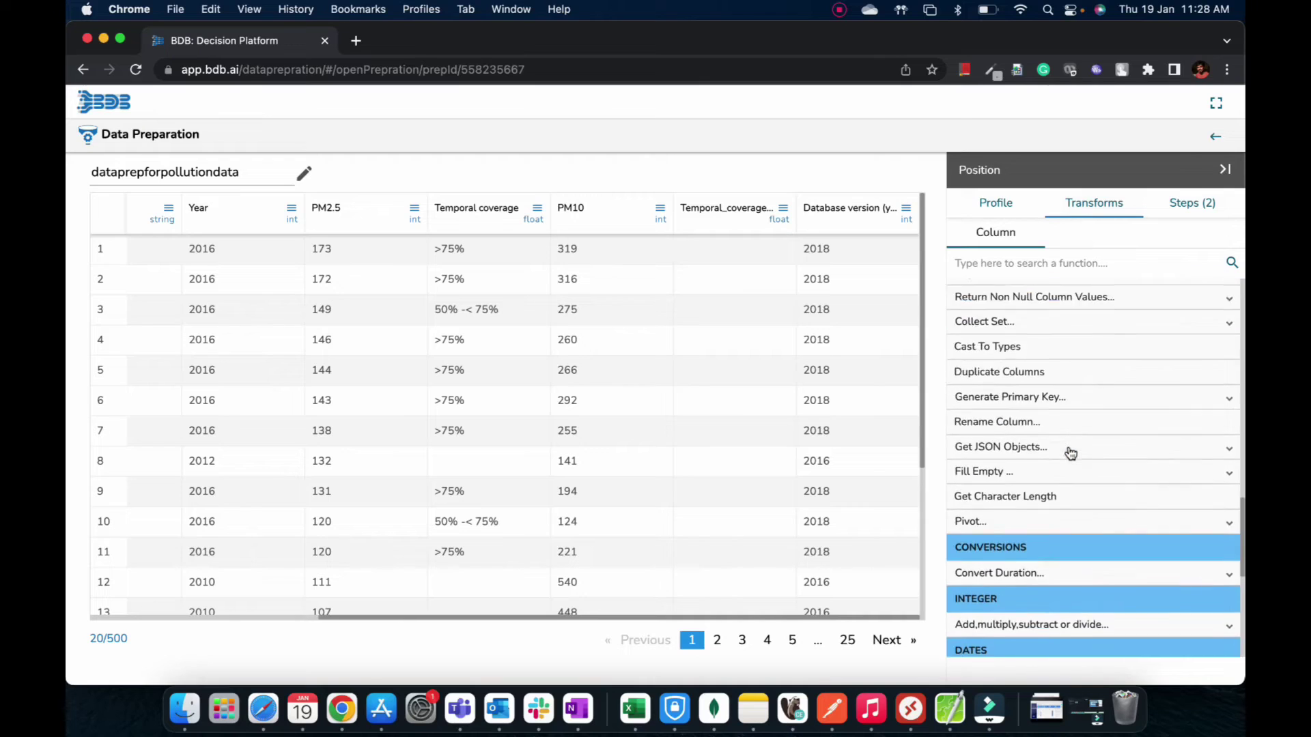
scroll(1070, 453, down, 3)
scroll(1070, 453, up, 10)
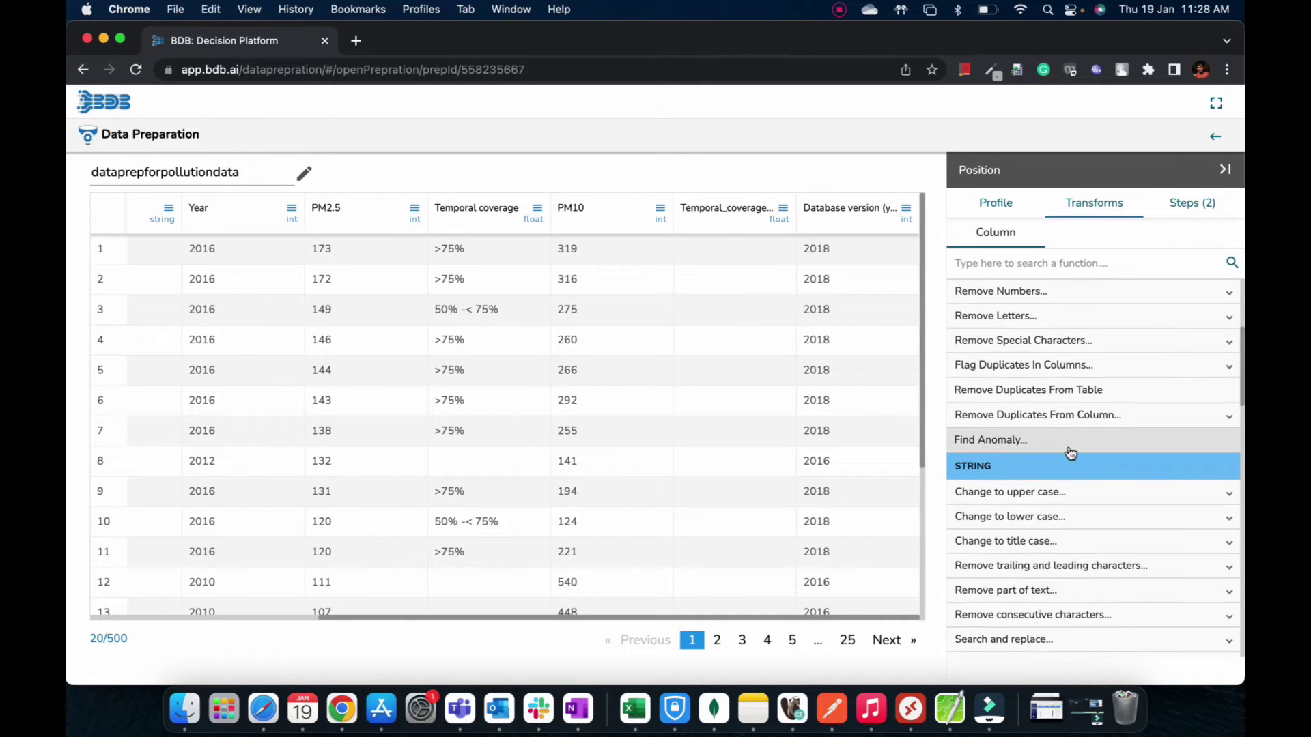
scroll(1070, 453, up, 3)
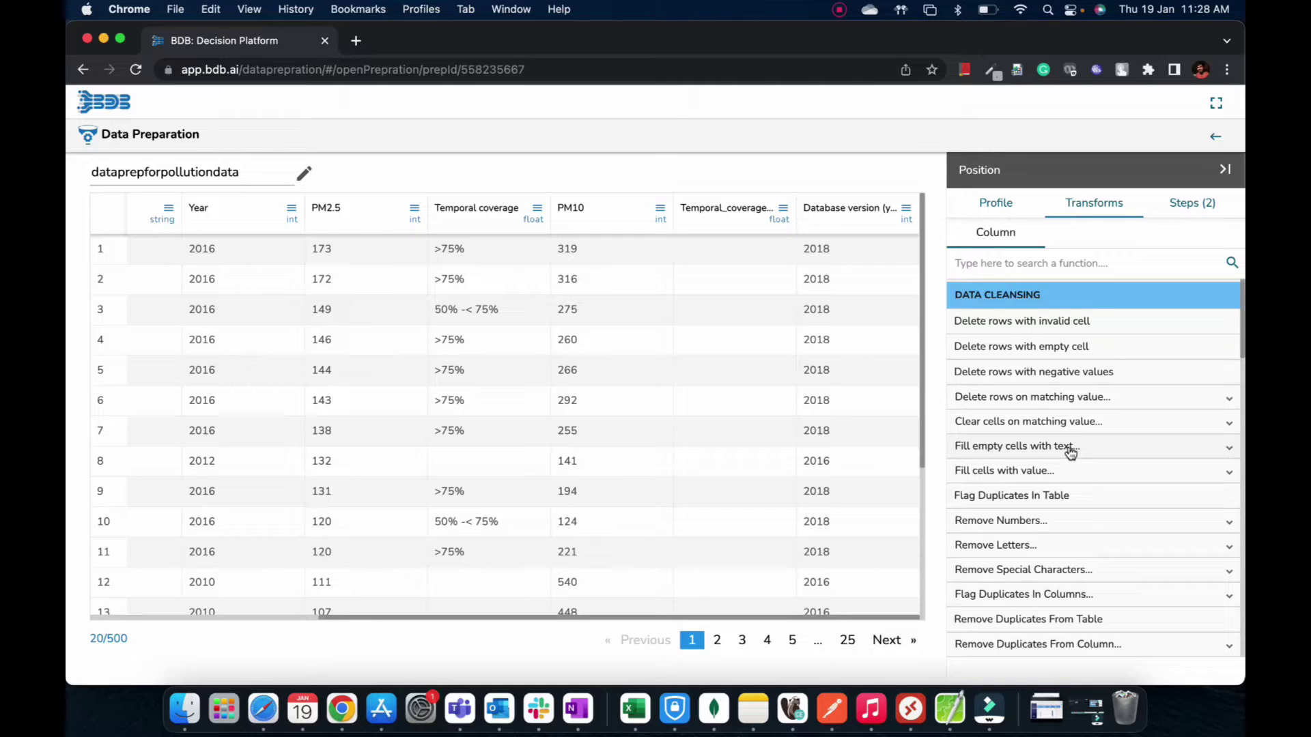
Examine the Year column's profile through its chart, statistics and value patterns.
click(1002, 202)
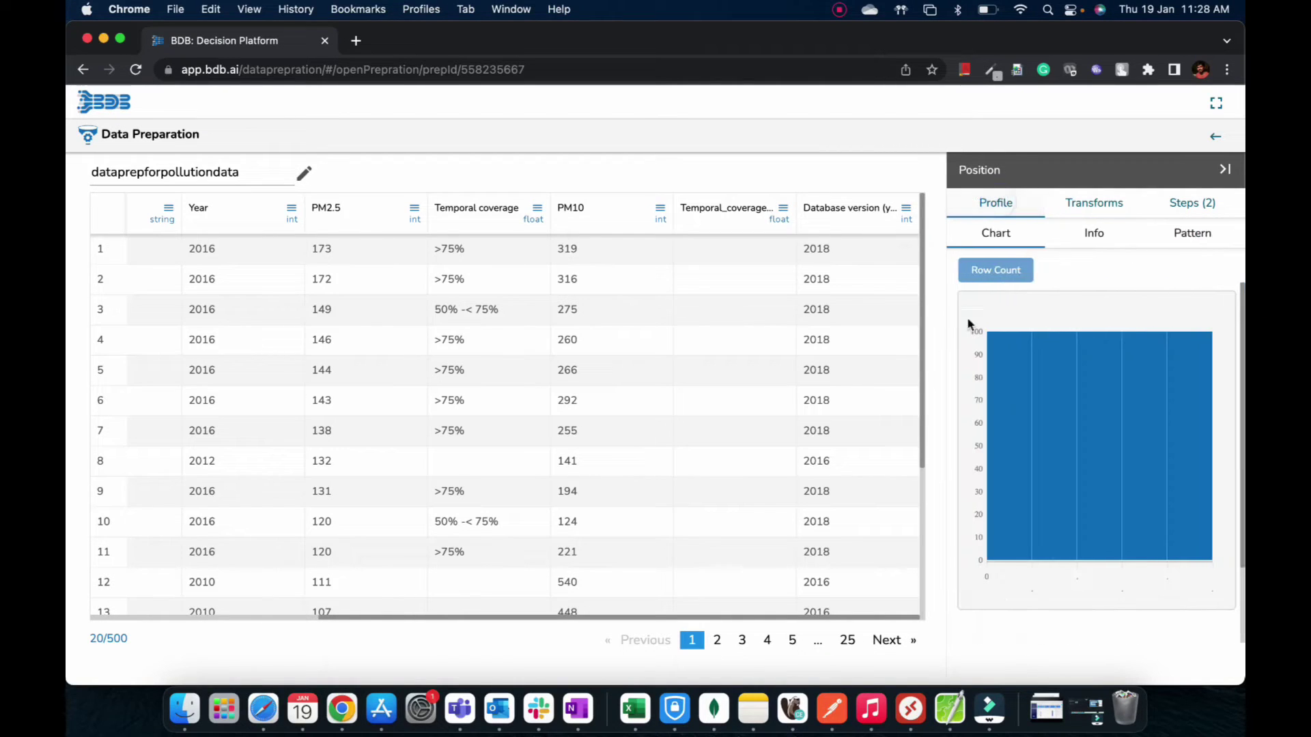
click(228, 212)
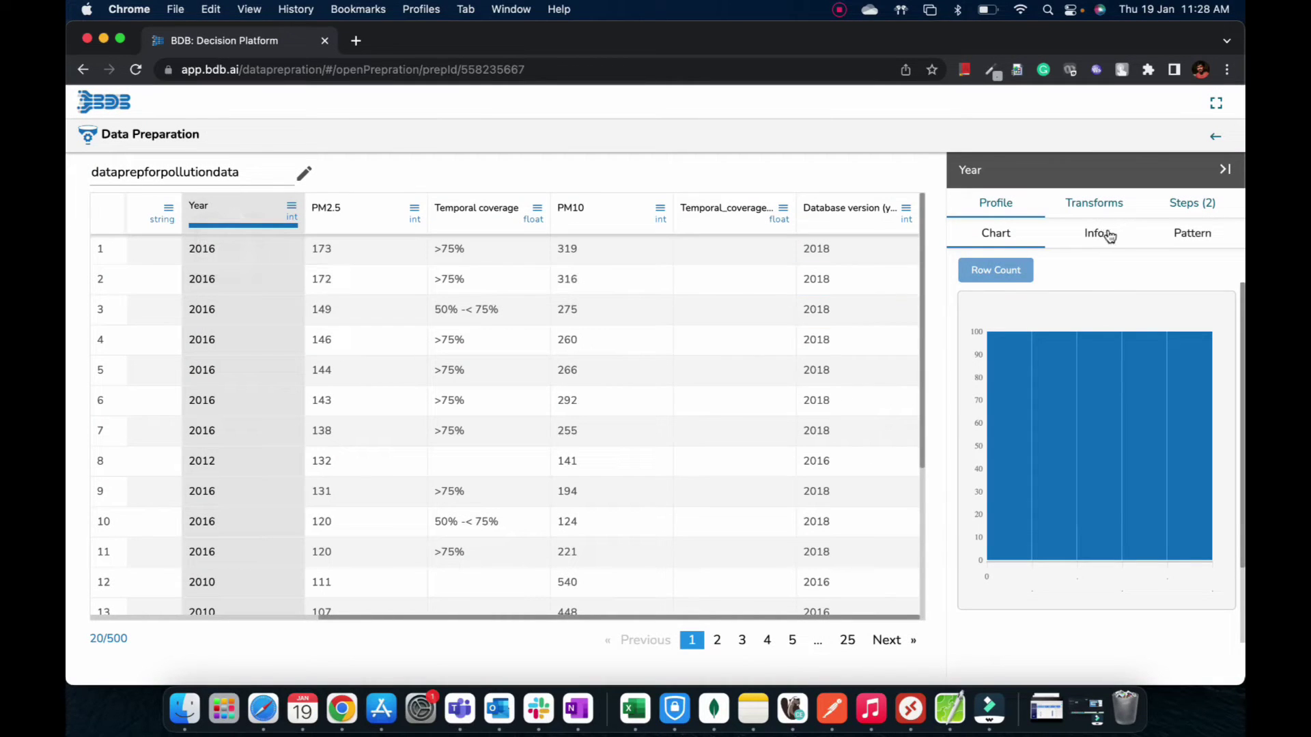
mouse_move(1192, 489)
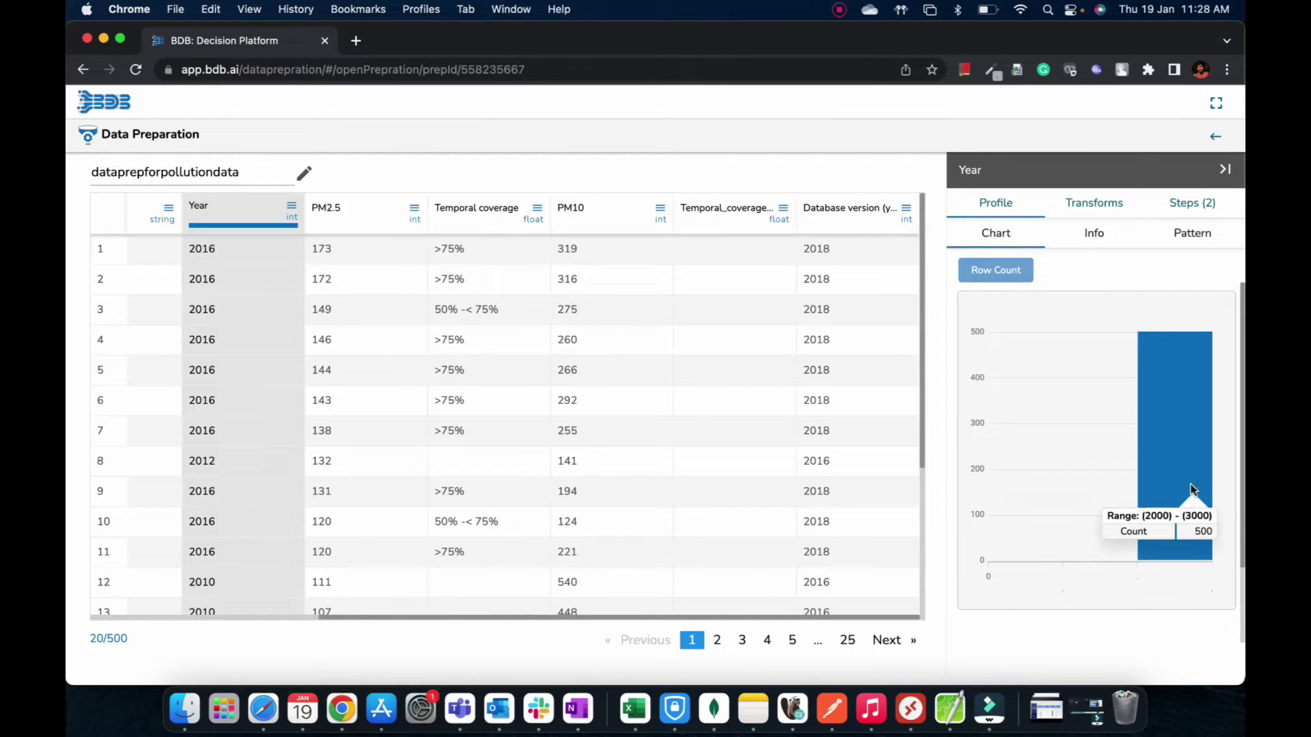
click(1106, 241)
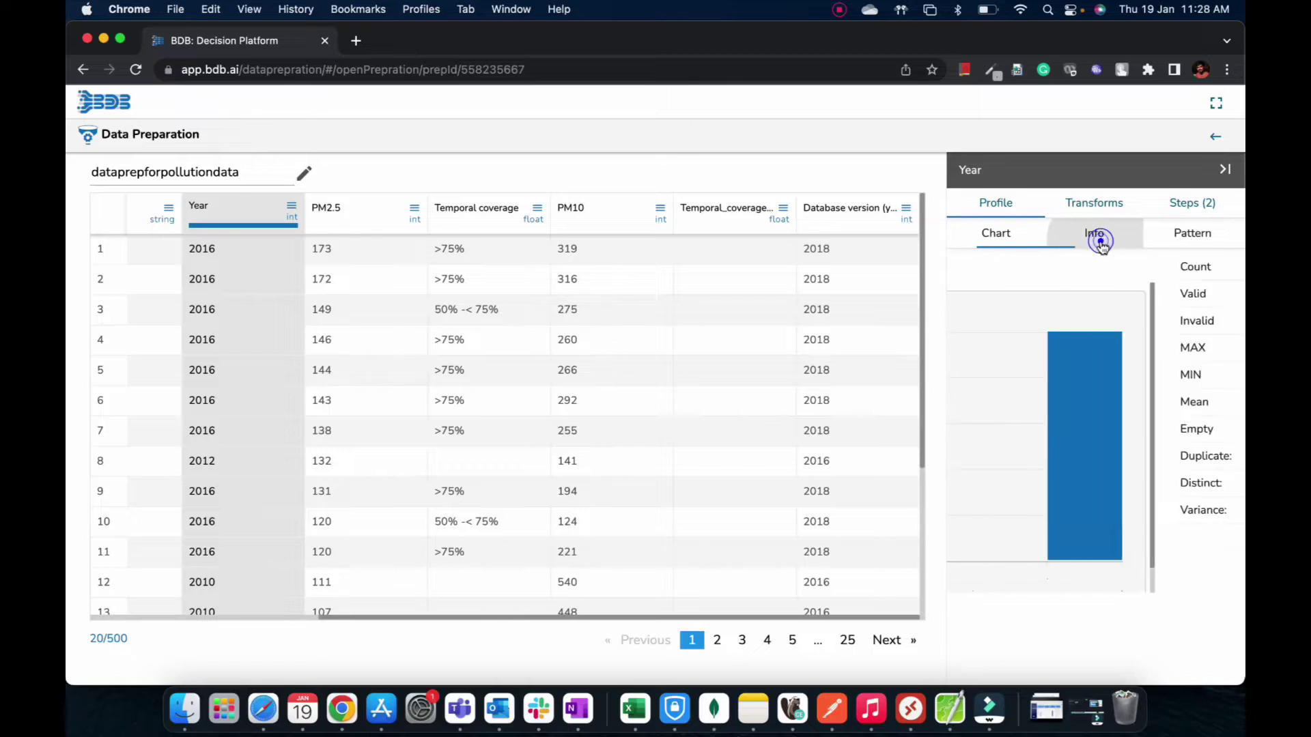
click(1193, 233)
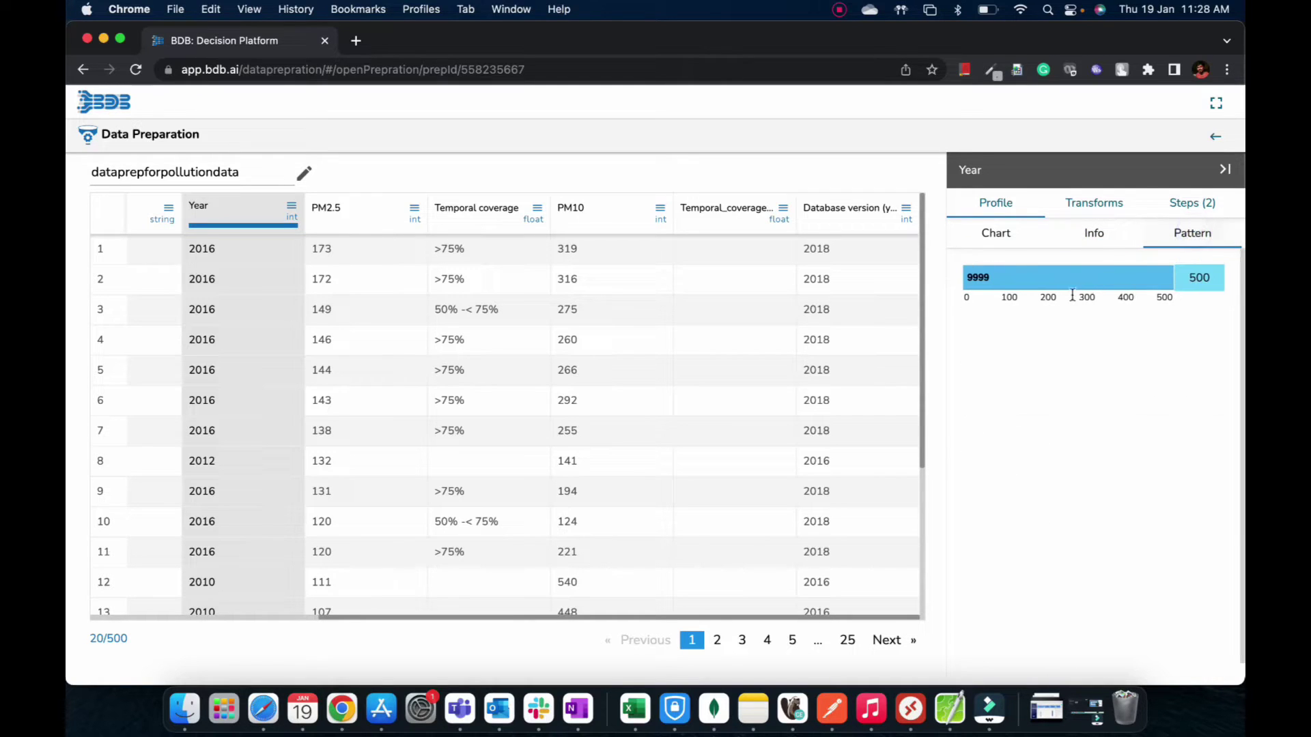
Examine the City/Town column's profile, including its value patterns, statistics and row count chart.
scroll(515, 389, left, 5)
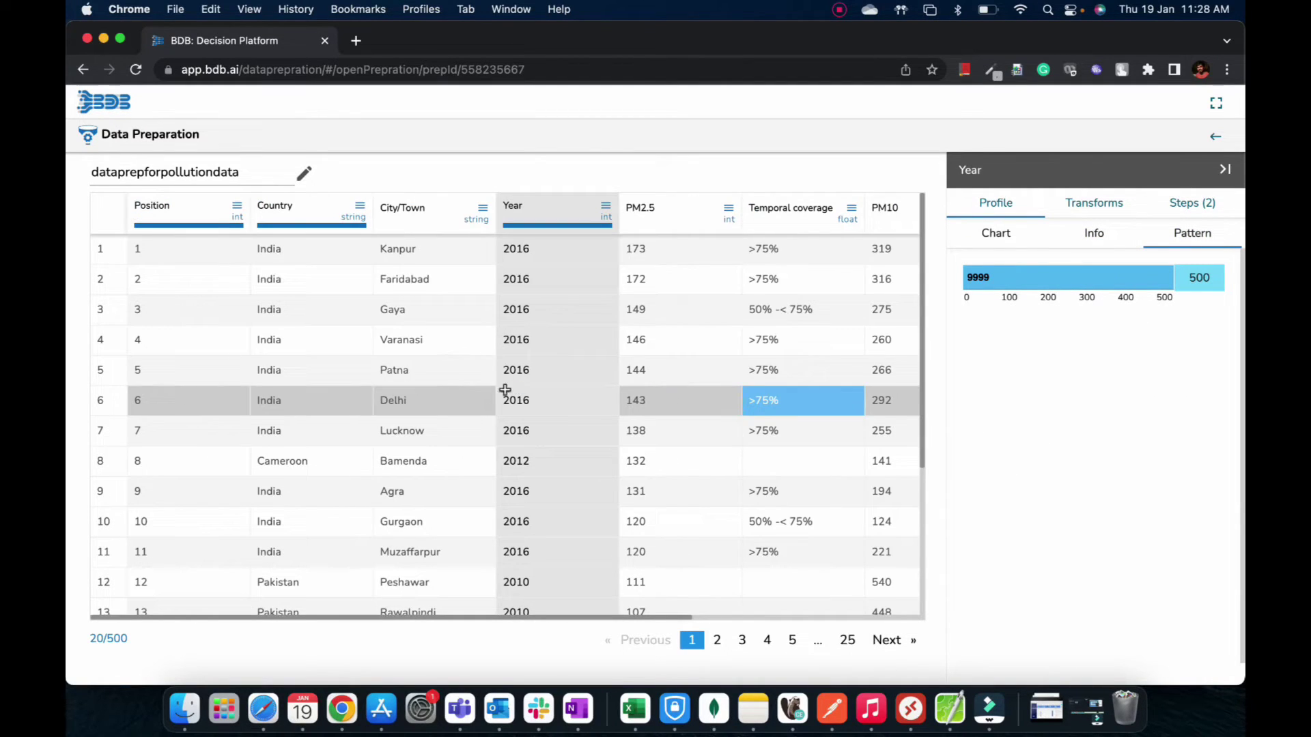
click(417, 216)
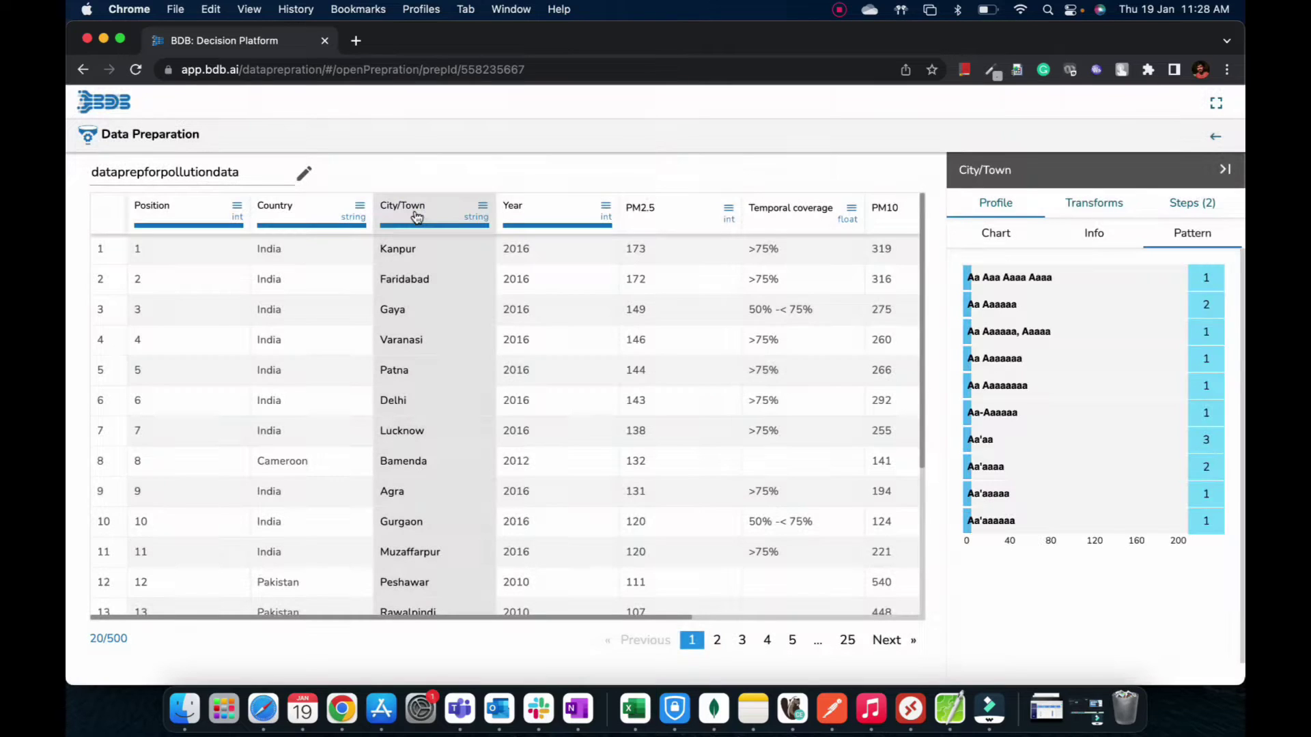
mouse_move(1010, 305)
click(1095, 236)
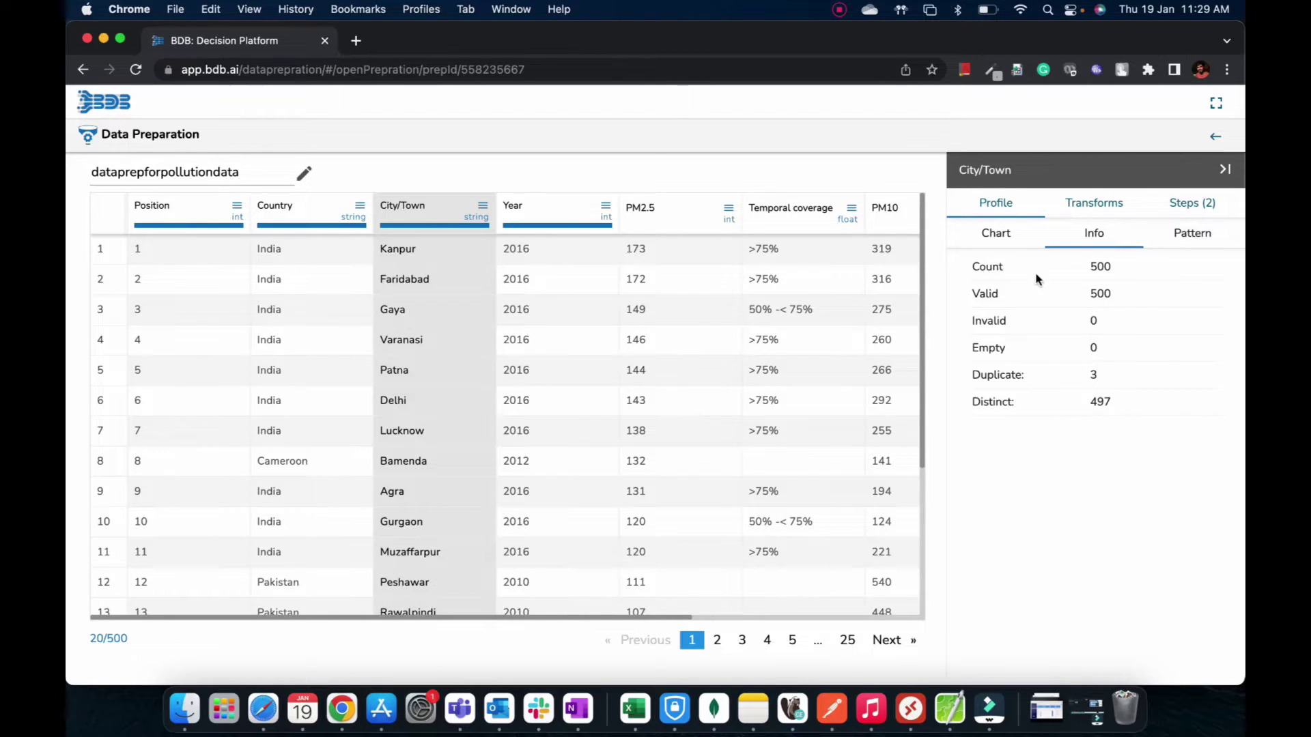
click(998, 233)
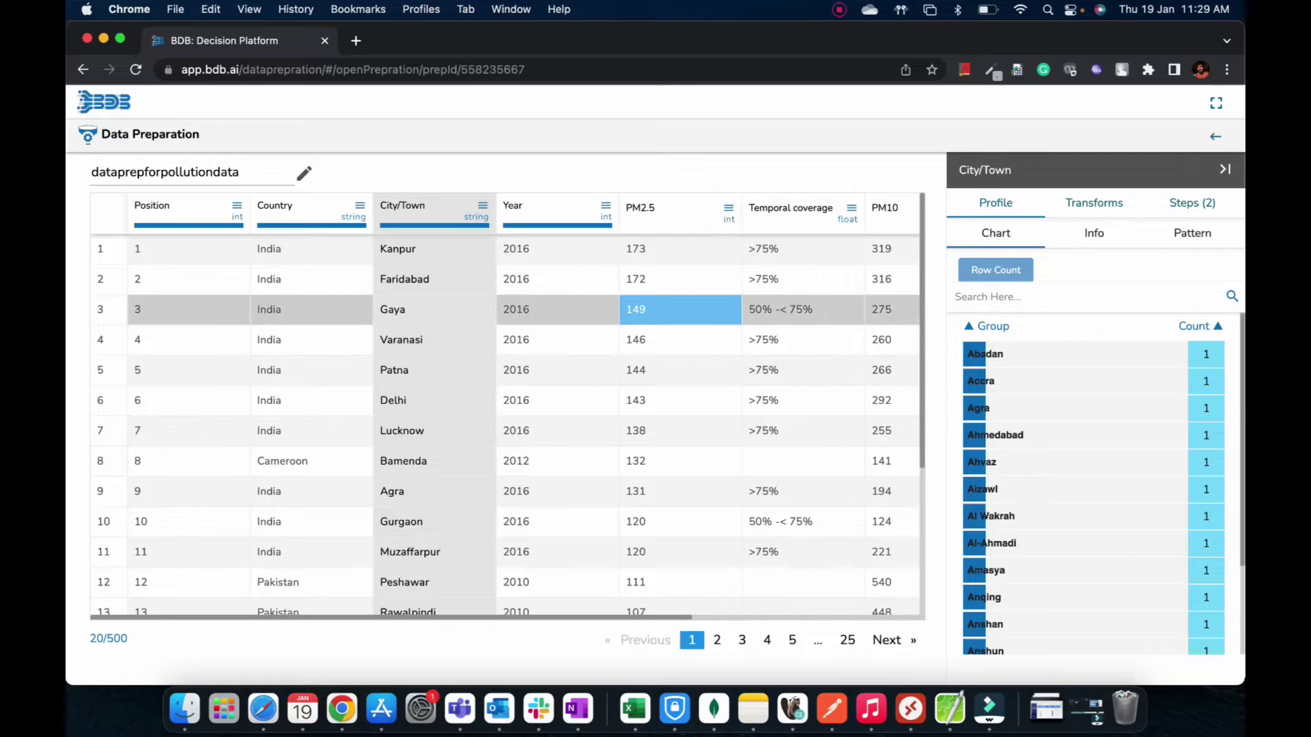
Return from the data preparation to the Data Sandbox list and check the preparations listed for PollutionDataCitywise.
click(1218, 137)
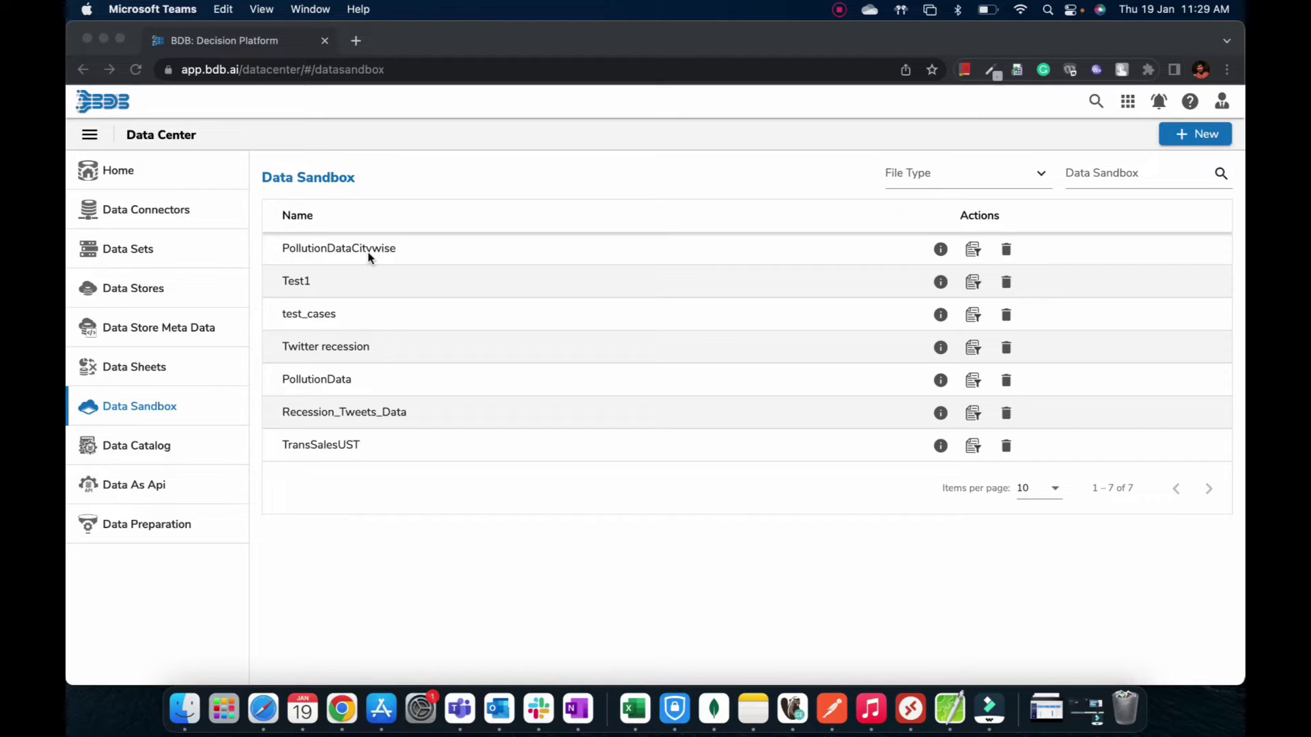
click(973, 250)
click(973, 250)
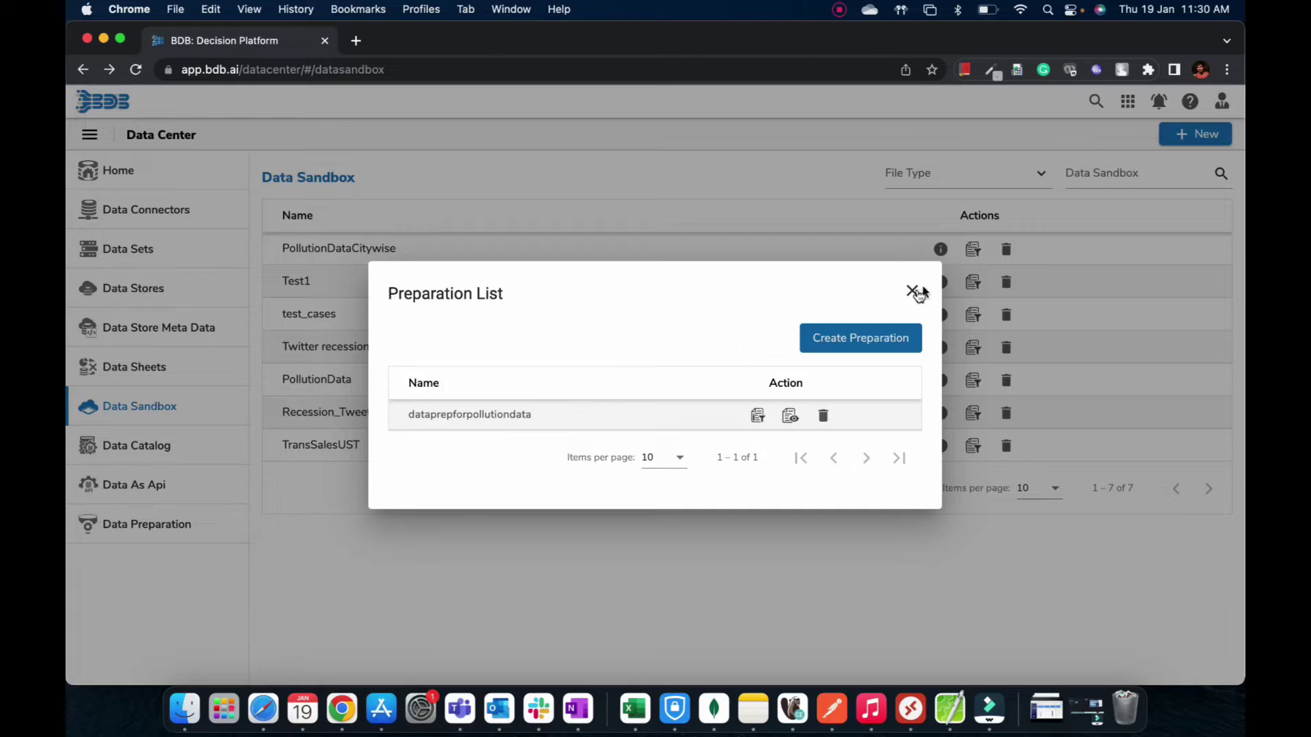
click(912, 292)
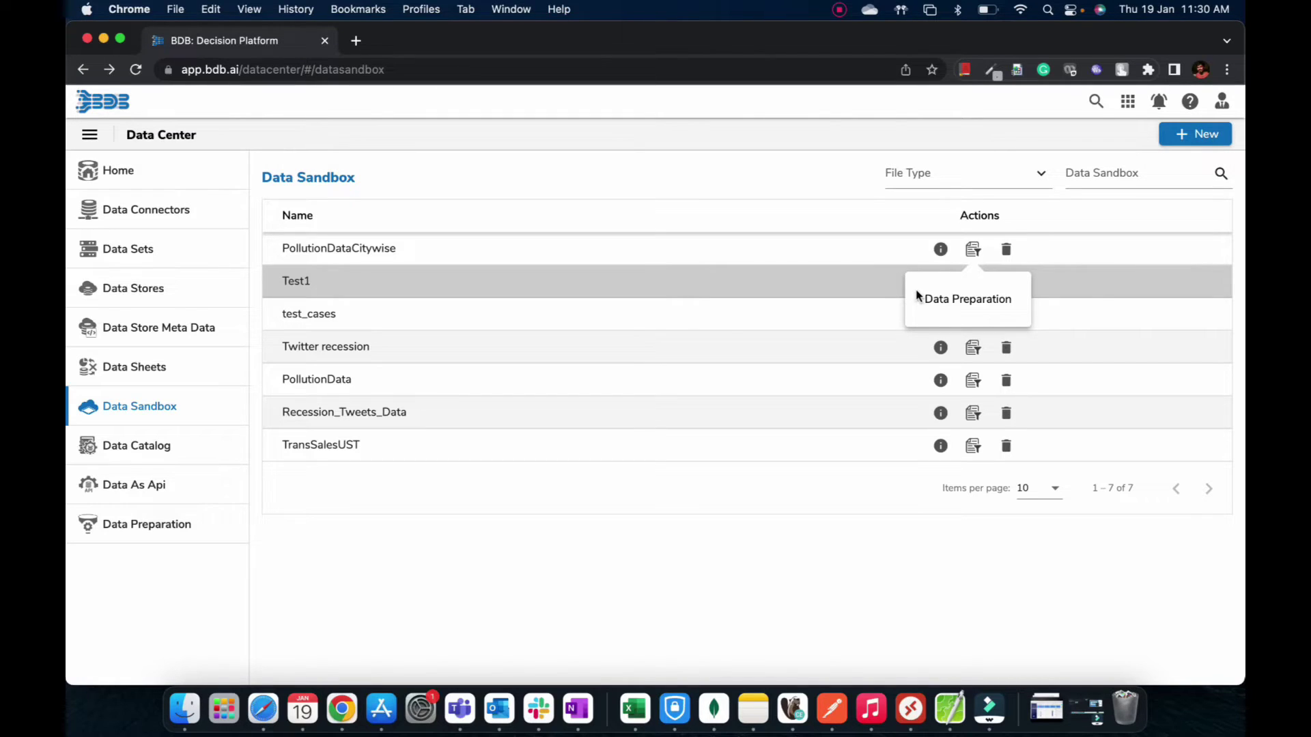
Switch from Data Center to the Data Pipeline module.
click(1128, 101)
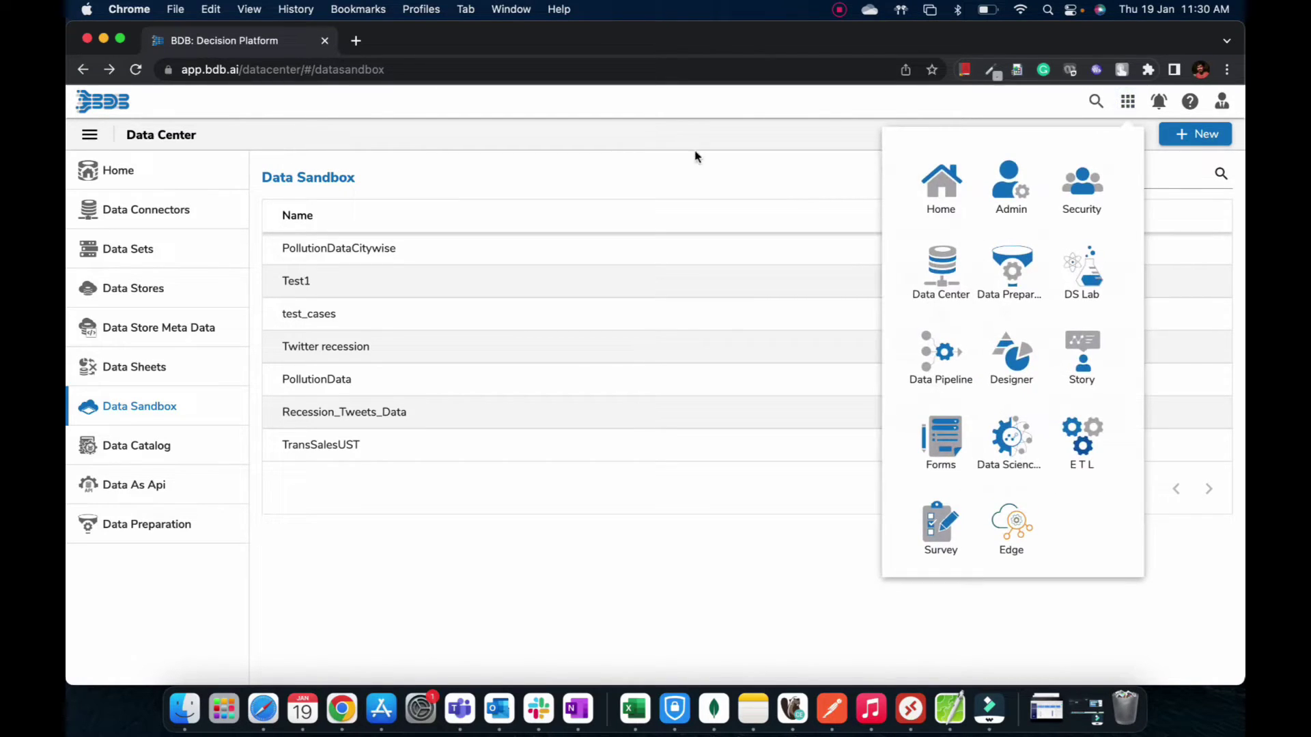
click(667, 129)
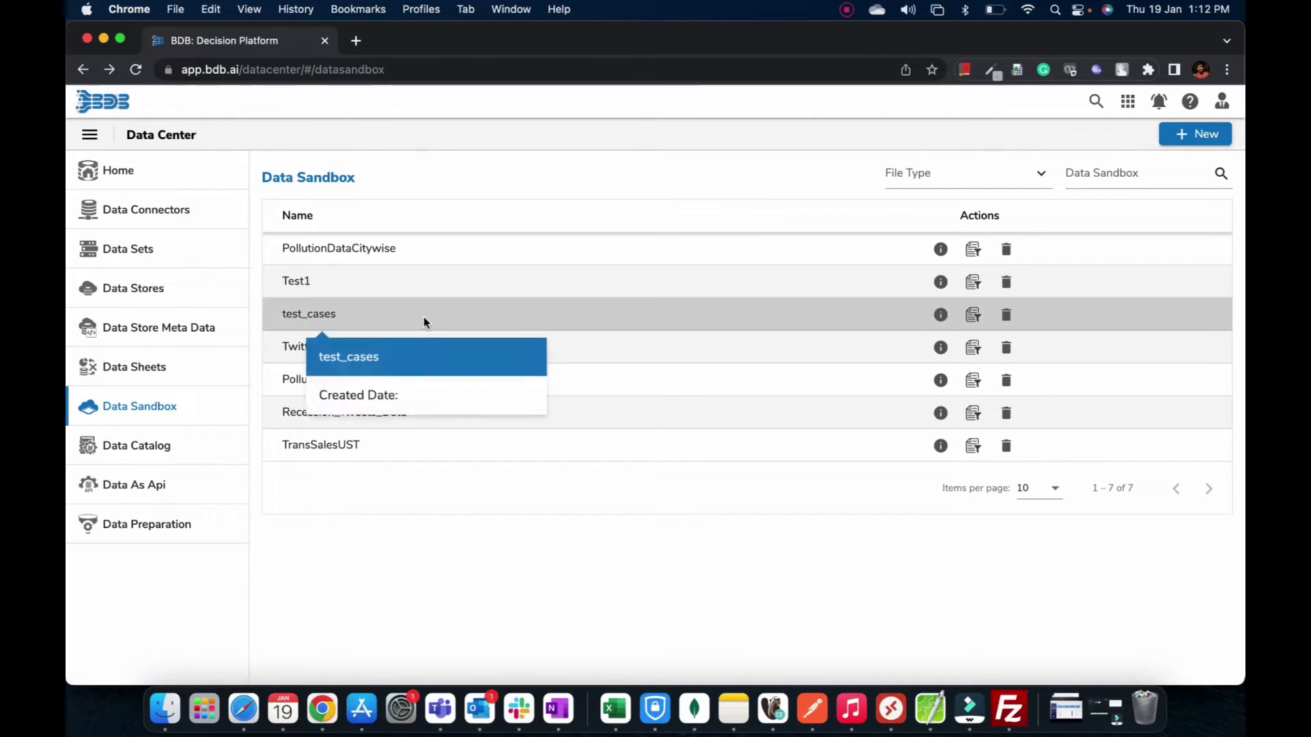
click(1128, 103)
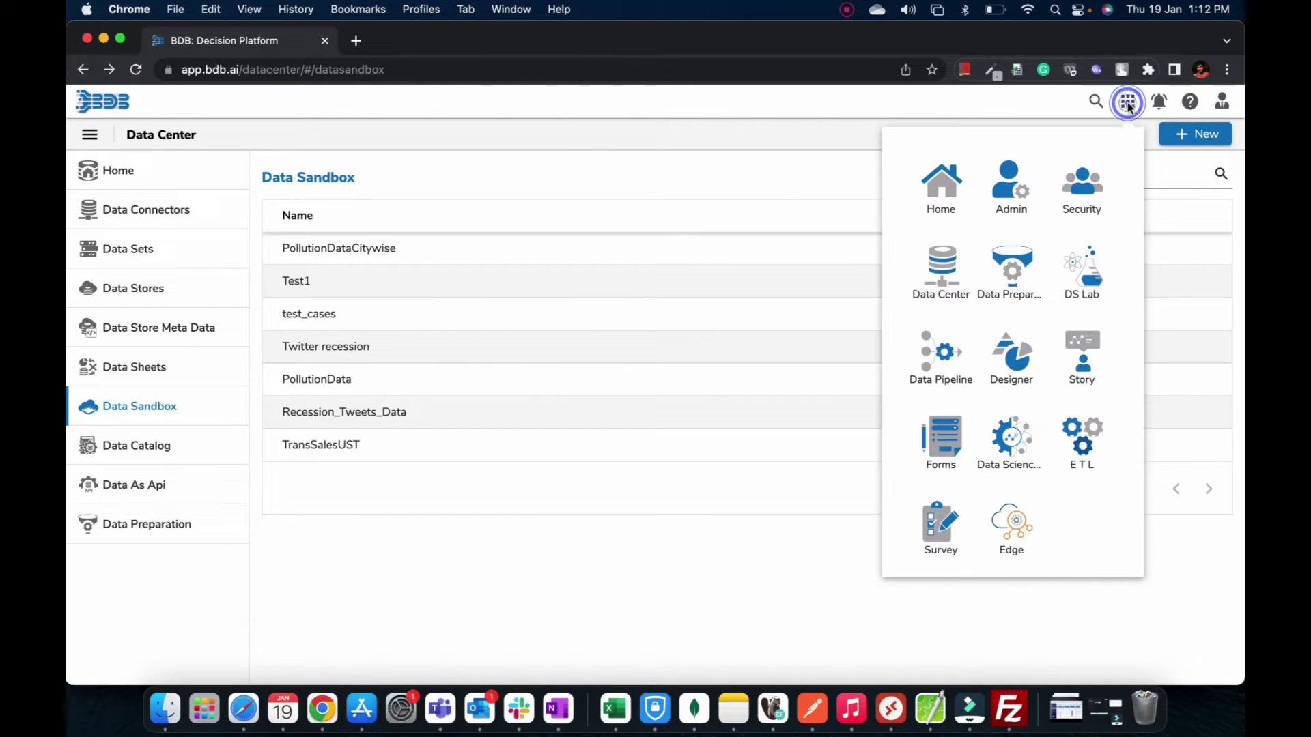
click(945, 355)
click(418, 43)
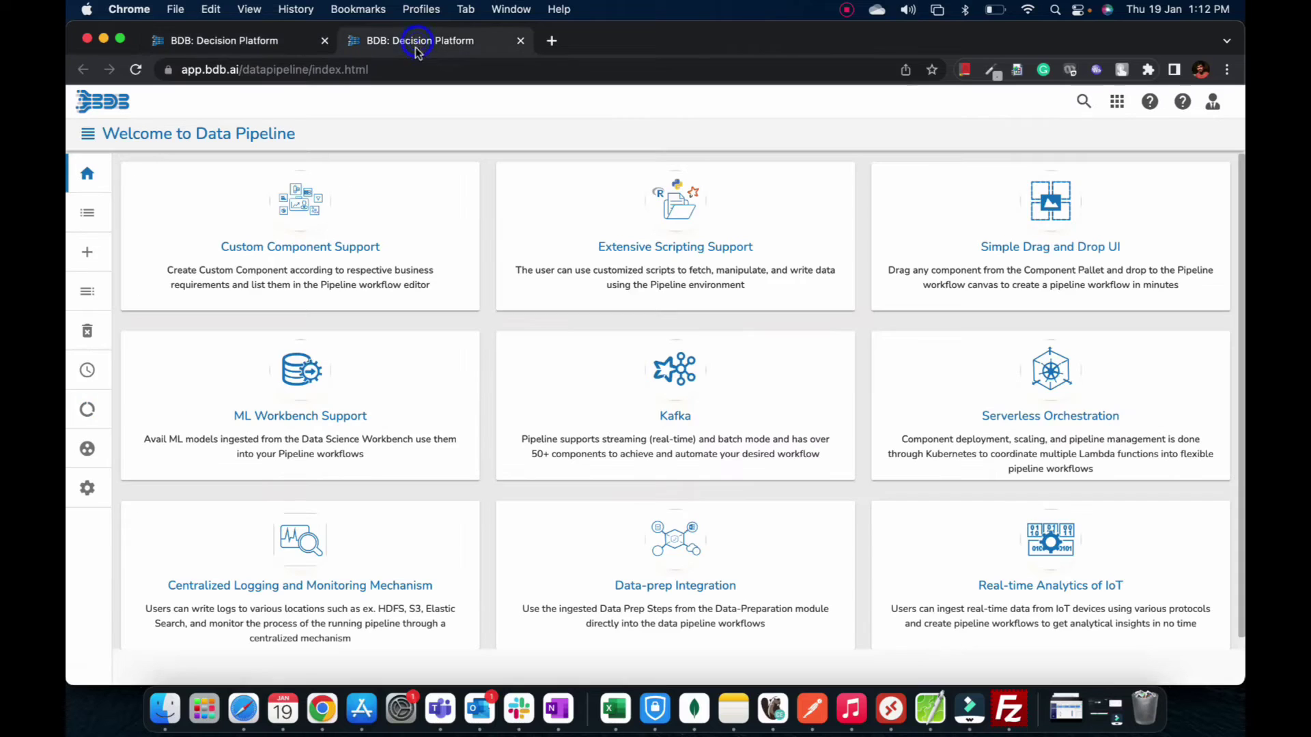
Create a new pipeline named PollutionDataLoad with medium resource allocation.
click(116, 250)
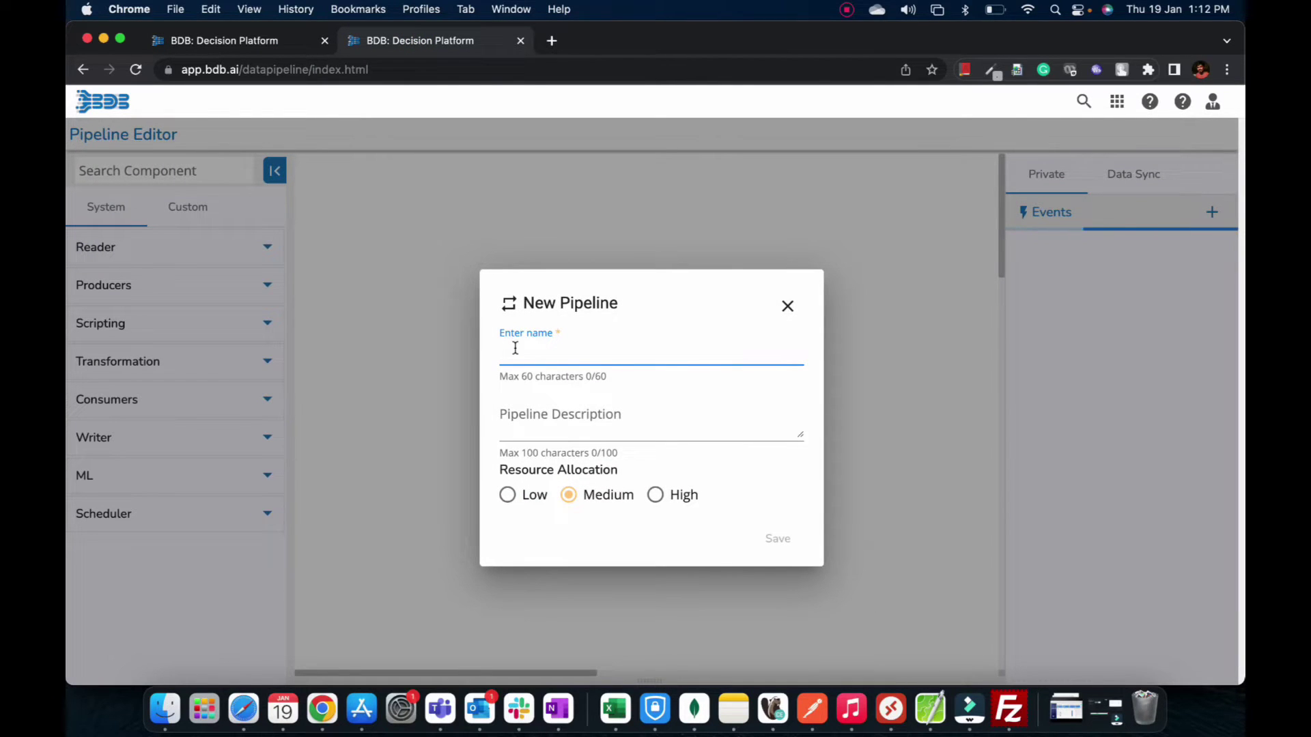
text(Demo)
key(BackSpace)
key(BackSpace)
key(BackSpace)
key(BackSpace)
text(P)
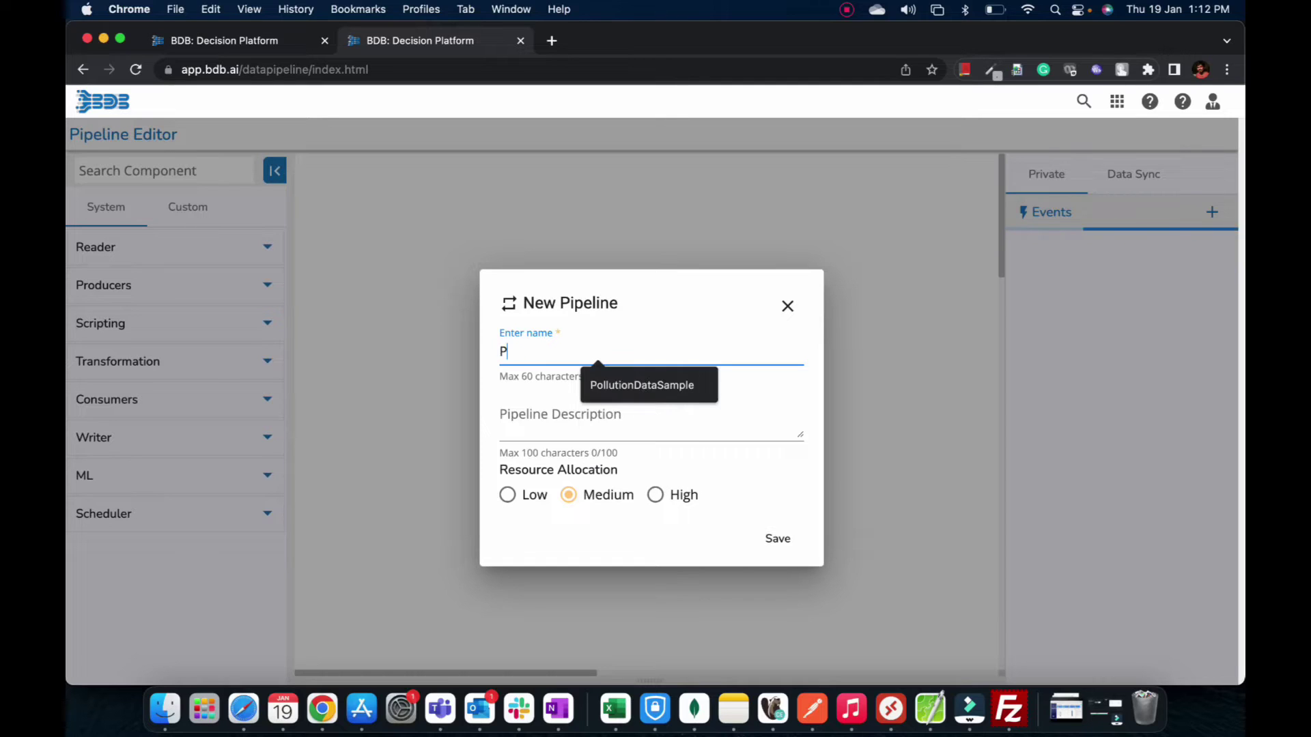
text(ollutionDataLoad)
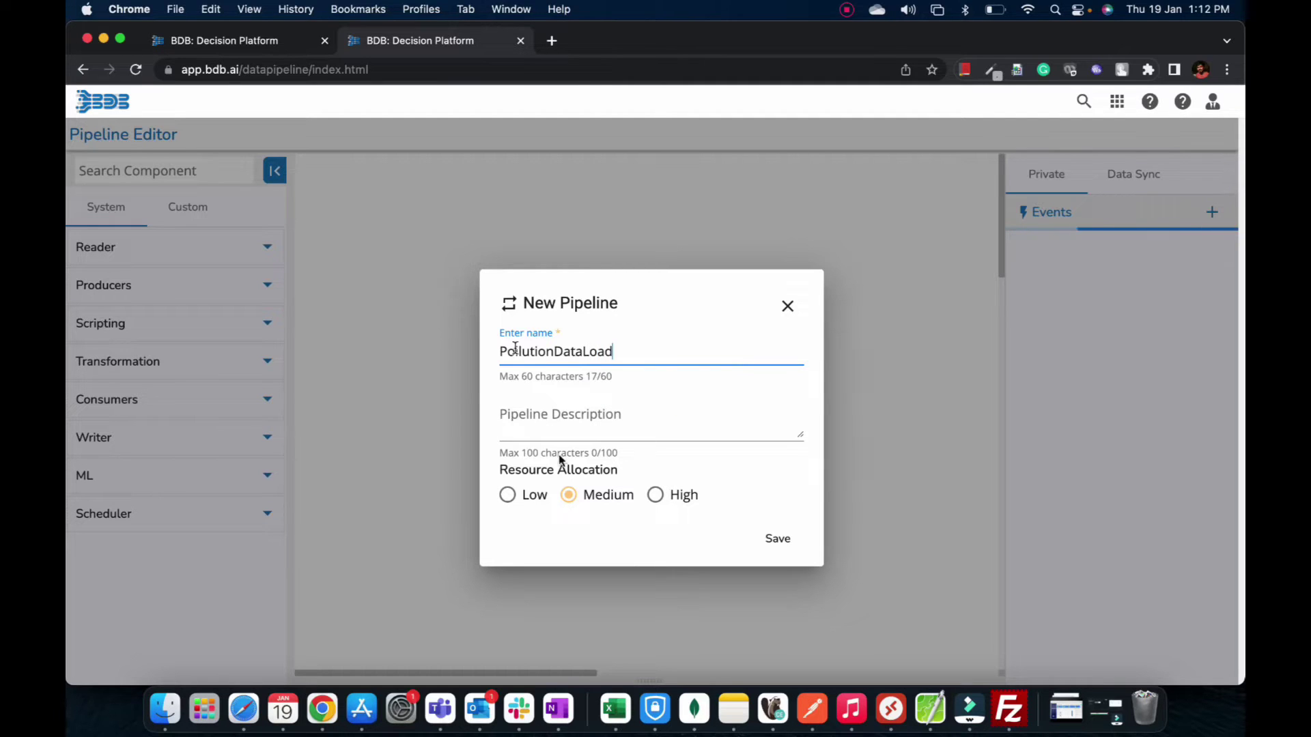
click(776, 536)
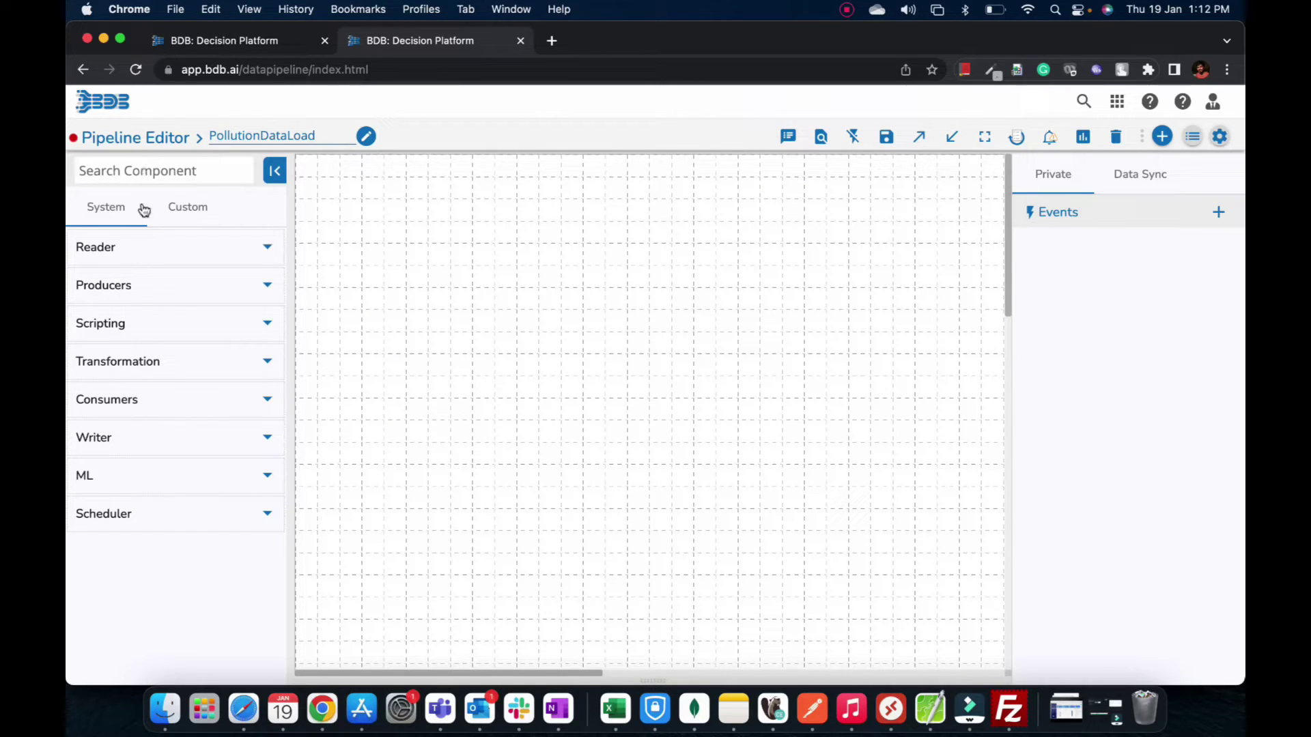
Add an SFTP Monitor consumer to the pipeline canvas and set its invocation type to Real-Time.
click(143, 403)
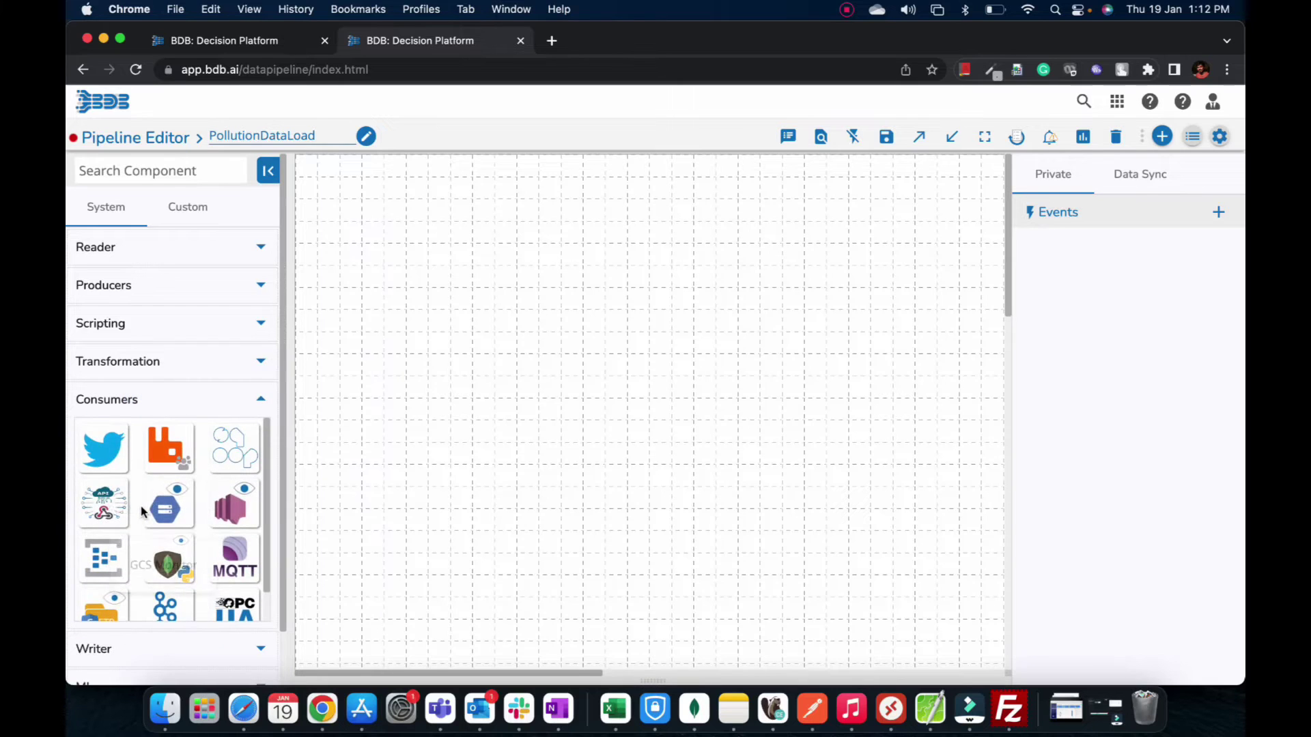
scroll(164, 503, down, 2)
drag(105, 577, 440, 383)
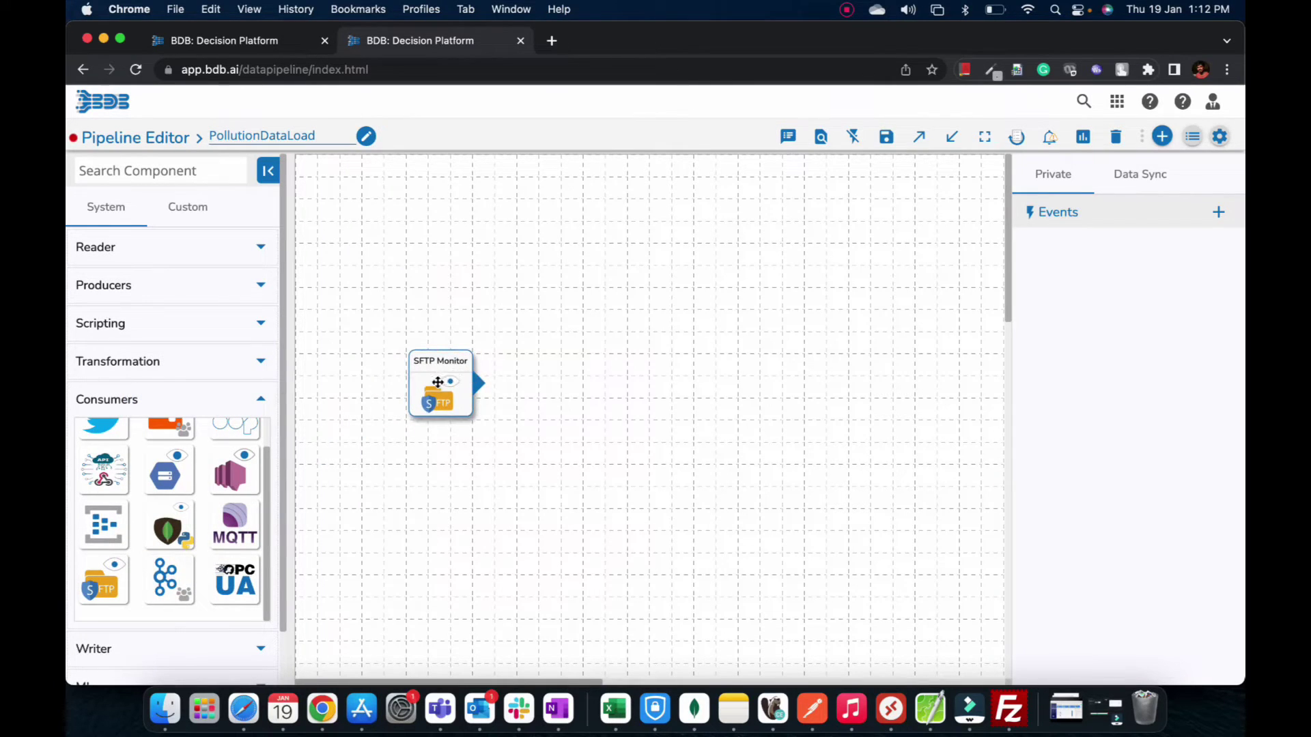
click(438, 382)
click(447, 559)
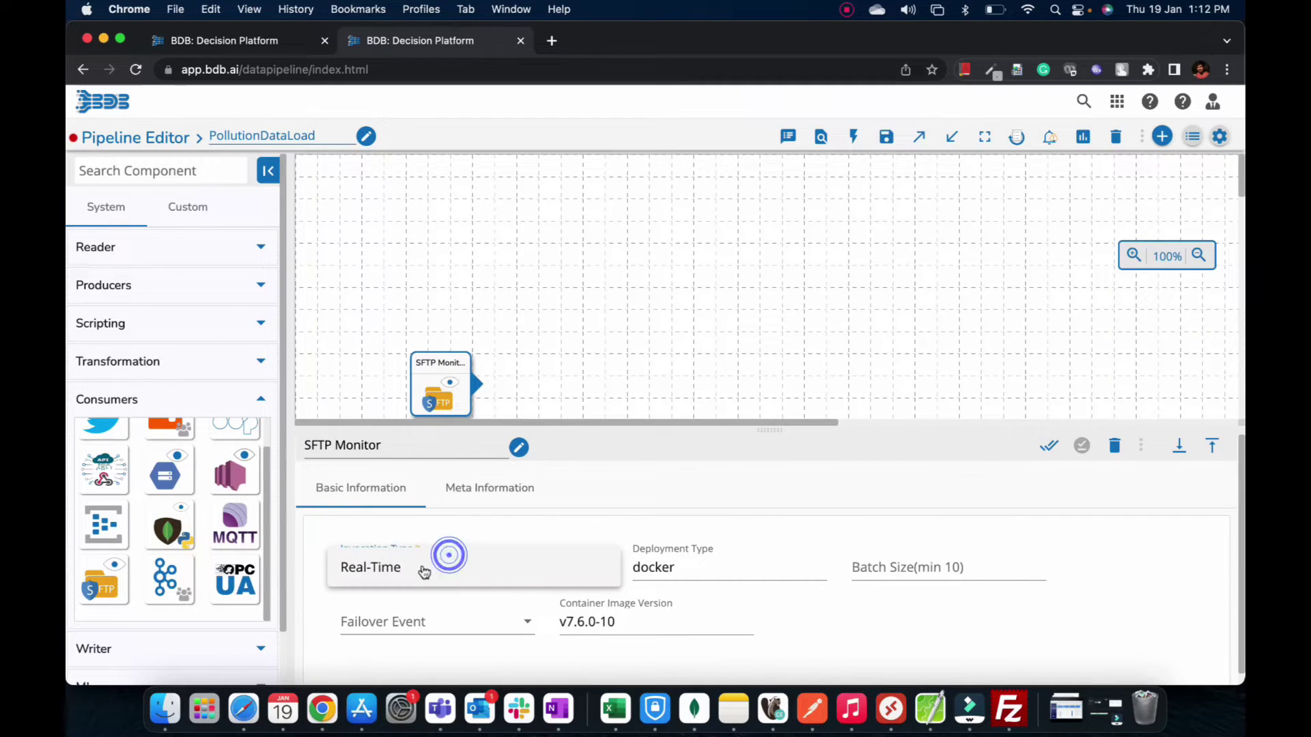
click(423, 571)
click(496, 486)
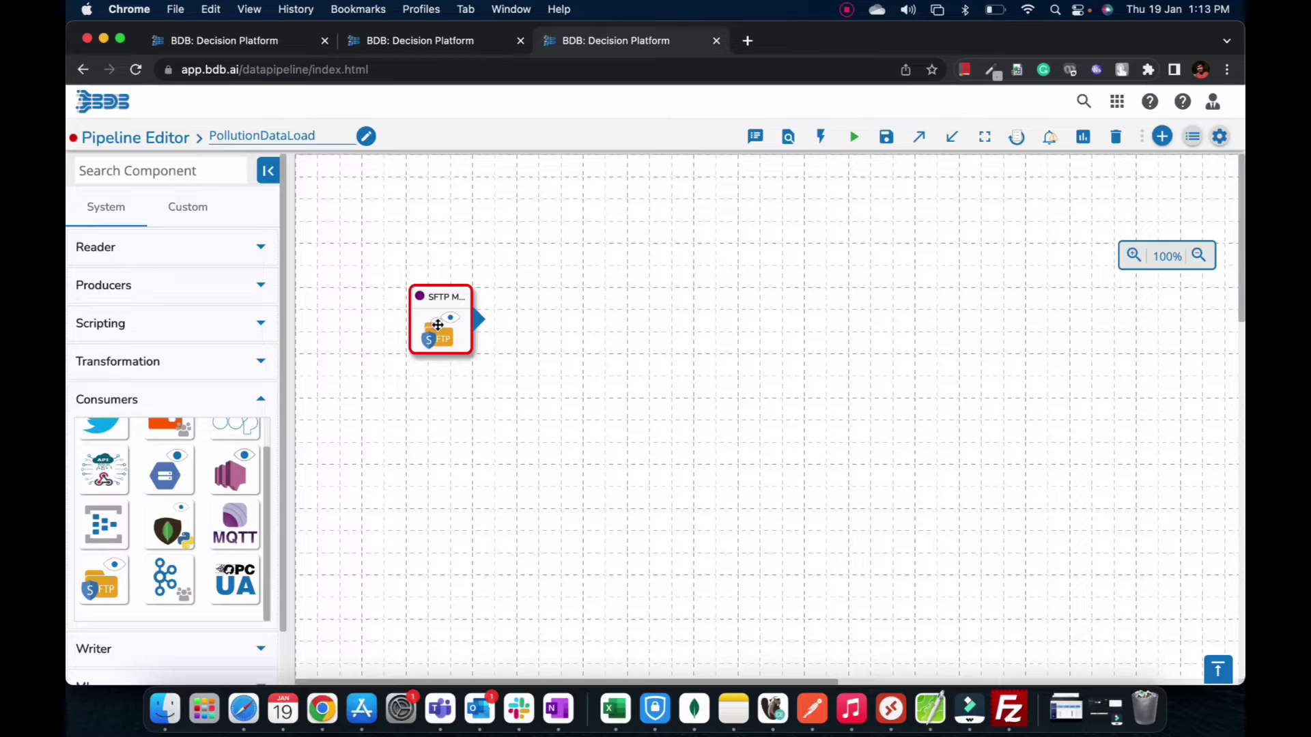
Validate the SFTP Monitor's connection from its meta information, then save the component's properties and the pipeline.
click(438, 325)
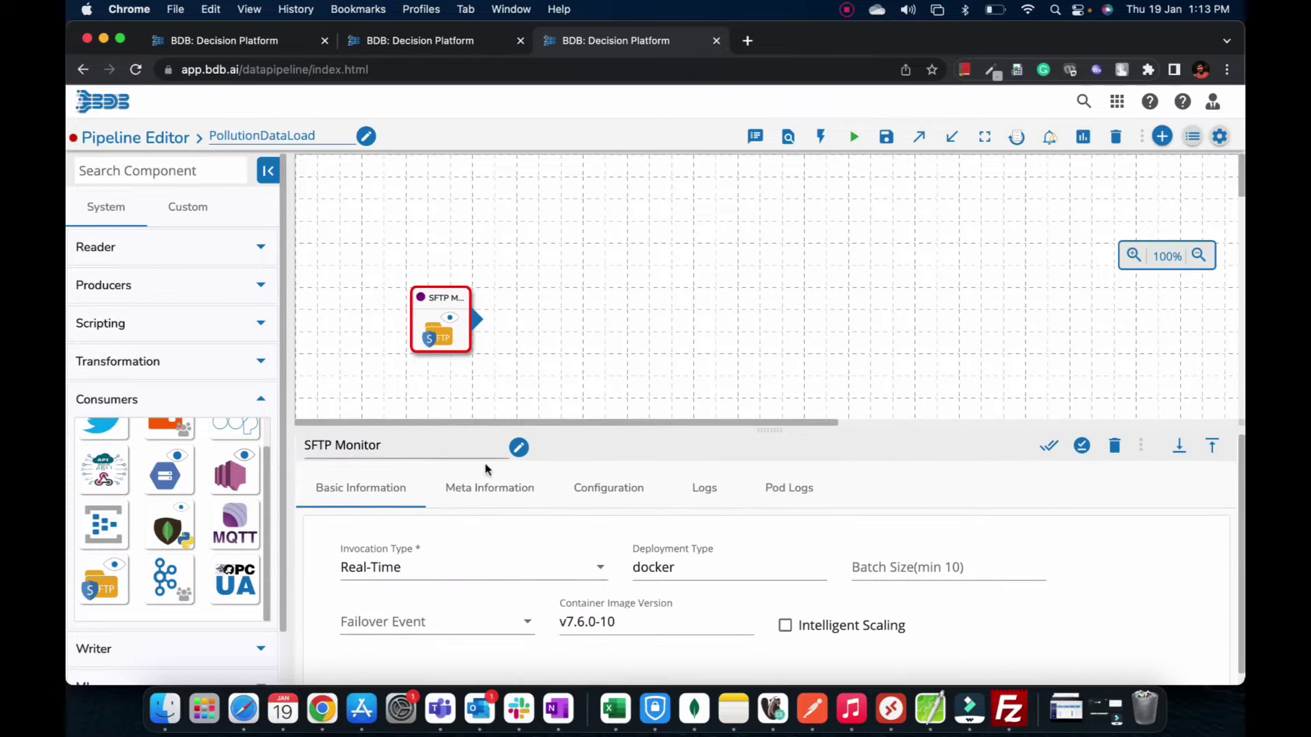
click(504, 496)
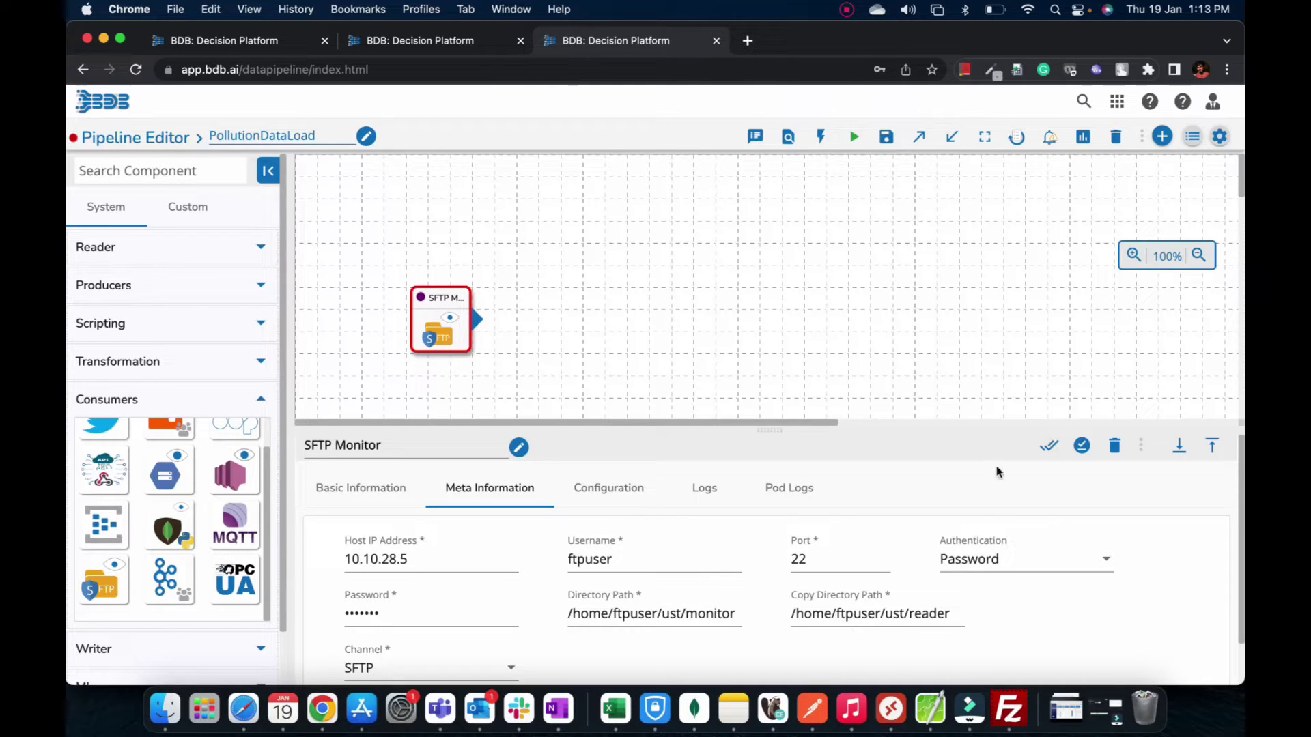
click(1049, 446)
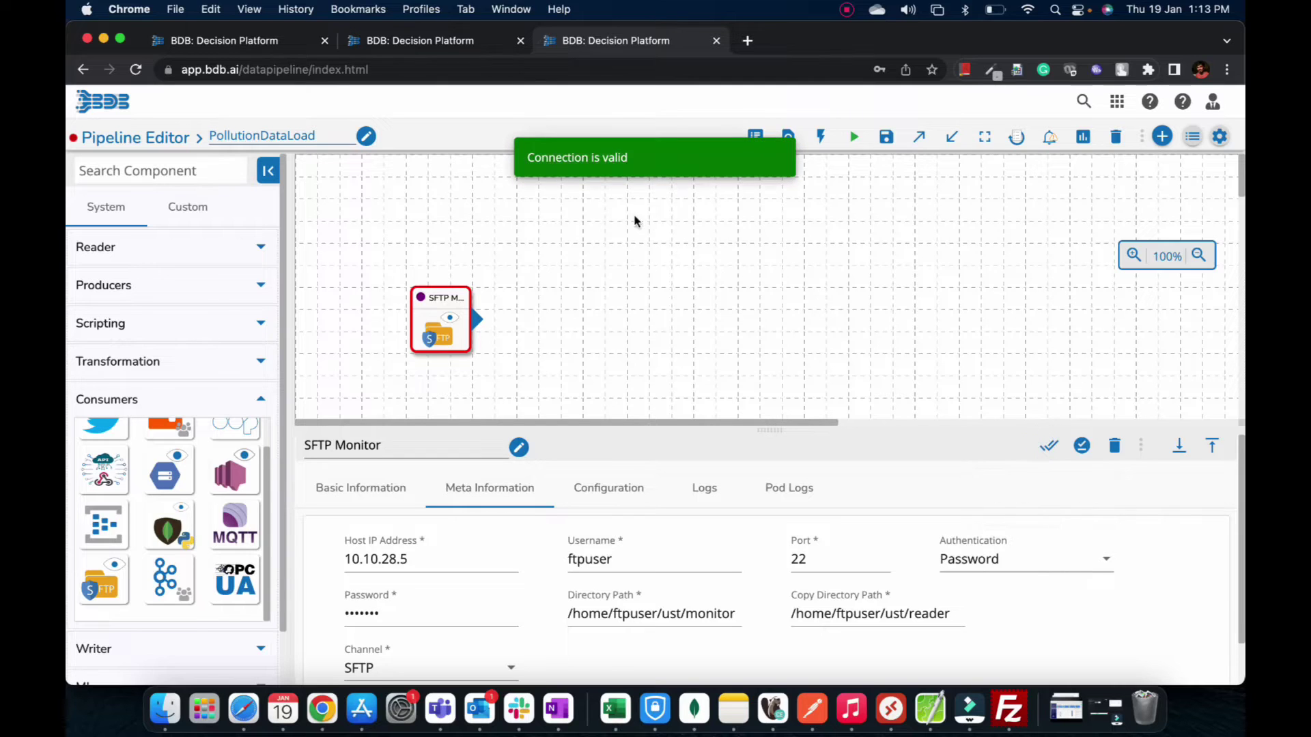
click(1082, 445)
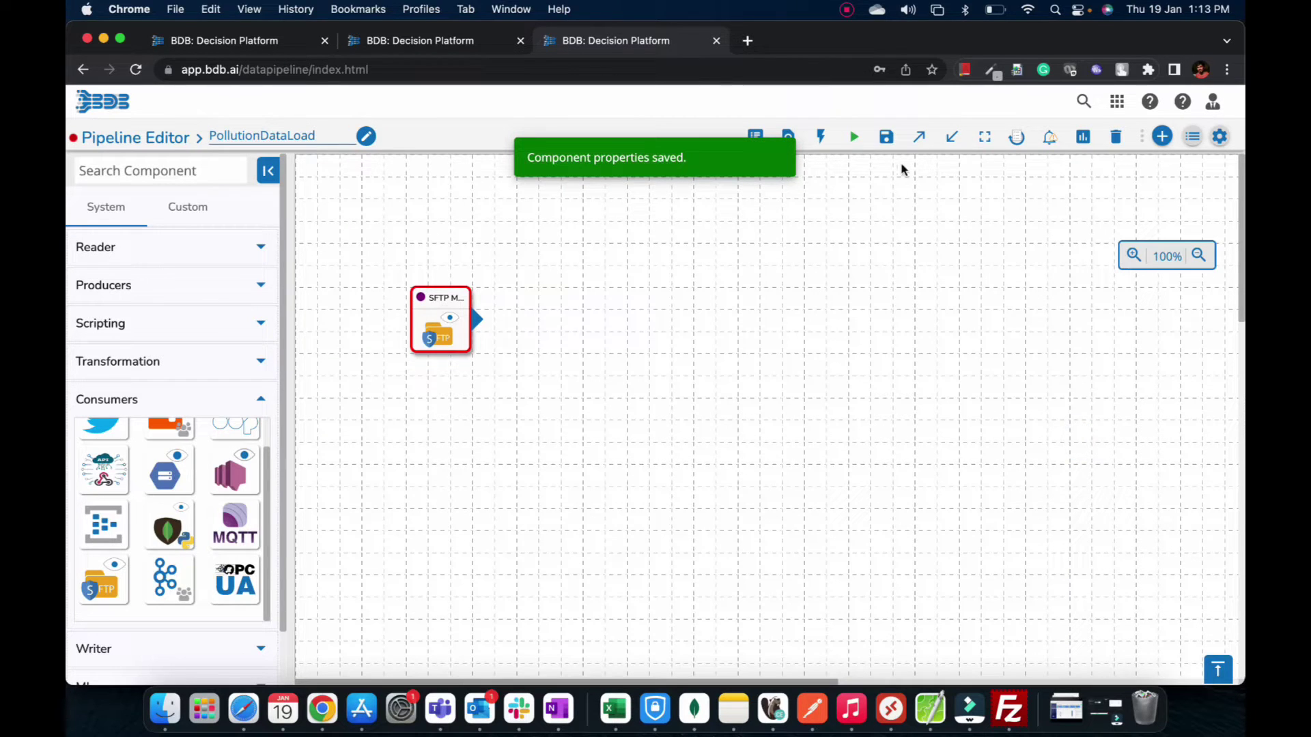
click(886, 136)
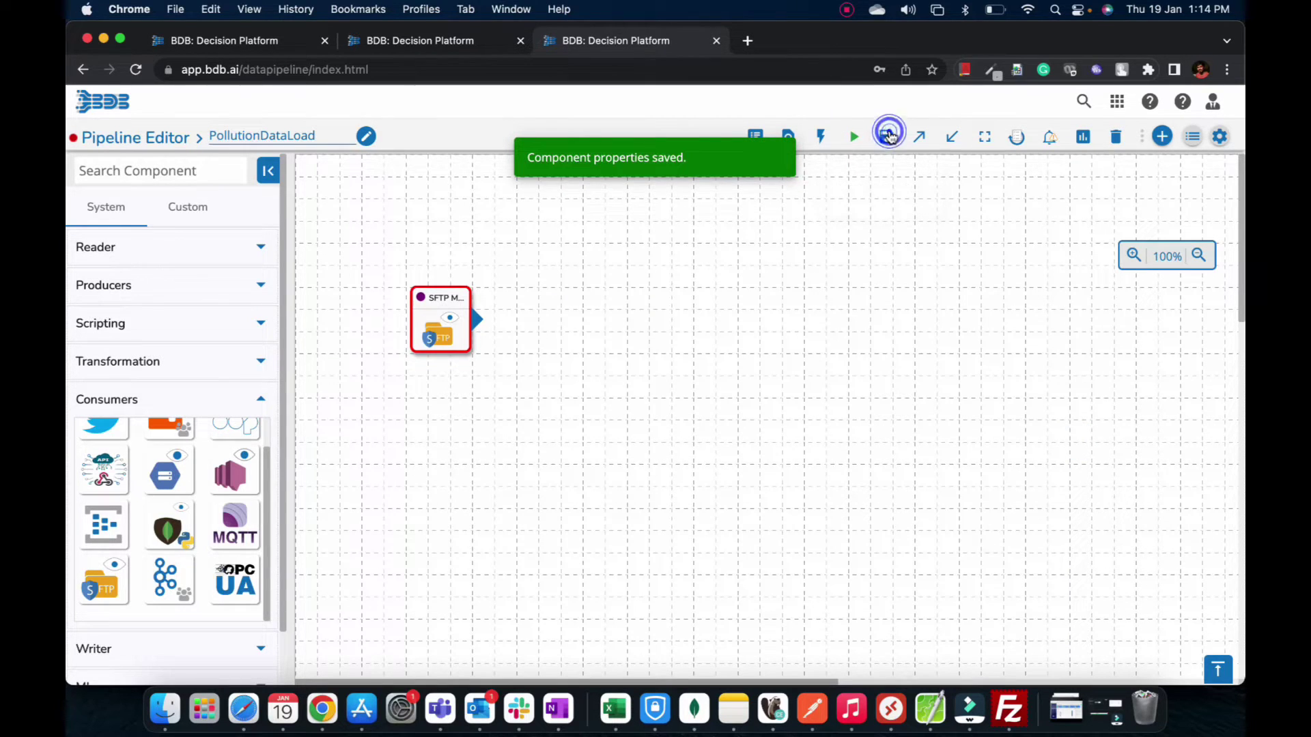
Create an event named PD_E1, place it beside the SFTP Monitor on the canvas, and connect the monitor's output to it.
click(822, 133)
click(1219, 213)
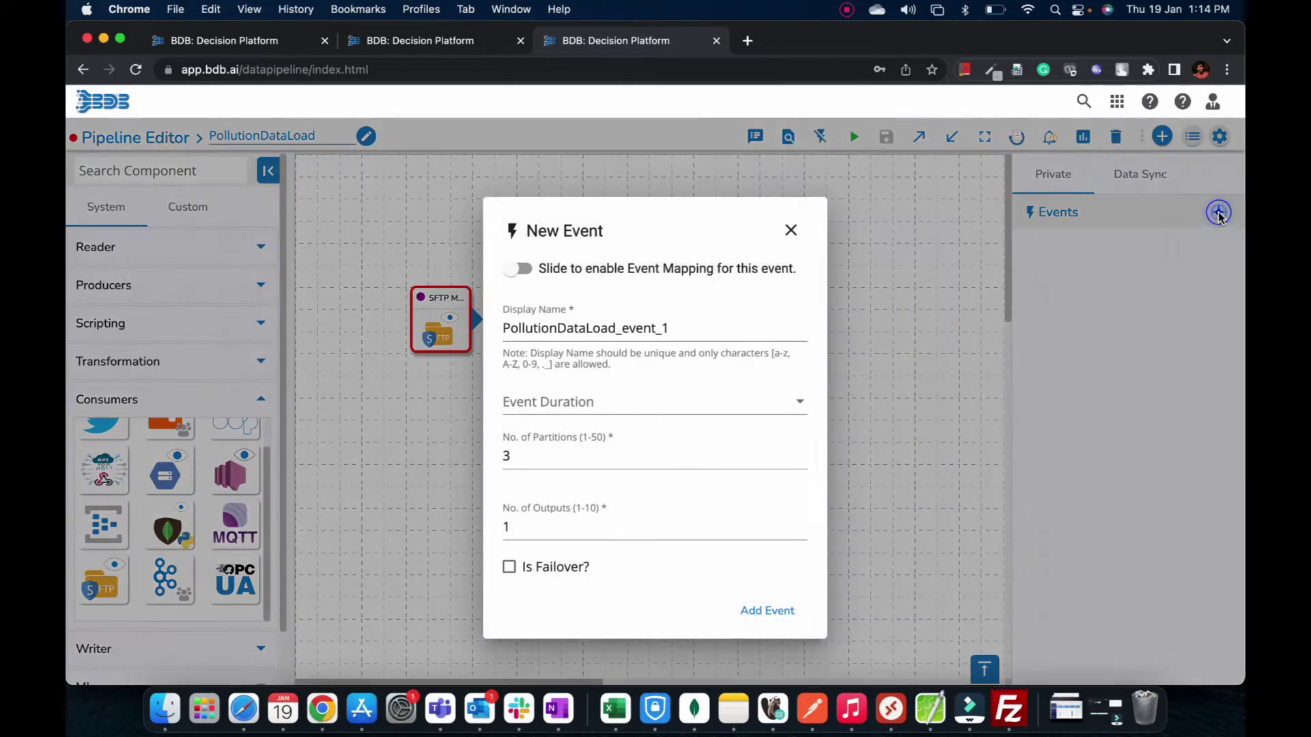
drag(680, 329, 440, 331)
text(PD_E1)
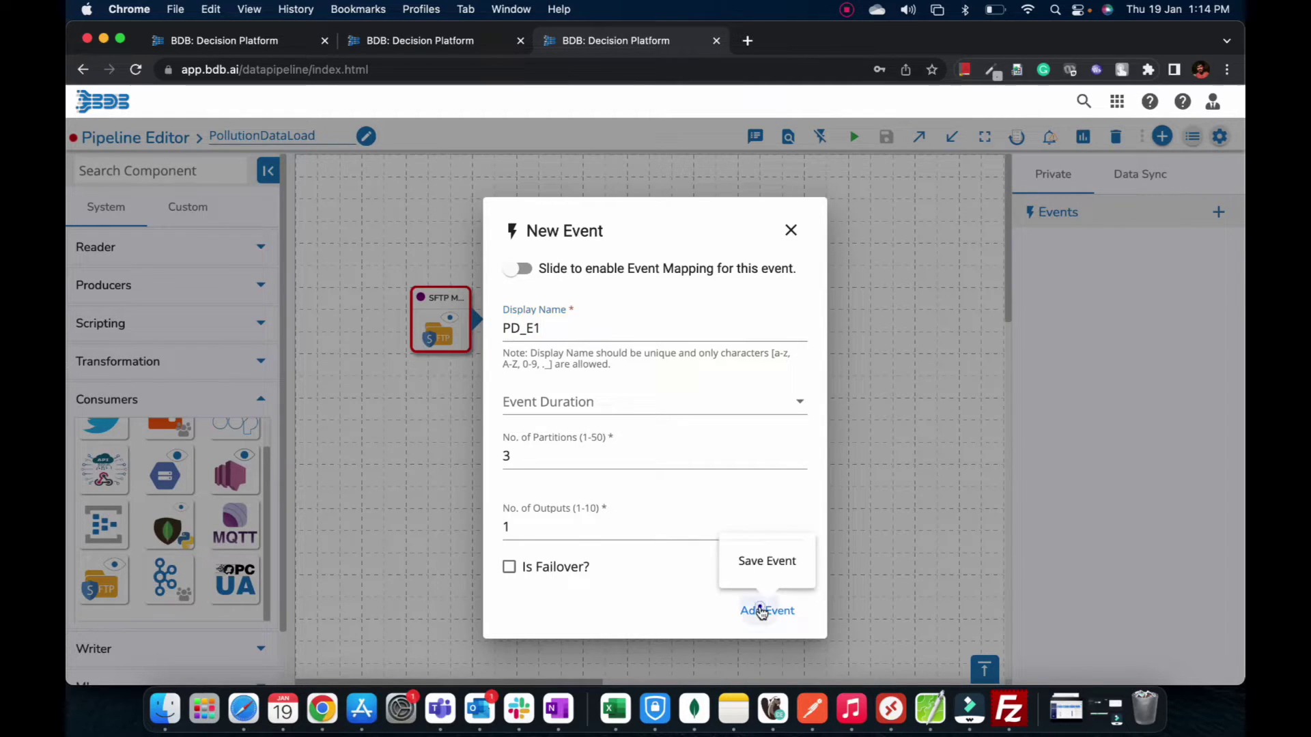
click(760, 608)
drag(1084, 247, 638, 306)
mouse_move(473, 322)
mouse_down()
mouse_move(612, 301)
mouse_move(593, 292)
mouse_up()
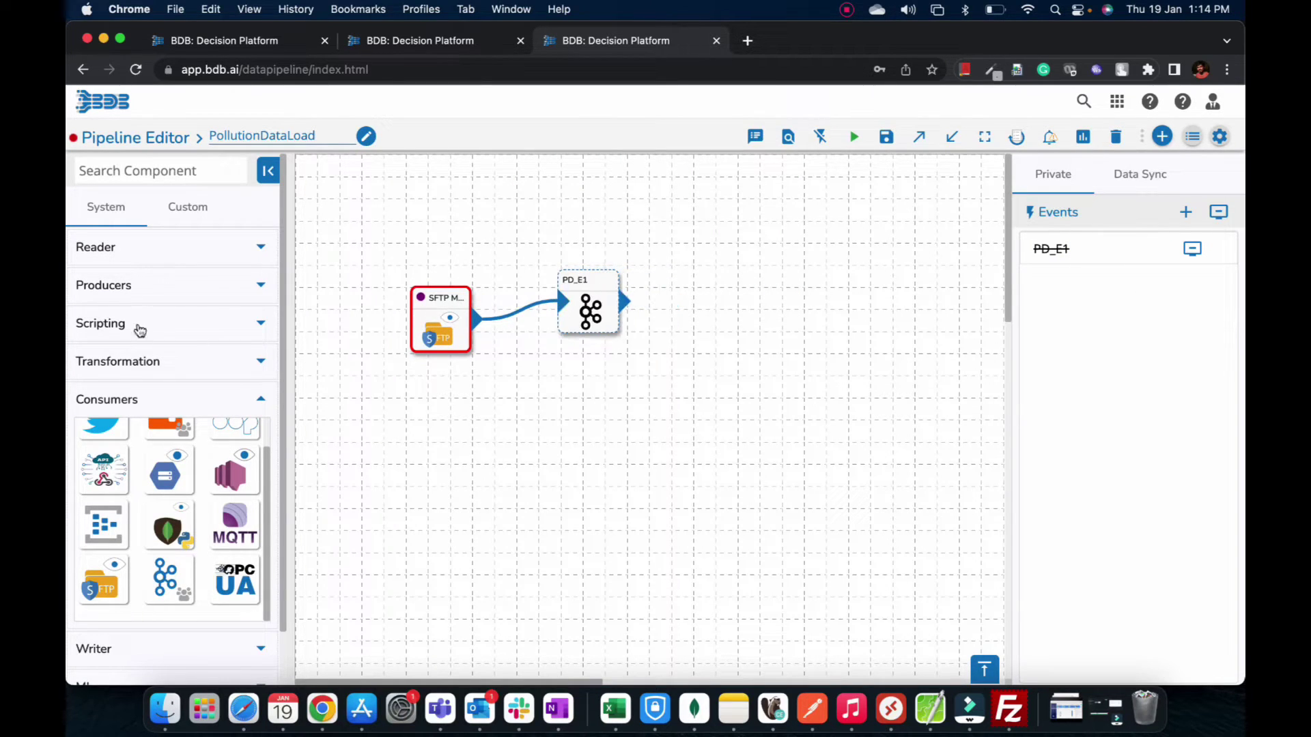
Add an SFTP Stream Reader to the pipeline canvas and connect the PD_E1 event's output to it.
click(113, 247)
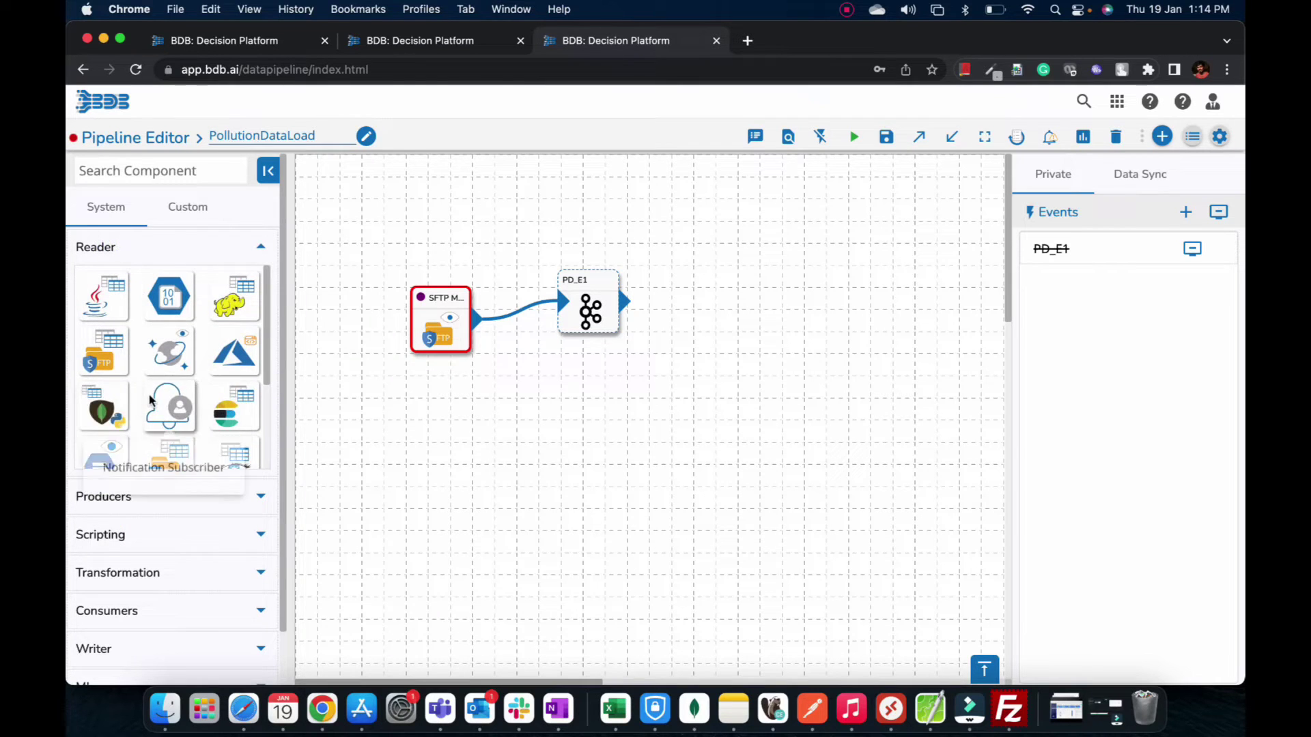
scroll(164, 393, down, 5)
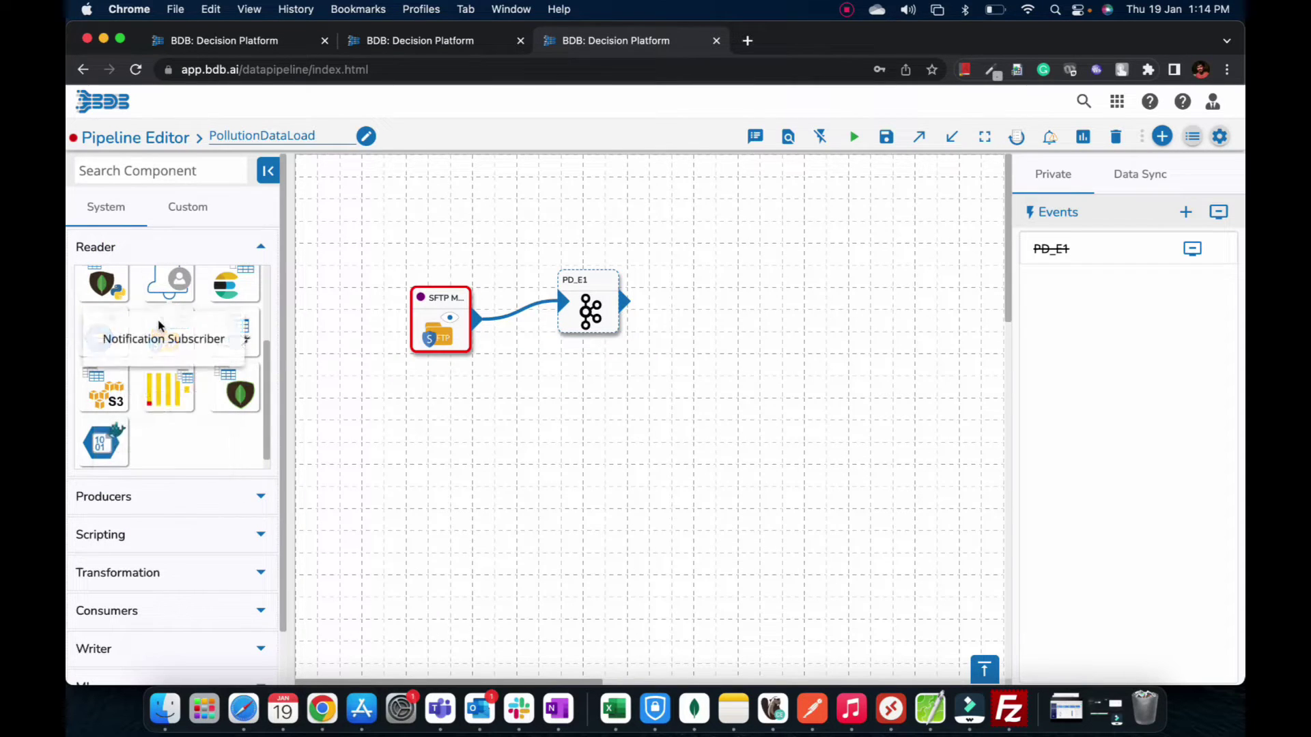
drag(158, 328, 739, 300)
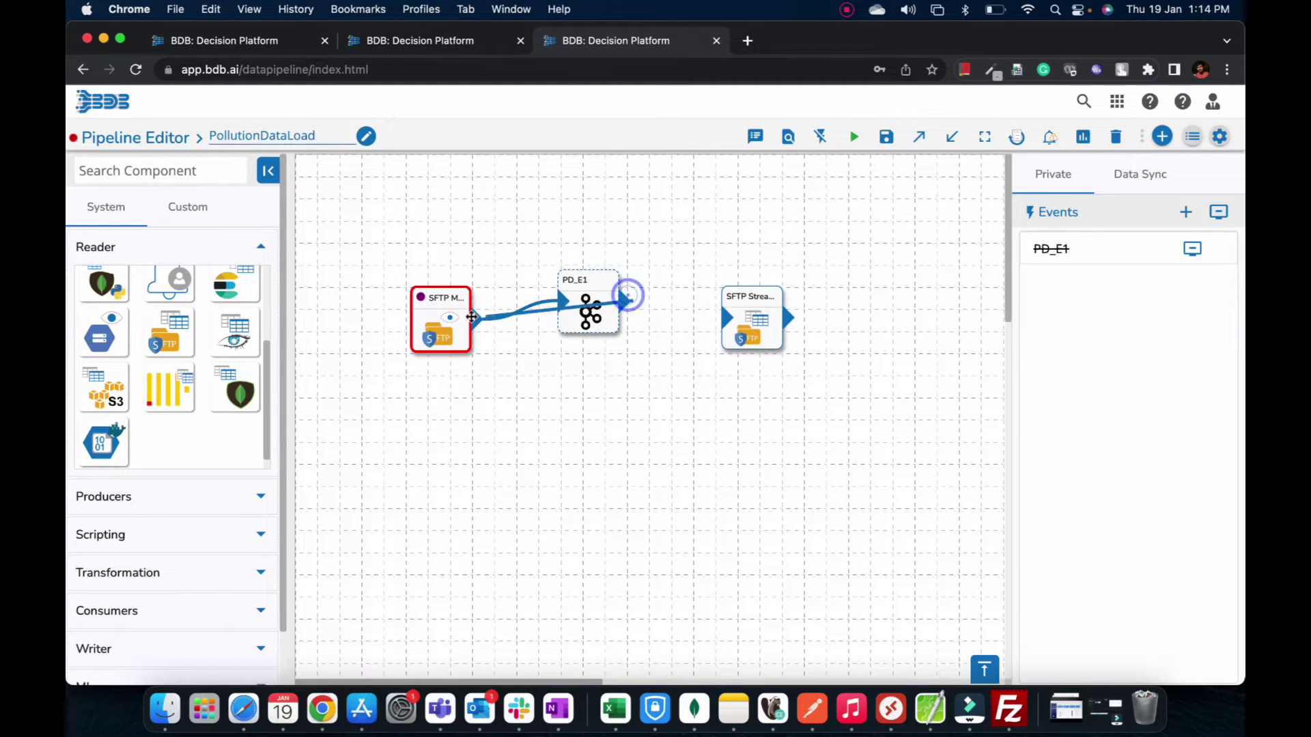
drag(624, 302, 726, 317)
Set the SFTP Stream Reader's invocation type to Real-Time.
click(744, 318)
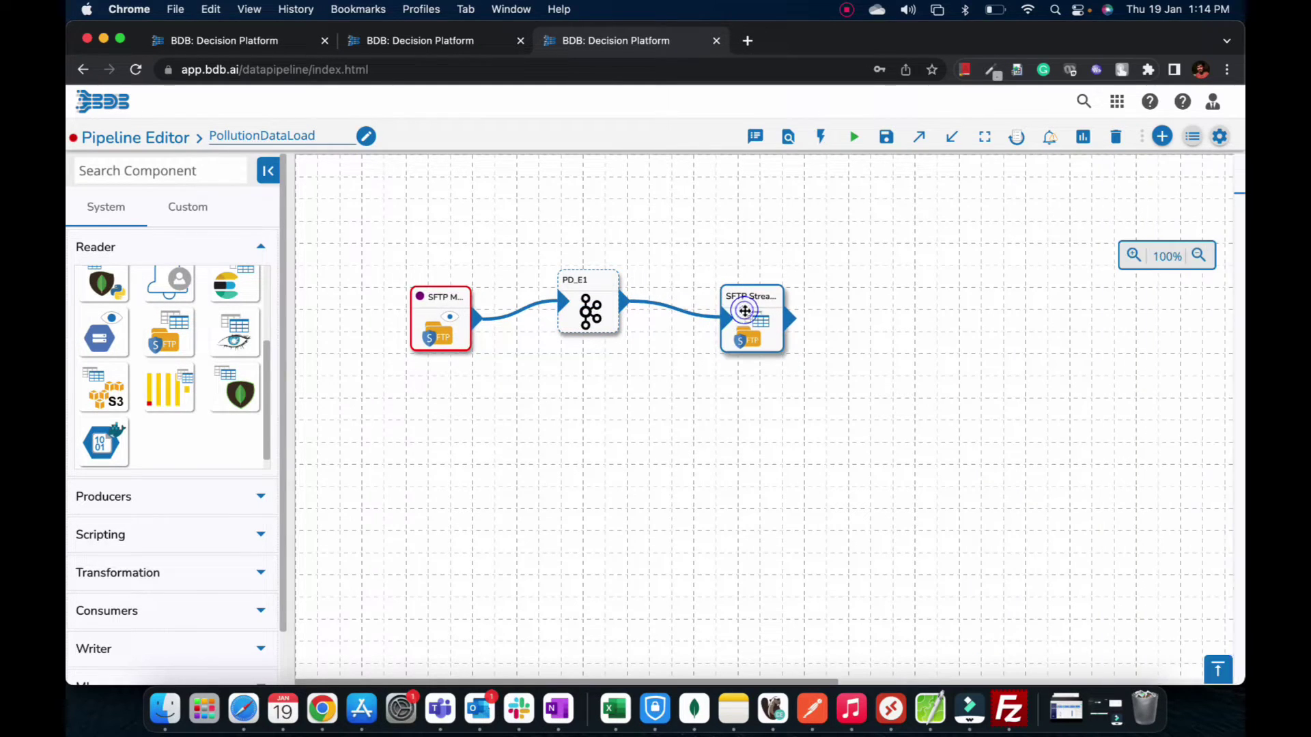
click(468, 569)
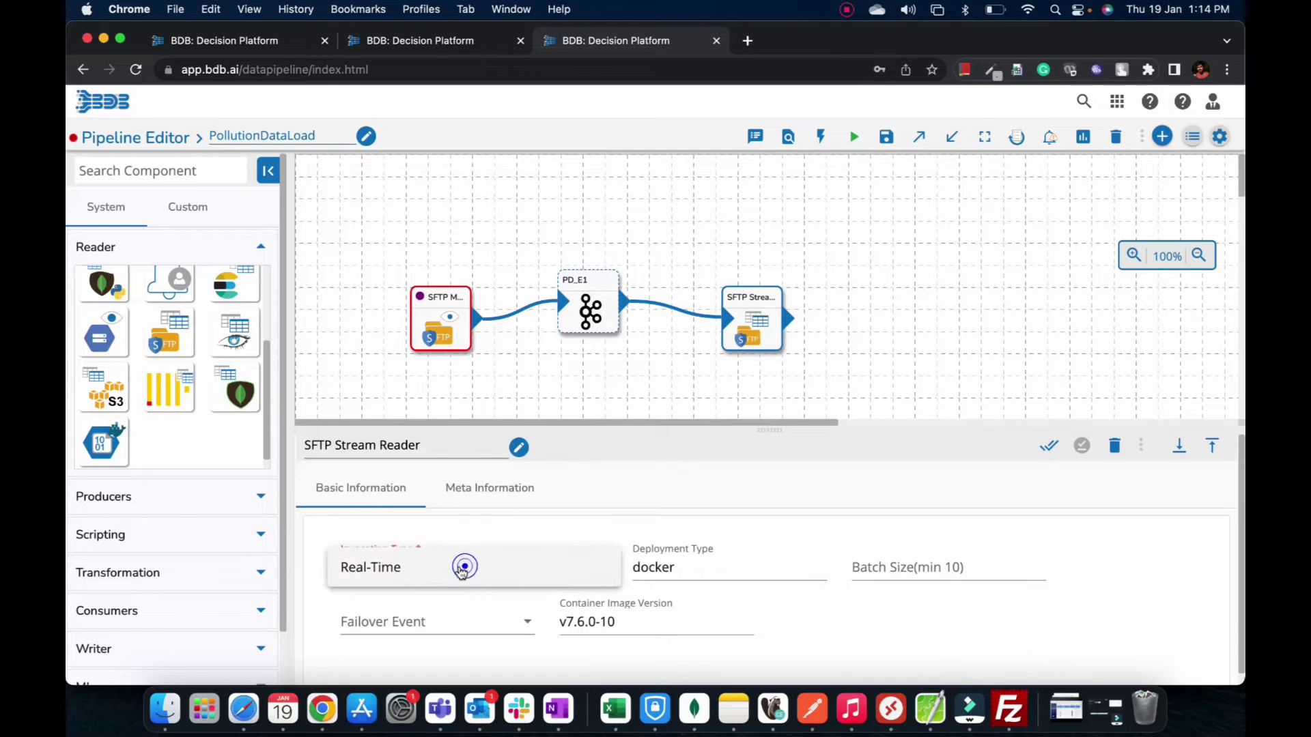
click(406, 567)
Validate the SFTP Stream Reader's connection from its meta information, then save the component's properties and update the pipeline.
click(484, 489)
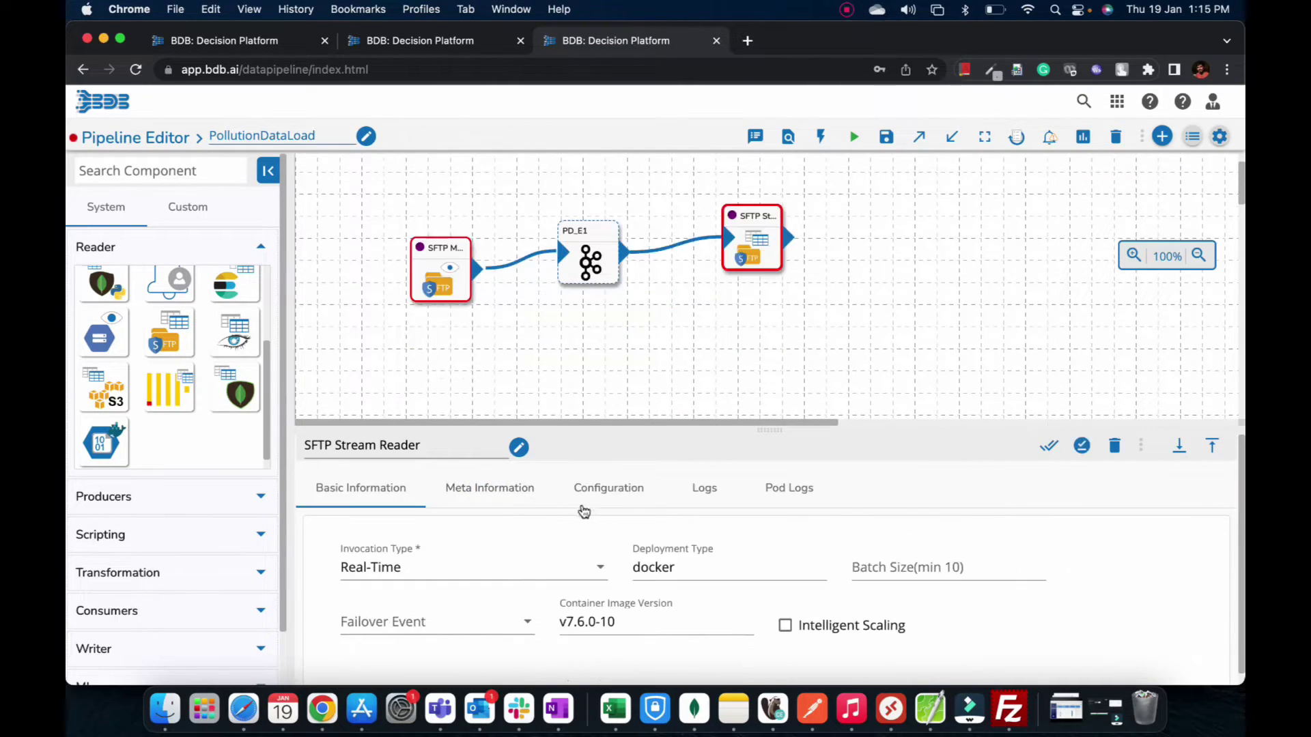
click(489, 487)
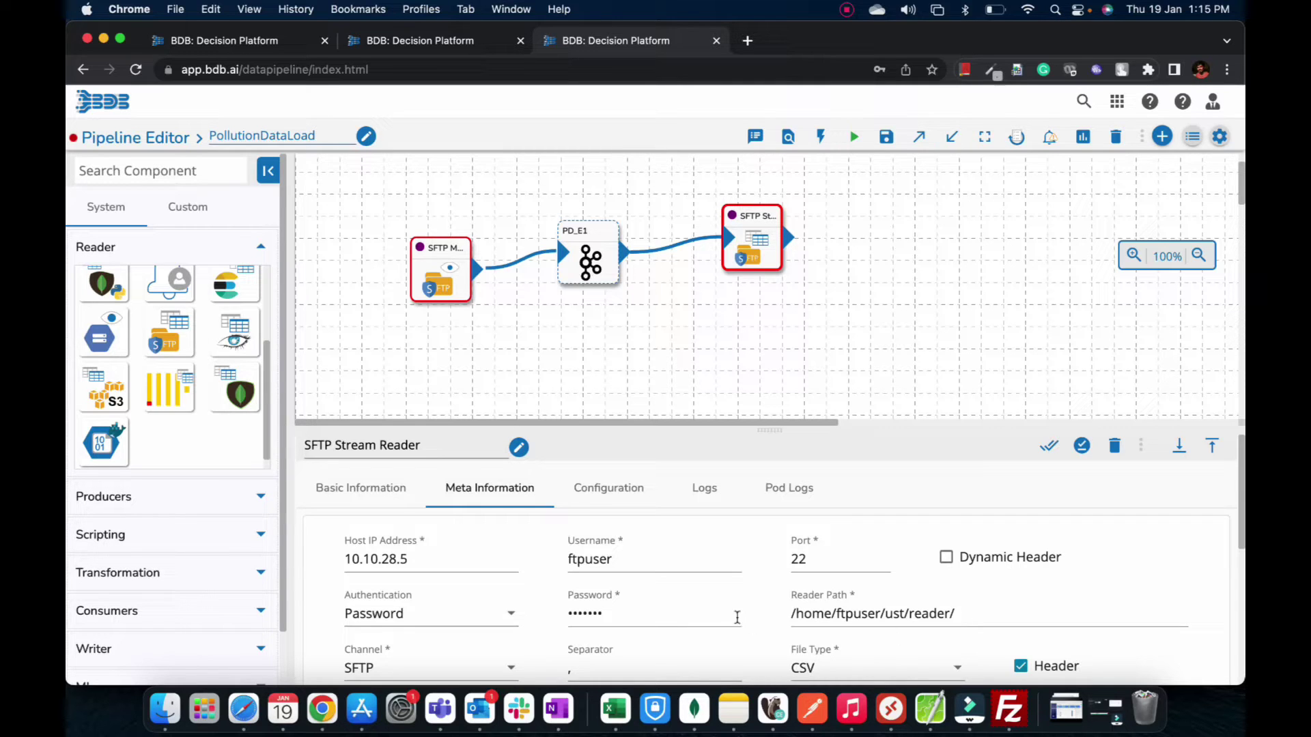
scroll(463, 657, down, 3)
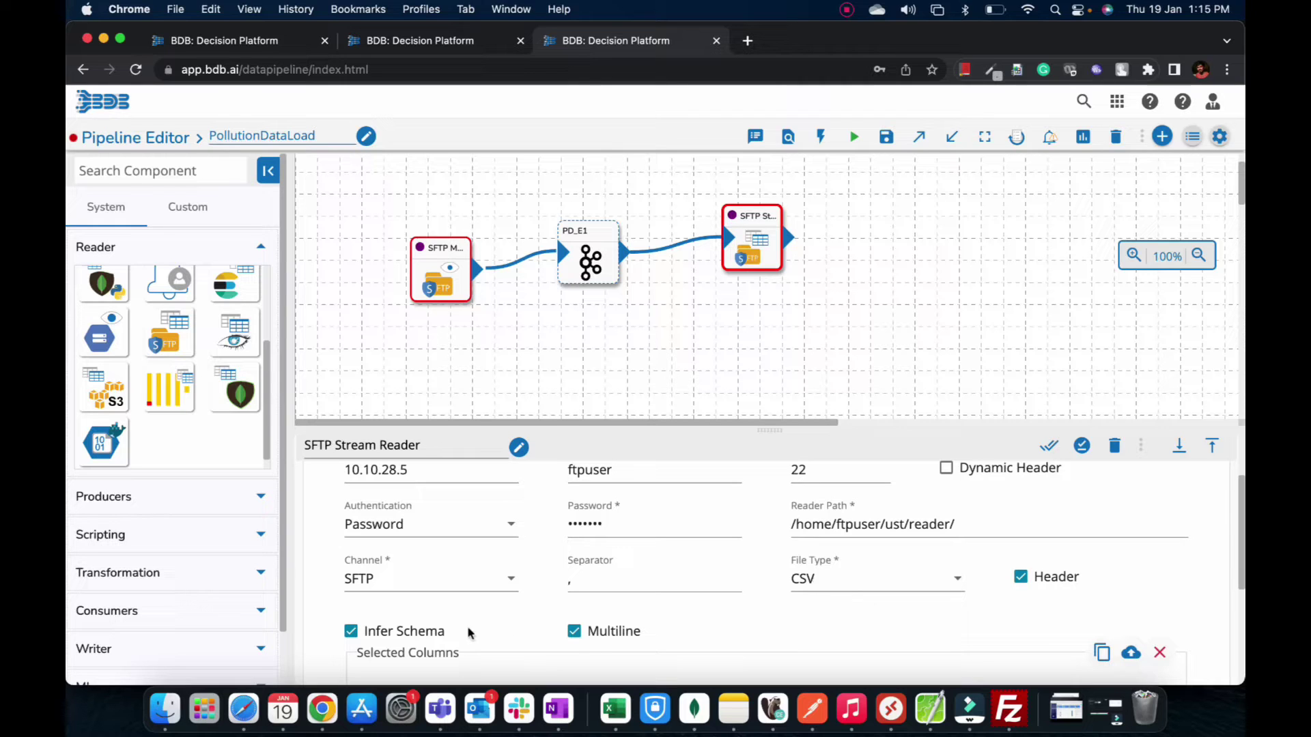
scroll(675, 636, down, 1)
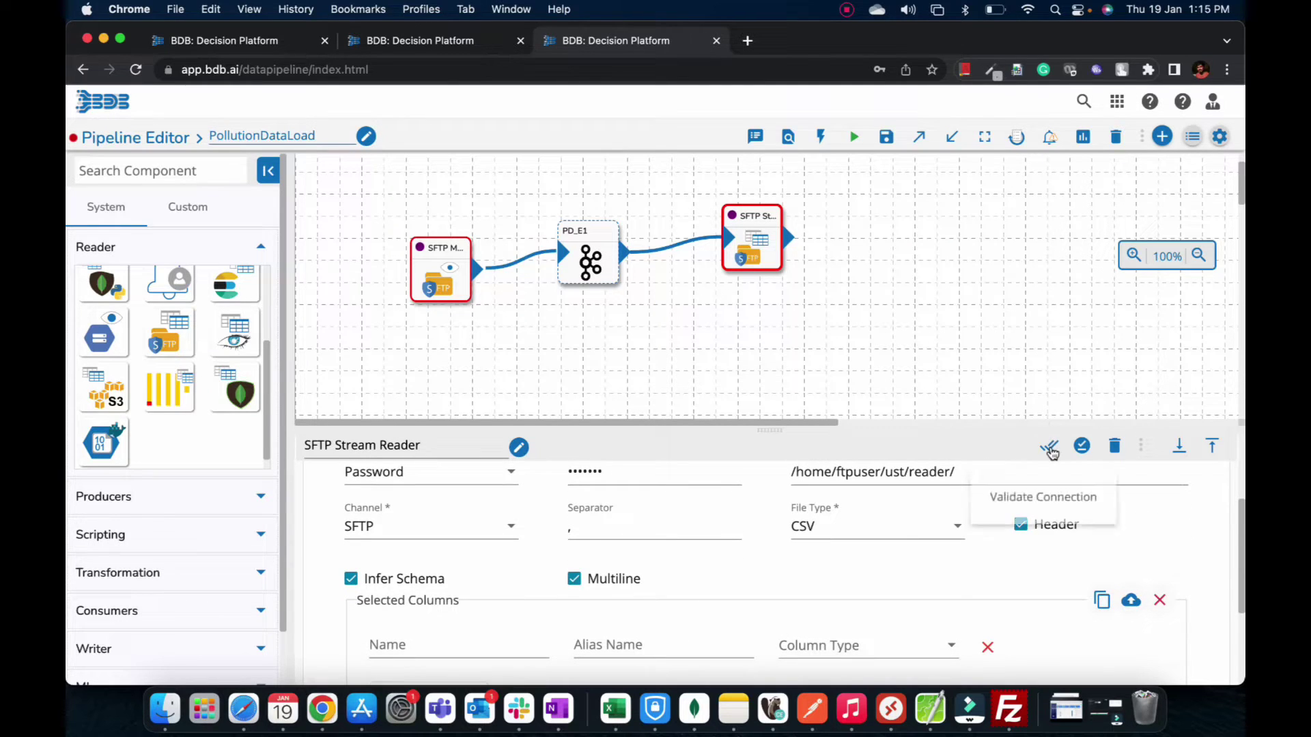
click(1049, 447)
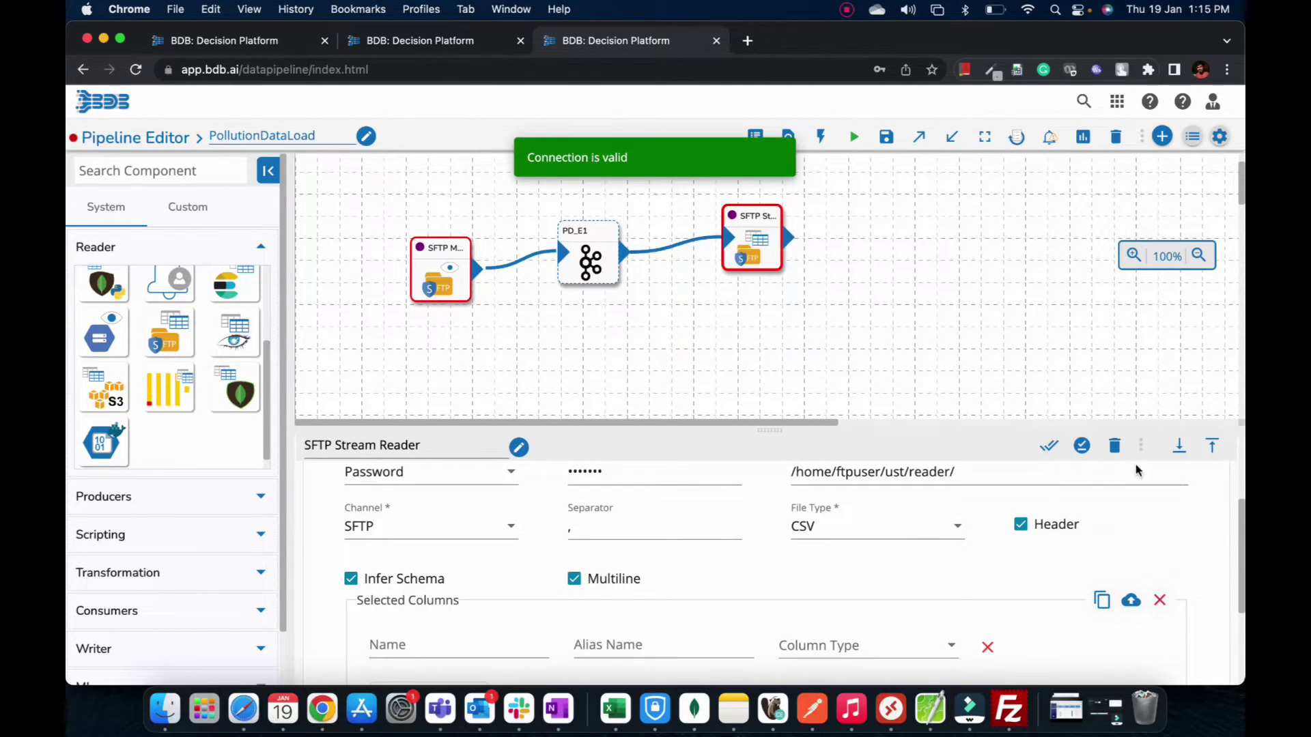
click(1083, 445)
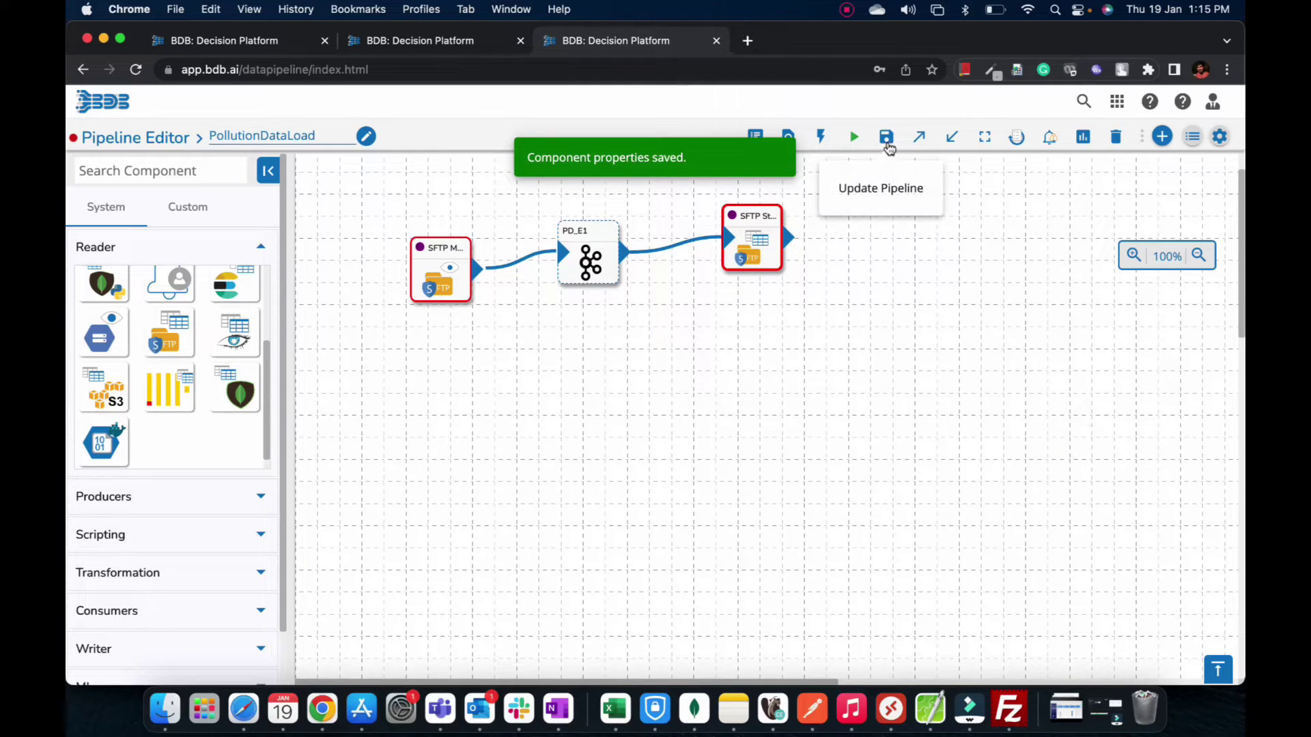
click(886, 138)
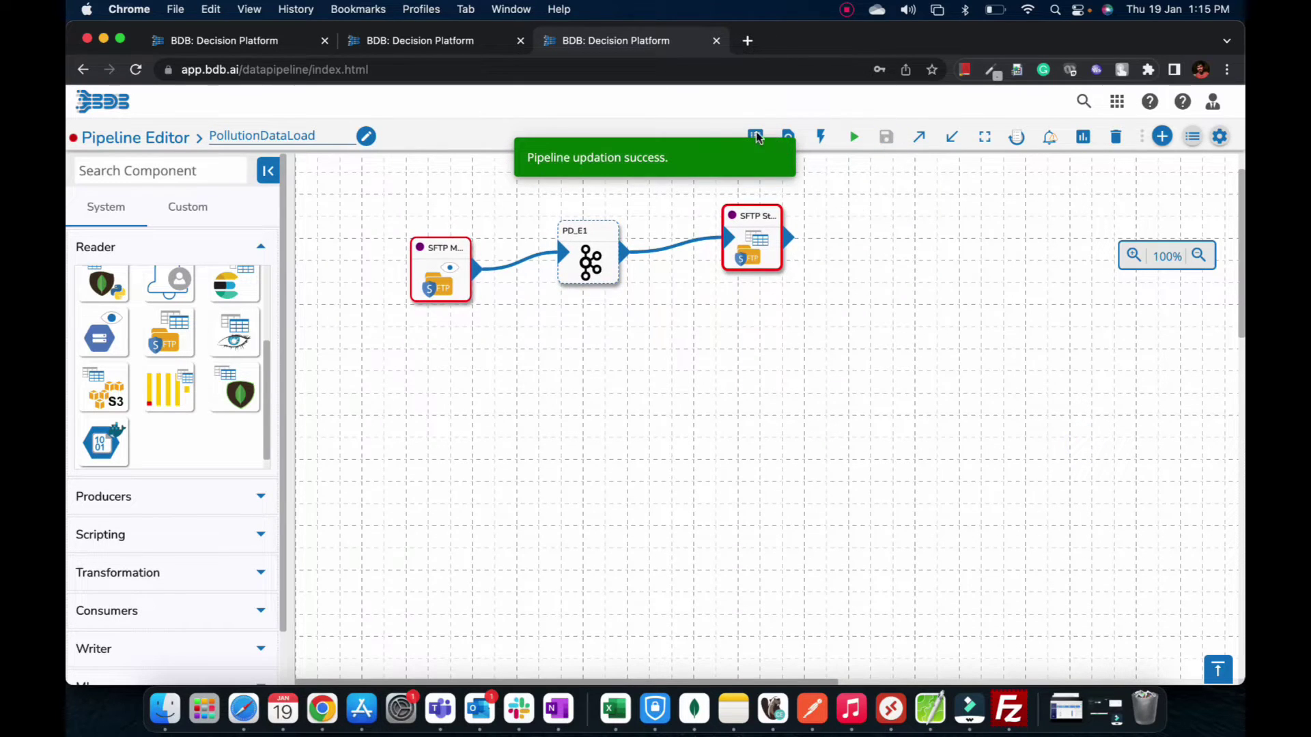
Create a second pipeline event with the display name PD_E2.
click(828, 135)
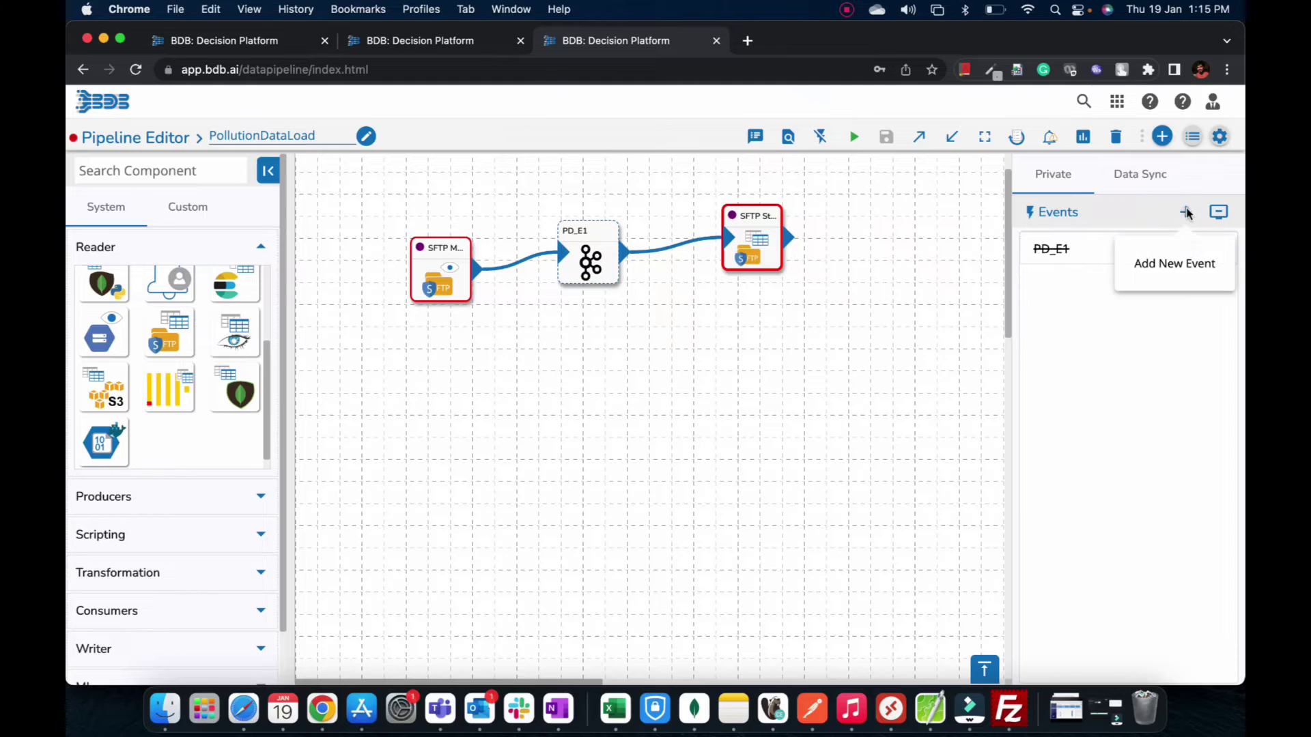
click(1186, 212)
double_click(685, 330)
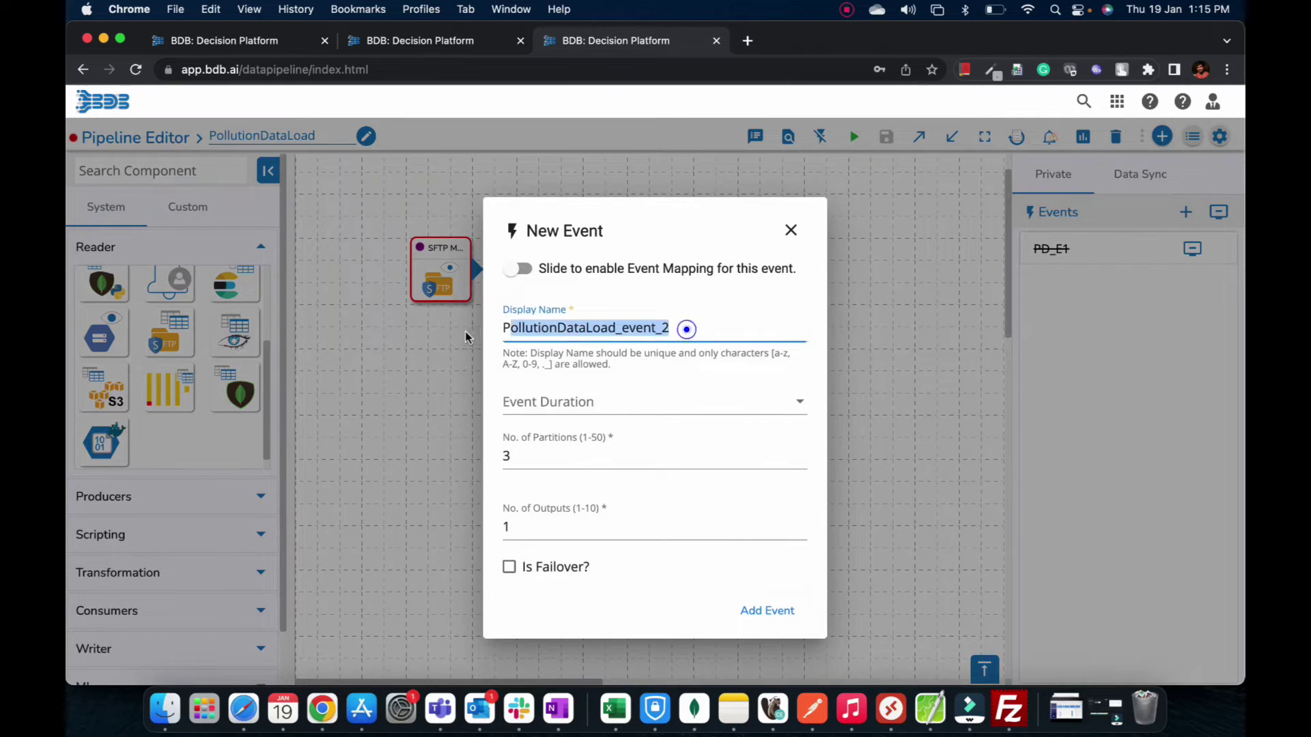
text(PD_E2)
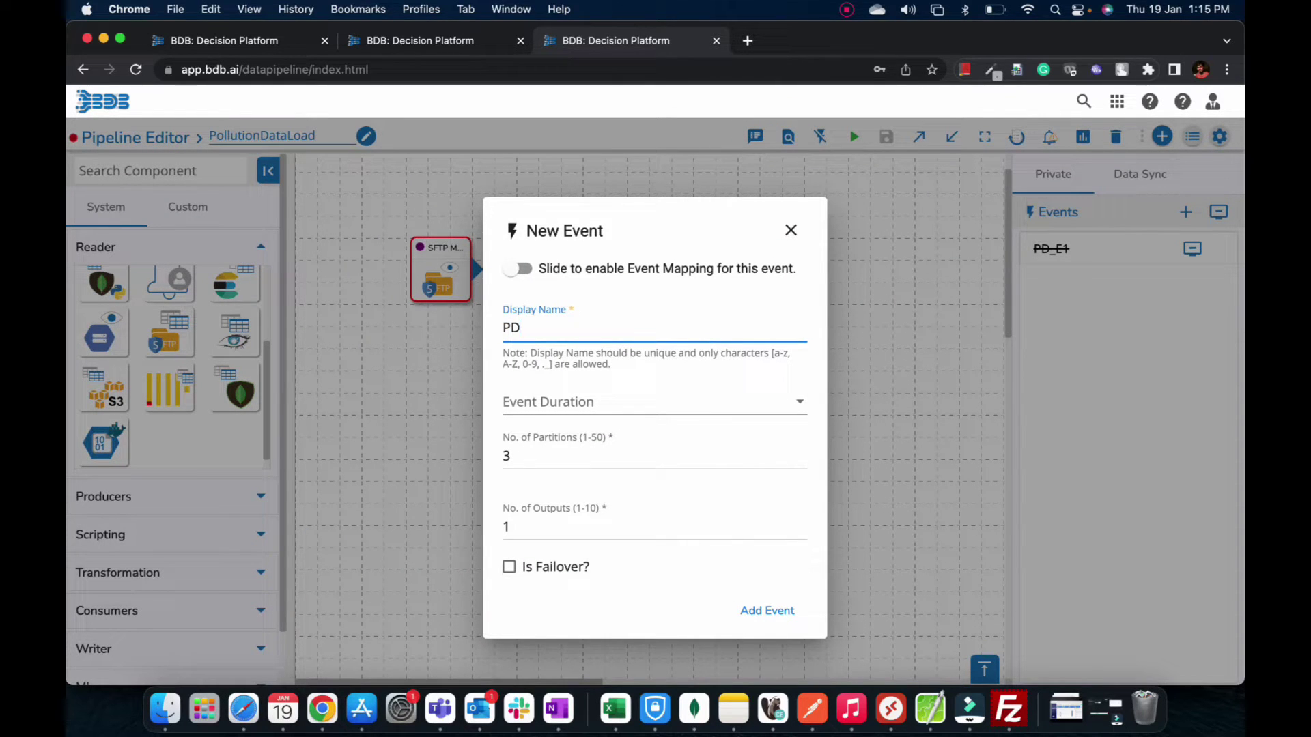
click(780, 612)
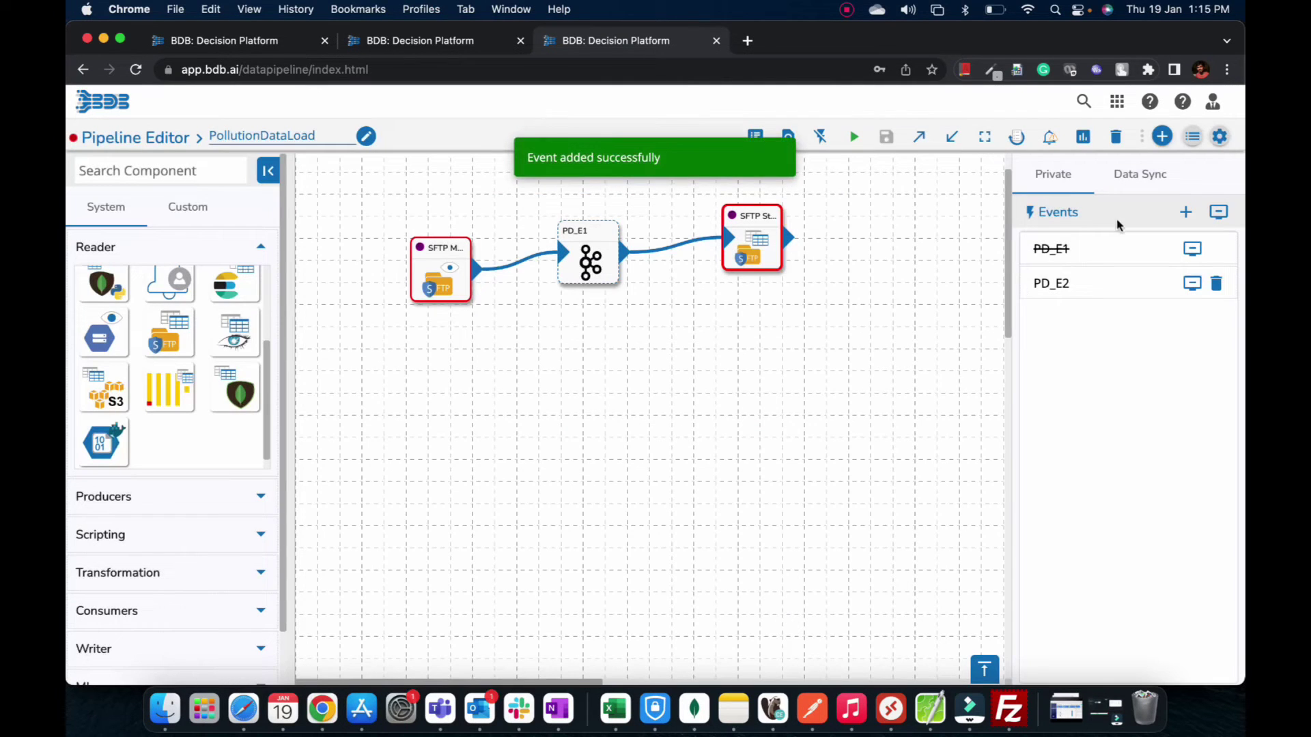
Place PD_E2 on the canvas with the SFTP Stream Reader's output connected to it, and update the pipeline.
drag(1083, 284, 887, 293)
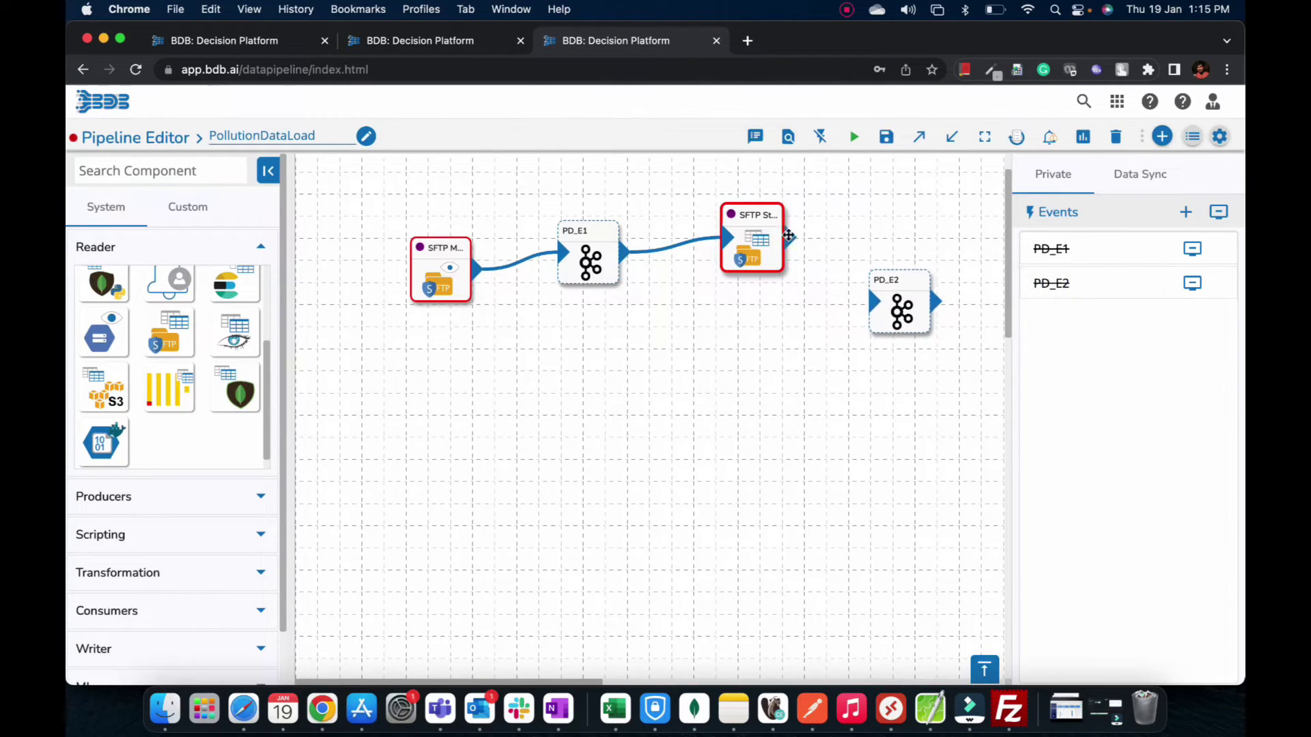
drag(790, 238, 862, 297)
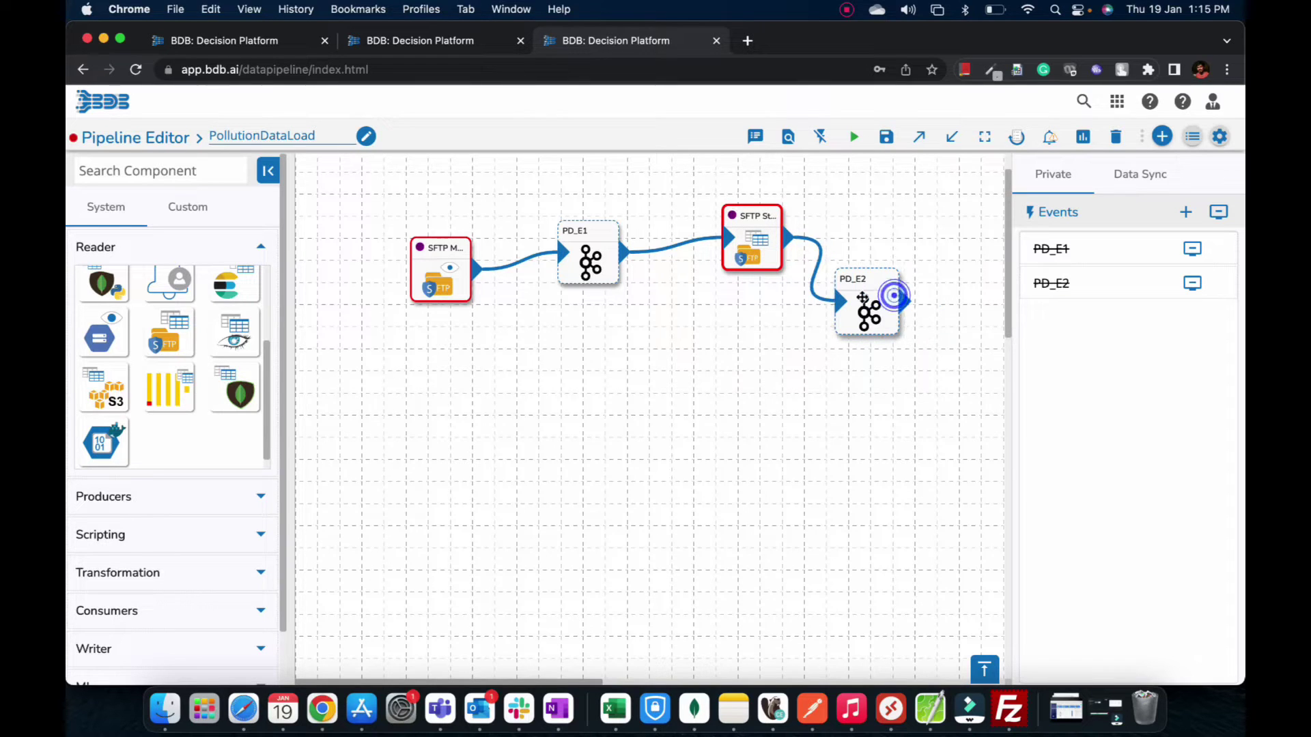
click(886, 138)
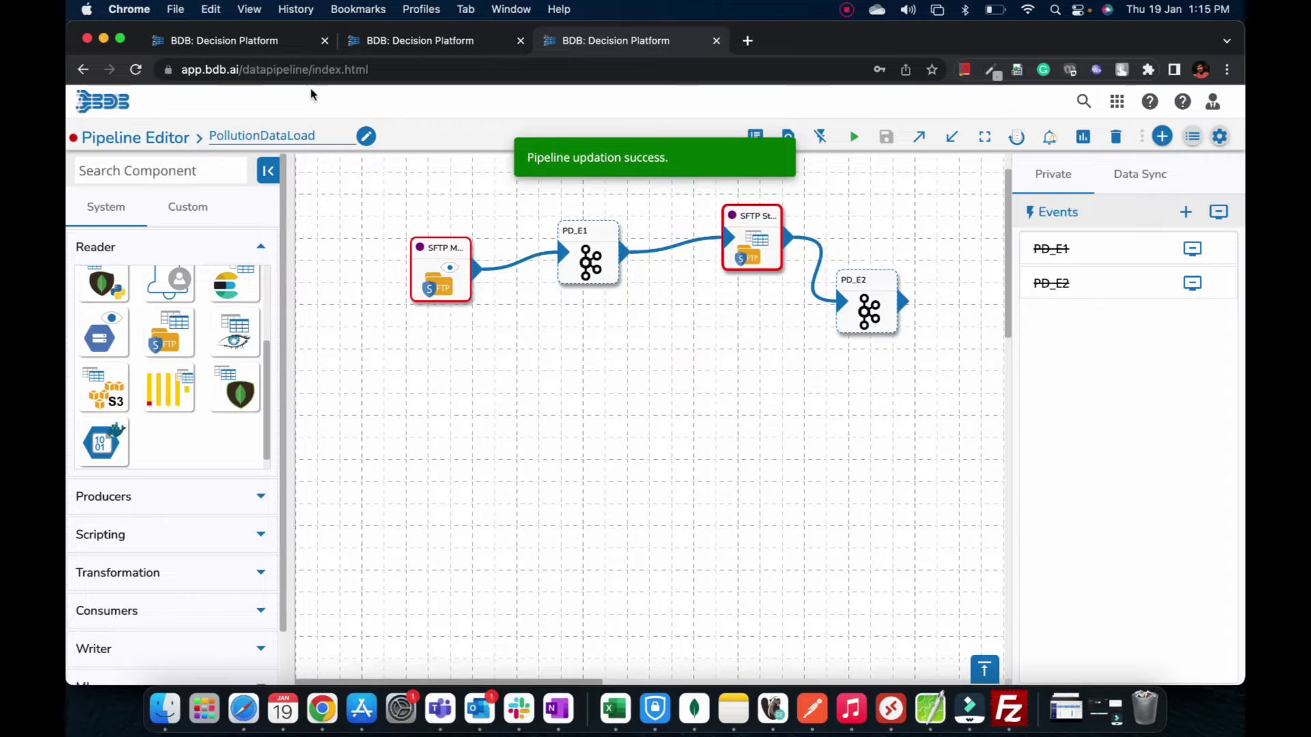
Add a Data Preparation transformation below PD_E2 on the canvas and connect the event's output to it.
click(260, 41)
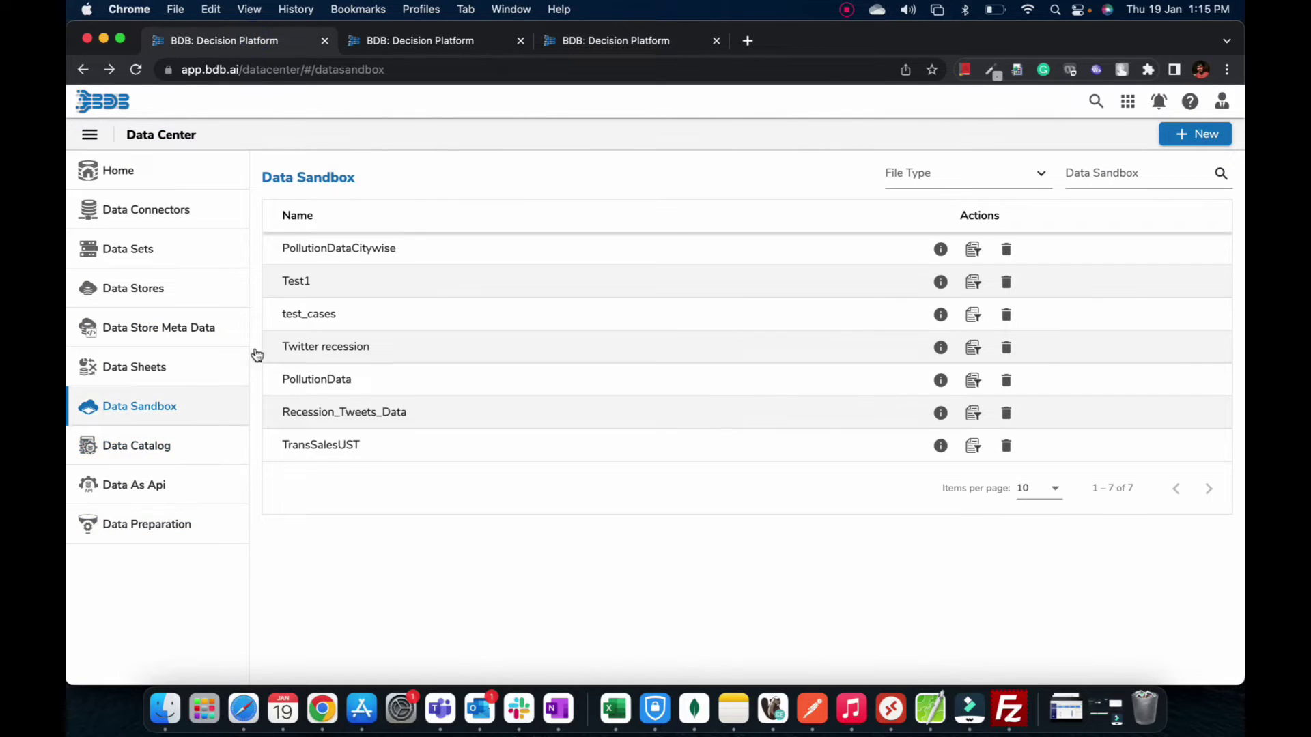
click(588, 41)
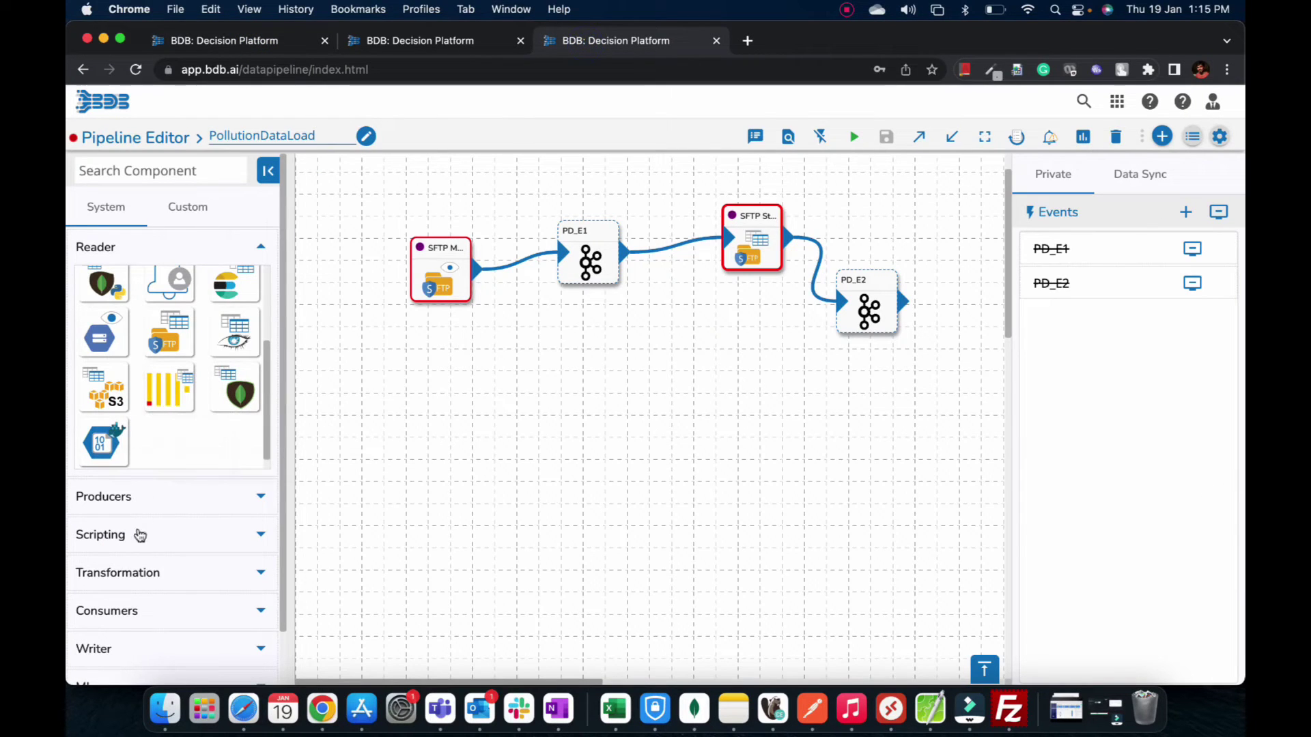
click(134, 568)
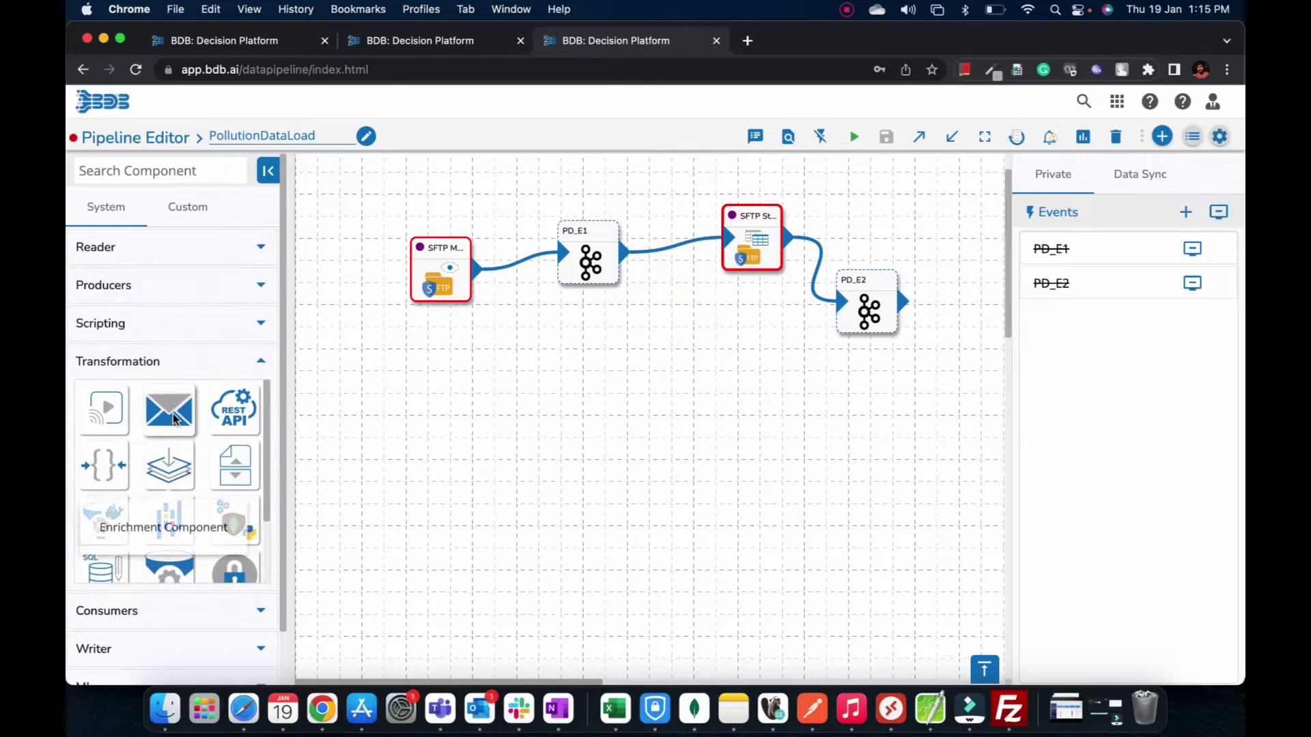
drag(125, 510, 782, 388)
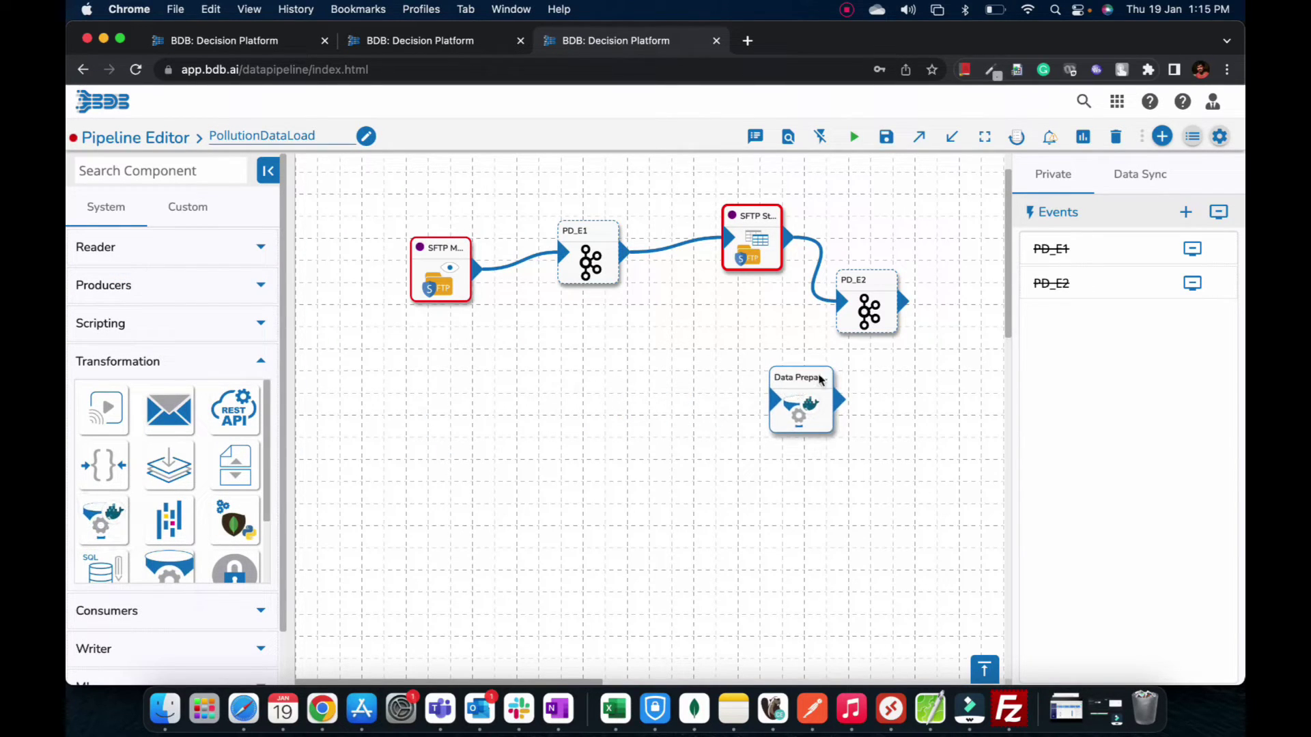
drag(902, 300, 773, 398)
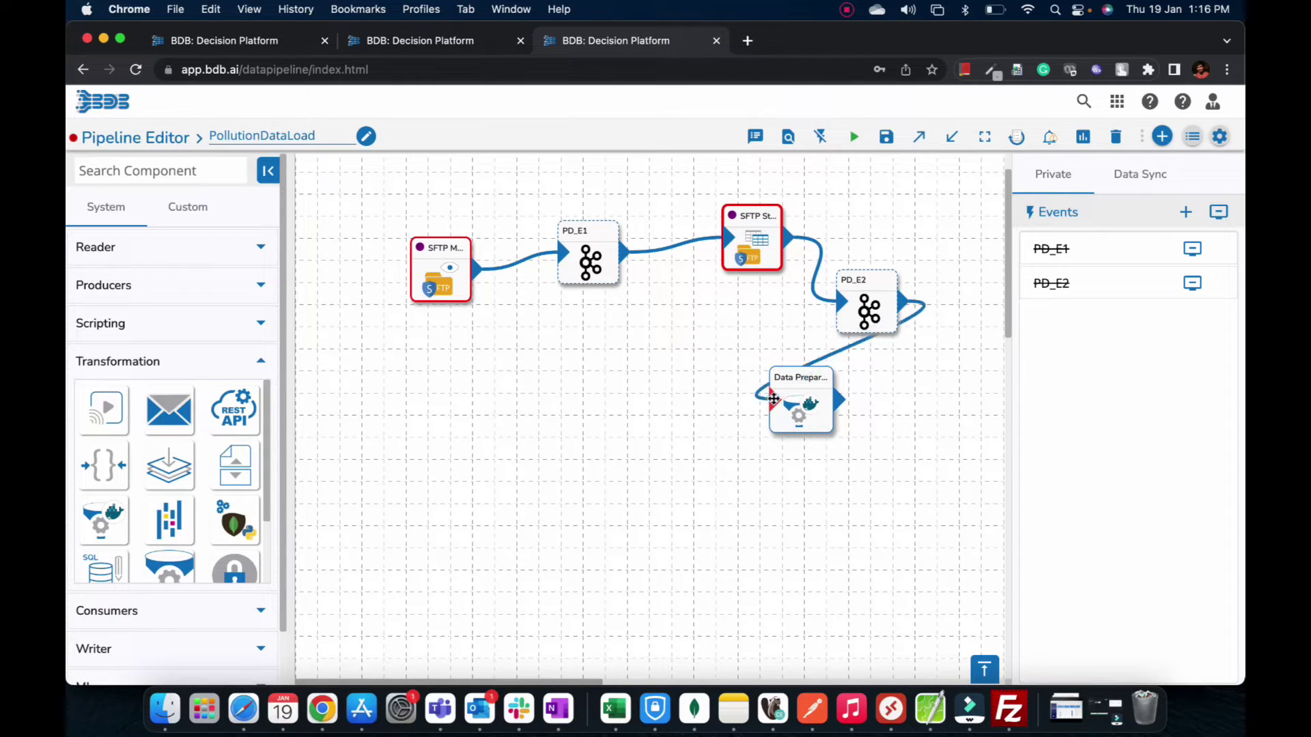
In the Data Preparation component's meta information, set the data center type to Data Sandbox and the sandbox name to PollutionDataCitywise.
click(795, 408)
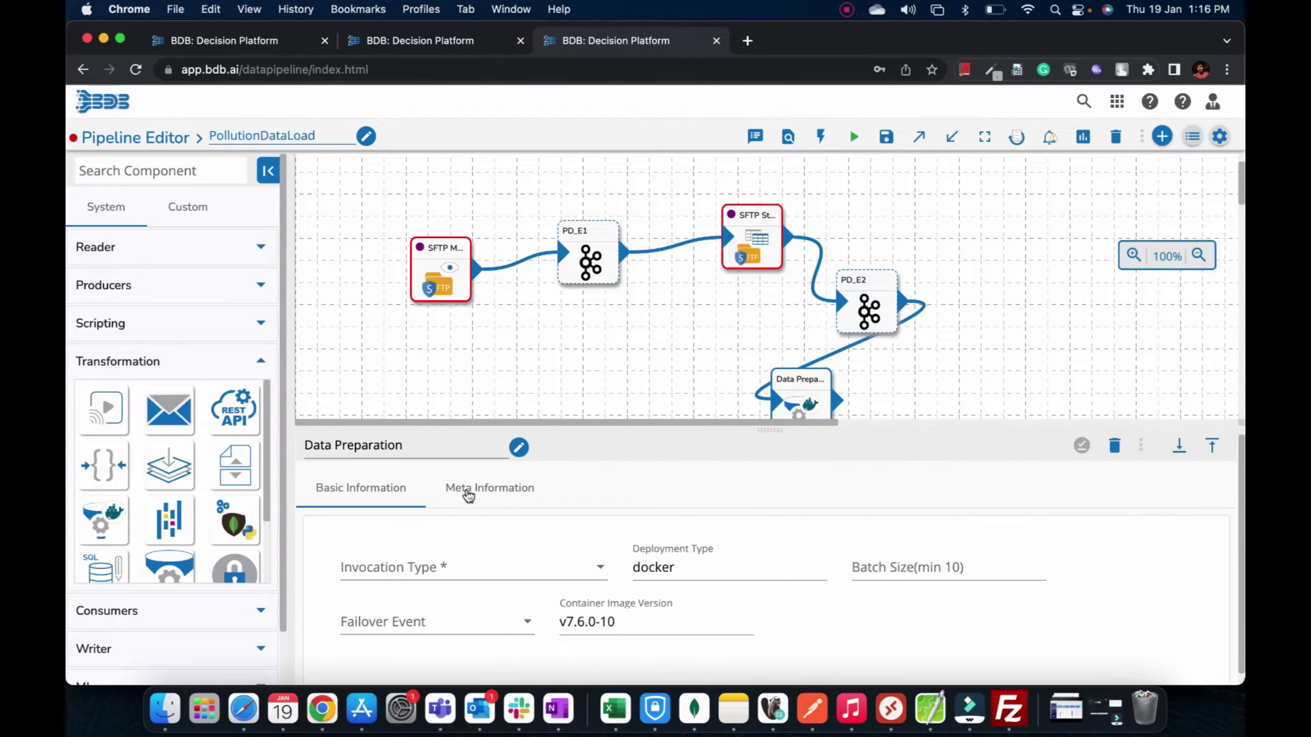
click(468, 493)
click(424, 561)
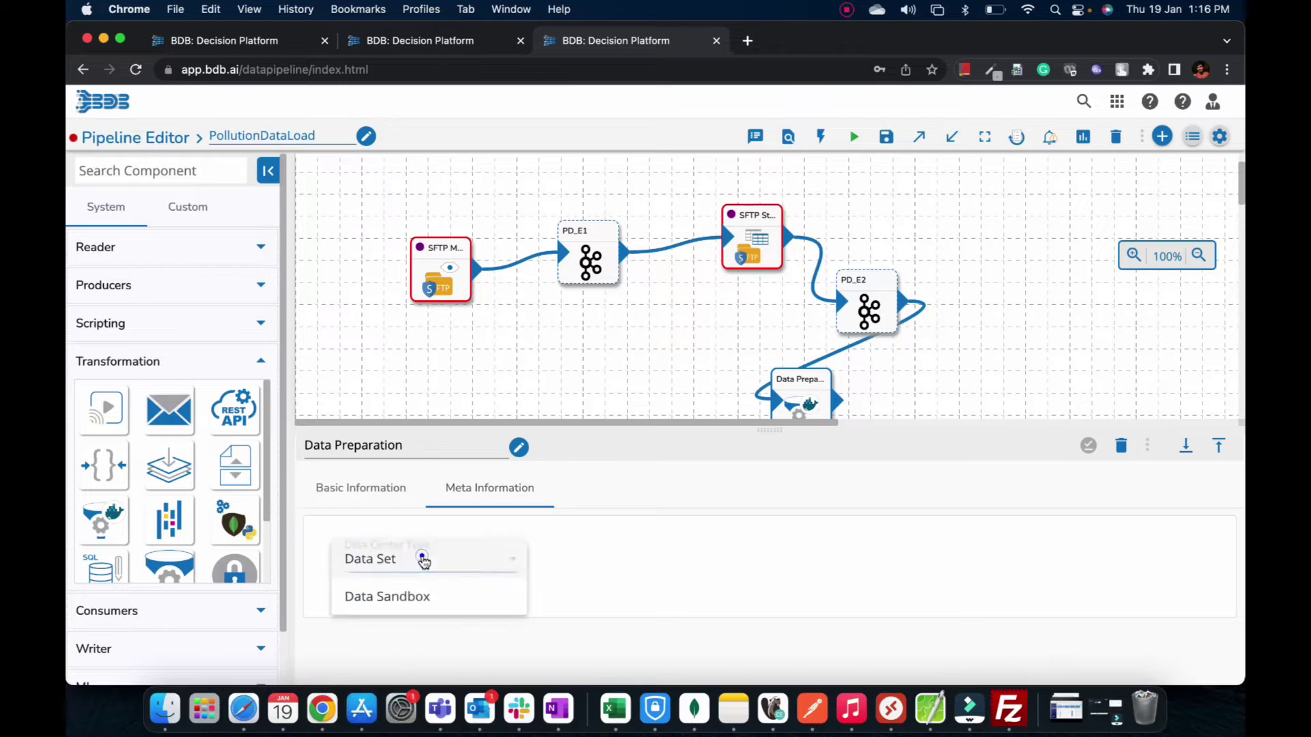
click(410, 596)
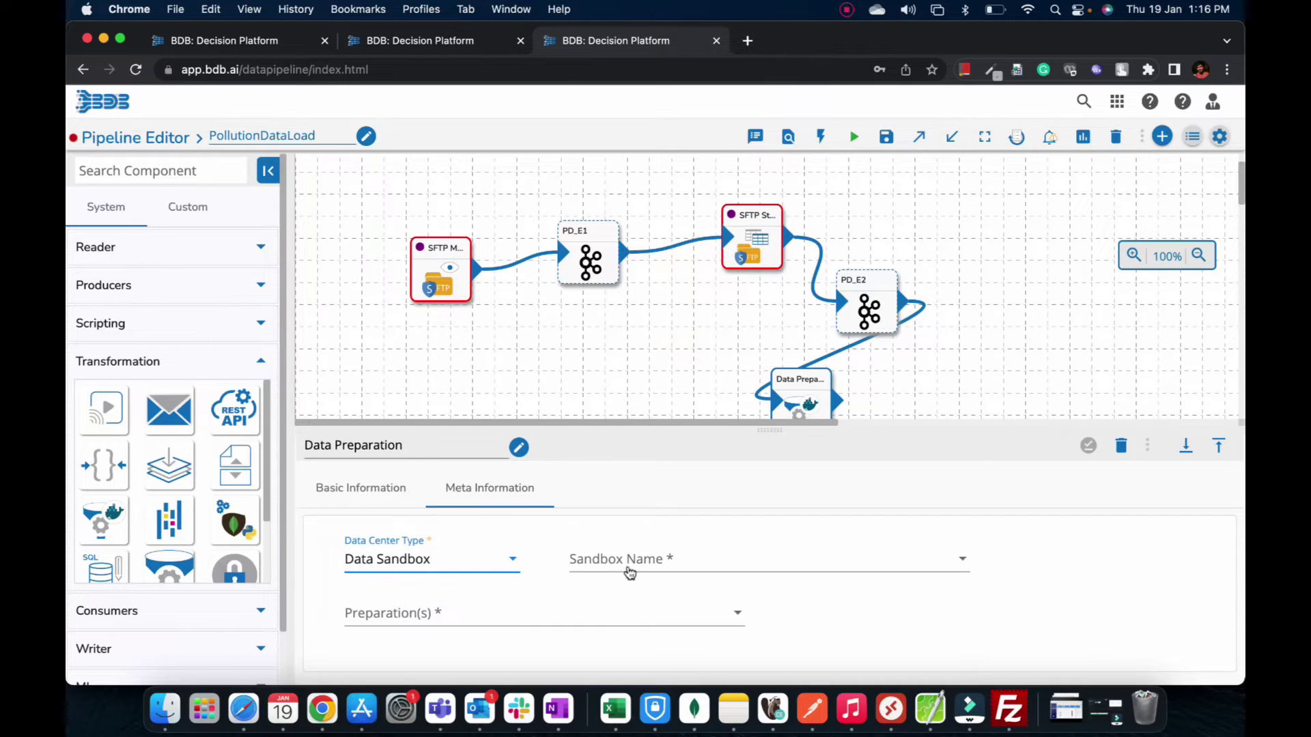
click(630, 573)
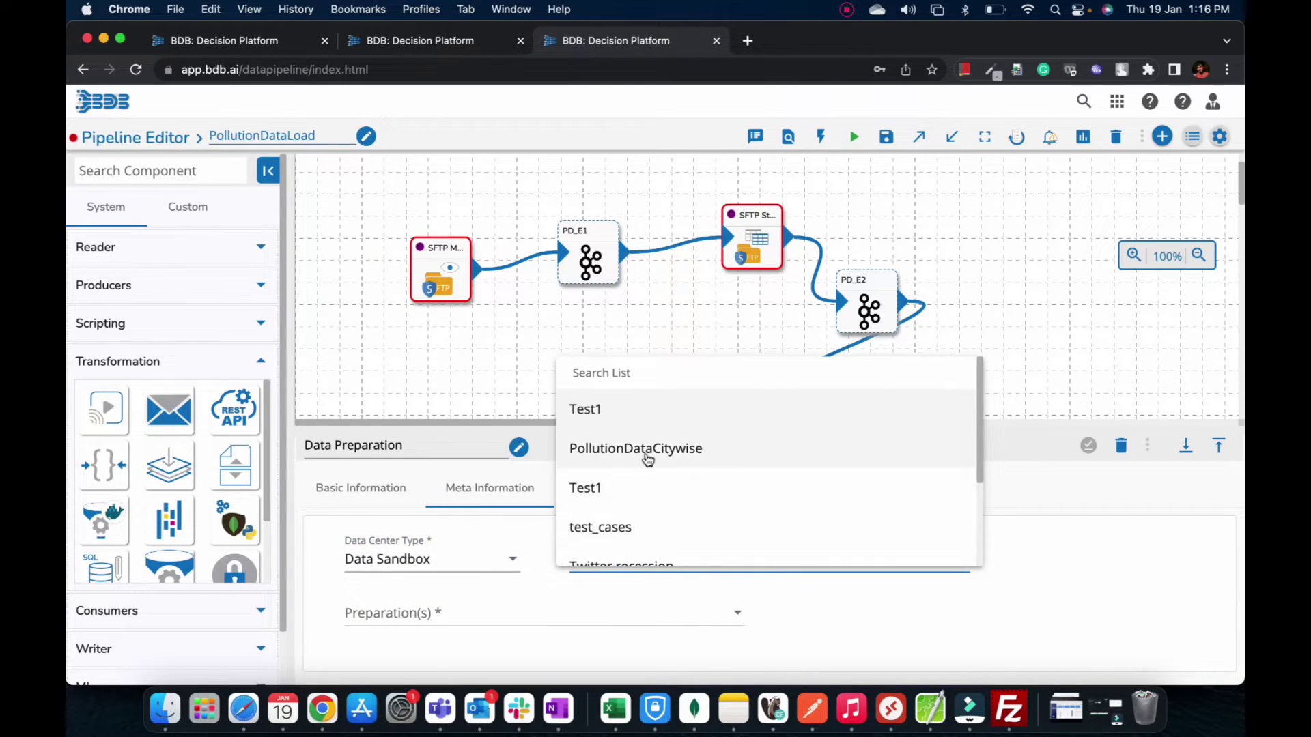
click(280, 42)
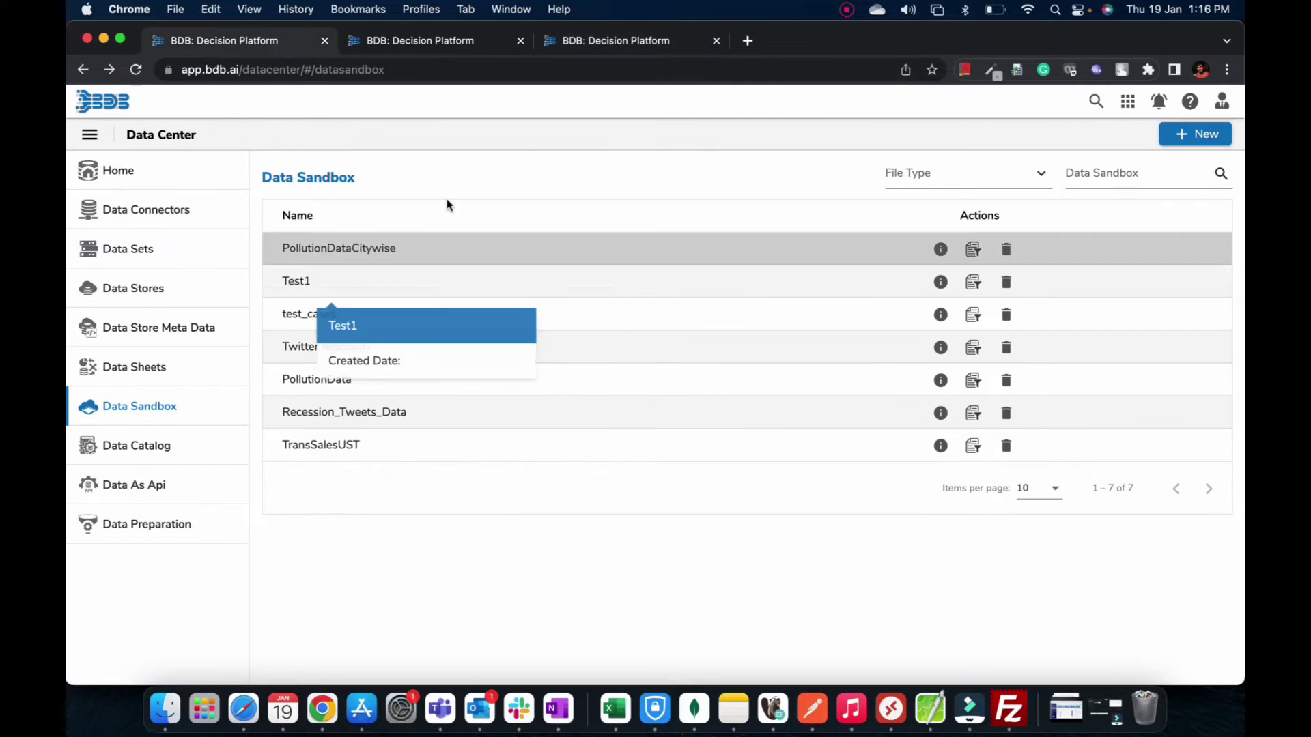
click(595, 39)
click(615, 448)
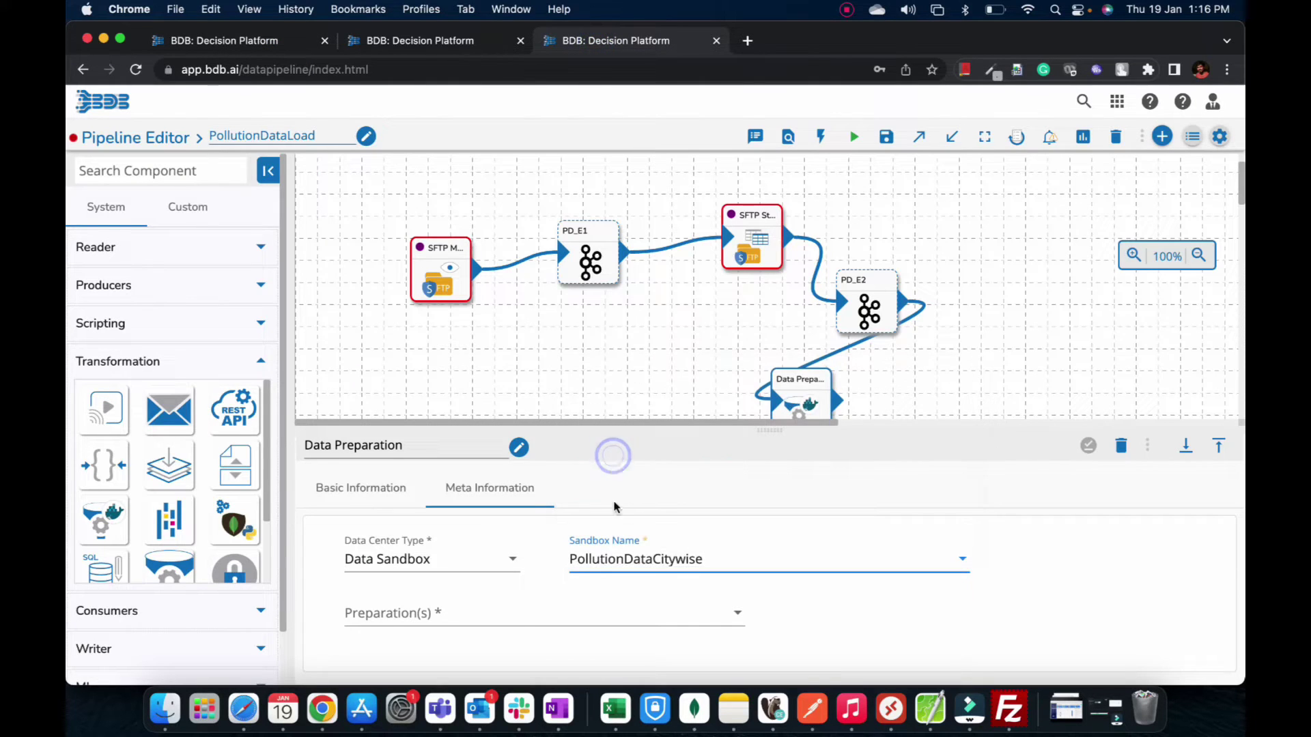
Select dataprepforpollutiondata as the preparation for the Data Preparation component.
click(514, 604)
click(476, 612)
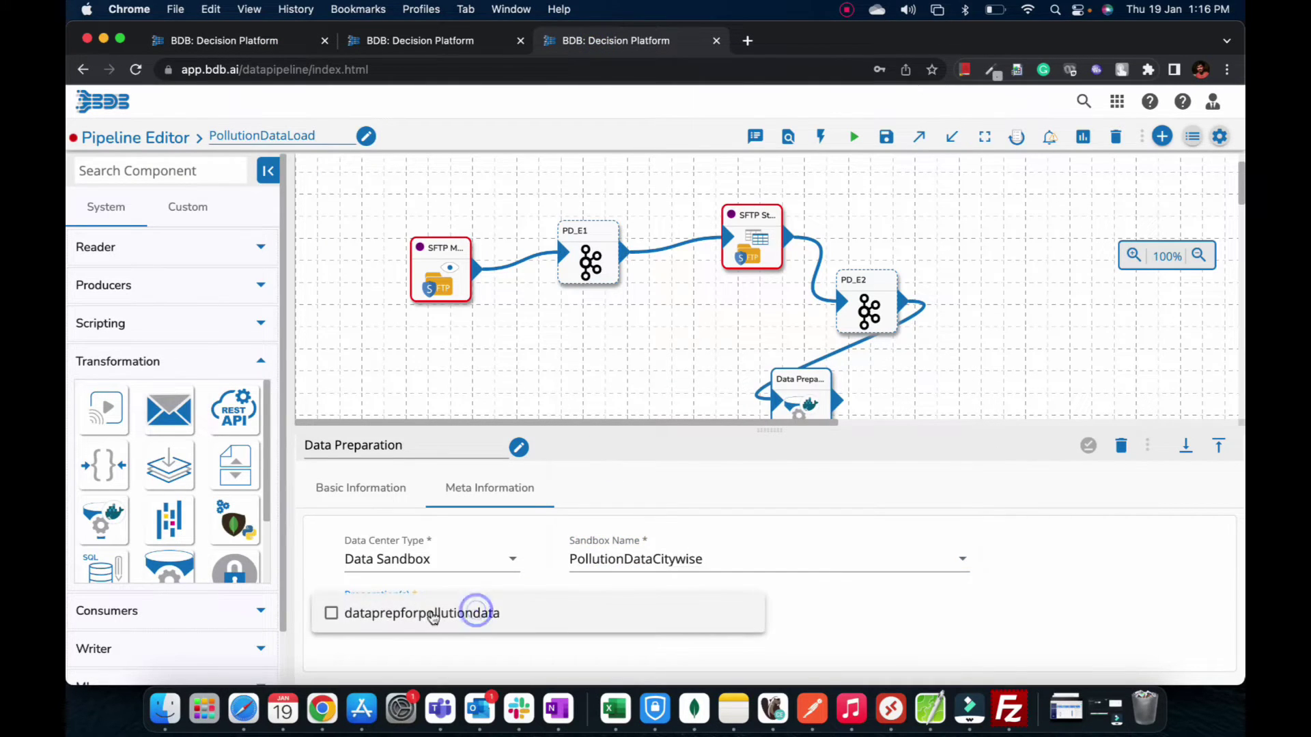
click(433, 615)
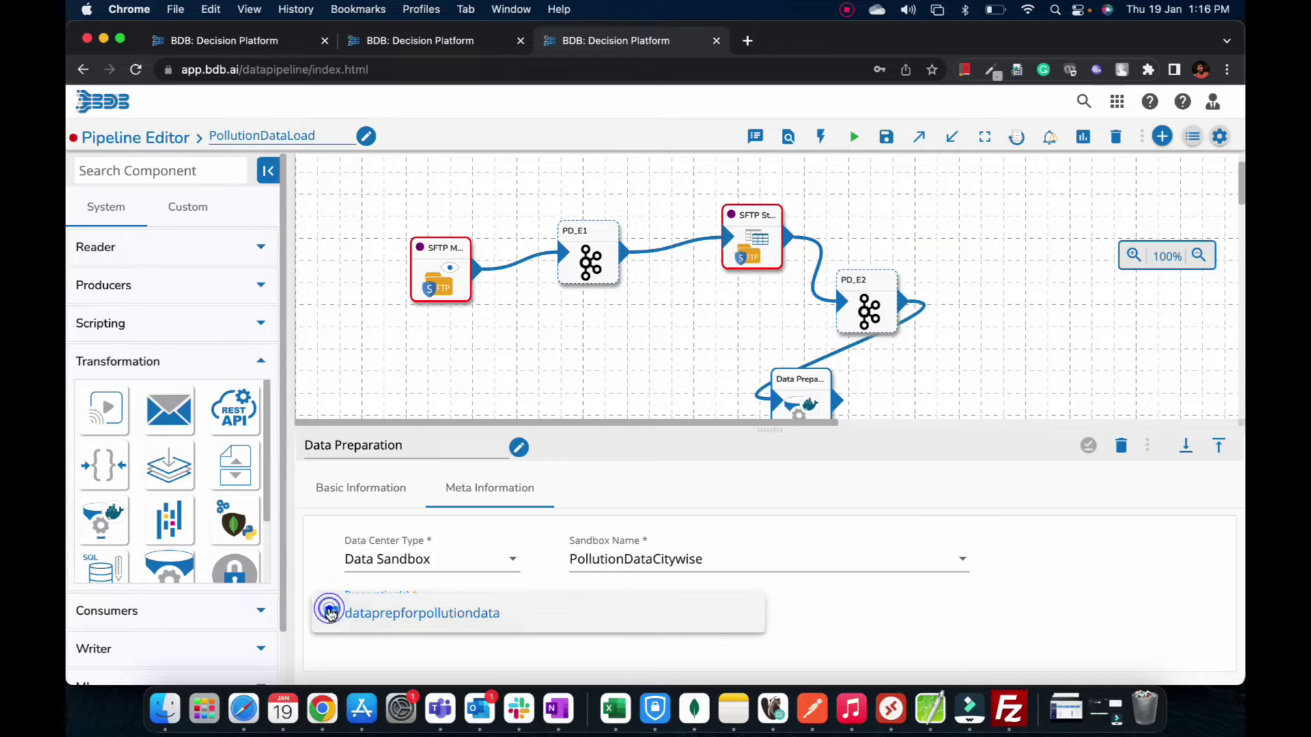
Set the Data Preparation component's invocation type to Real-Time and save the component.
click(1020, 596)
click(375, 480)
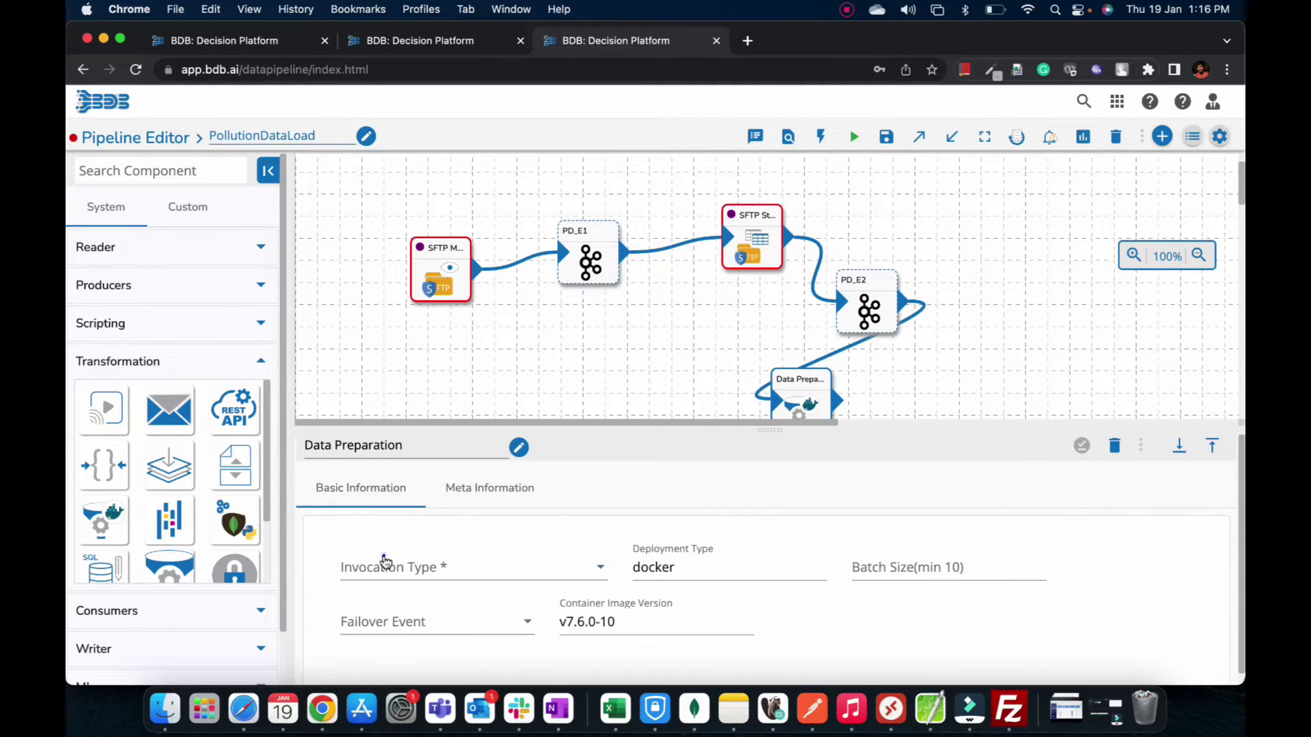
click(385, 561)
click(380, 564)
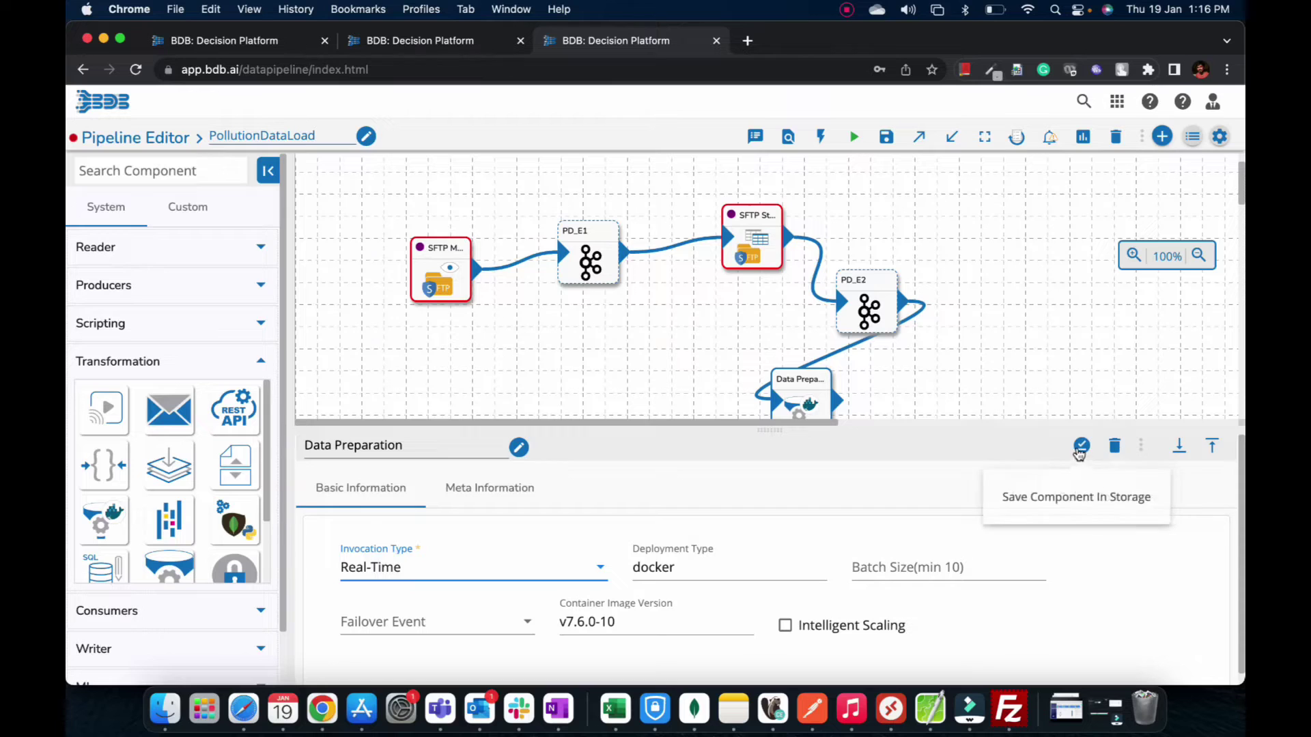
click(1081, 447)
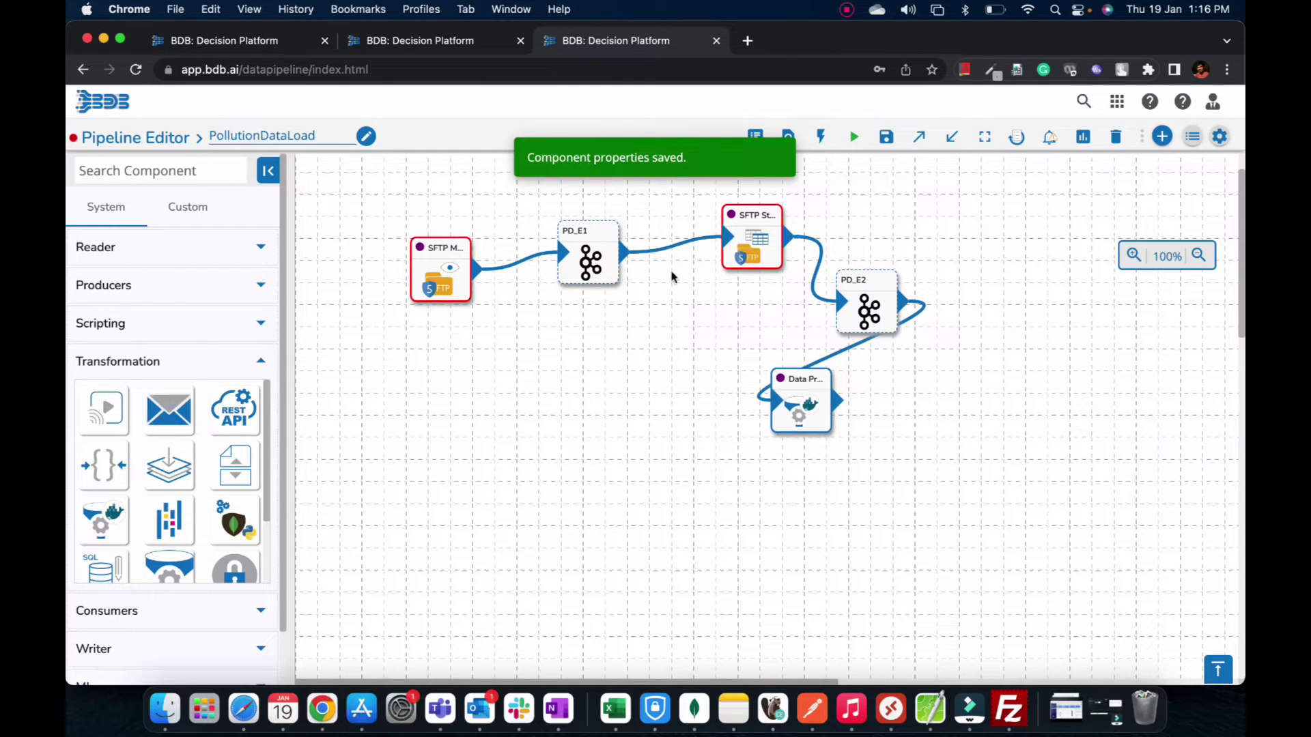
Rearrange the SFTP Monitor, PD_E1, SFTP Stream Reader, PD_E2 and Data Preparation nodes into one compact row on the canvas.
drag(440, 273, 375, 290)
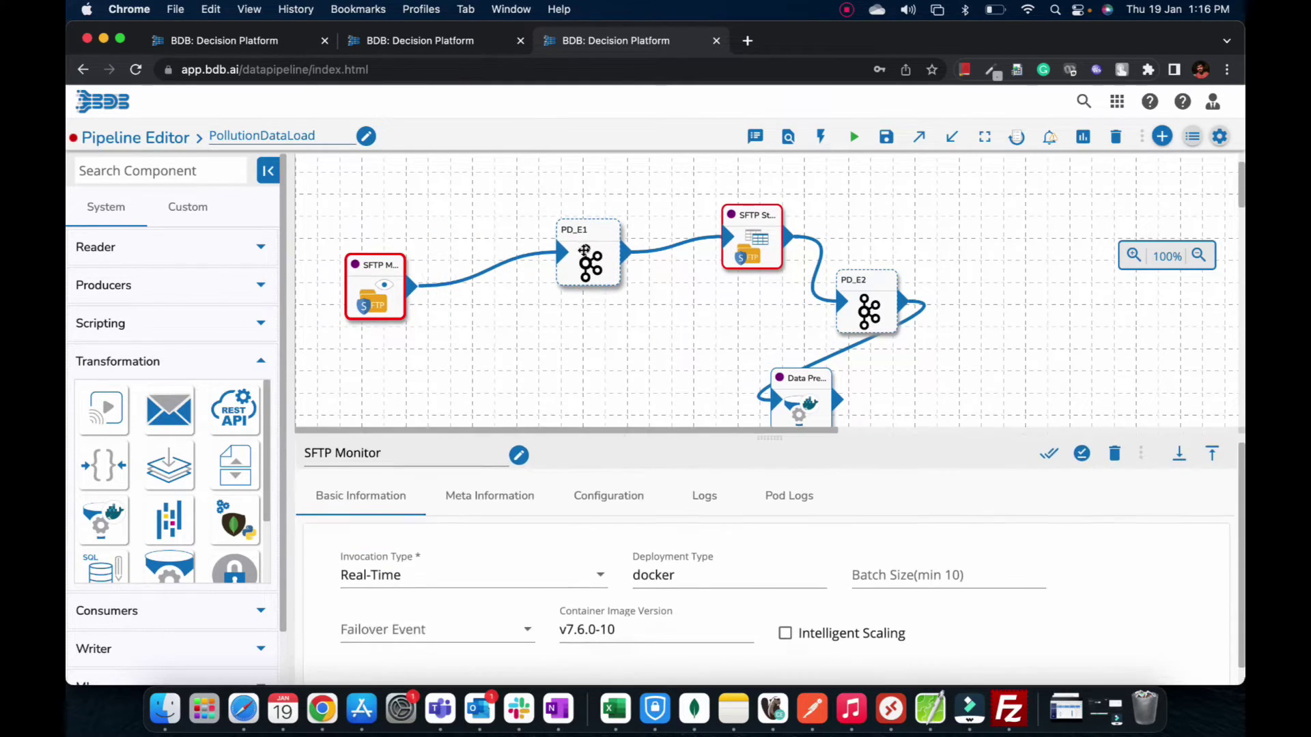
drag(585, 250, 487, 254)
drag(747, 234, 589, 239)
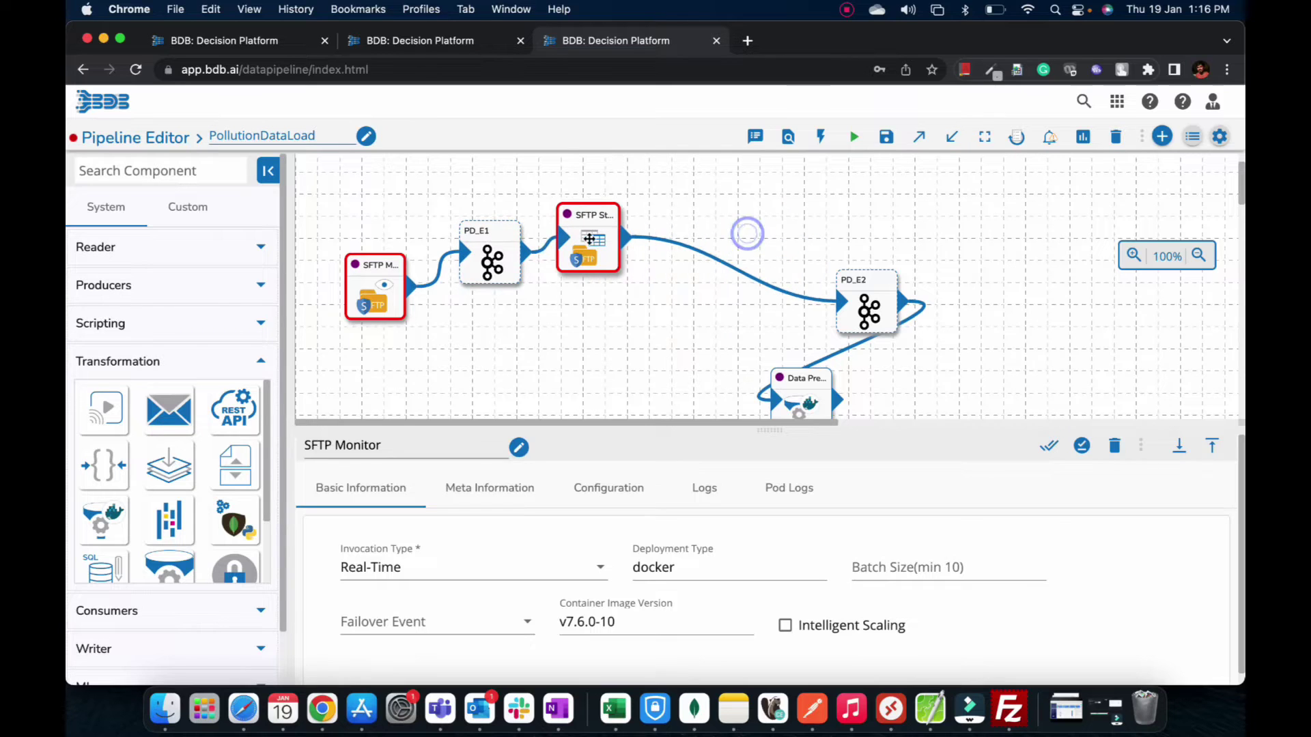
drag(850, 286, 669, 217)
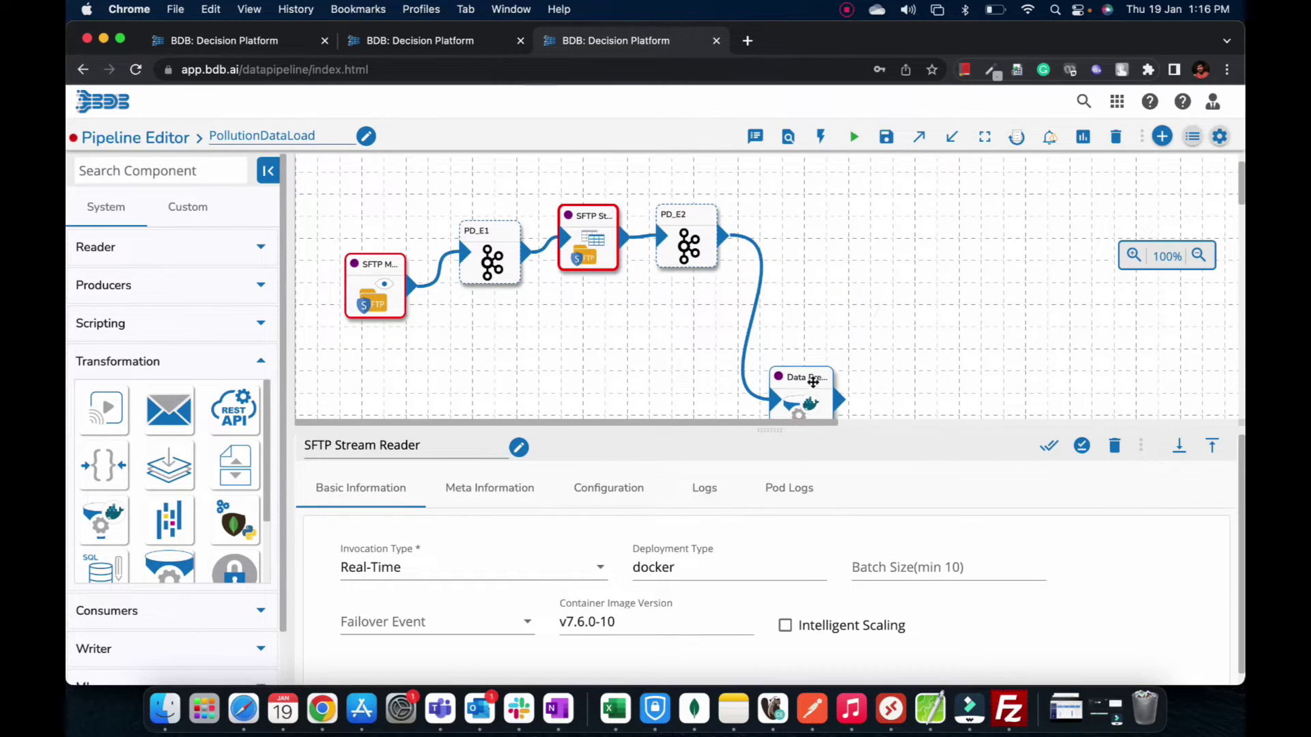
drag(813, 383, 811, 217)
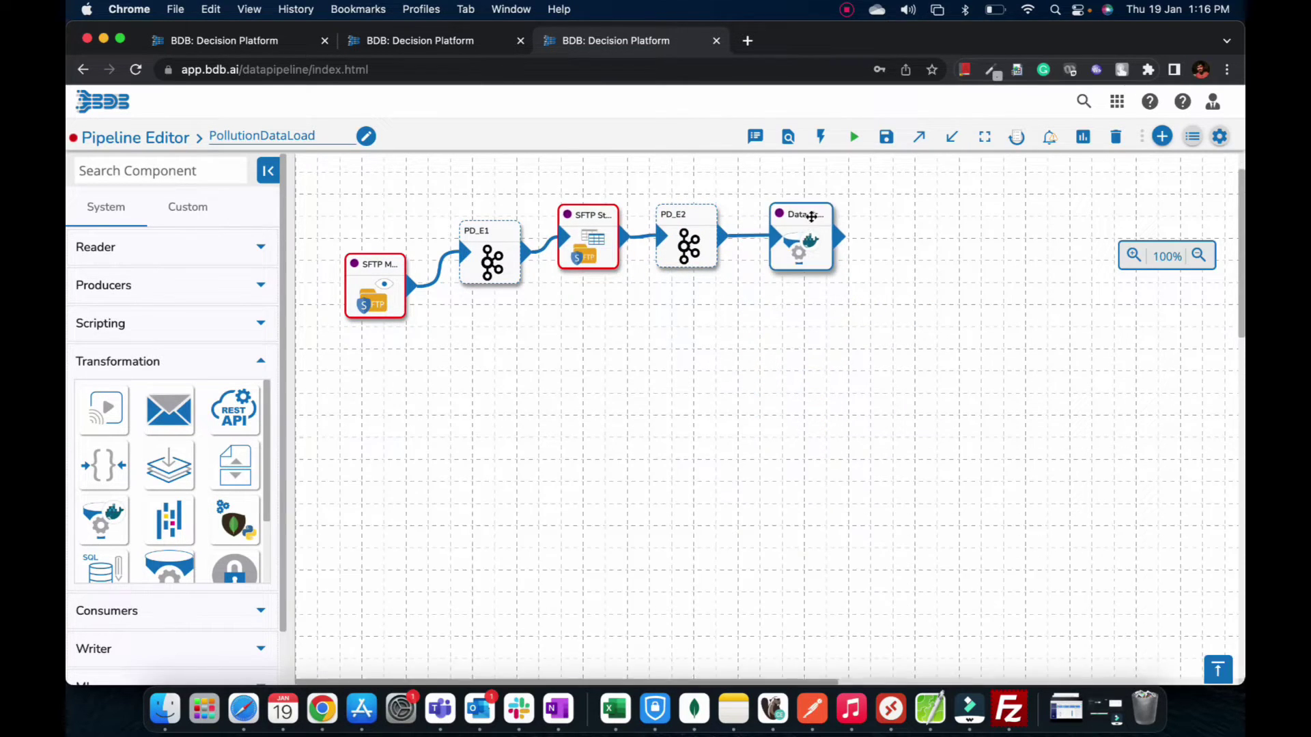
Create a new private event with the display name PD_E3.
click(820, 136)
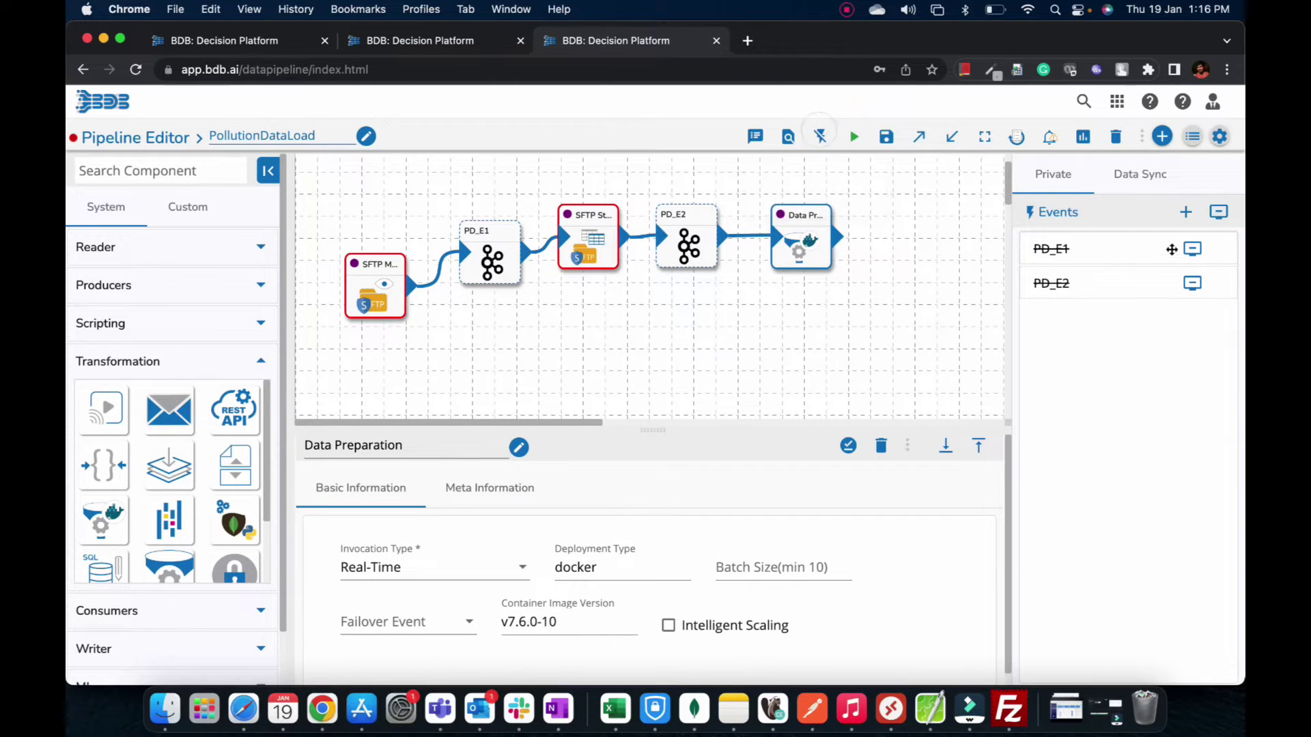
click(1186, 213)
click(680, 328)
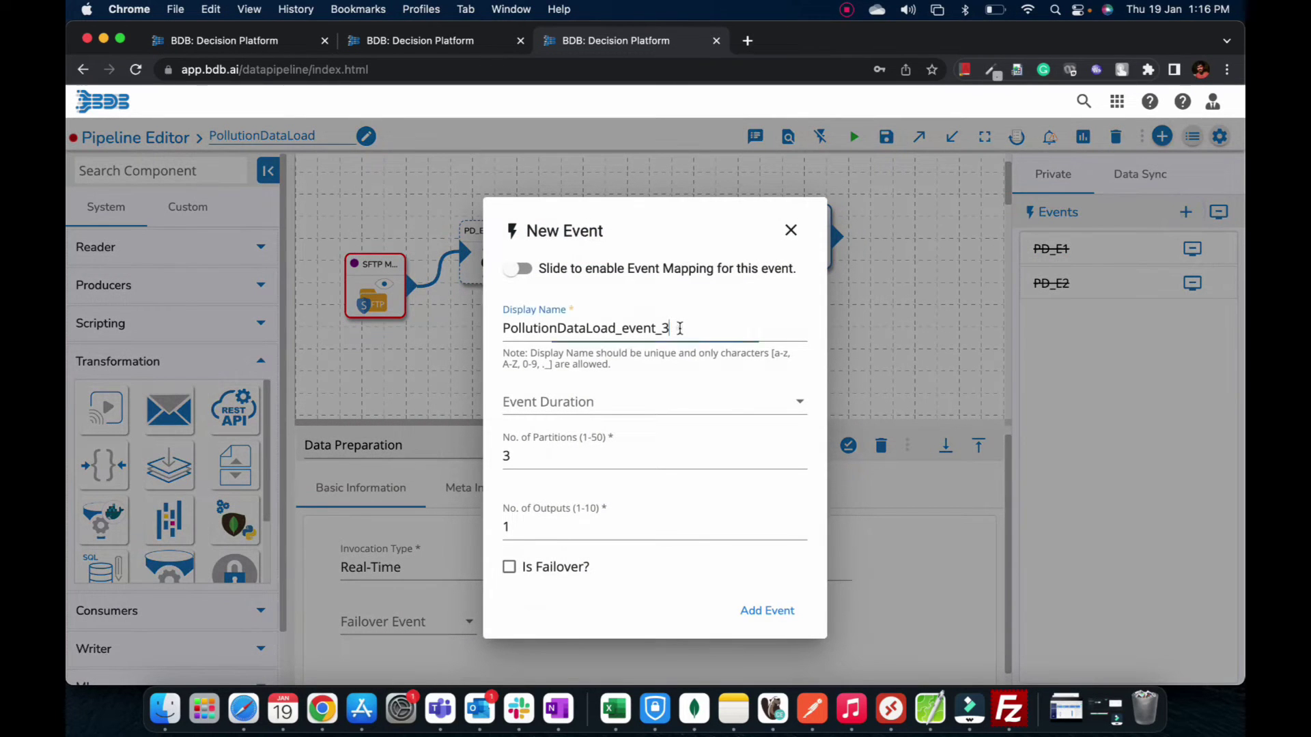
drag(680, 328, 491, 329)
text(PD_E3)
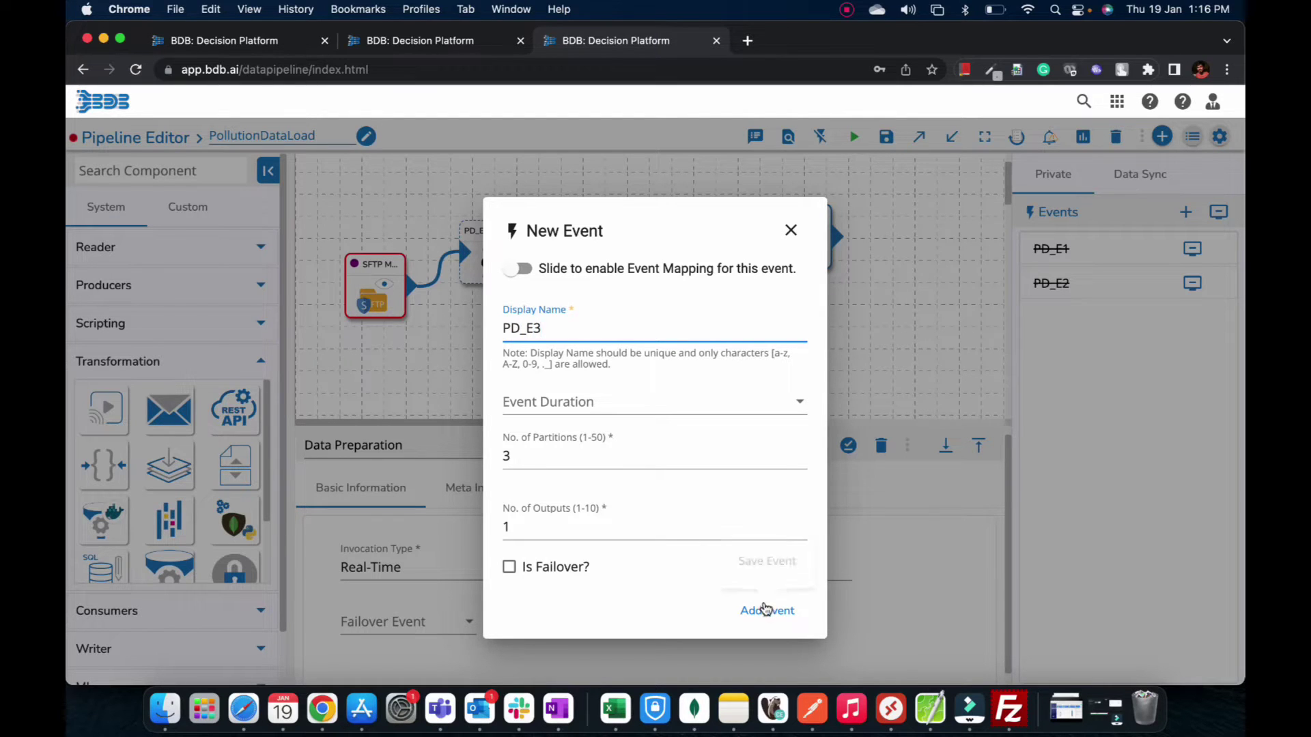
click(764, 609)
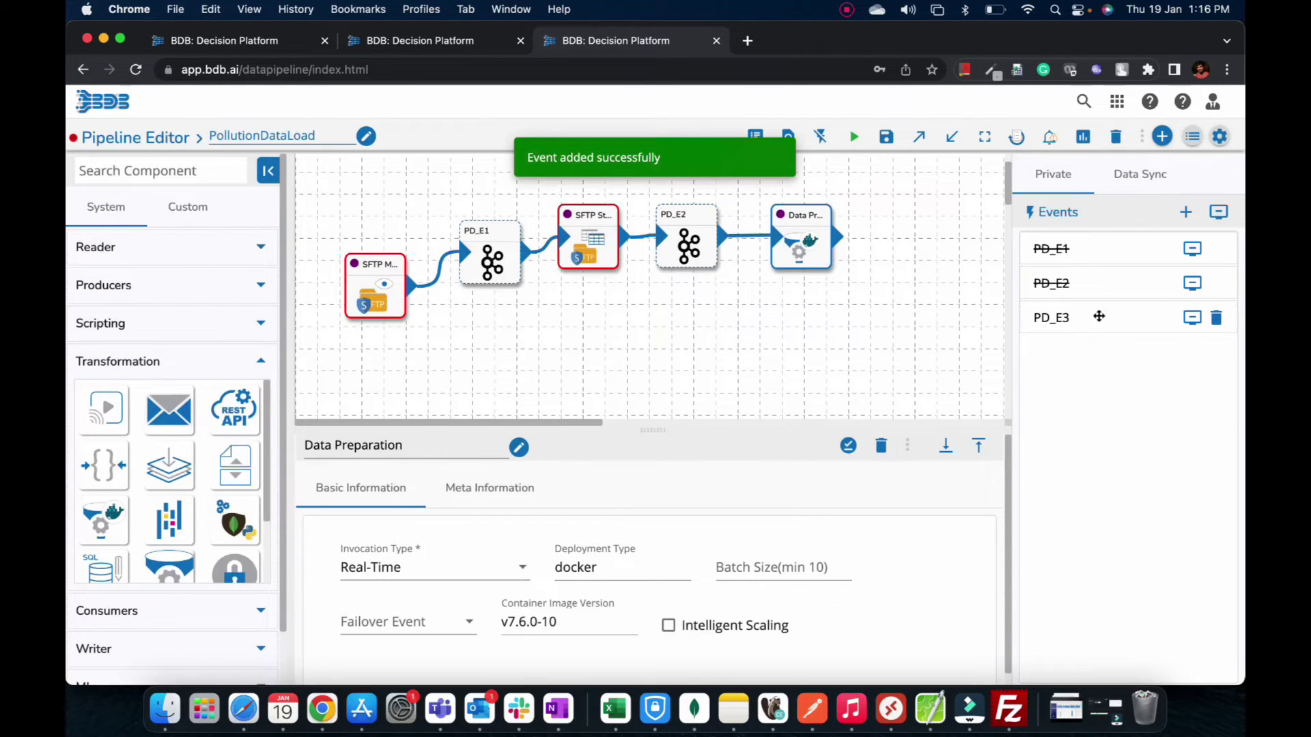
Place PD_E3 beside the Data Preparation component, connected to its output, and update the pipeline.
drag(1099, 316, 930, 293)
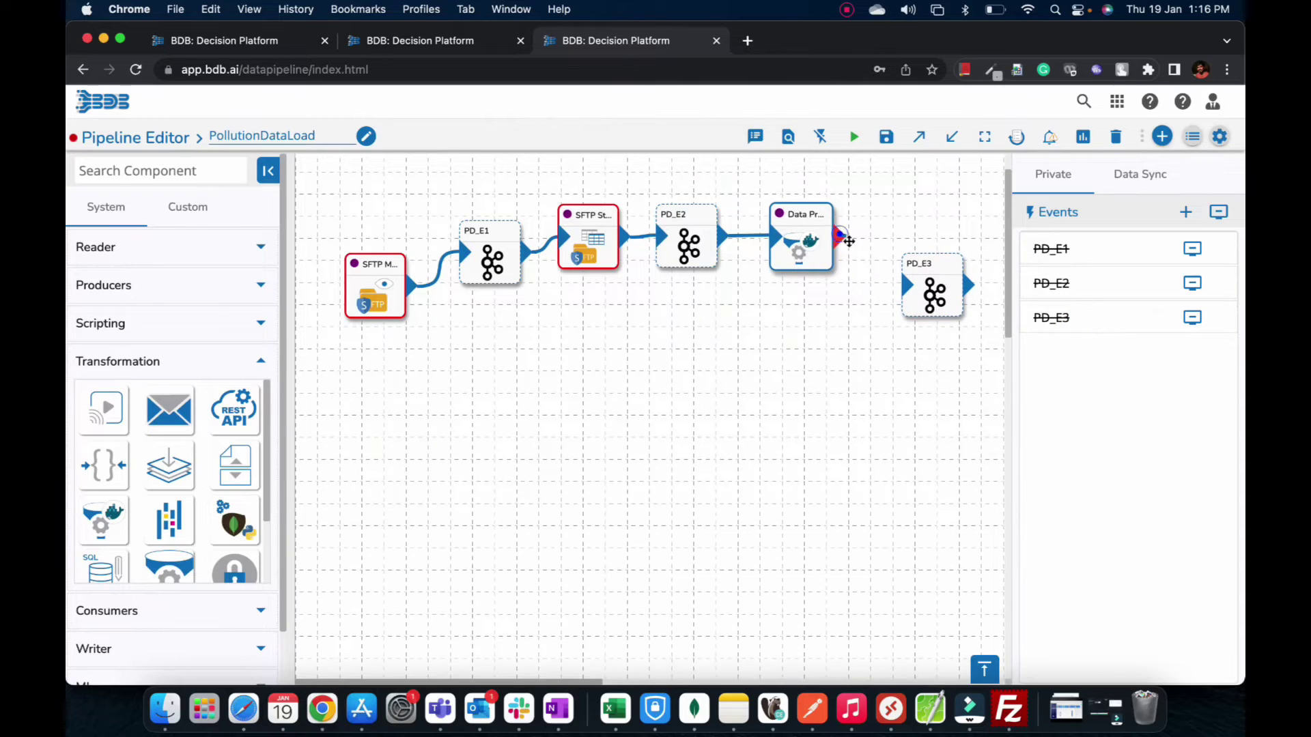
mouse_move(847, 240)
mouse_down()
mouse_move(922, 287)
mouse_move(874, 311)
mouse_up()
click(885, 137)
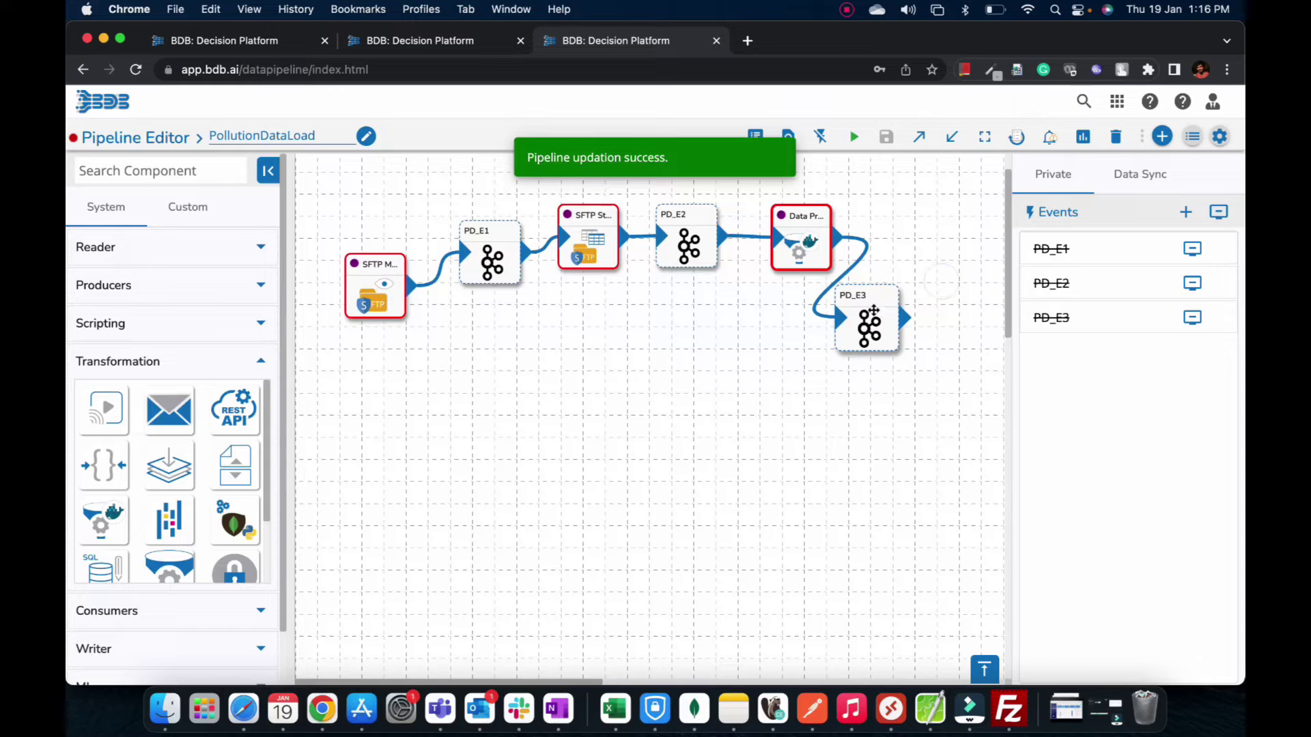
Add an RDBMS Writer below PD_E3 on the canvas and connect the event's output to it.
click(159, 368)
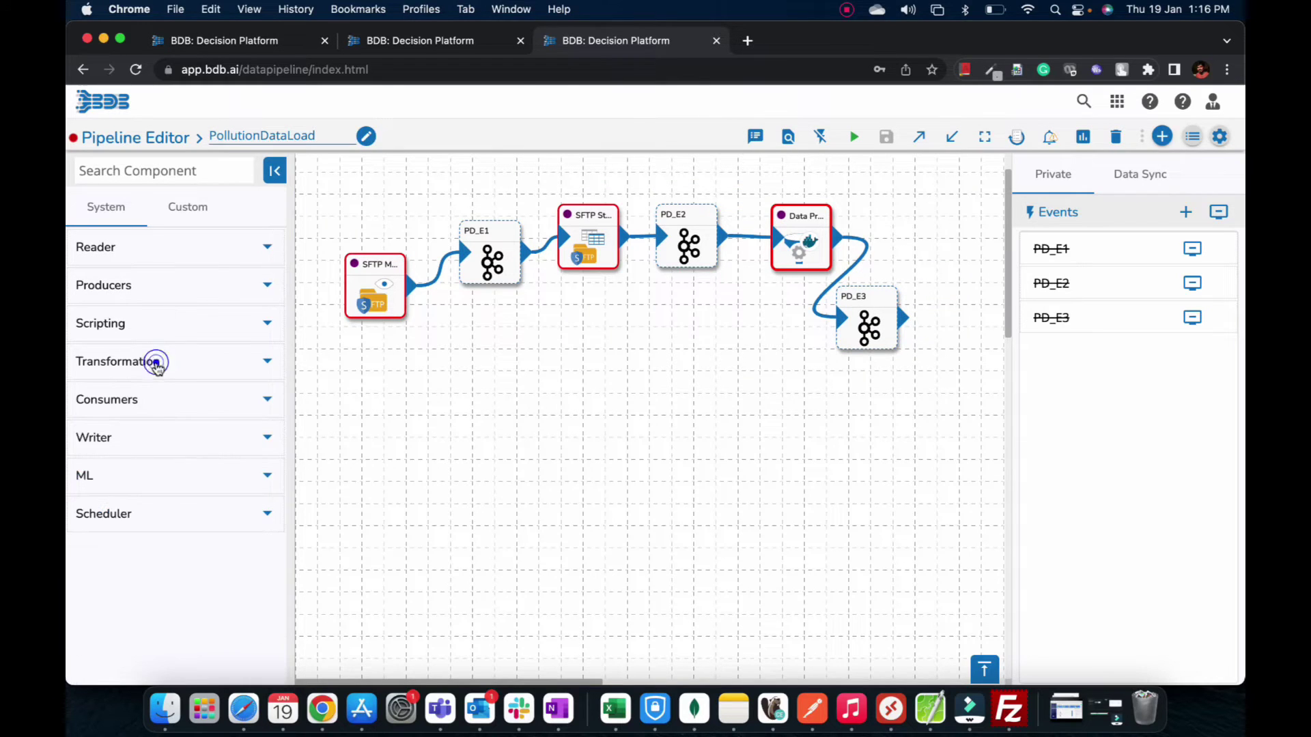
click(133, 443)
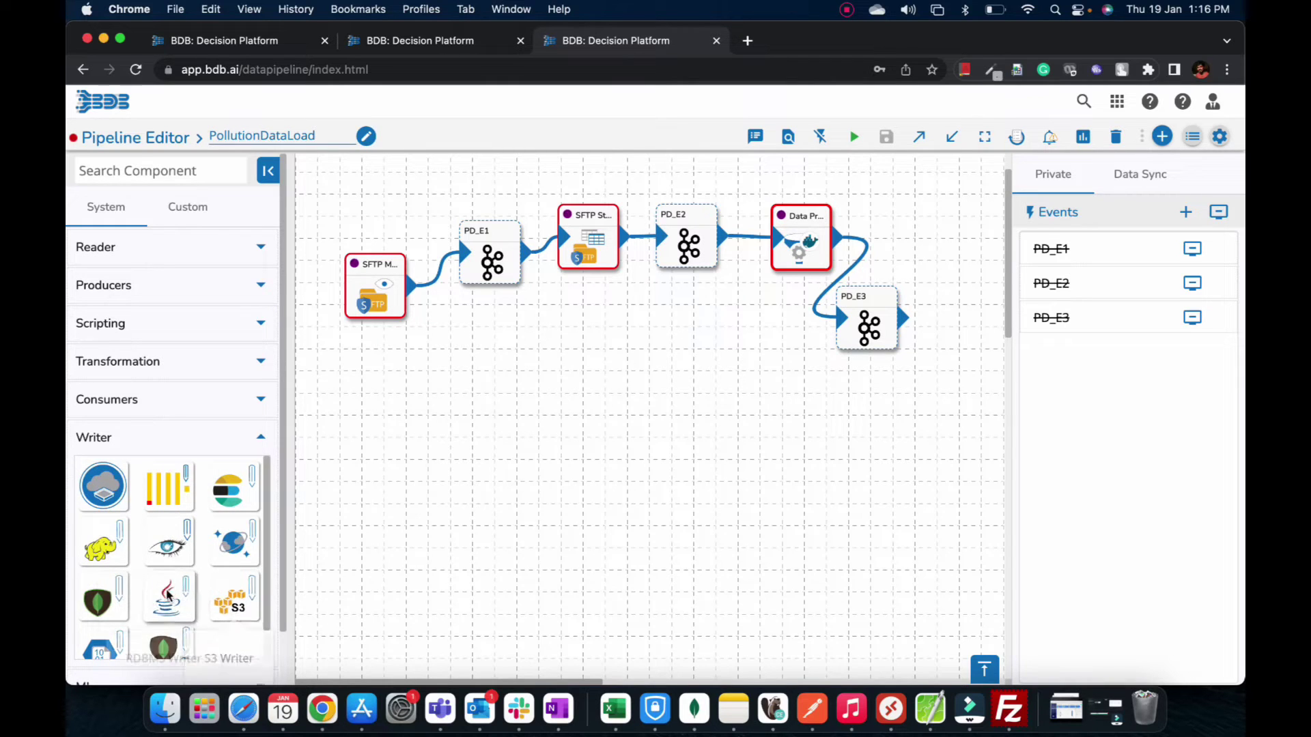
drag(168, 594, 904, 406)
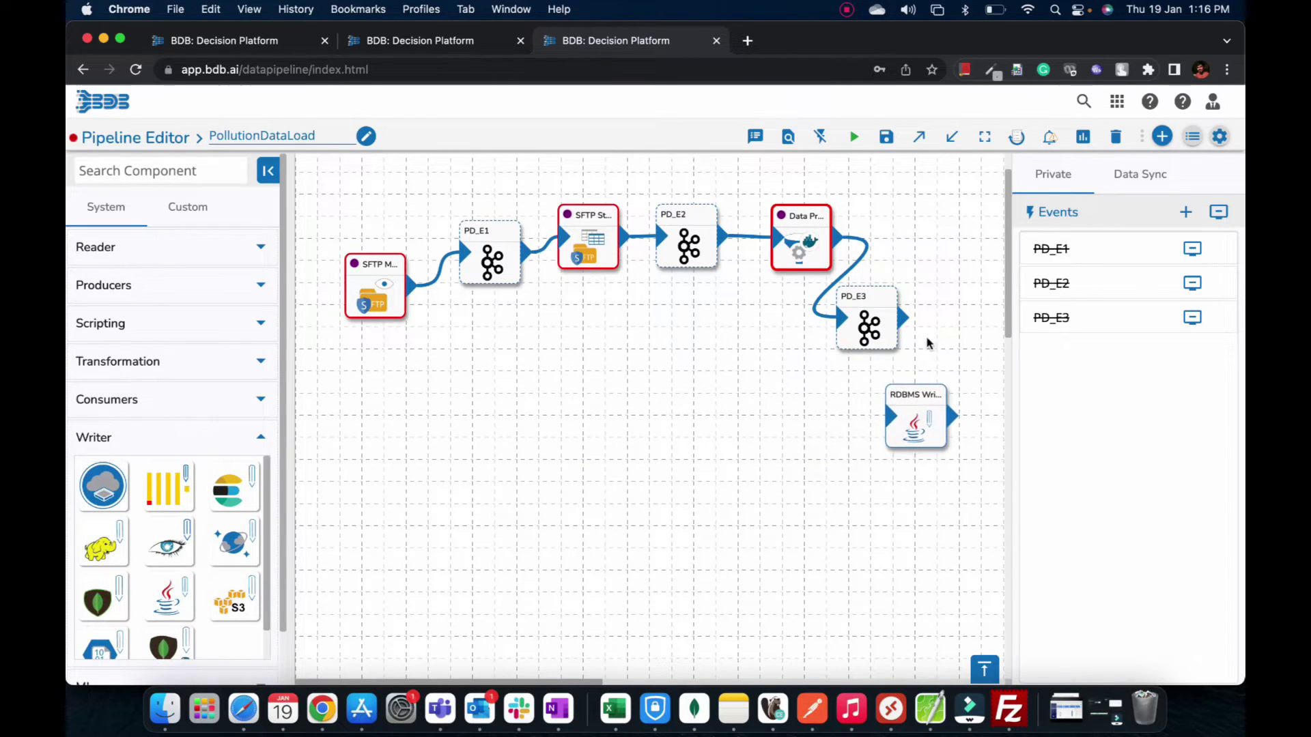
drag(906, 320, 932, 409)
Set the RDBMS Writer's invocation type to Real-Time and open its meta information.
click(932, 410)
click(451, 571)
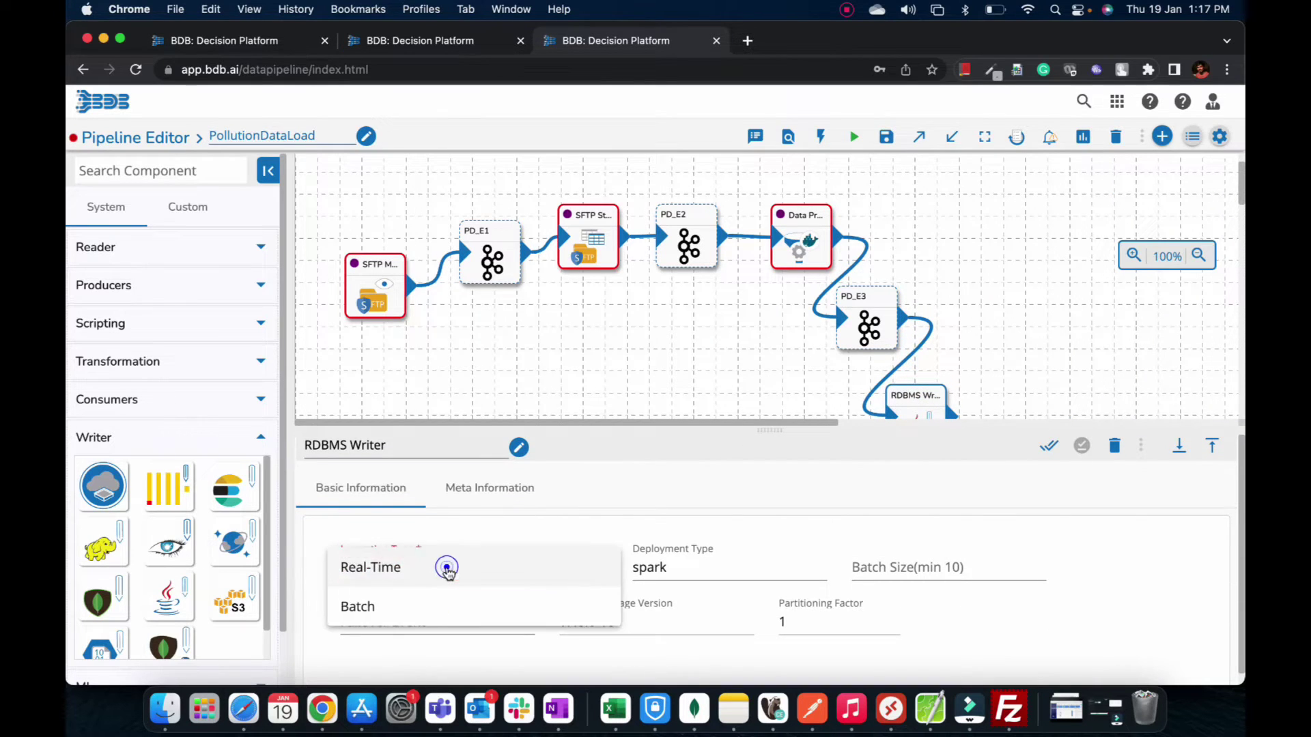
click(375, 564)
click(486, 490)
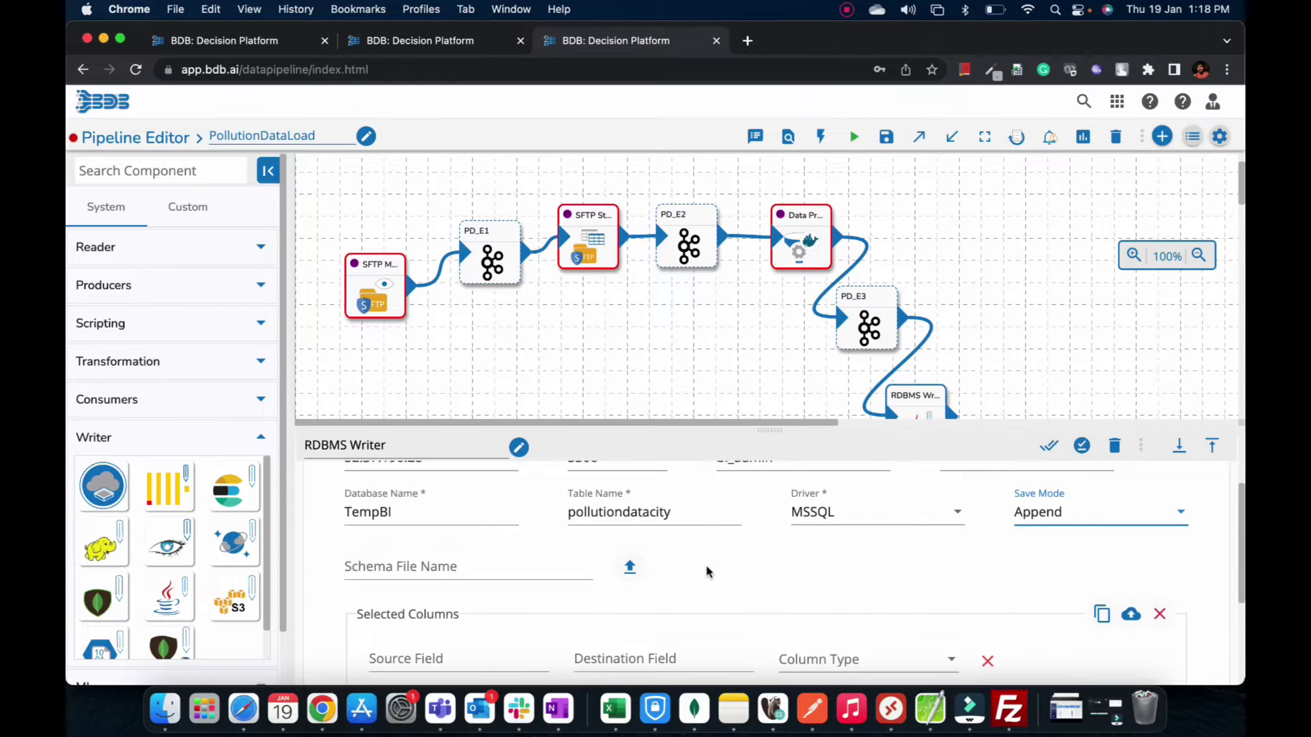
Set the RDBMS Writer's driver to MYSQL, then validate and save the component.
scroll(708, 572, up, 2)
scroll(707, 573, up, 1)
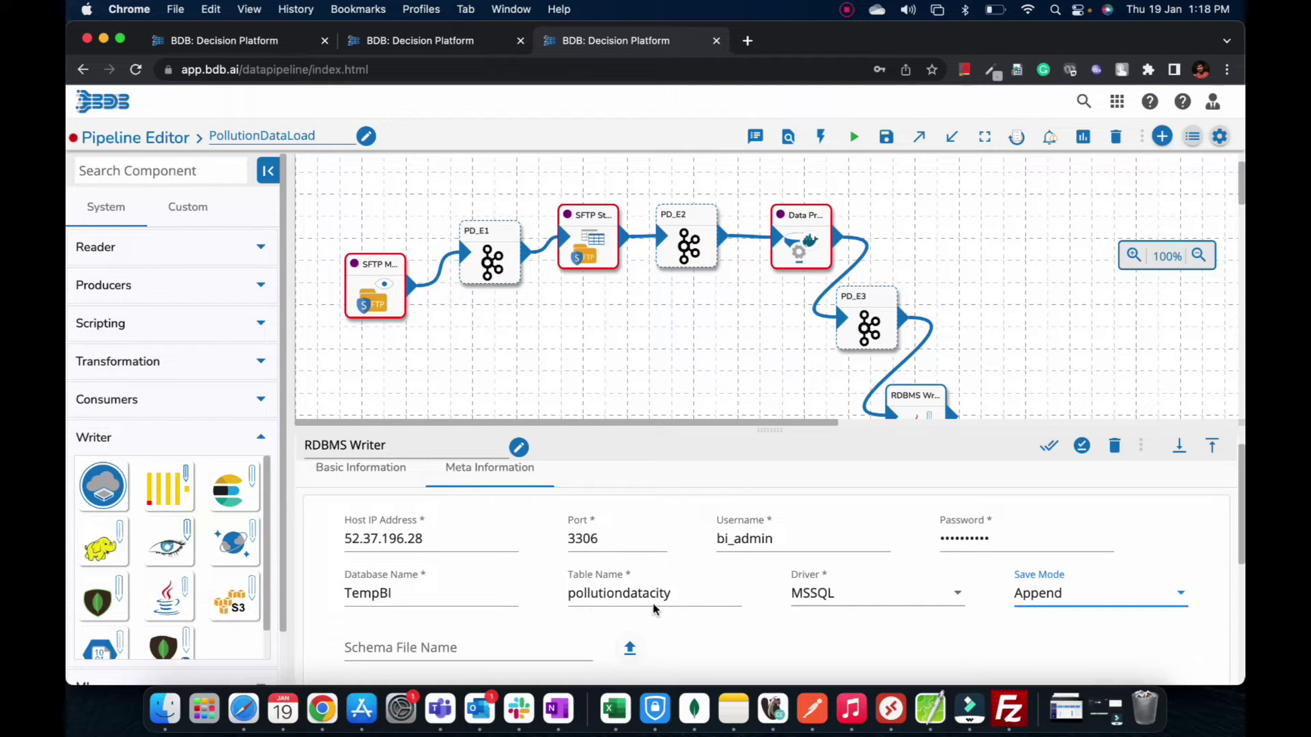
click(842, 599)
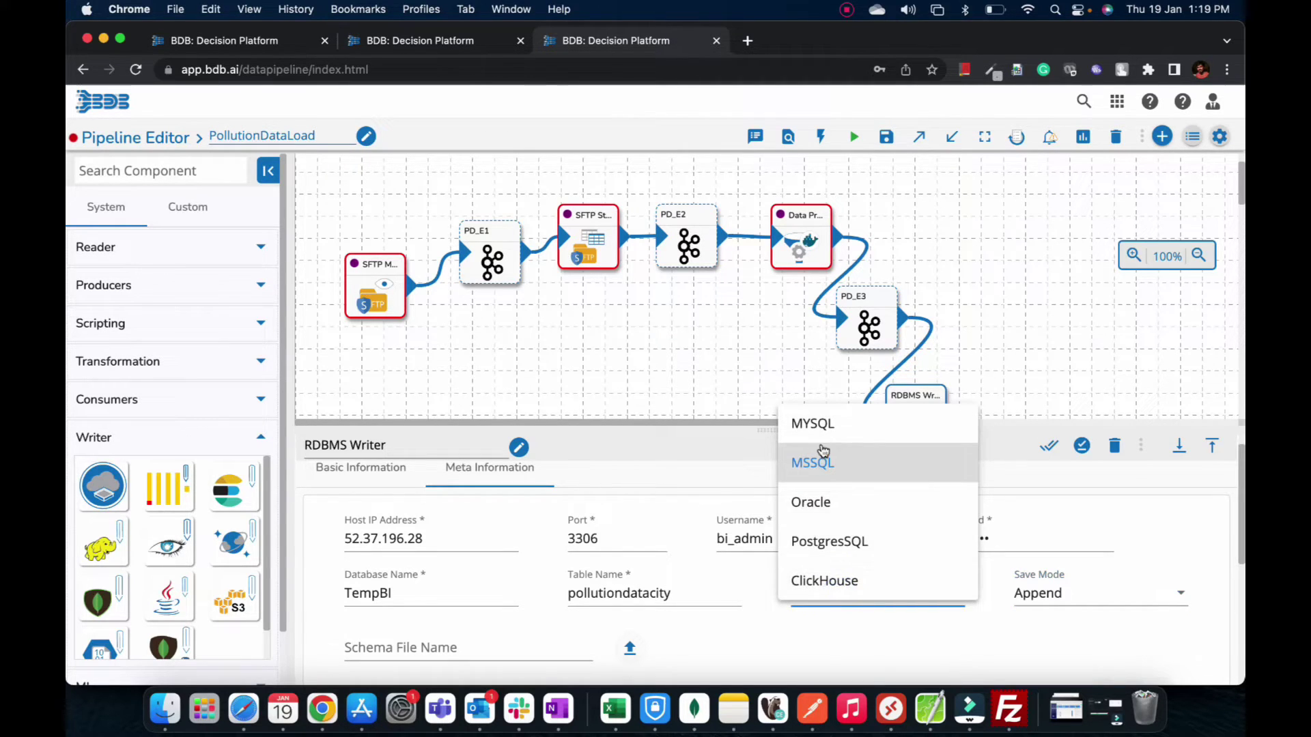
click(821, 421)
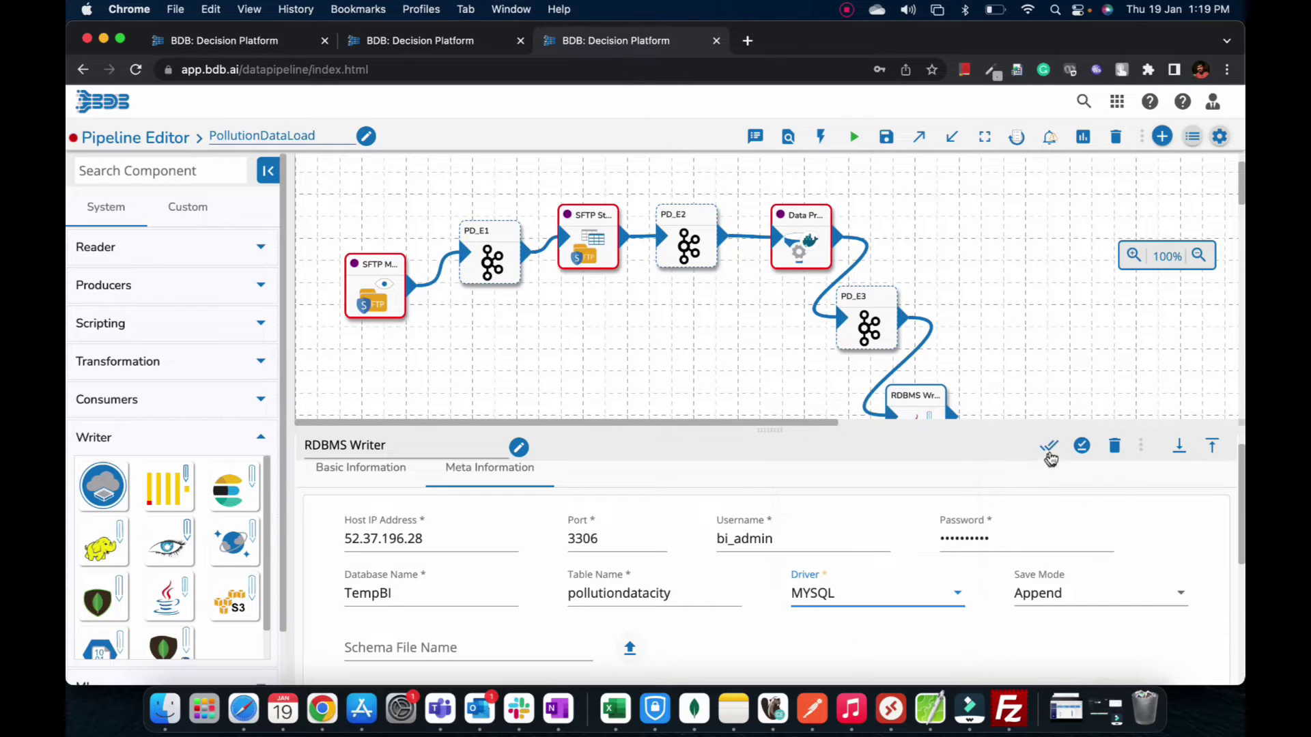
click(1053, 447)
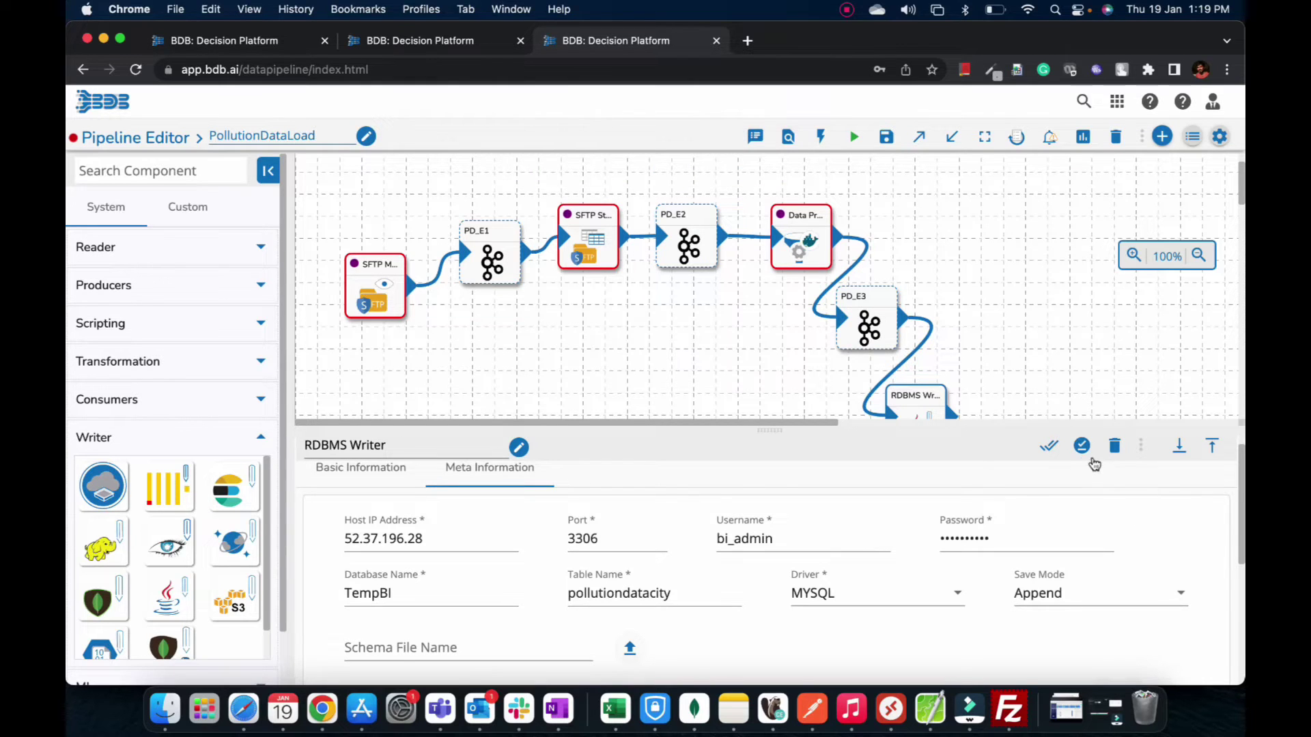
click(1082, 446)
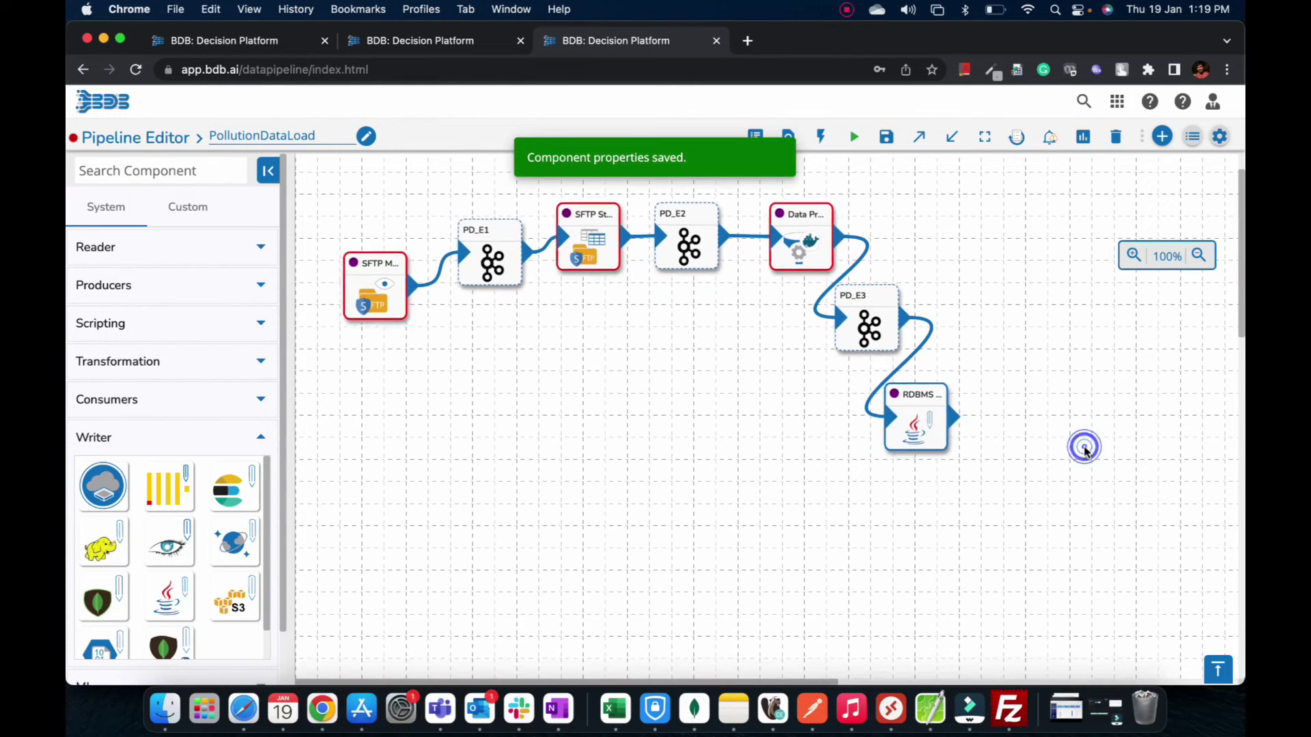
Update the PollutionDataLoad pipeline and activate it.
click(886, 137)
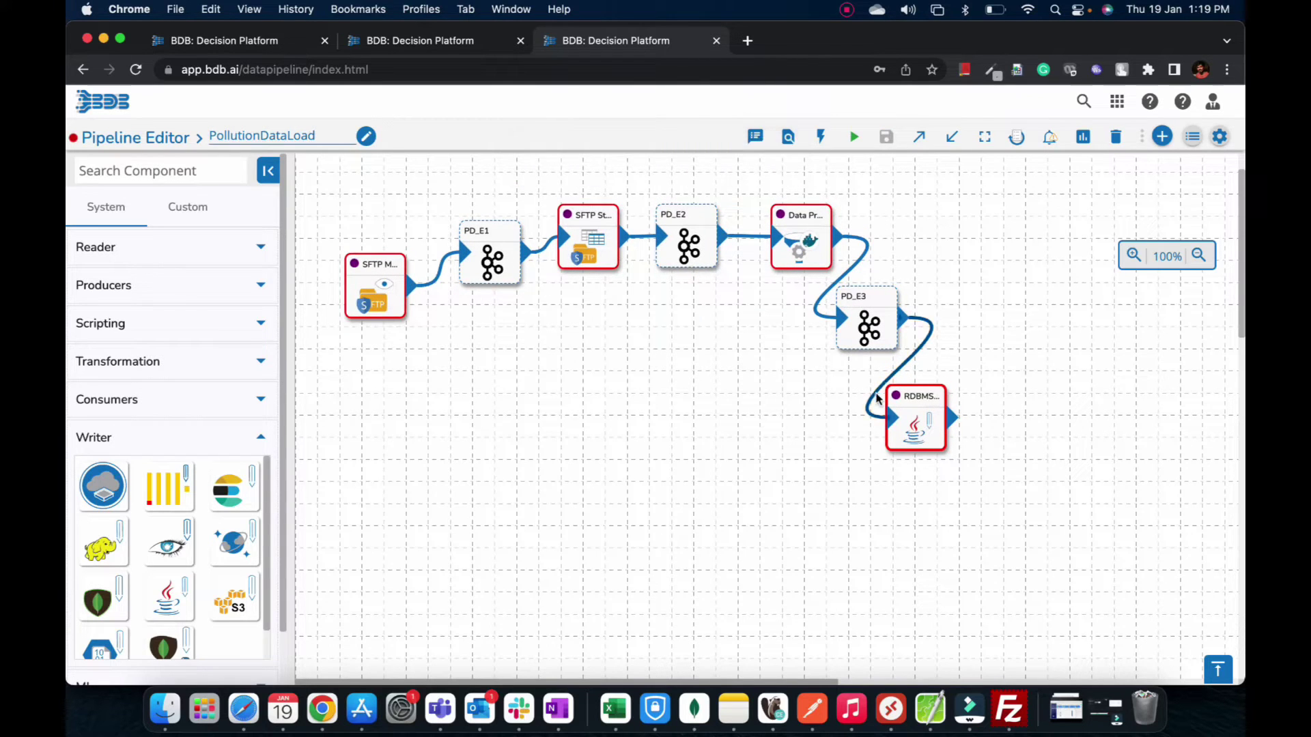
click(367, 293)
click(855, 137)
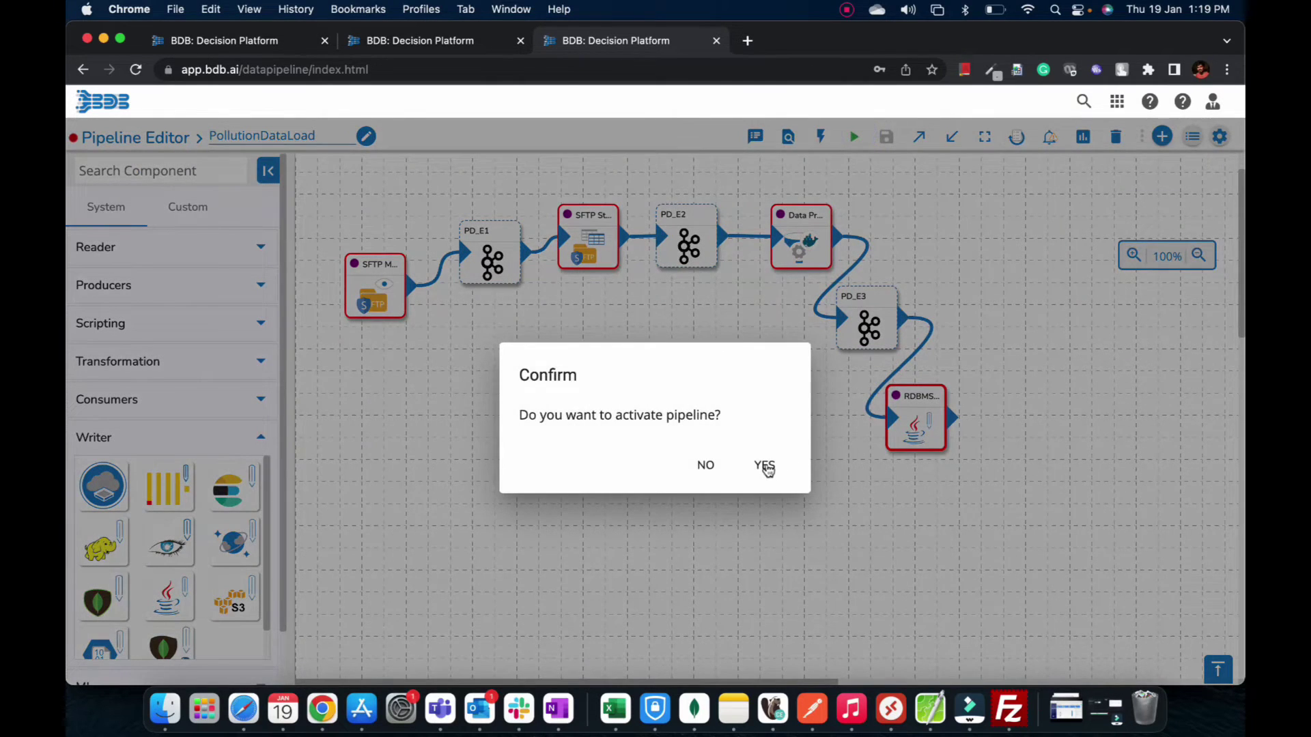
click(763, 465)
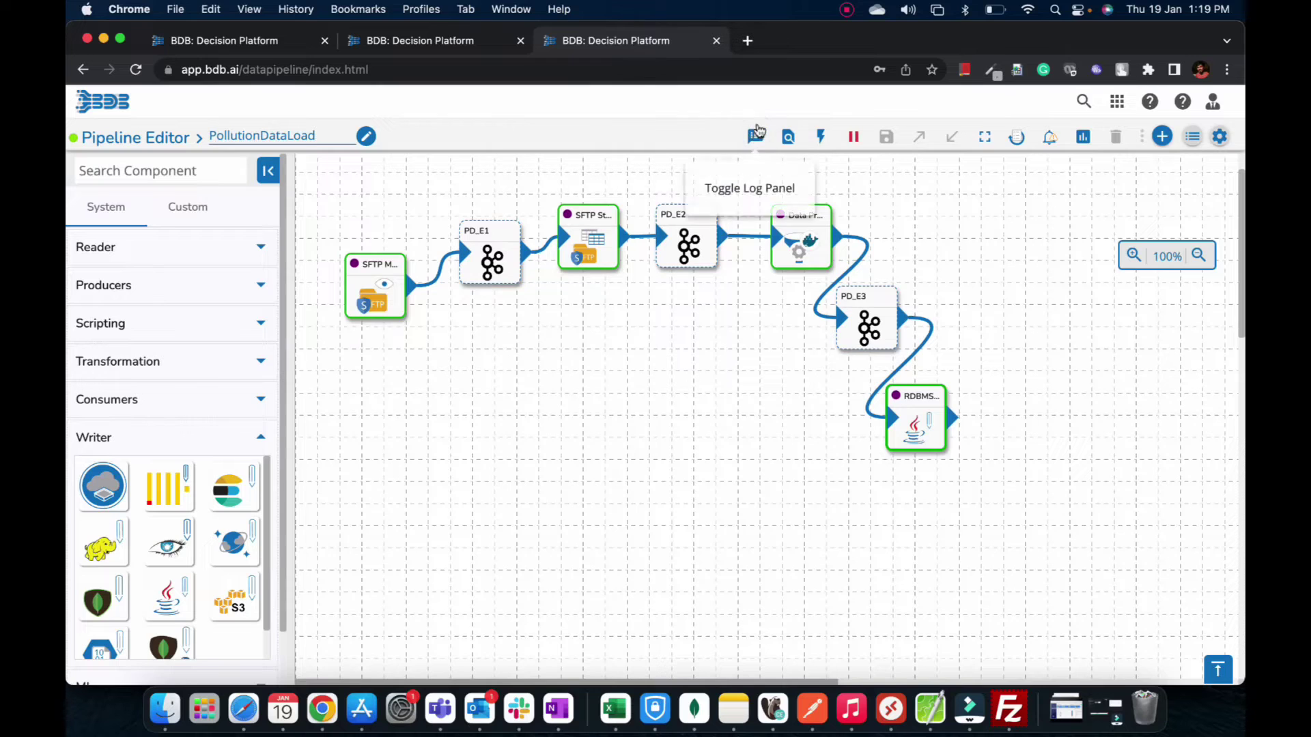
Examine the pipeline's advance logs, reloading them to check the pod status of each component.
click(756, 137)
click(1069, 213)
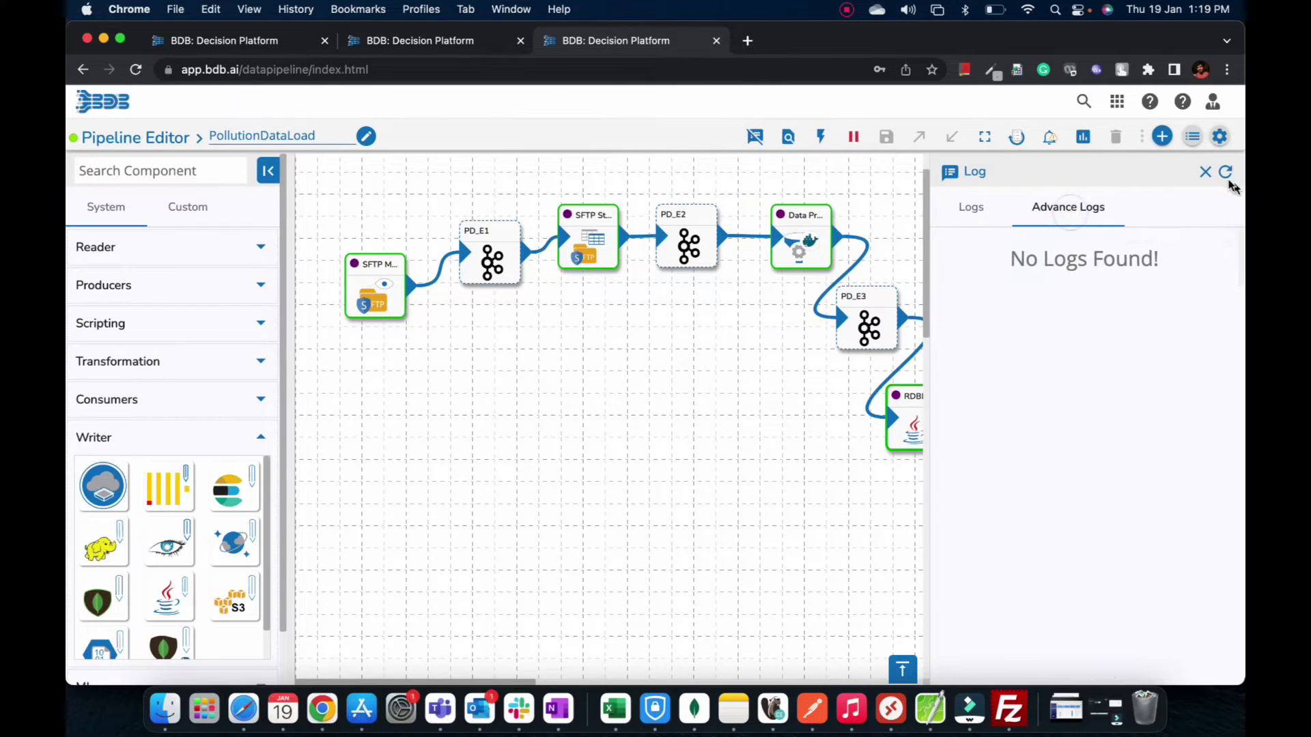
click(1225, 174)
click(1225, 173)
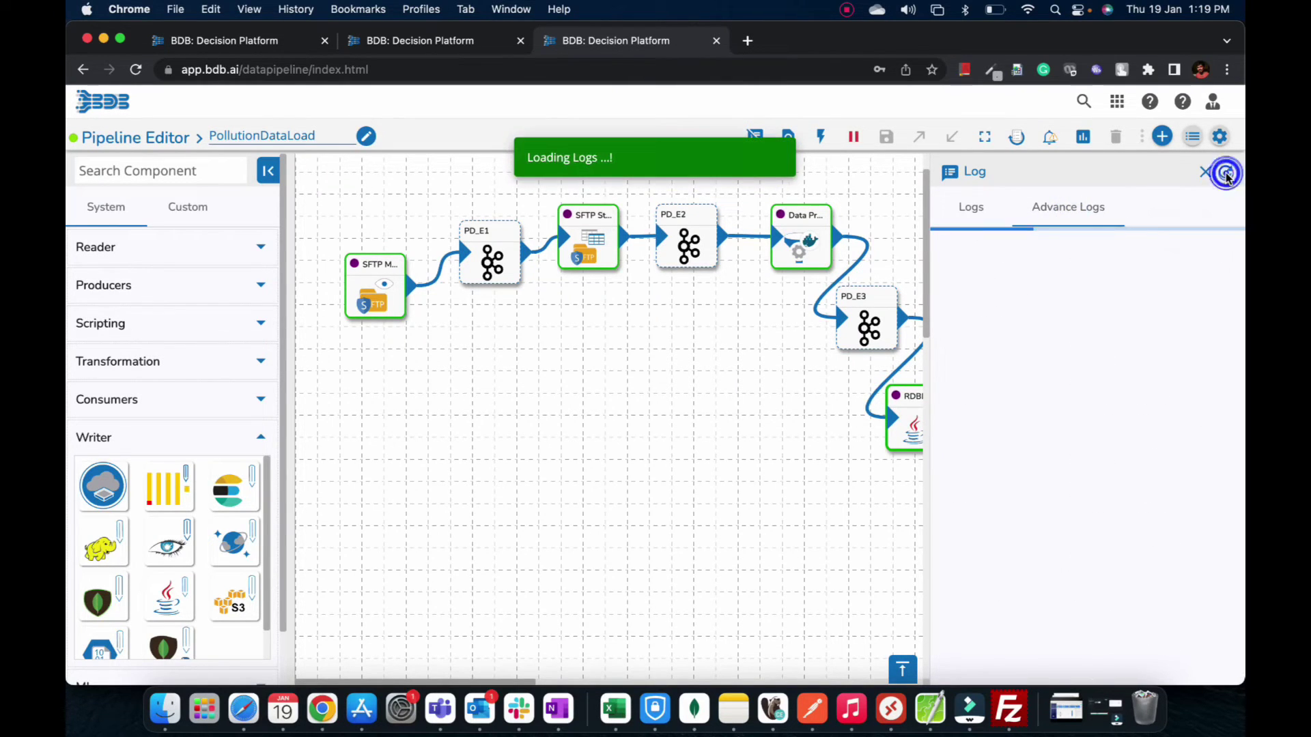
scroll(1118, 395, down, 10)
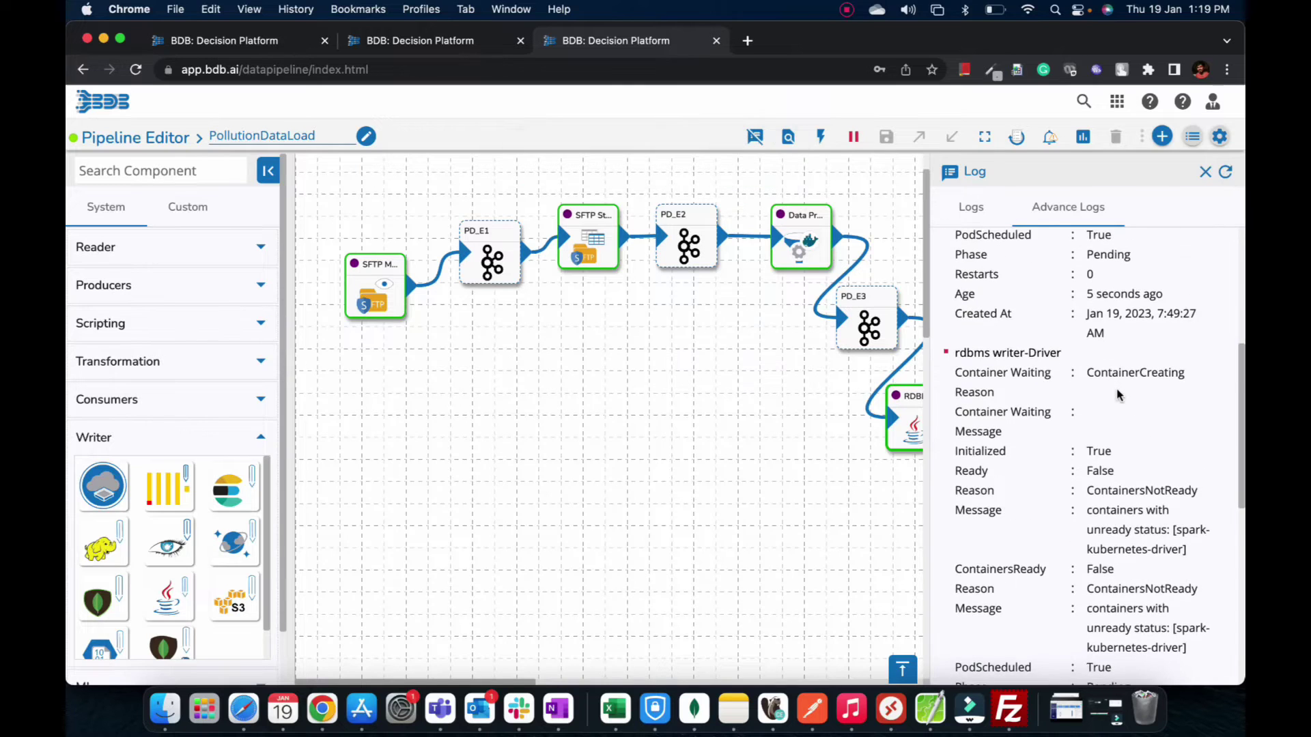
scroll(1071, 423, up, 5)
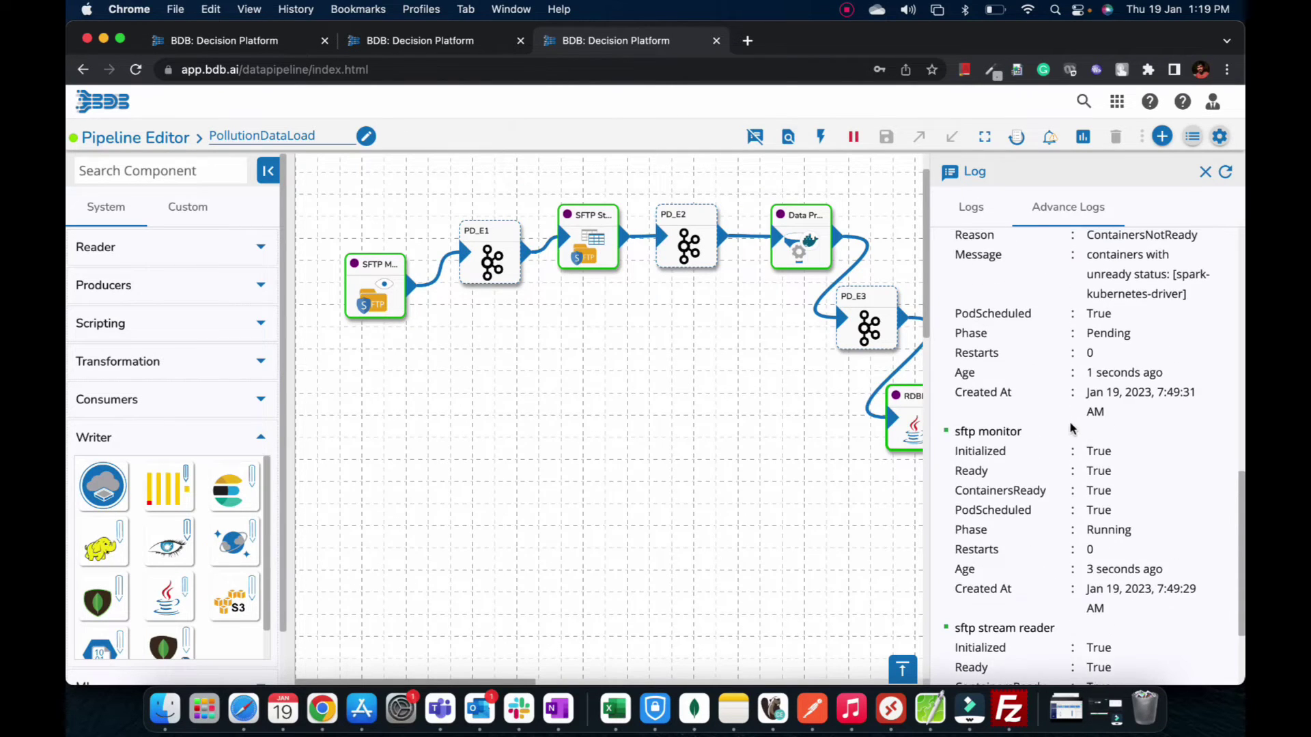
click(1225, 175)
scroll(1085, 437, down, 3)
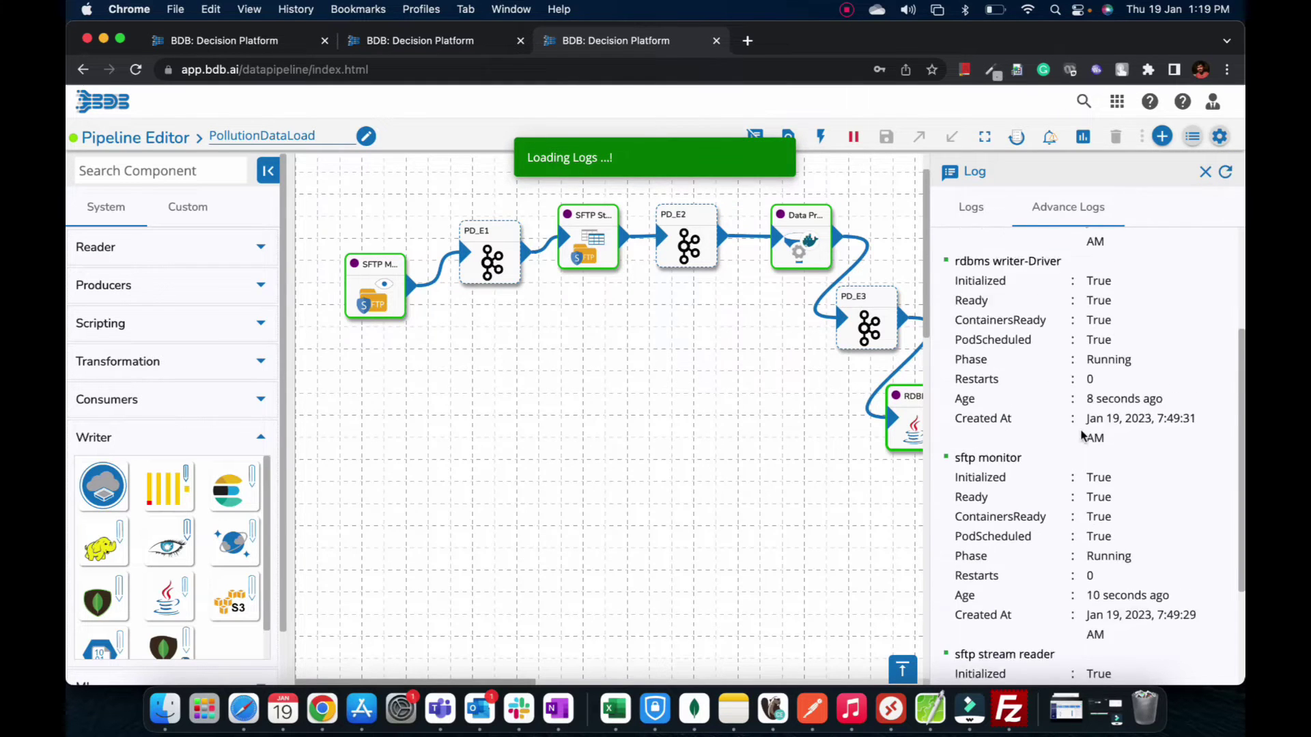
scroll(1083, 435, down, 3)
scroll(1083, 435, up, 3)
scroll(1083, 435, down, 3)
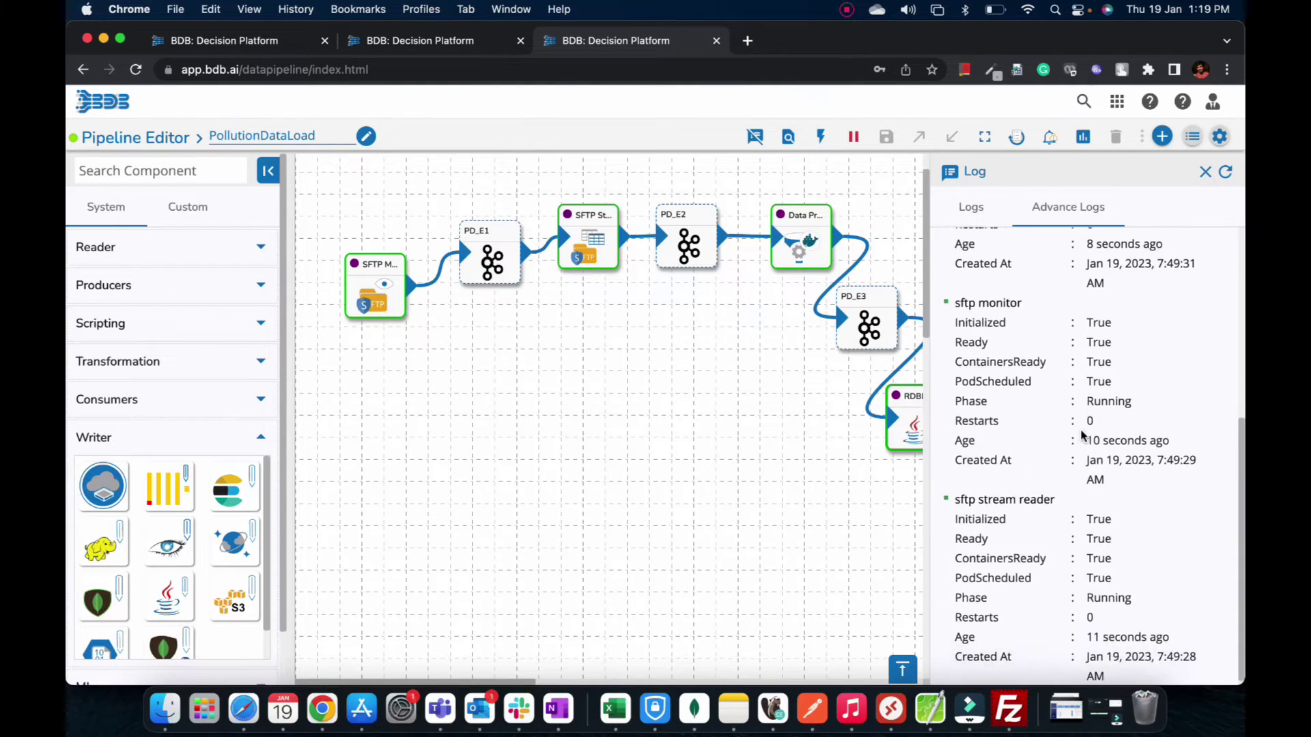
scroll(1185, 363, up, 4)
Switch to FileZilla, open the remote ust/monitor folder and refresh its listing.
click(1009, 710)
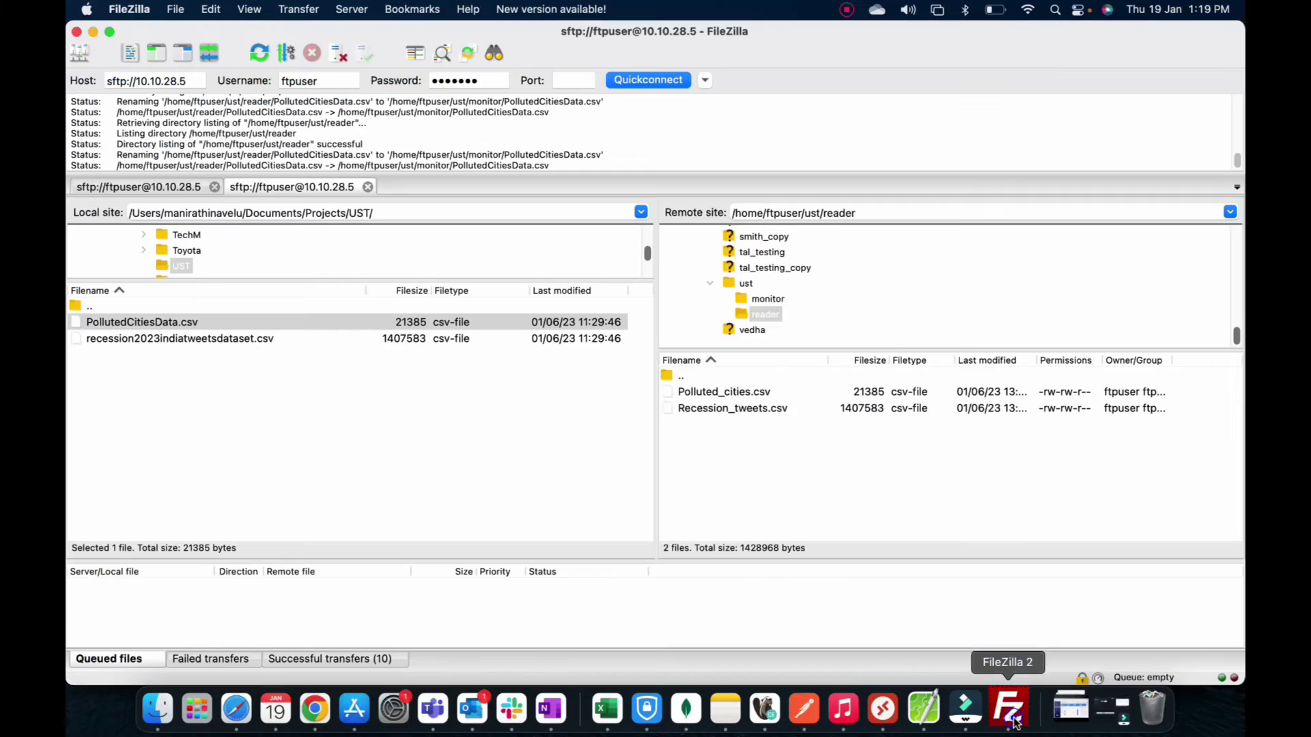
click(765, 301)
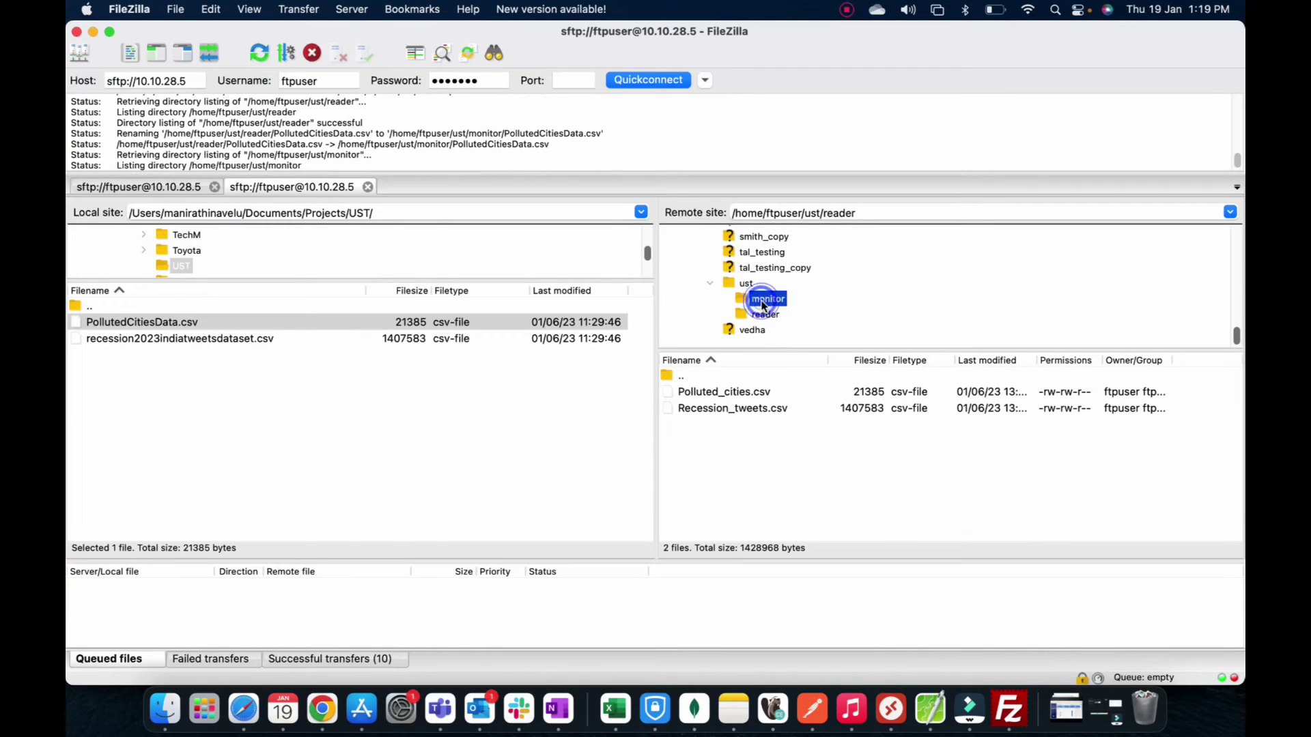
click(260, 52)
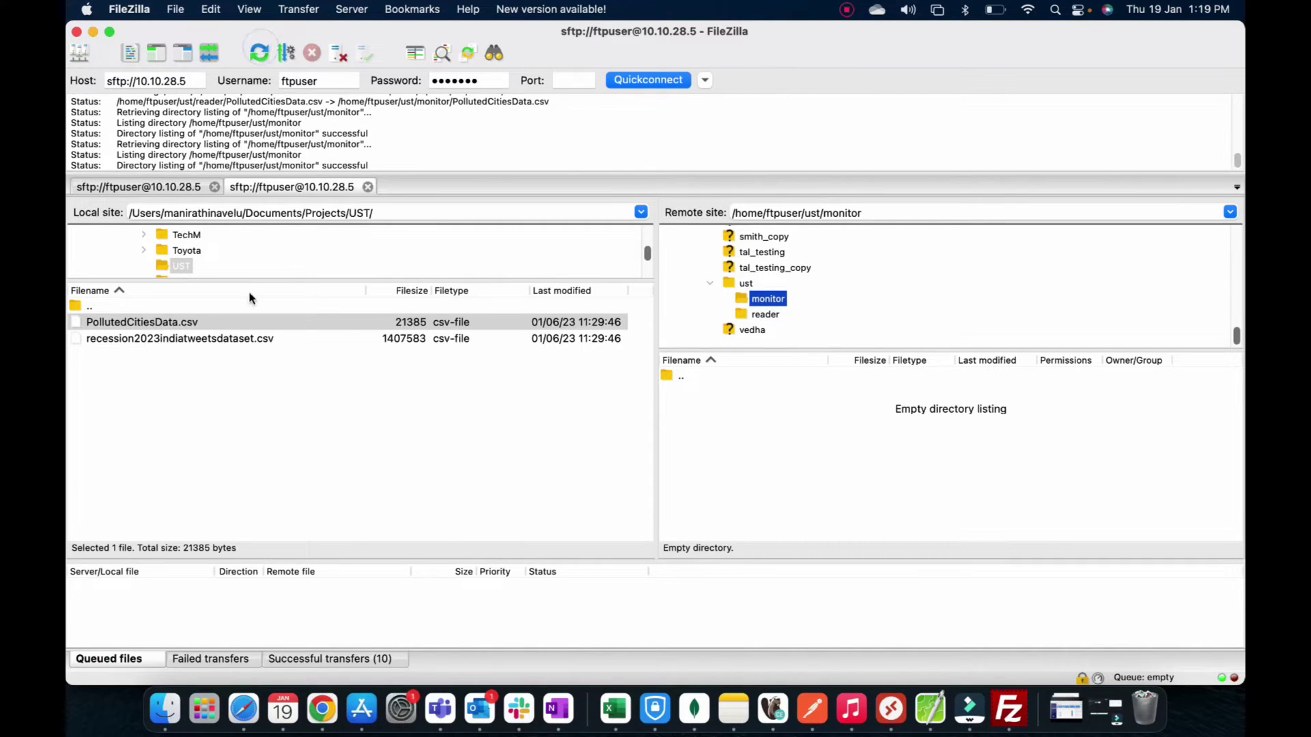
Upload PollutedCitiesData.csv from the local UST folder to the remote ust/monitor folder.
drag(107, 326, 751, 433)
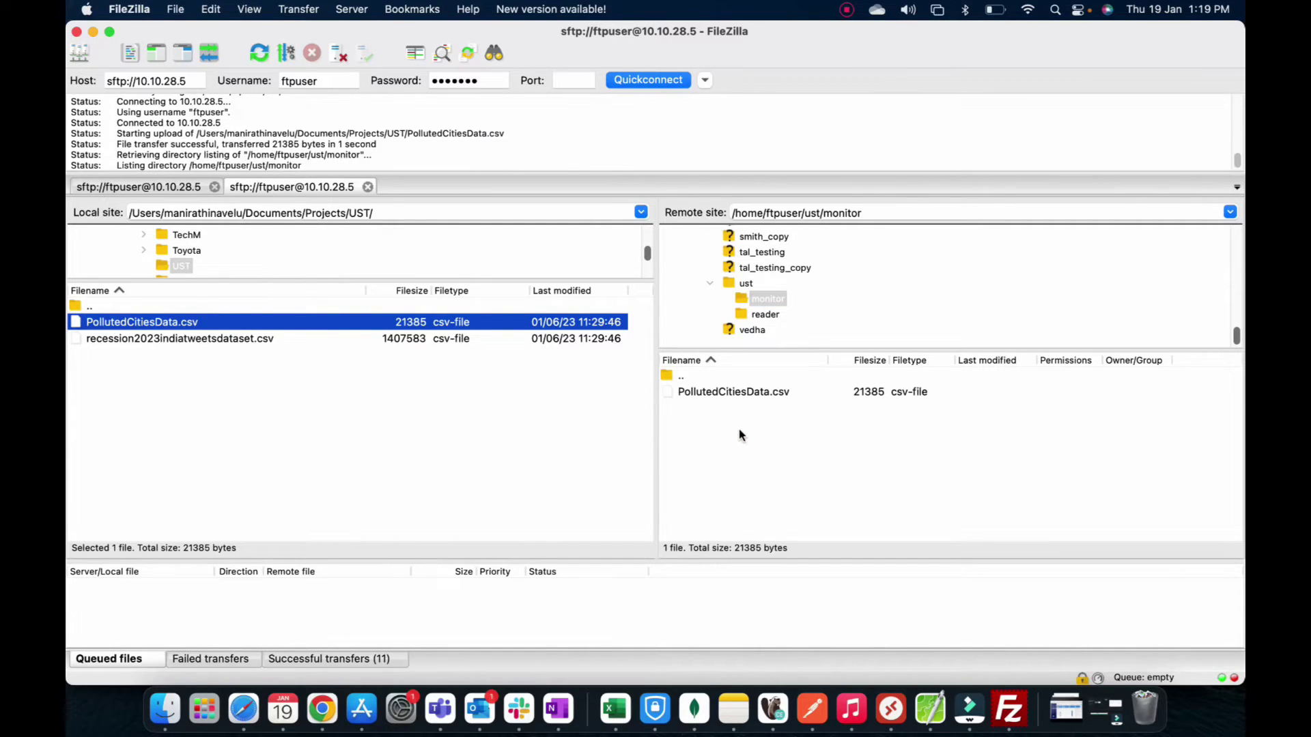
Switch to Chrome and examine the PollutionDataLoad pipeline's logs, reloading them repeatedly to follow the file's processing.
key(super+Tab)
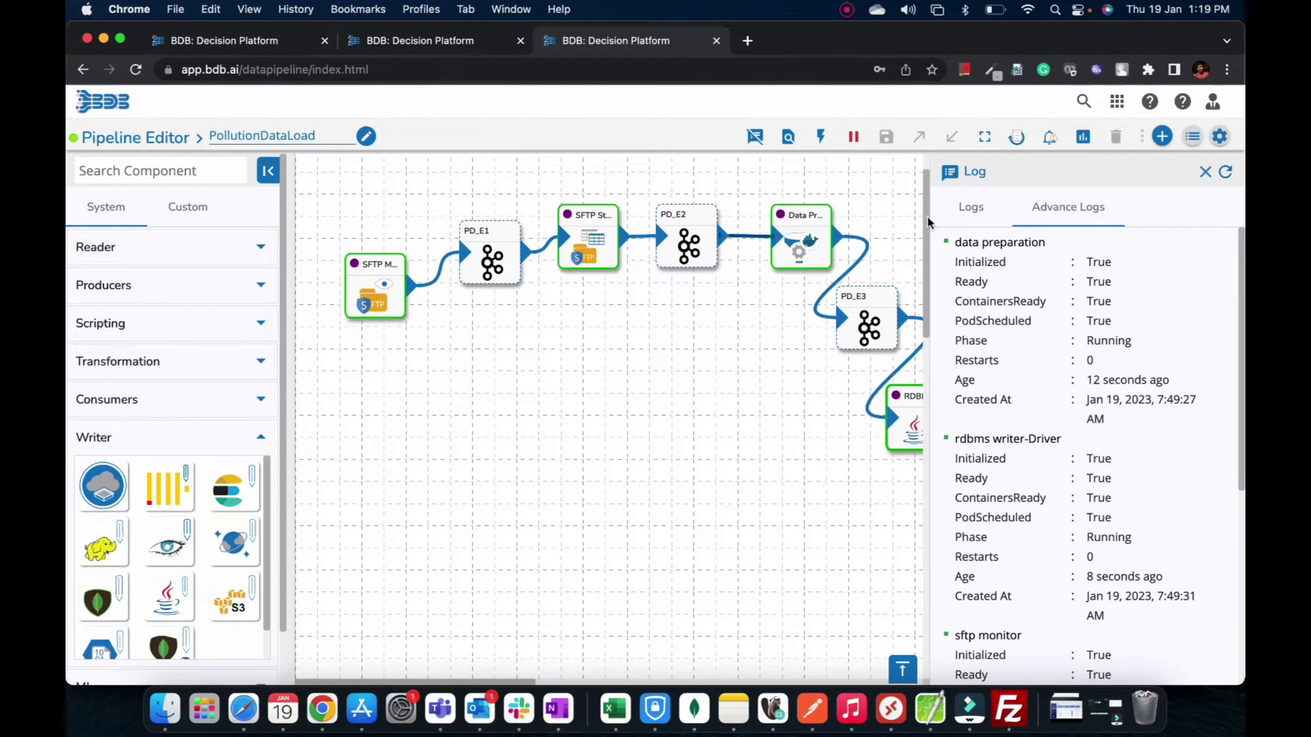
click(970, 210)
click(1227, 172)
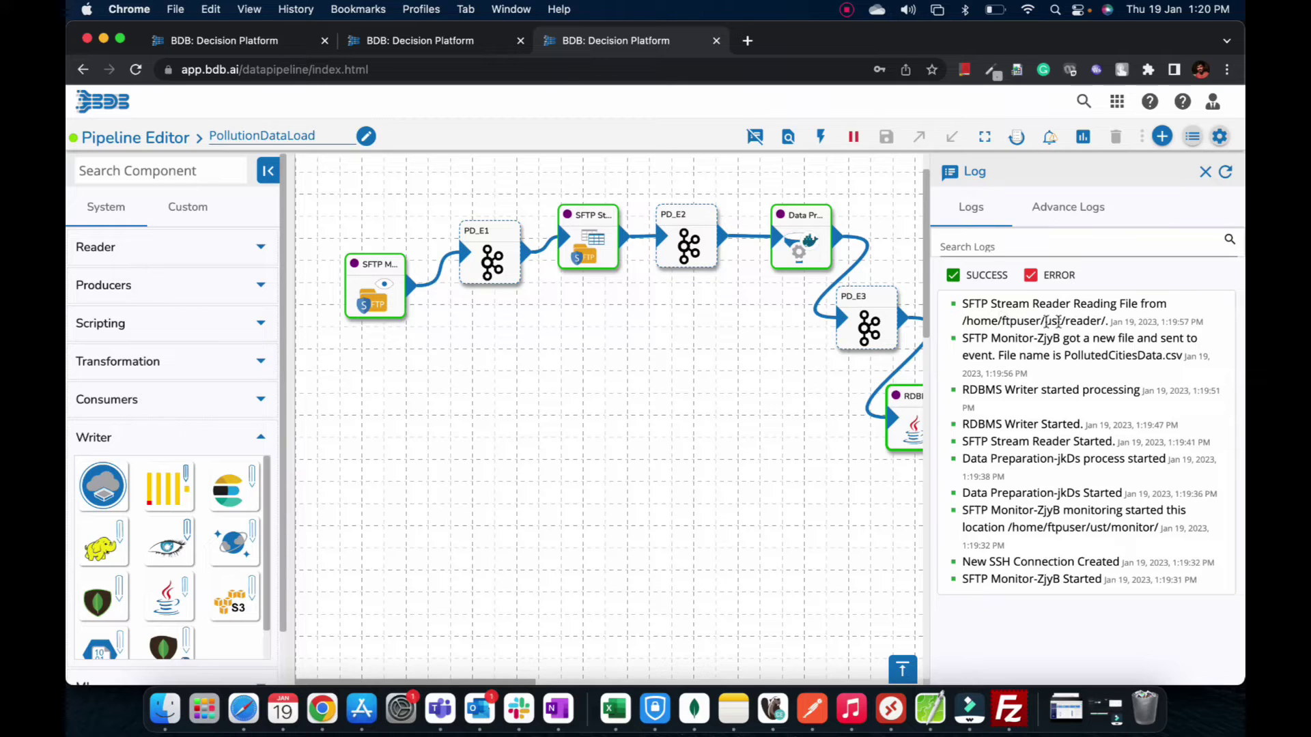
click(1226, 172)
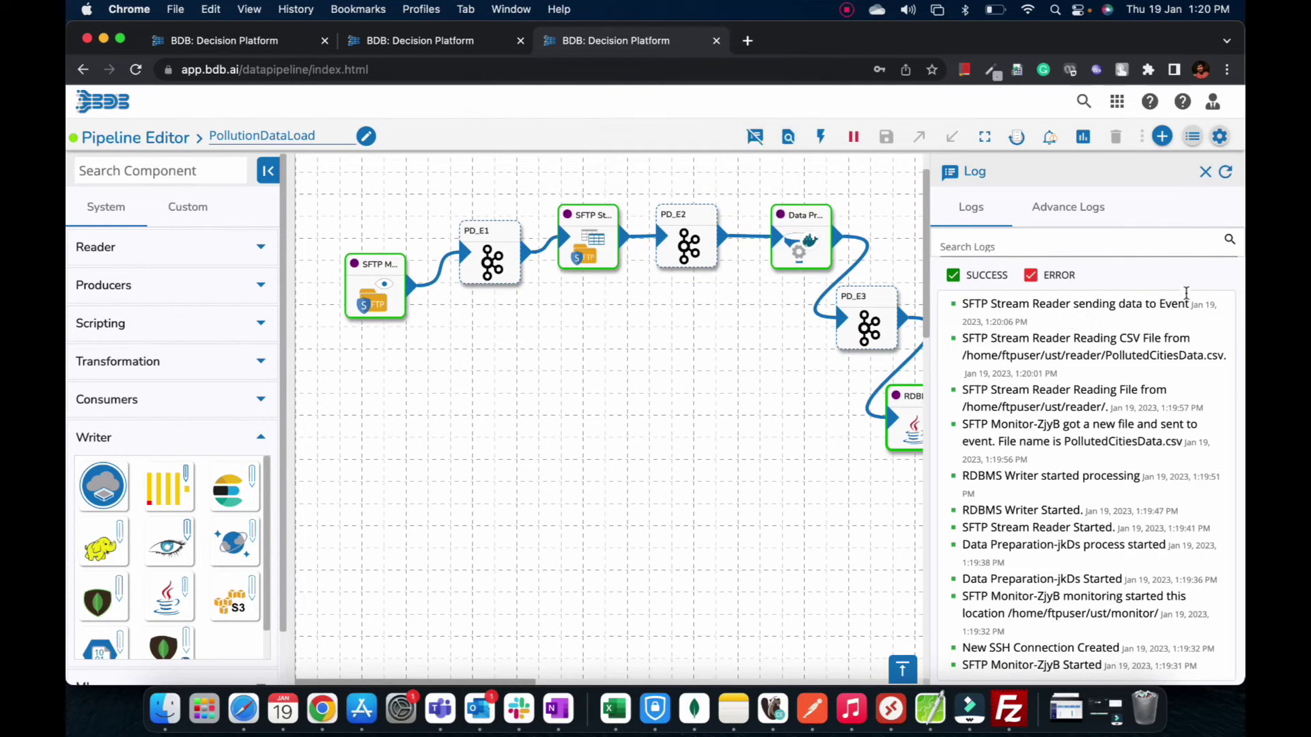
click(1226, 172)
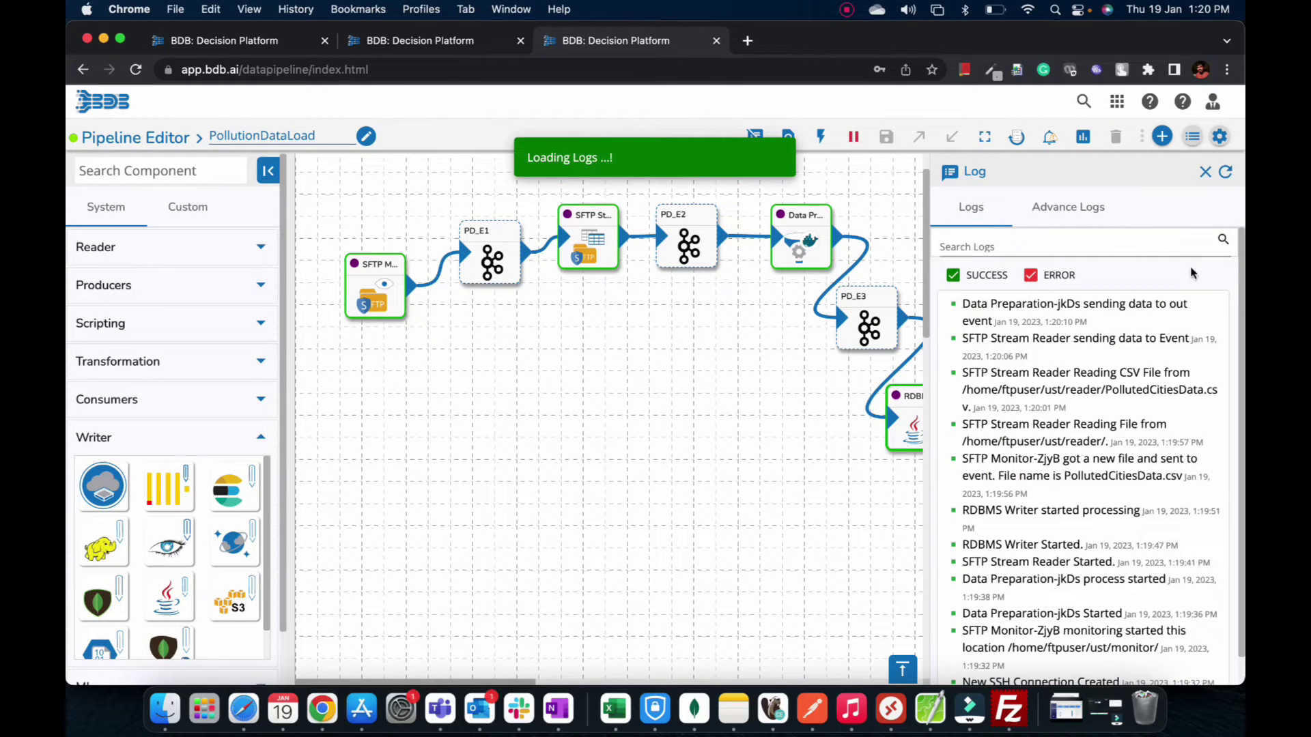
click(1226, 173)
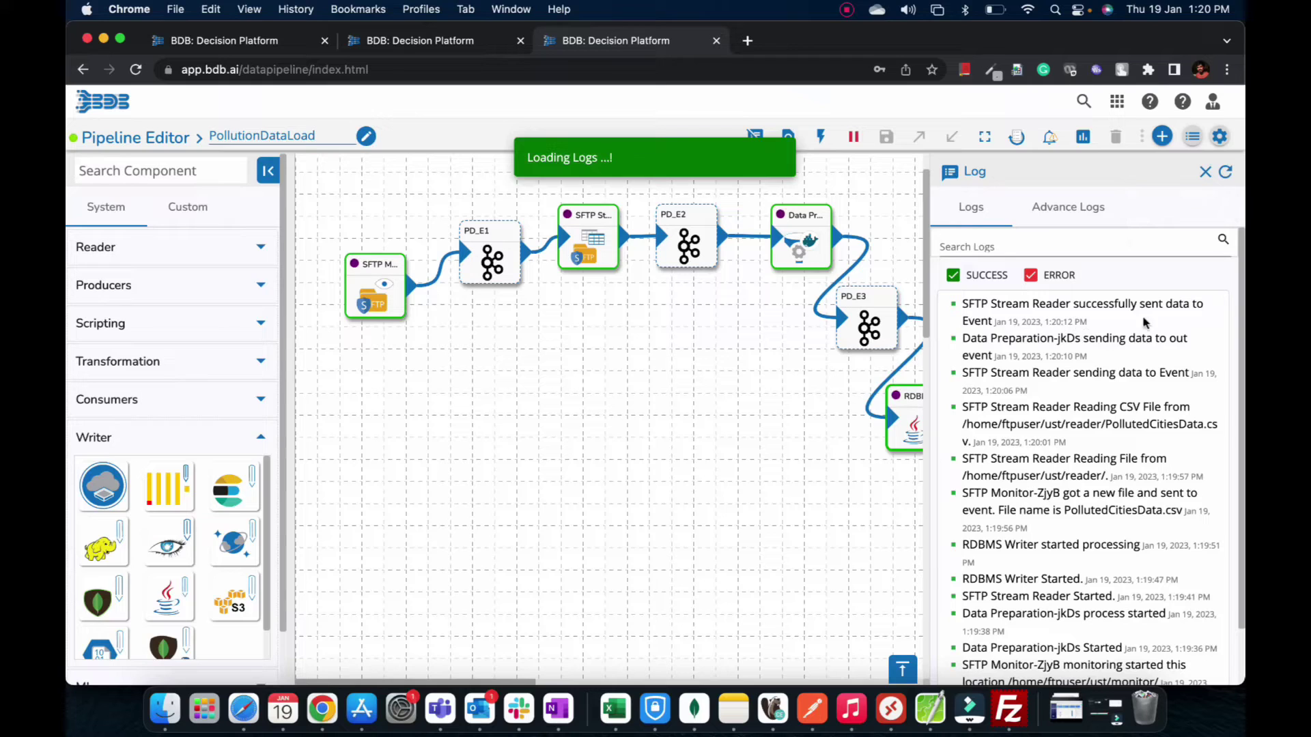
click(1227, 168)
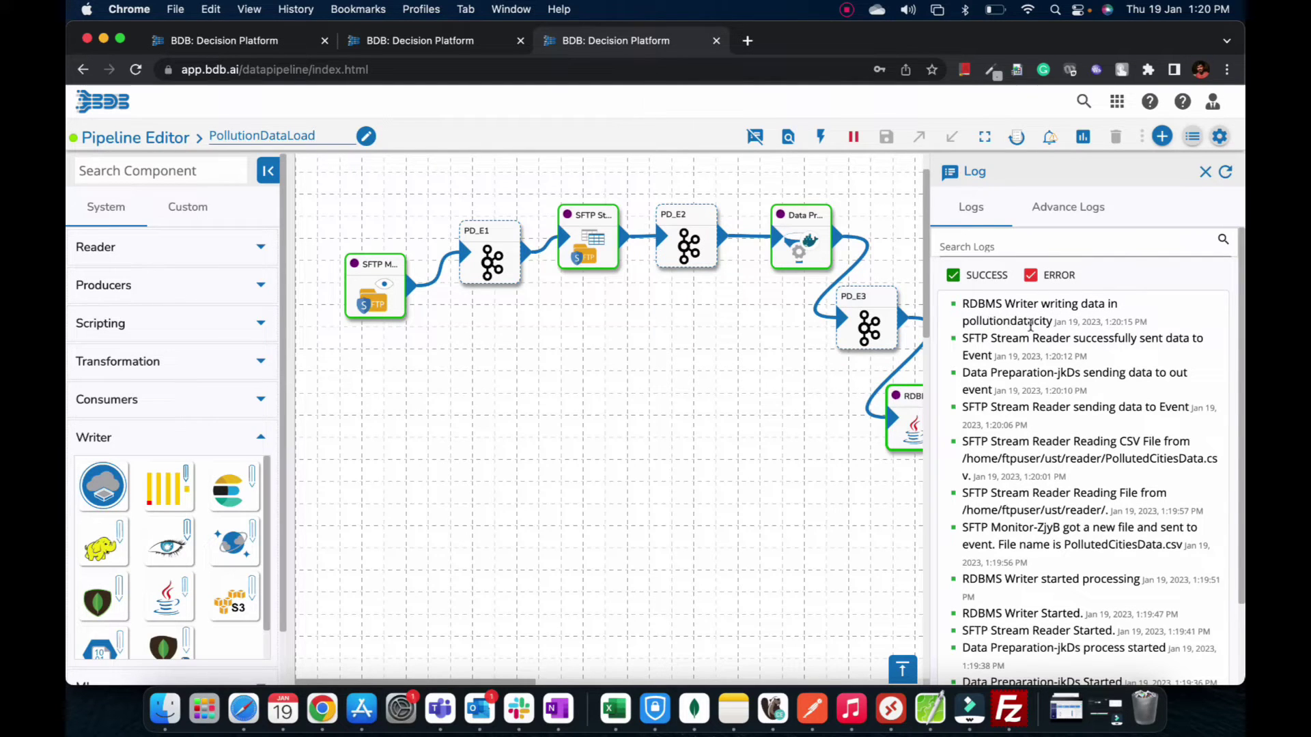
click(1226, 171)
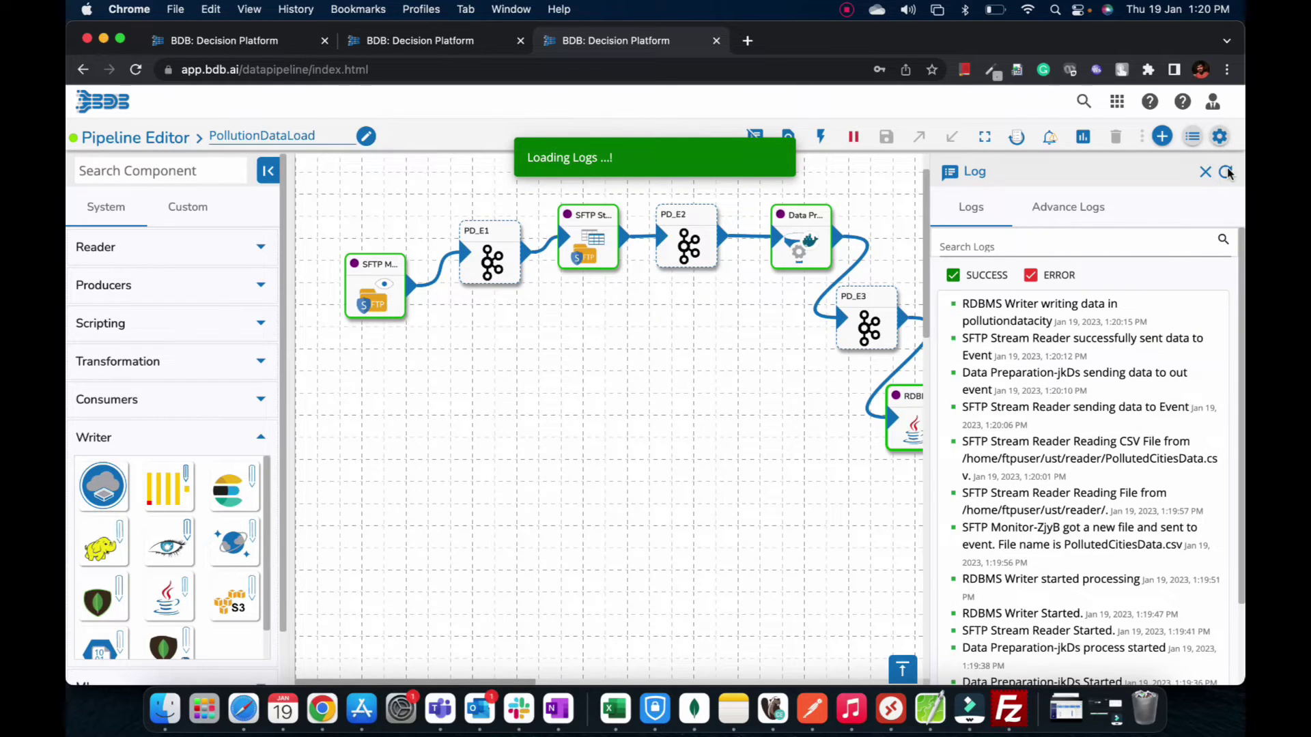
Open the RDBMS Writer's properties and dismiss the browser's password warning.
scroll(757, 408, right, 5)
click(765, 416)
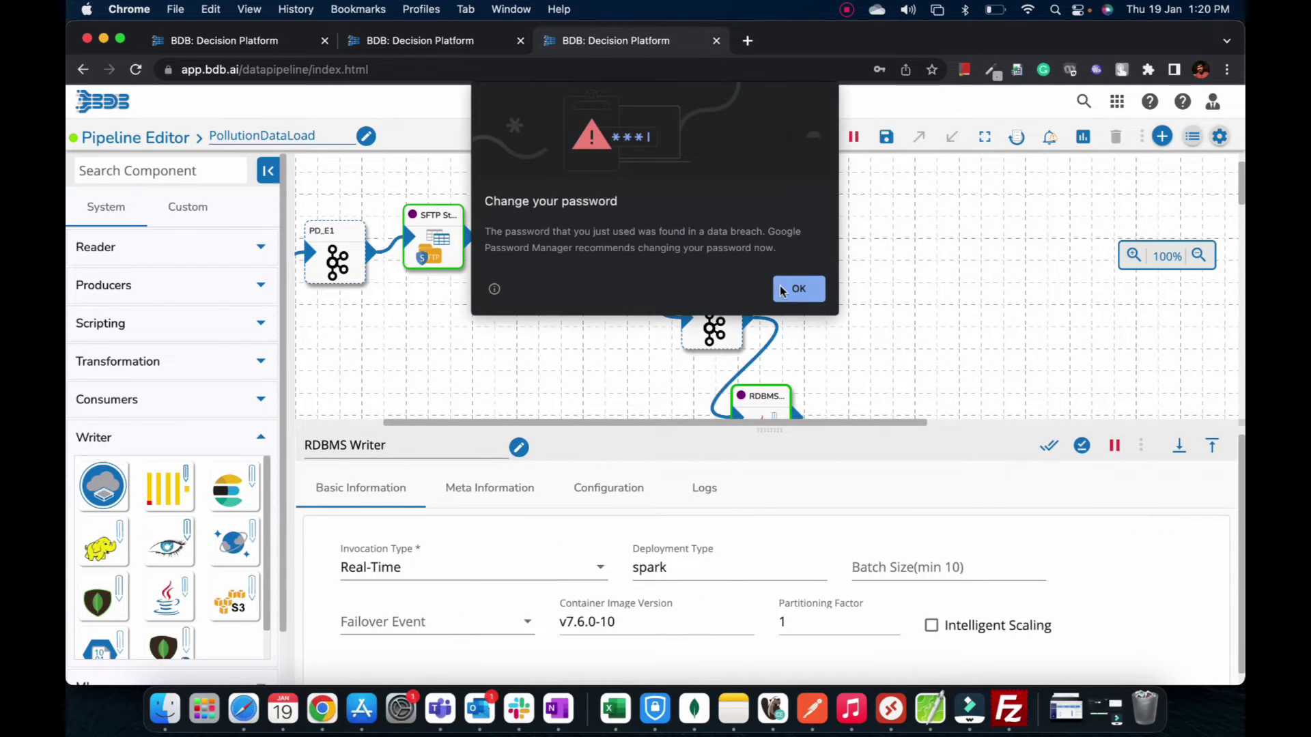
click(782, 289)
click(844, 303)
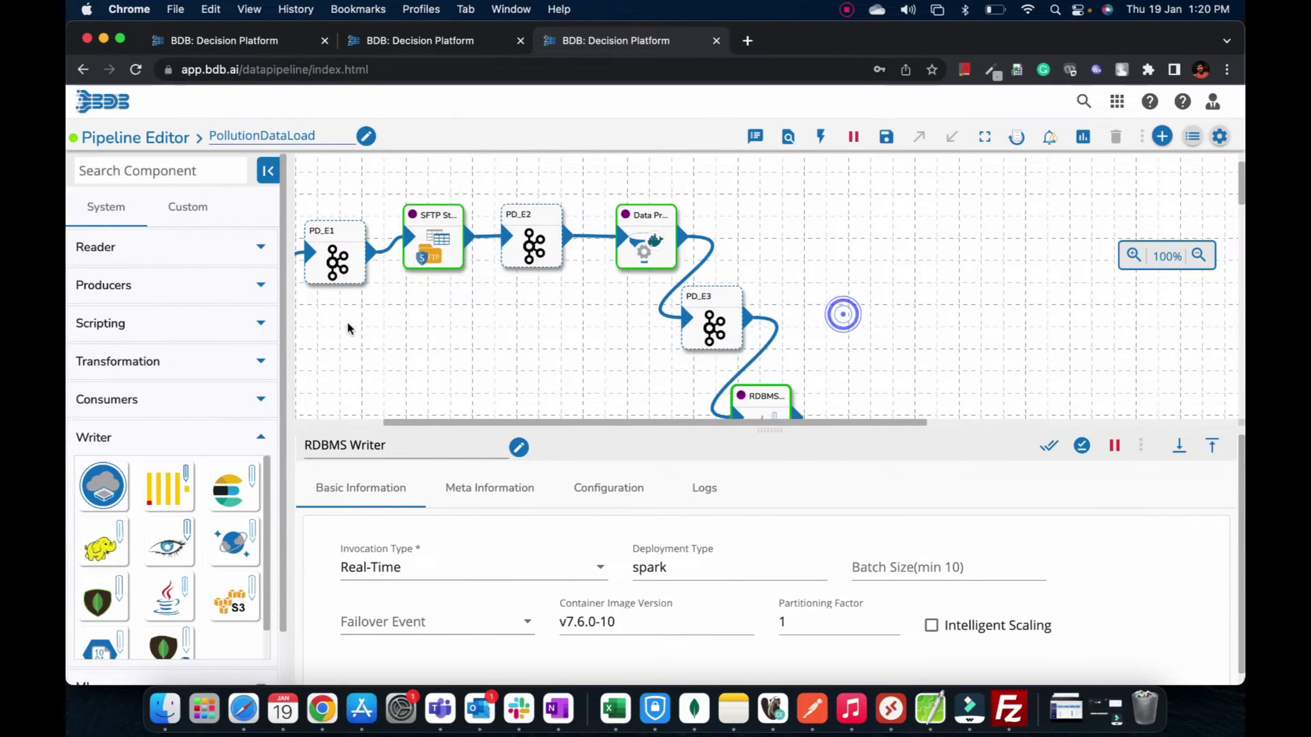
Check the meta info and data preview of event PD_E1 and preview the data in event PD_E2.
scroll(474, 261, left, 5)
click(474, 261)
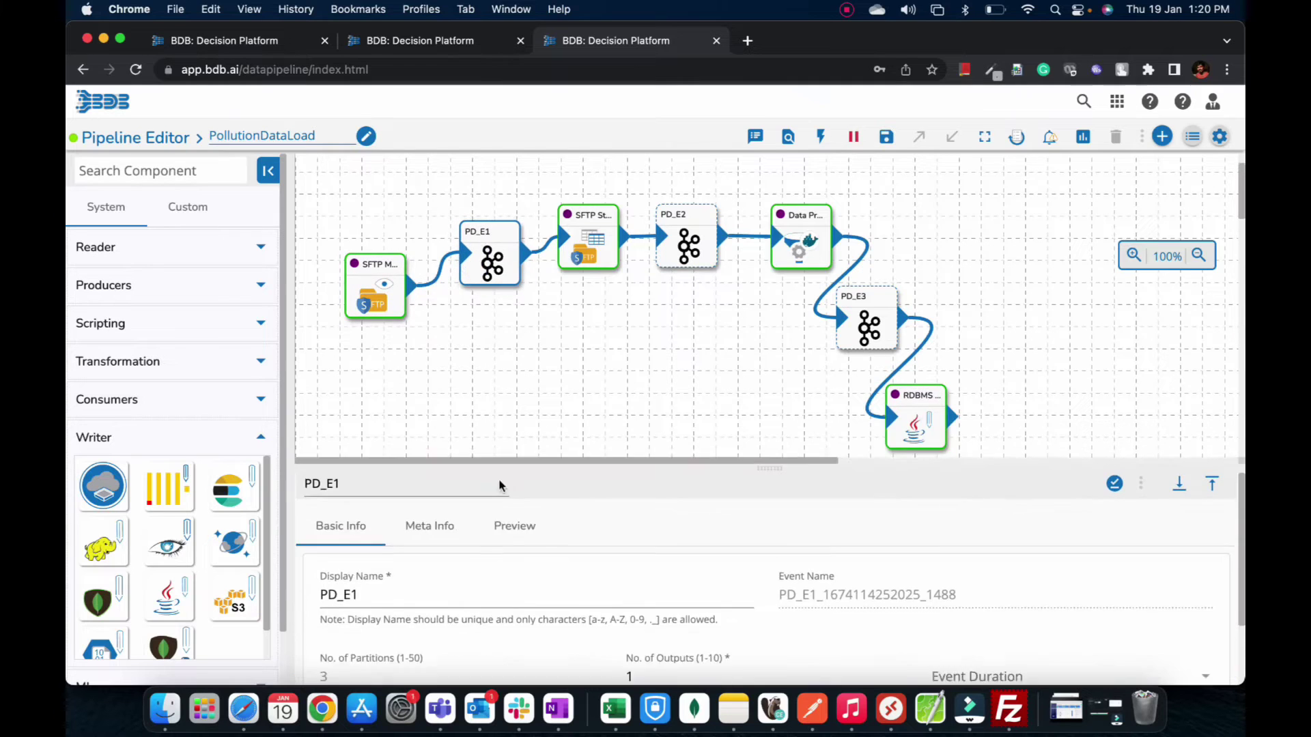
click(437, 489)
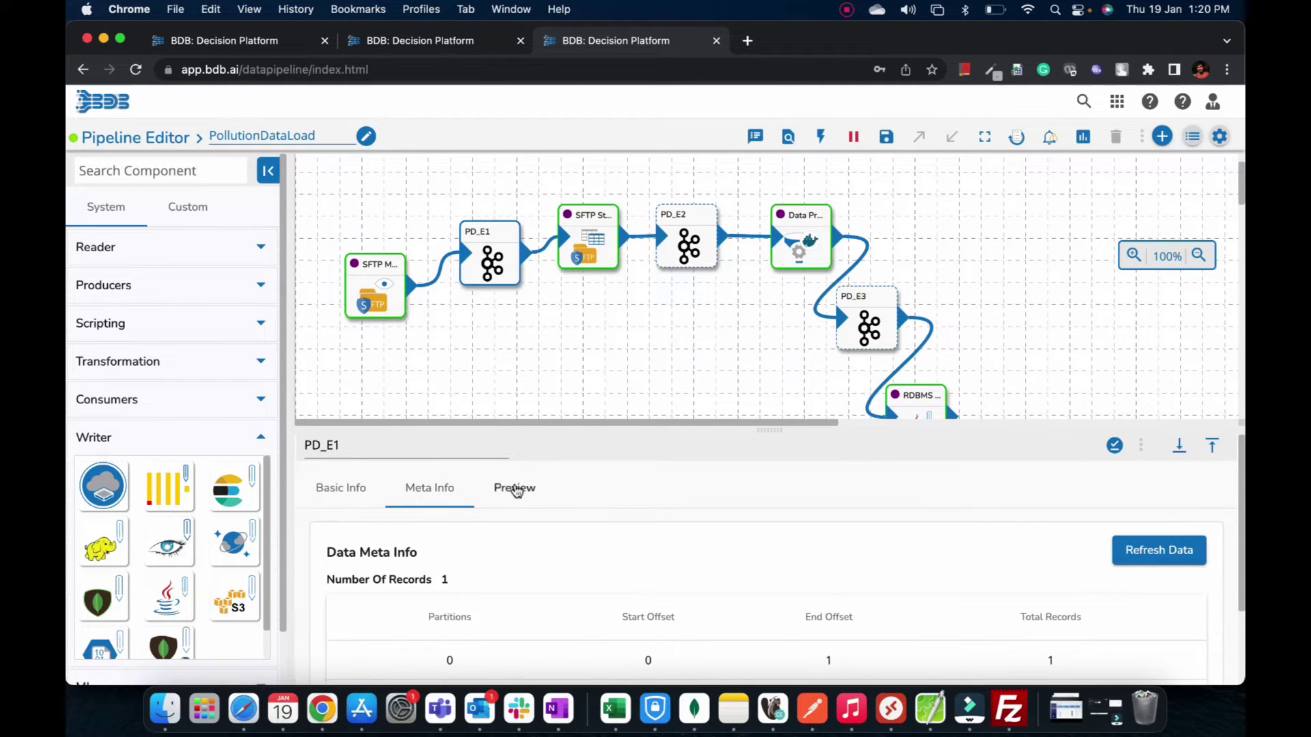
click(515, 489)
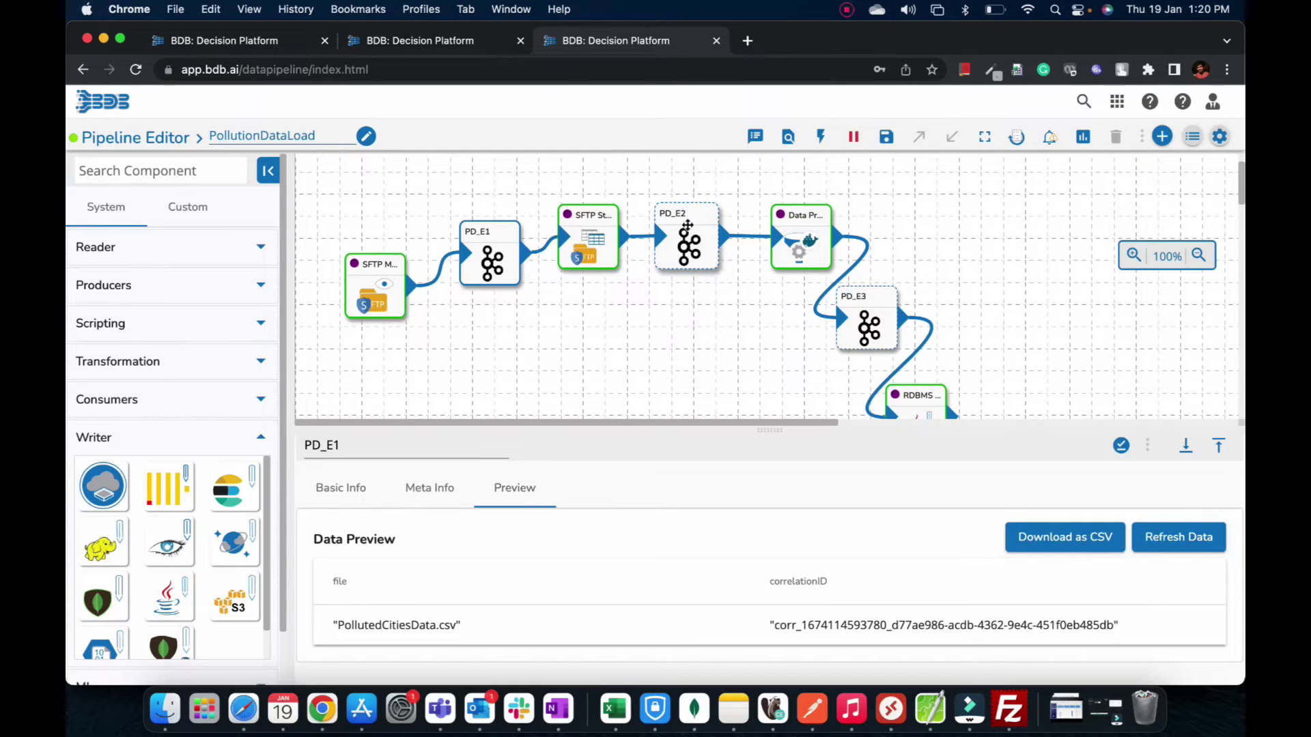
click(687, 228)
click(505, 489)
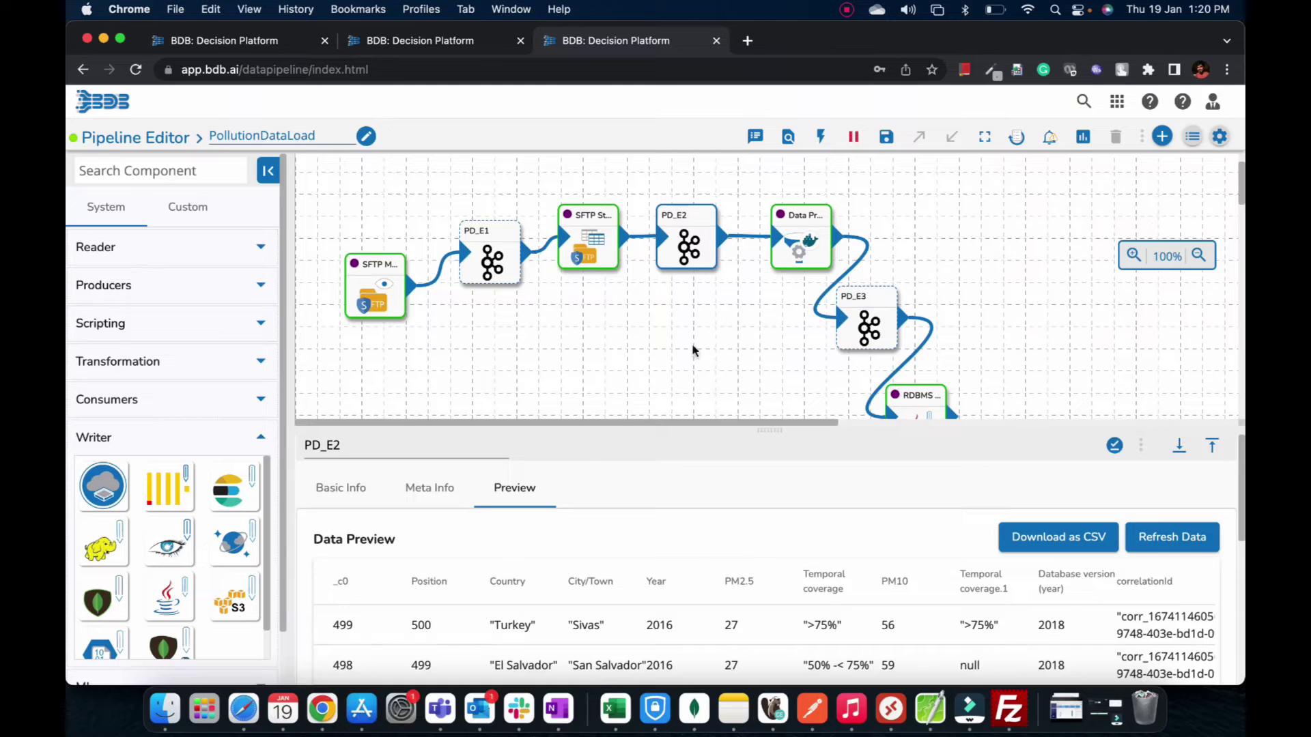
Review the Data Preparation component's meta information and examine the data preview of event PD_E3.
click(801, 242)
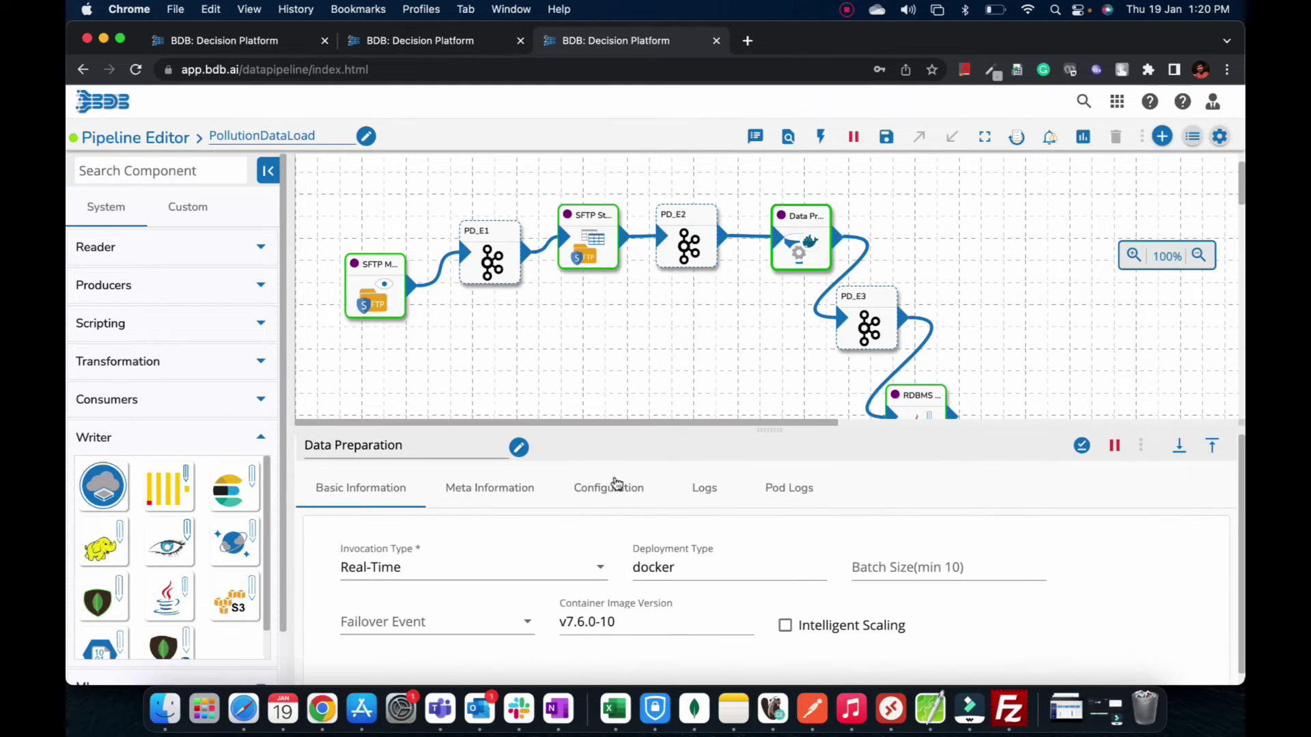
click(521, 497)
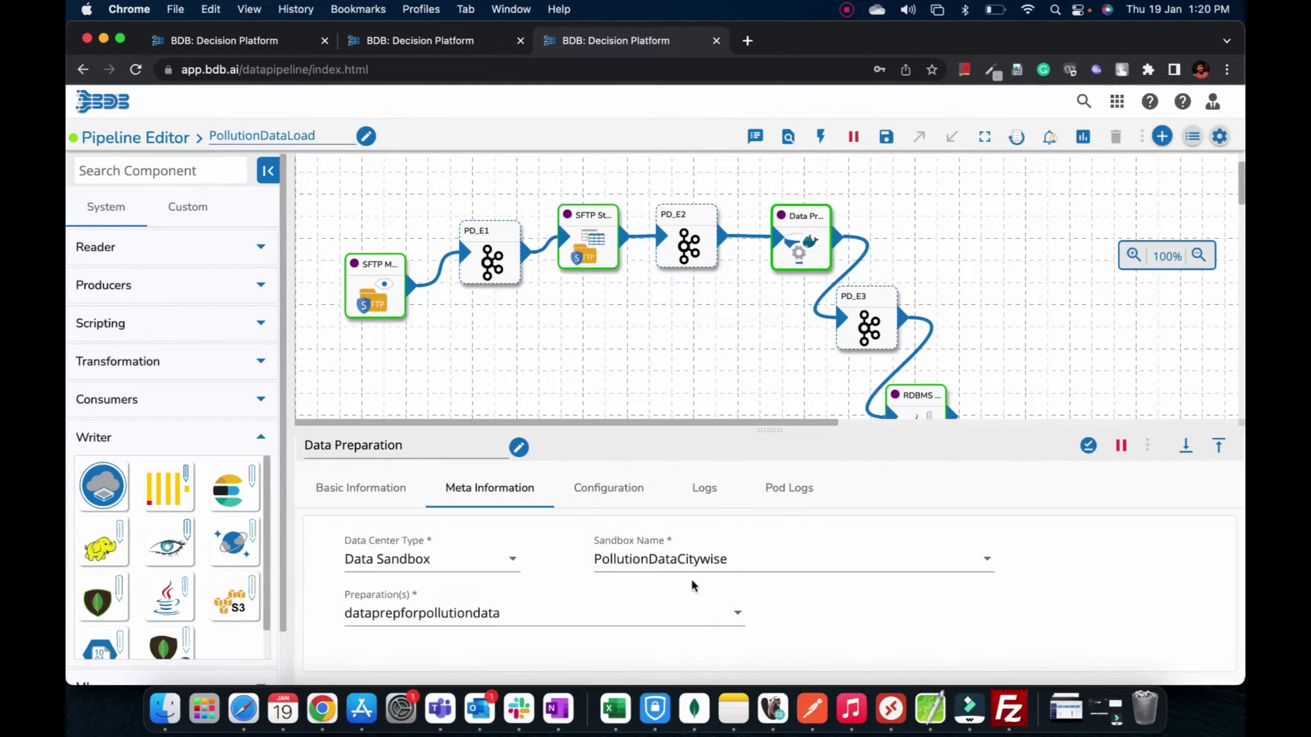
click(869, 321)
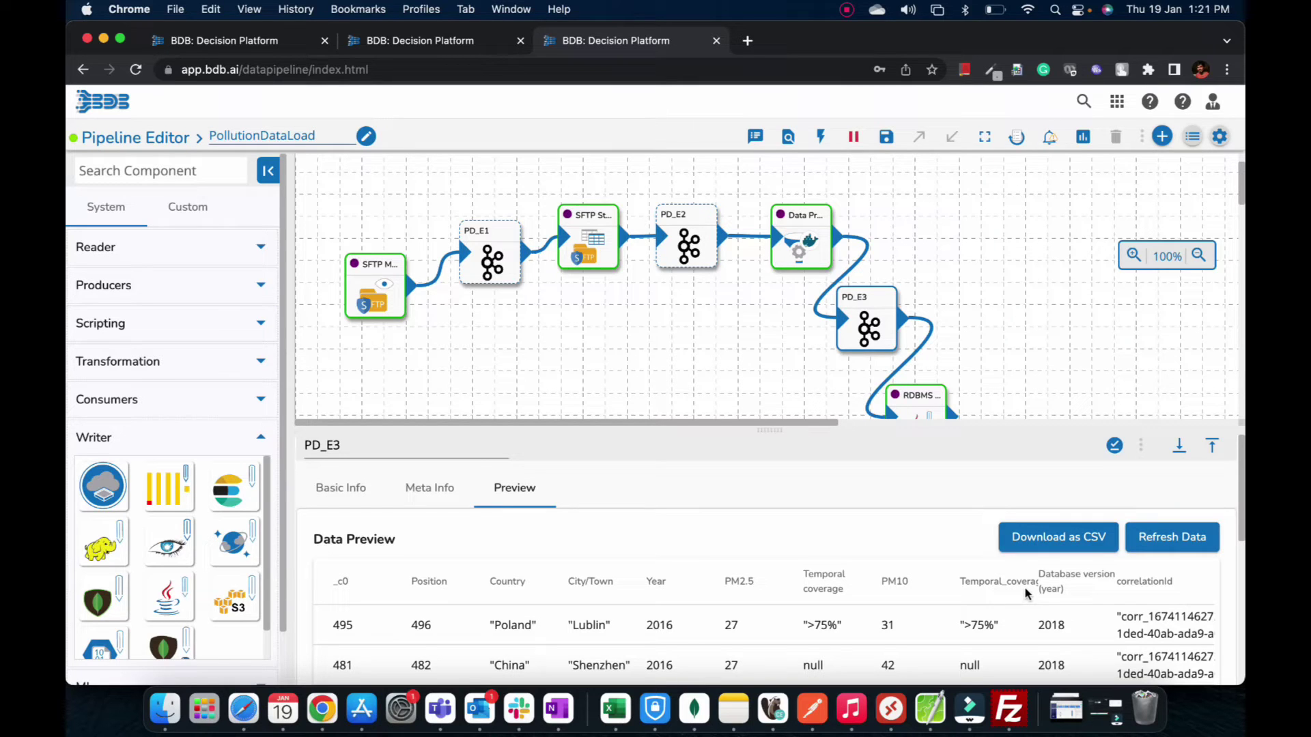
scroll(418, 605, down, 3)
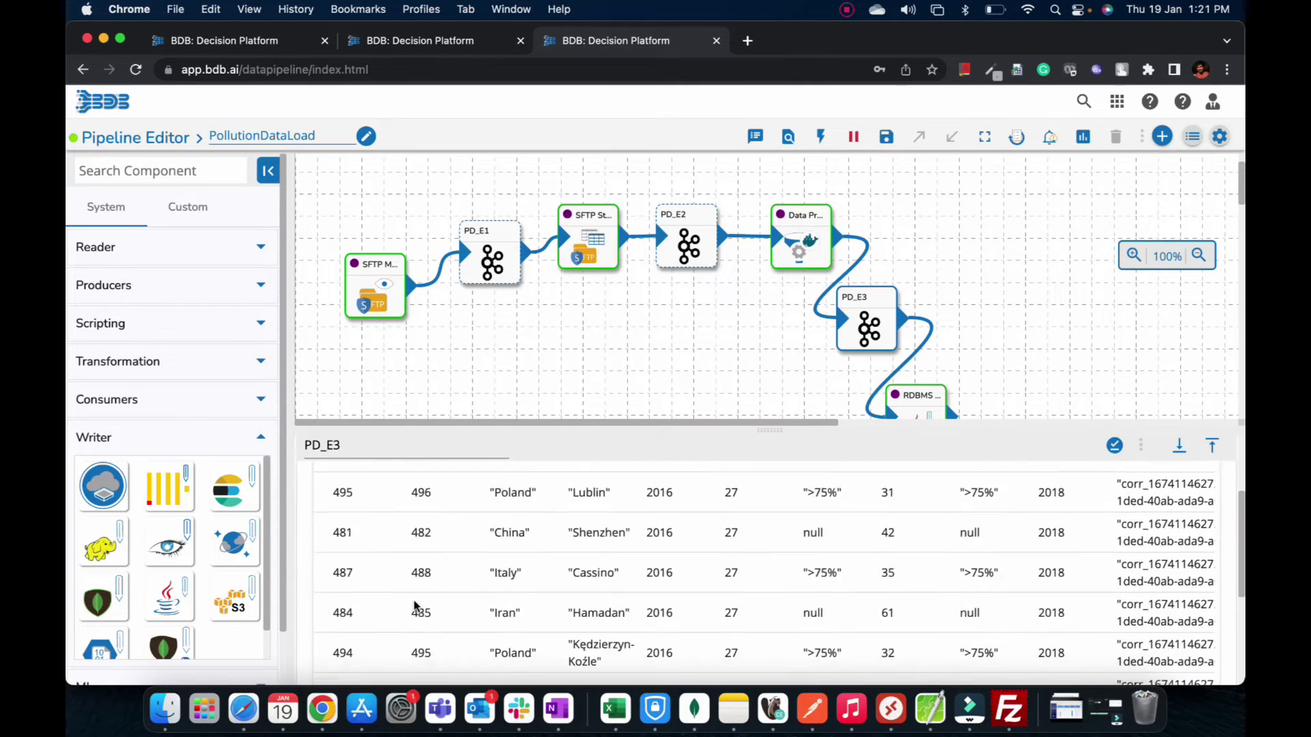
scroll(437, 608, up, 3)
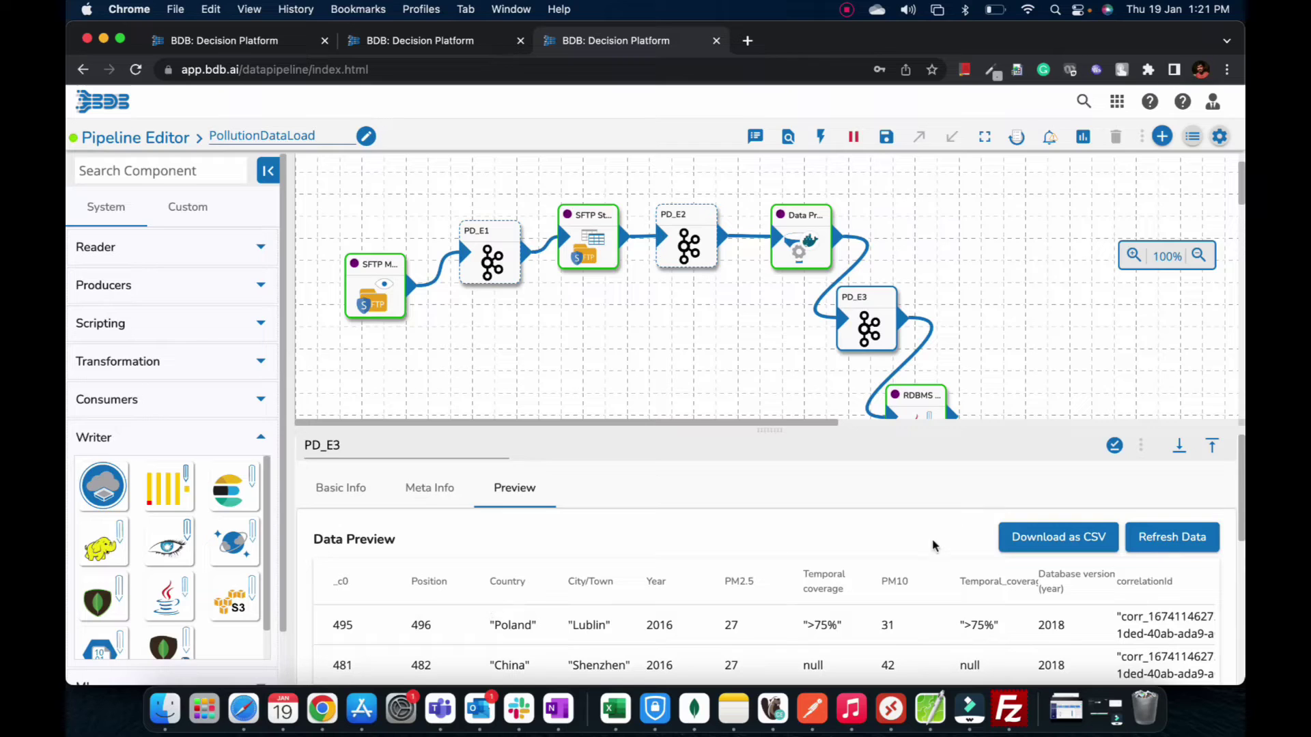
Examine the RDBMS Writer's component logs, refreshing them, and review its configuration and meta information.
scroll(931, 389, down, 3)
click(921, 278)
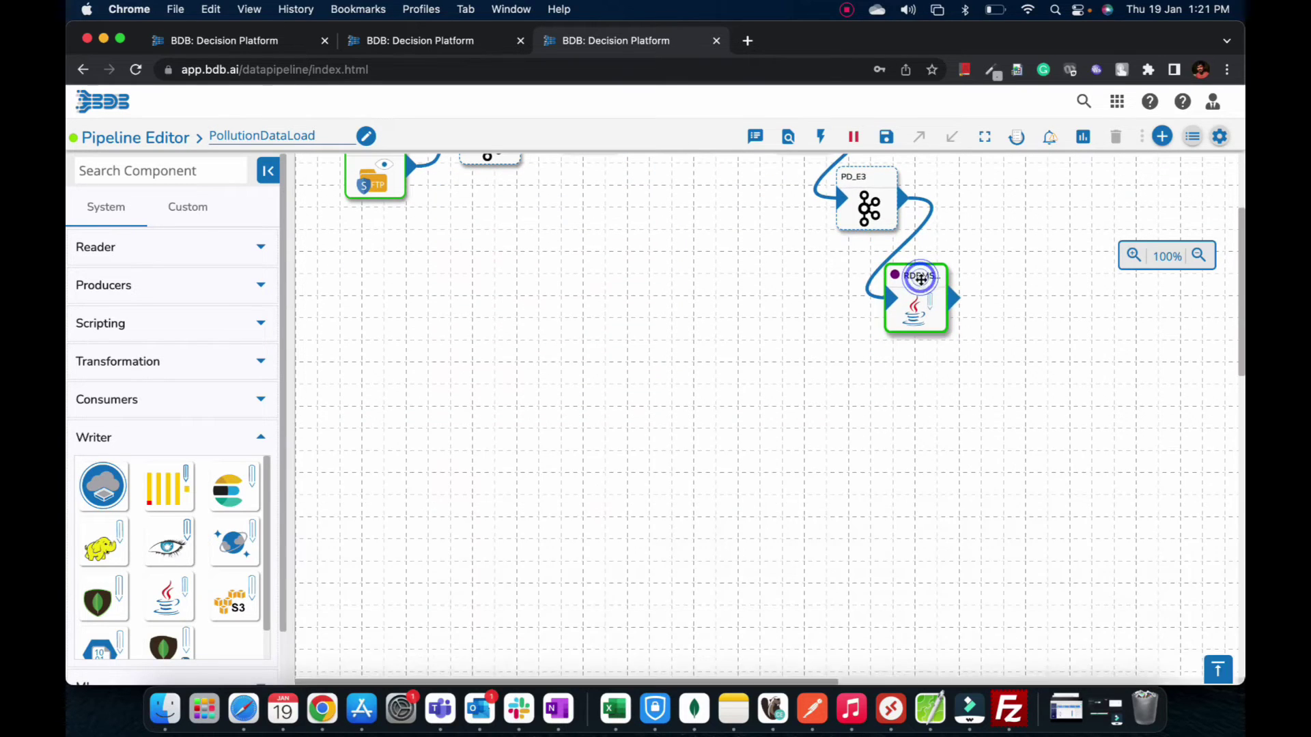
click(710, 487)
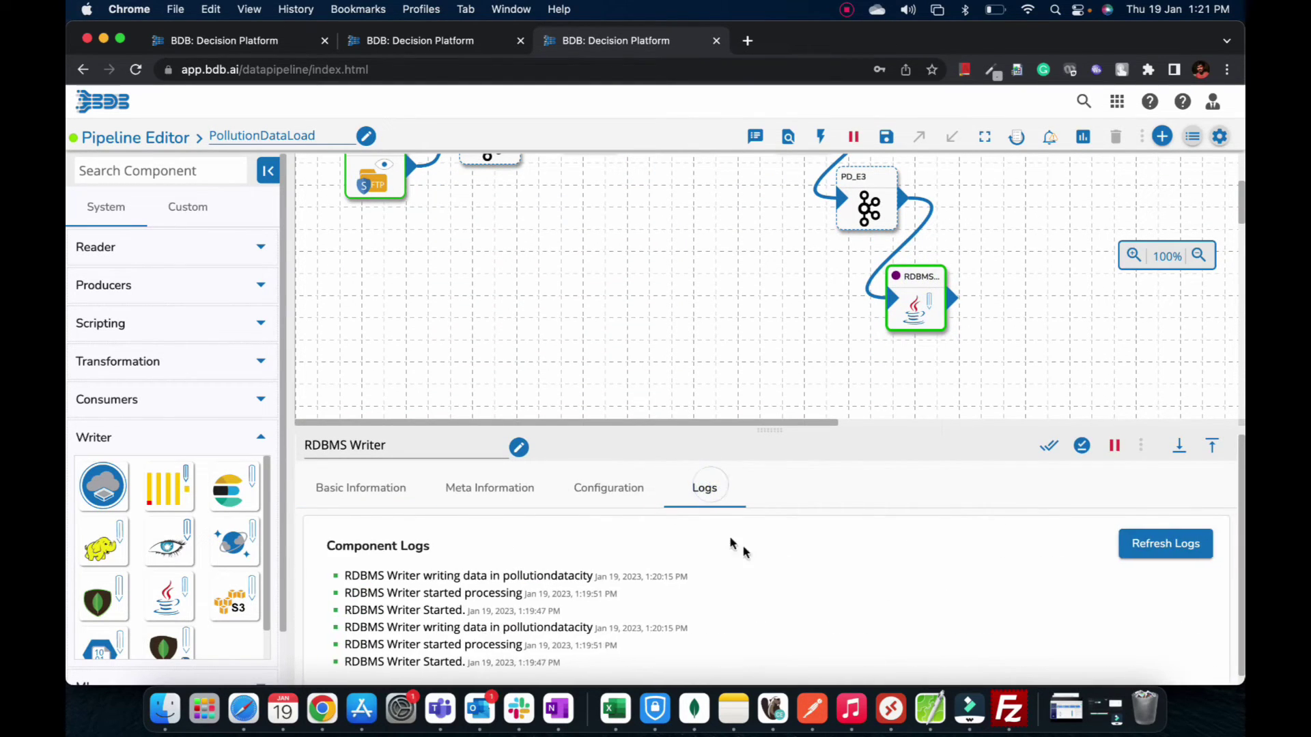
click(1151, 555)
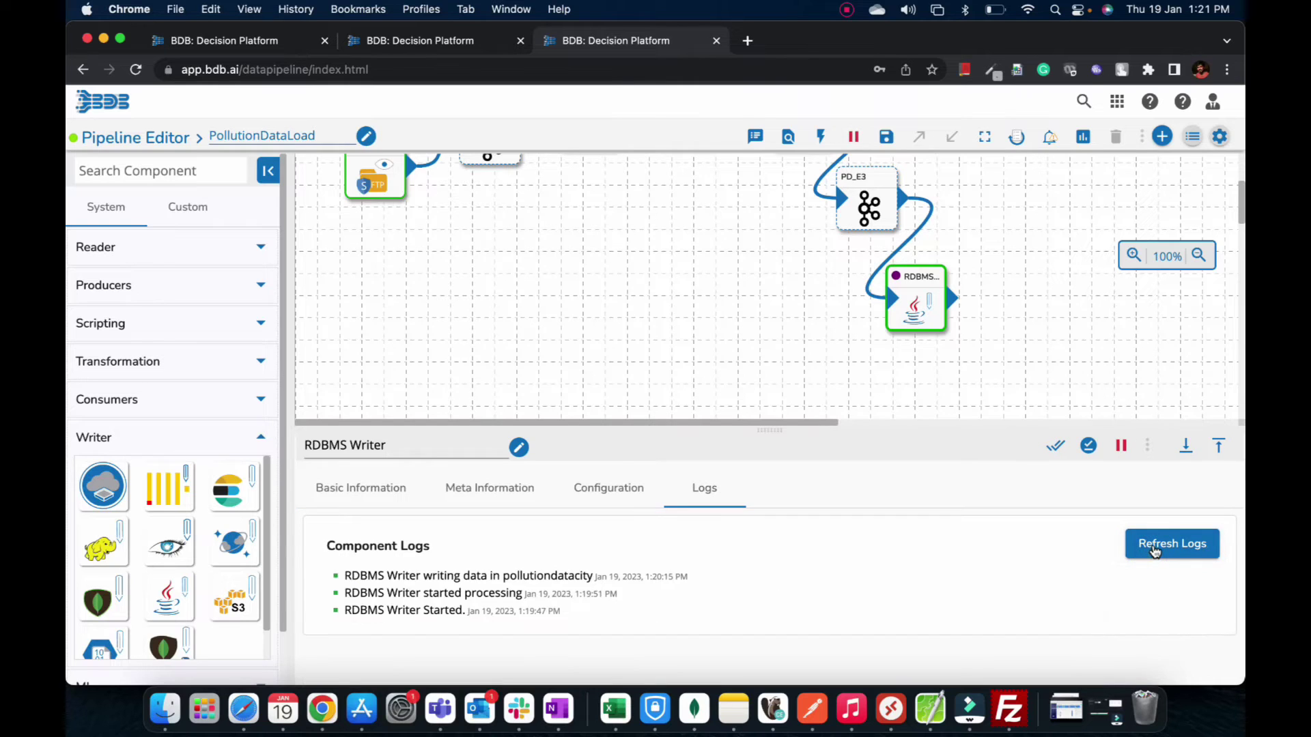
click(1152, 543)
click(606, 490)
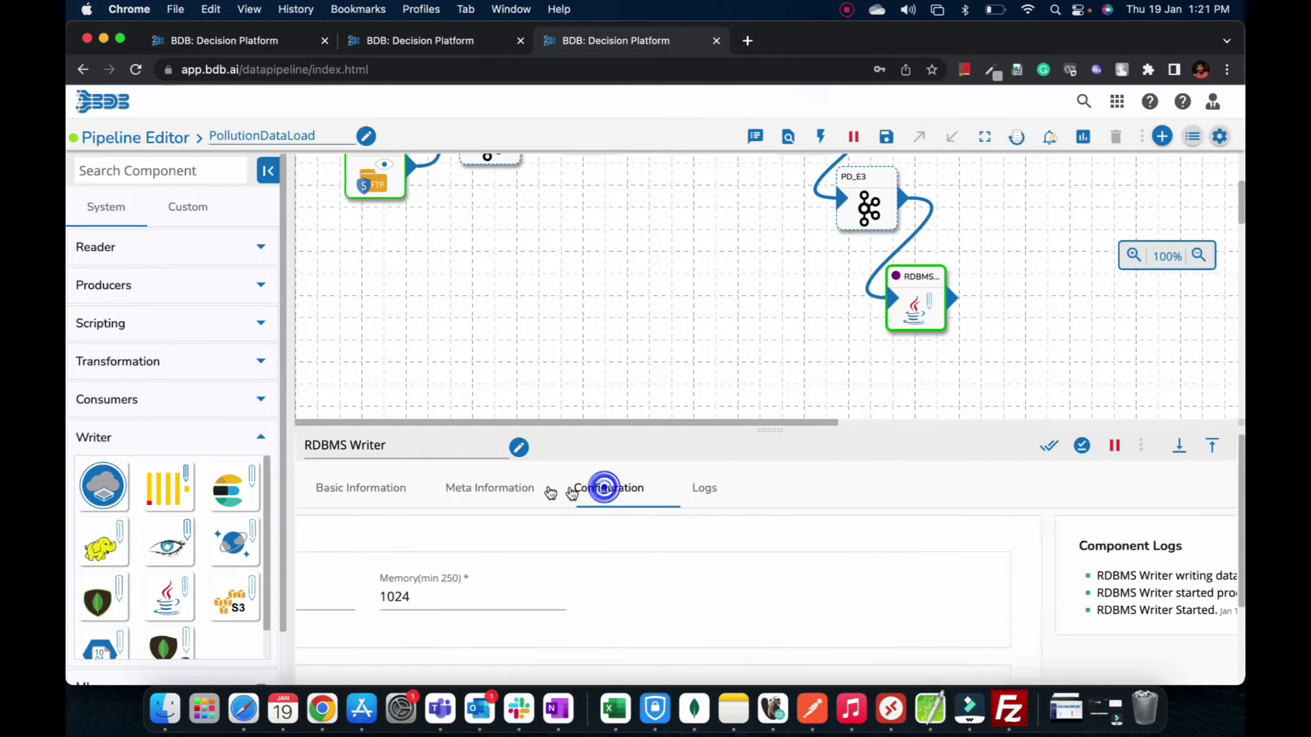
click(498, 492)
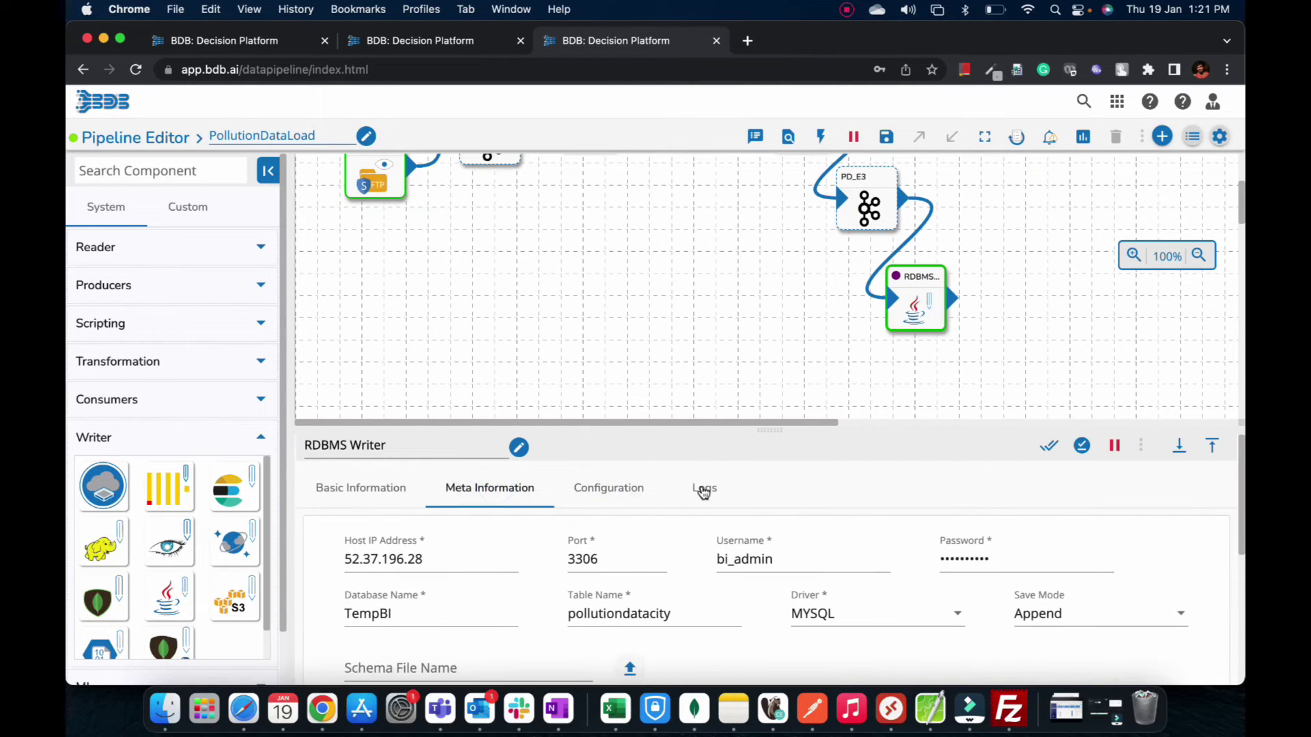
click(703, 490)
click(1193, 546)
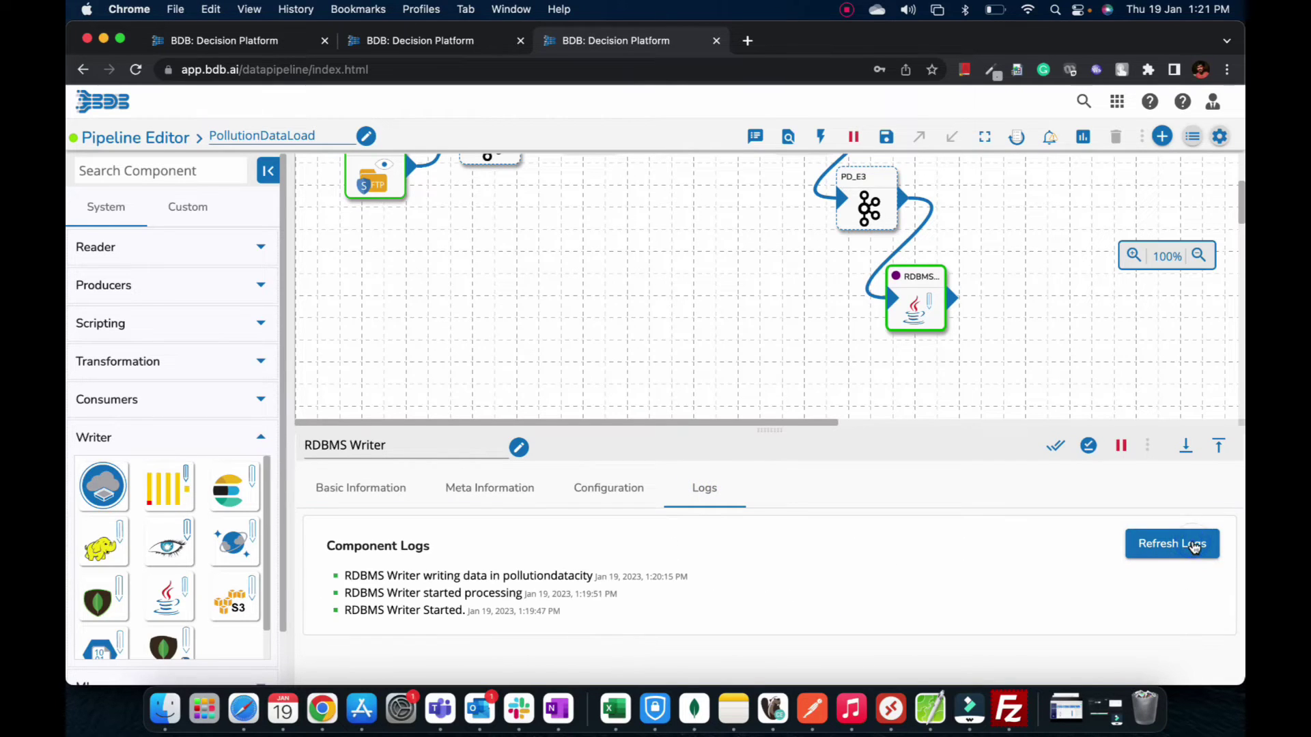
Reload the pipeline's logs and check the RDBMS Writer's entry for the pollutiondatacity table.
click(755, 136)
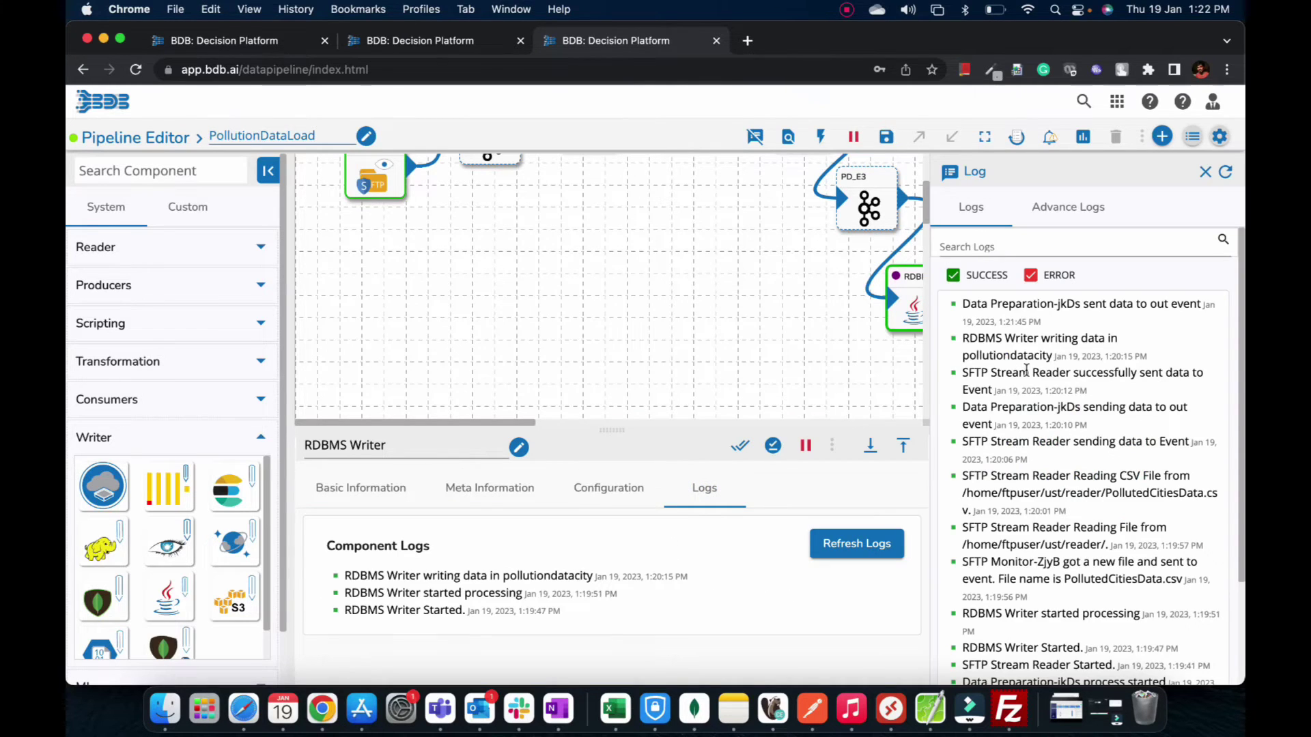
click(1226, 172)
click(1003, 358)
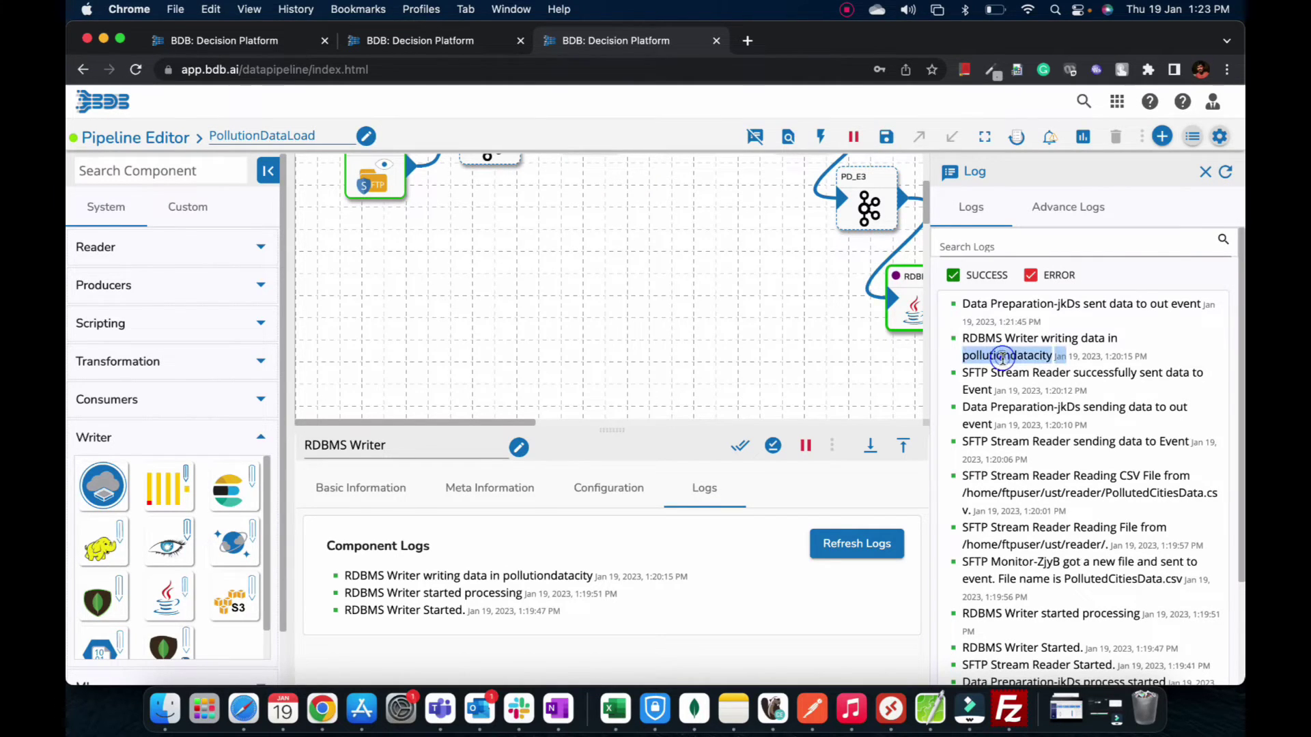
click(796, 355)
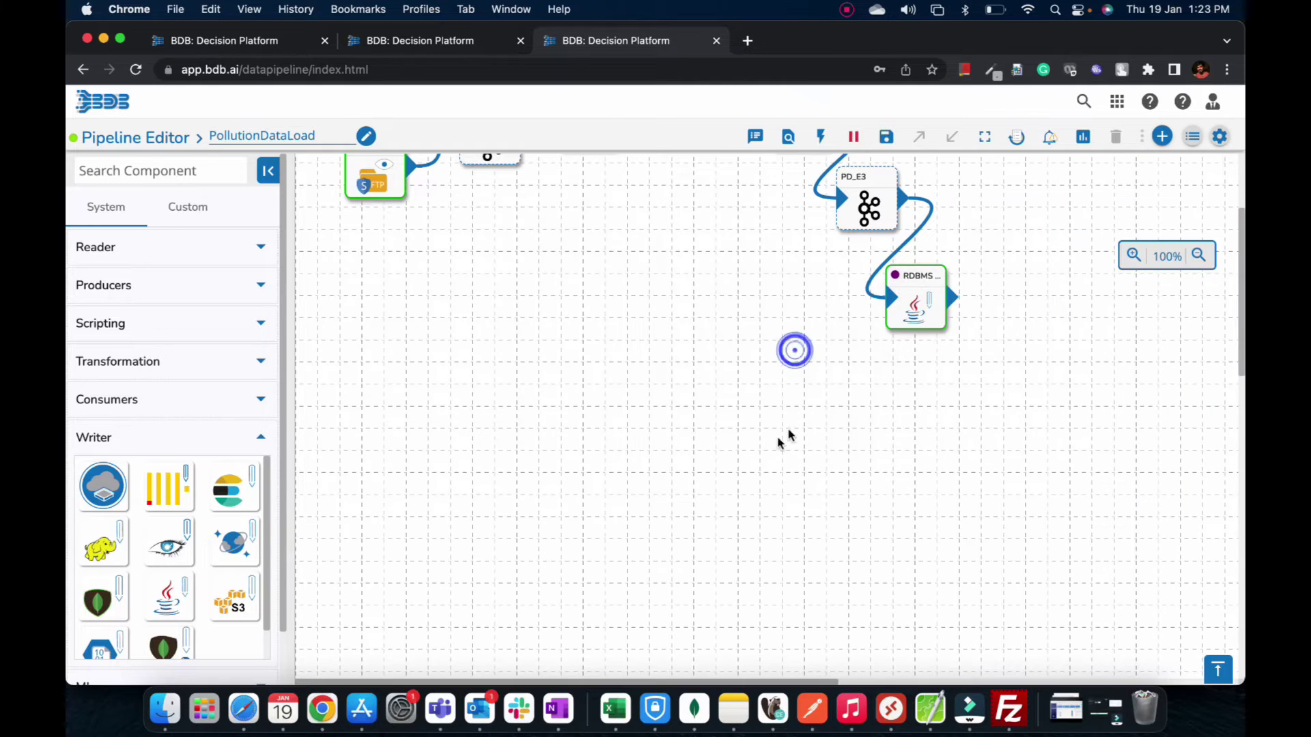
Switch to DBeaver, refresh the TempBI database and locate the pollutiondatacity table.
key(ctrl+Left)
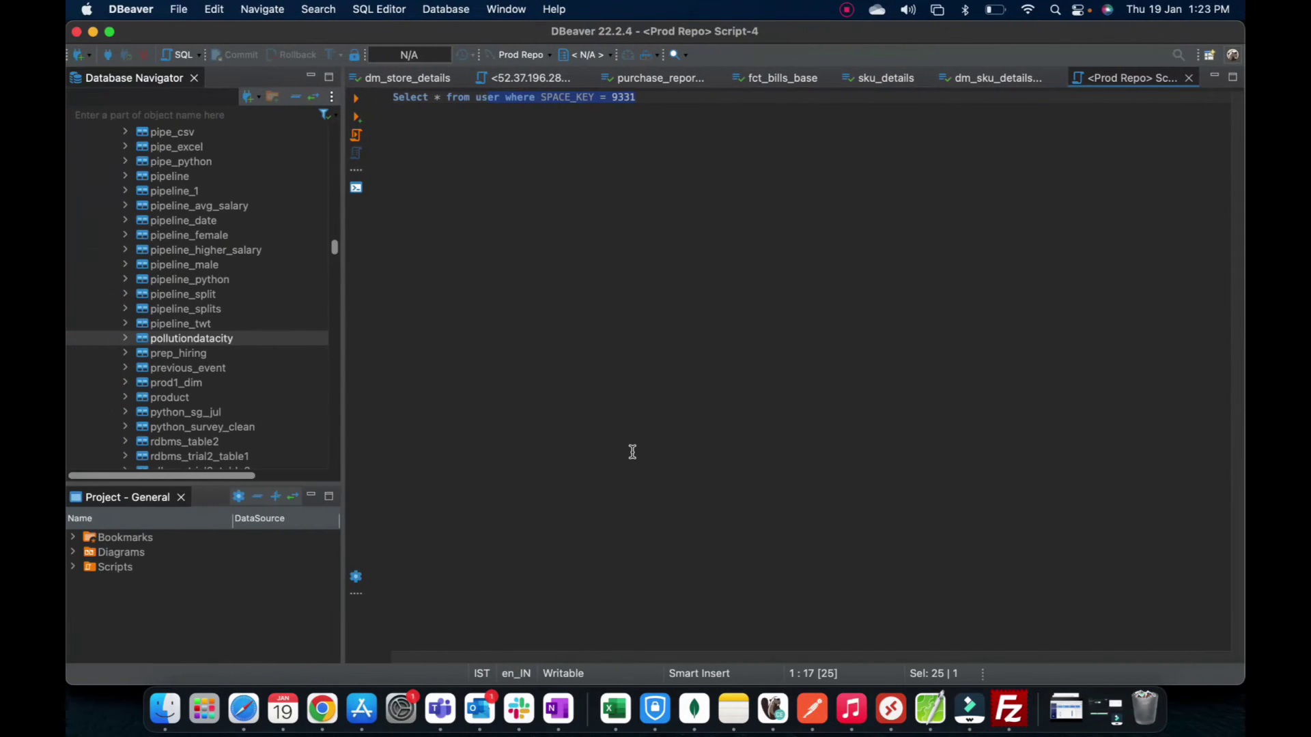
scroll(218, 256, up, 15)
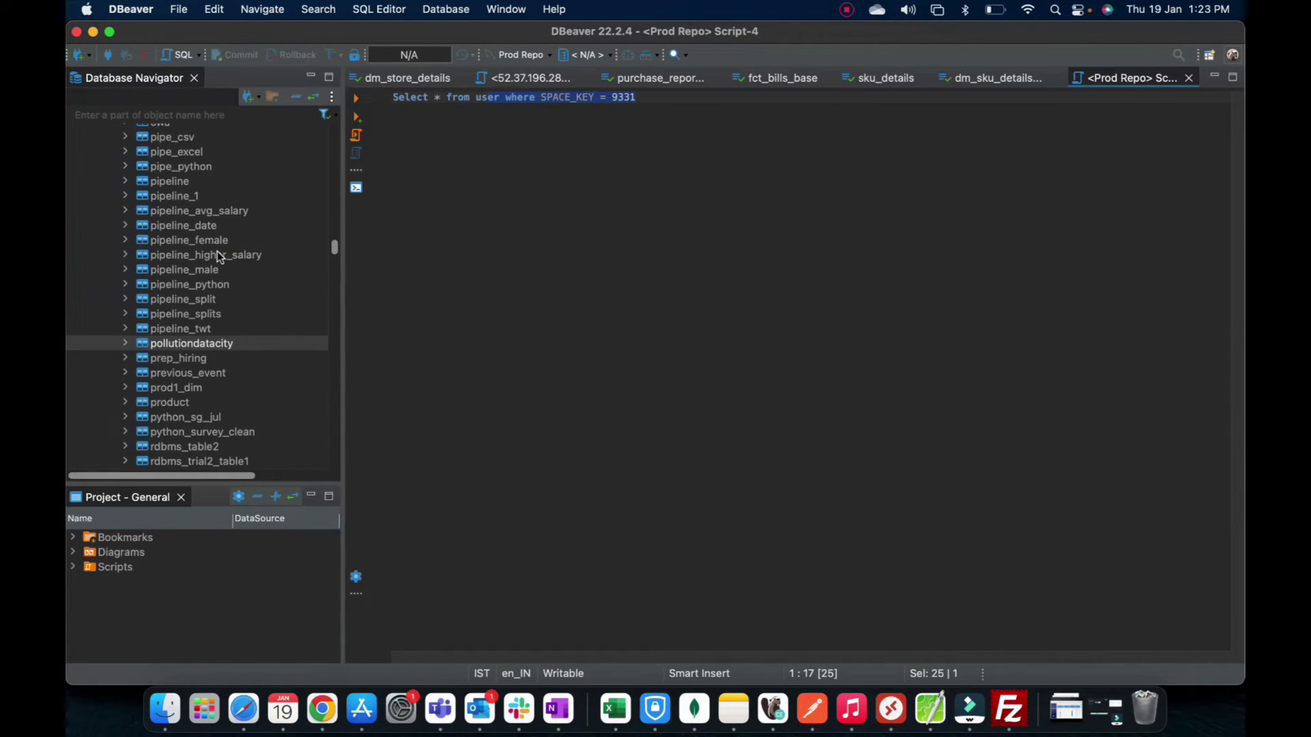
scroll(219, 257, up, 15)
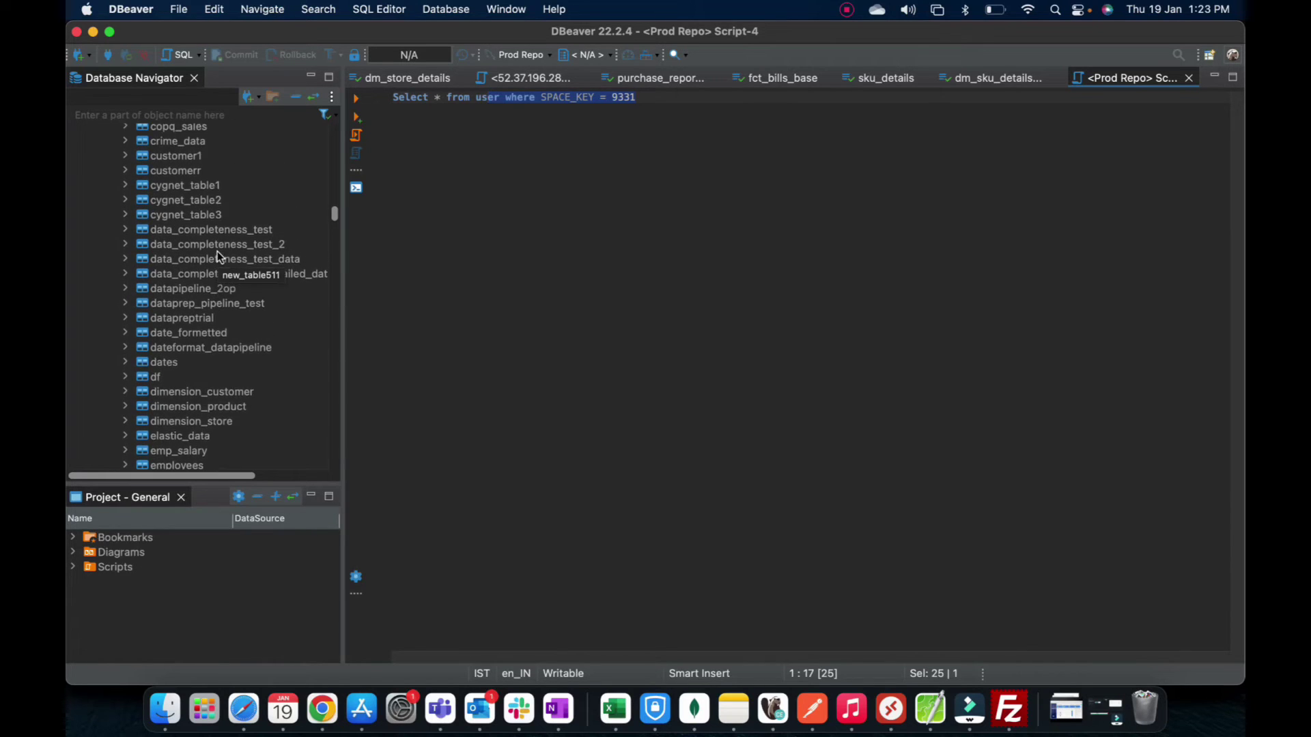
scroll(218, 257, up, 15)
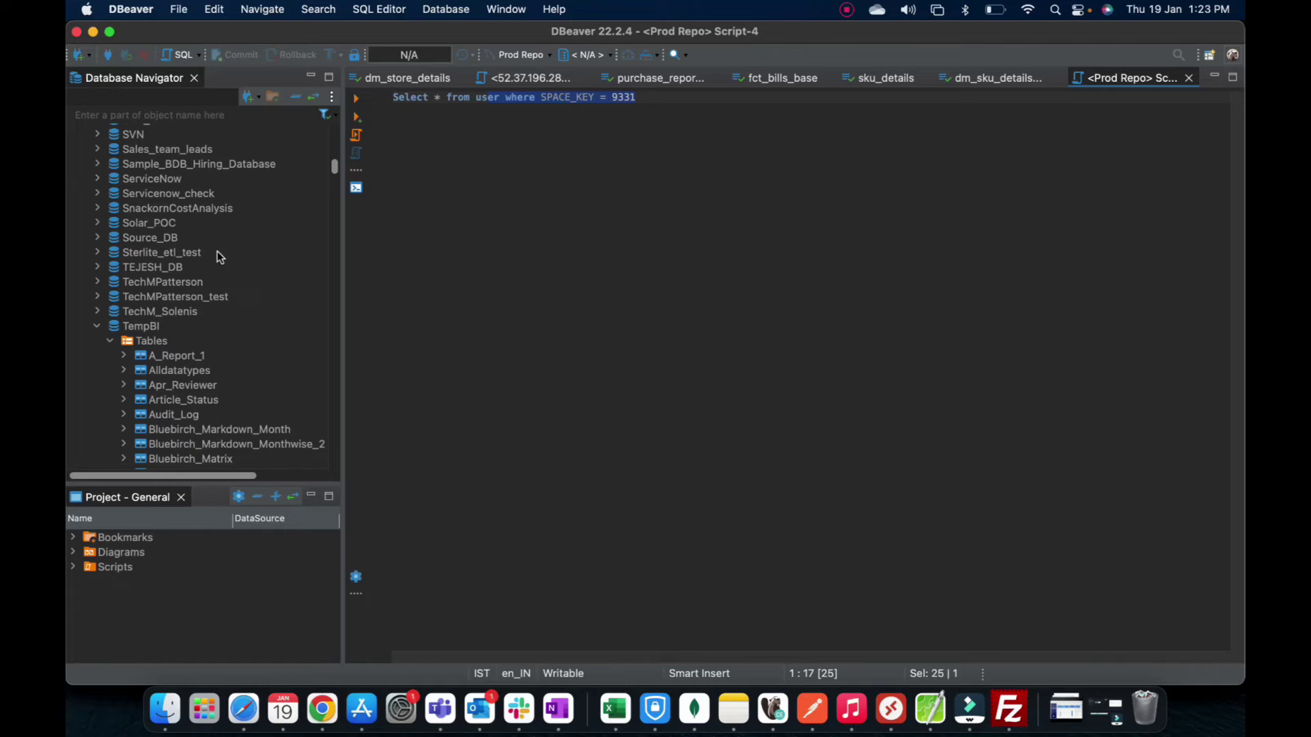
click(141, 326)
right_click(141, 327)
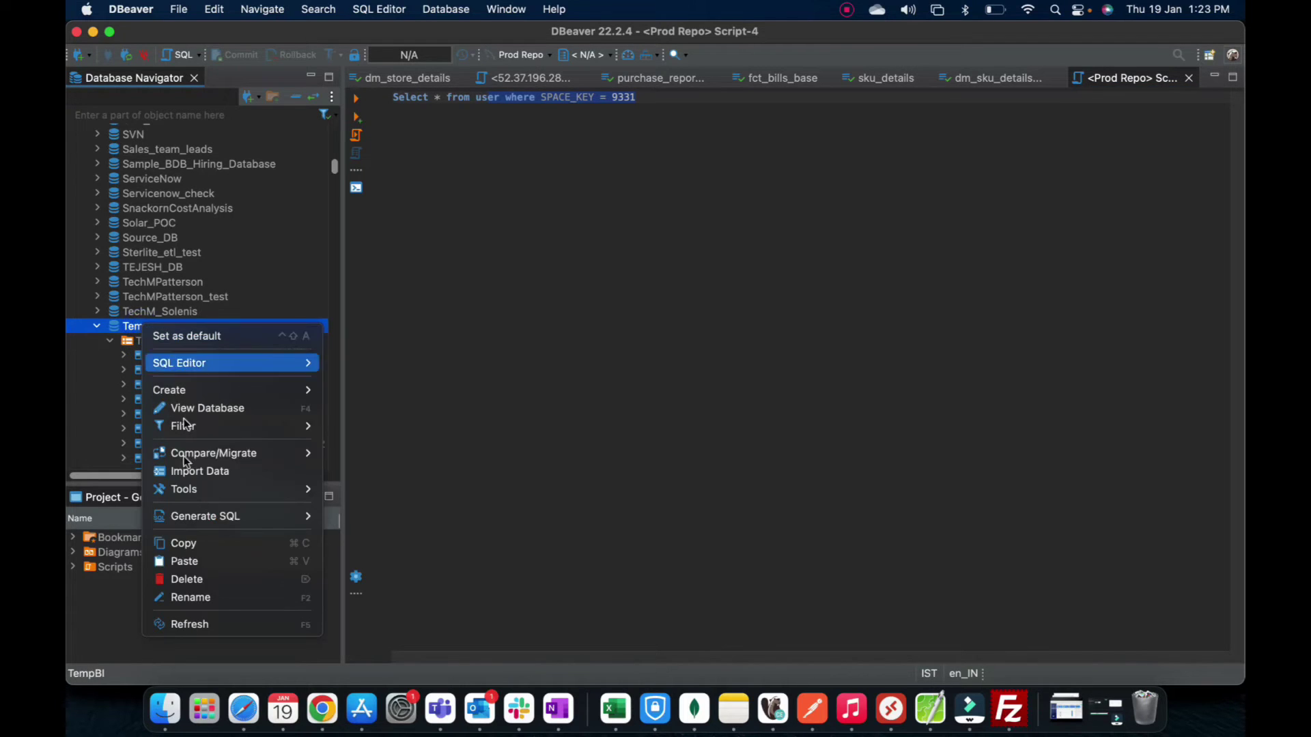
click(181, 629)
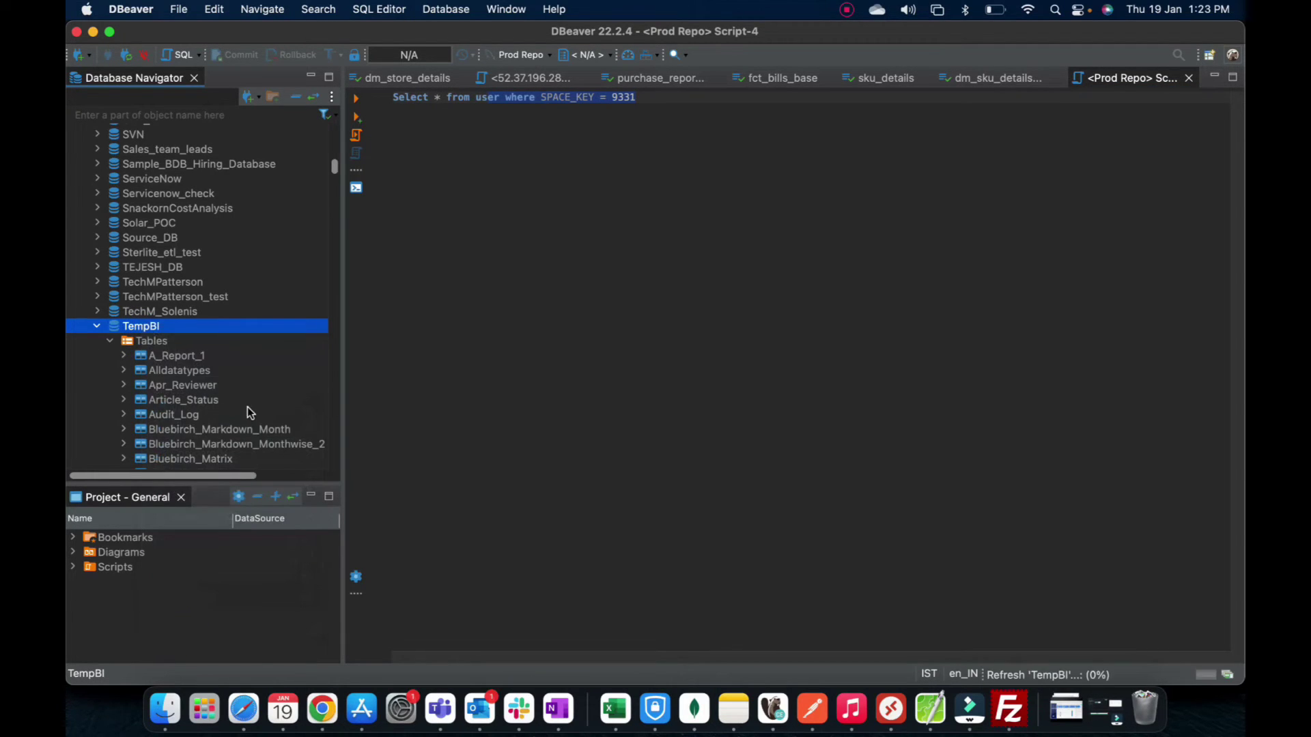
scroll(247, 407, down, 20)
scroll(248, 409, down, 15)
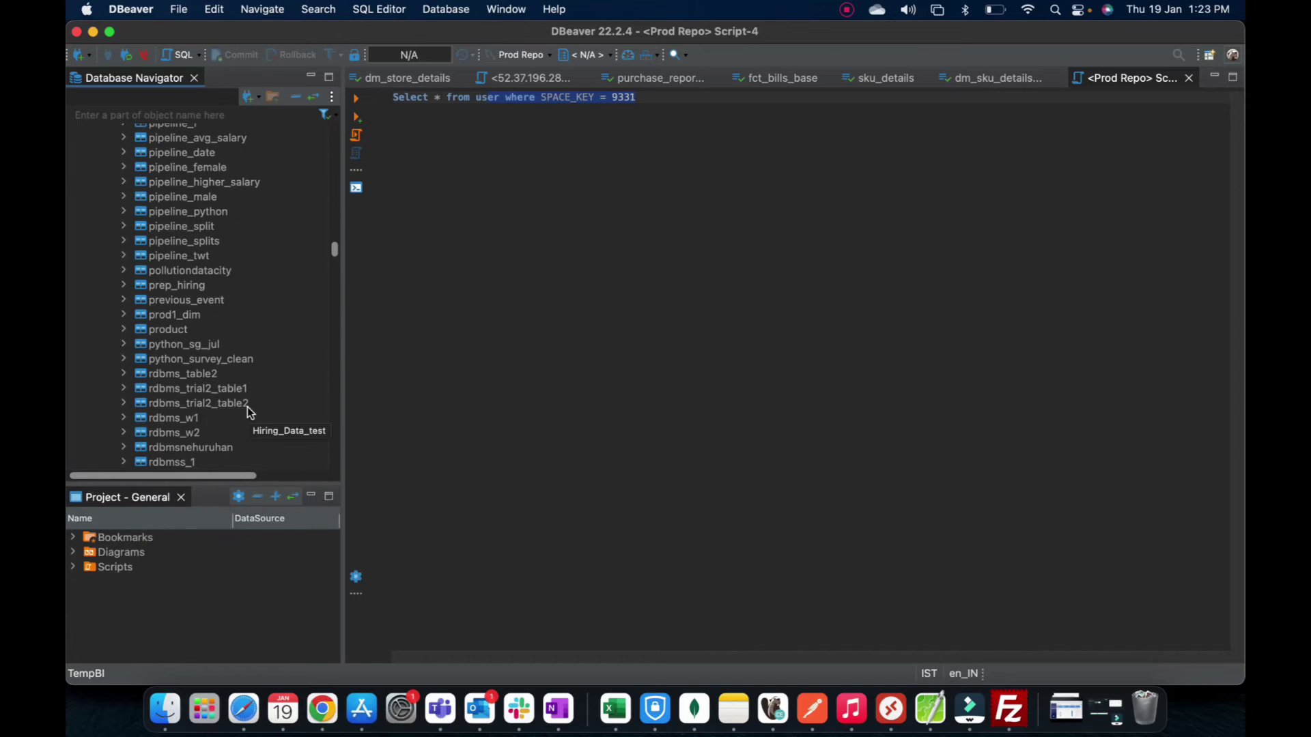
Open the data of TempBI's pollutiondatacity table and examine its columns and rows through to the last loaded record.
scroll(247, 407, down, 3)
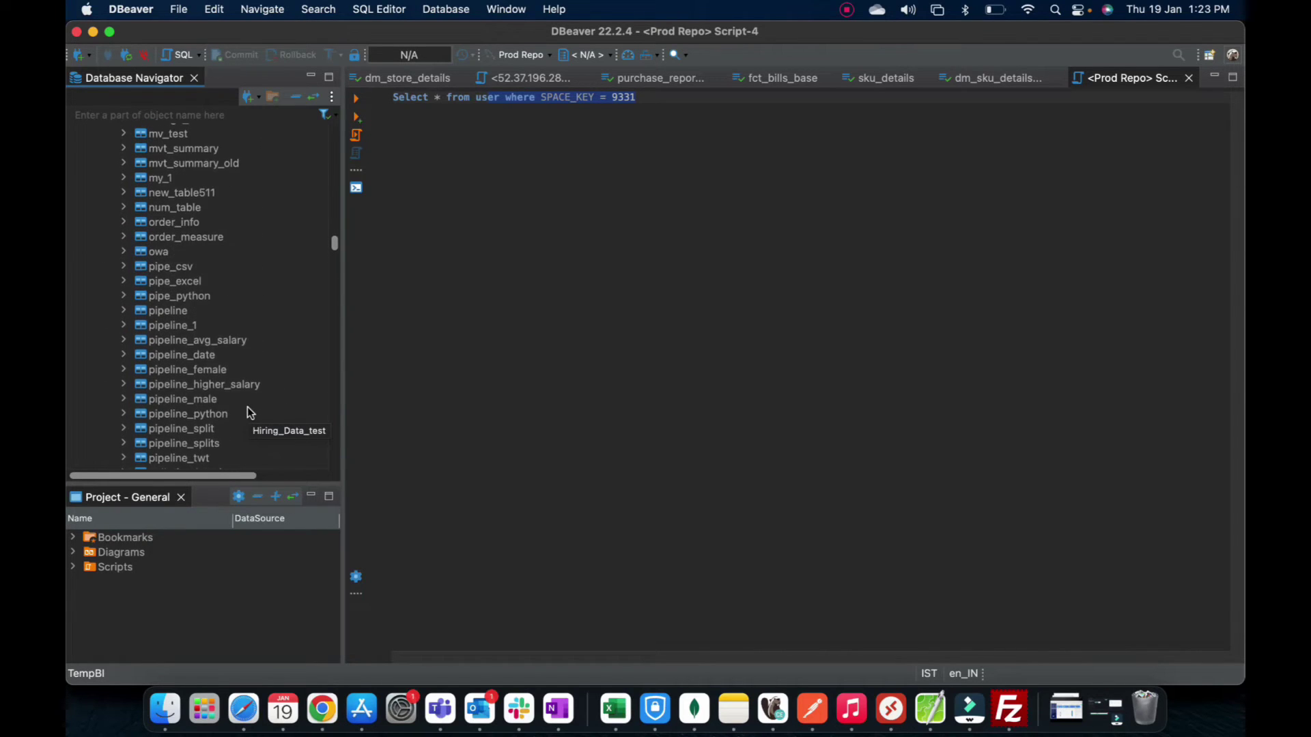
click(186, 321)
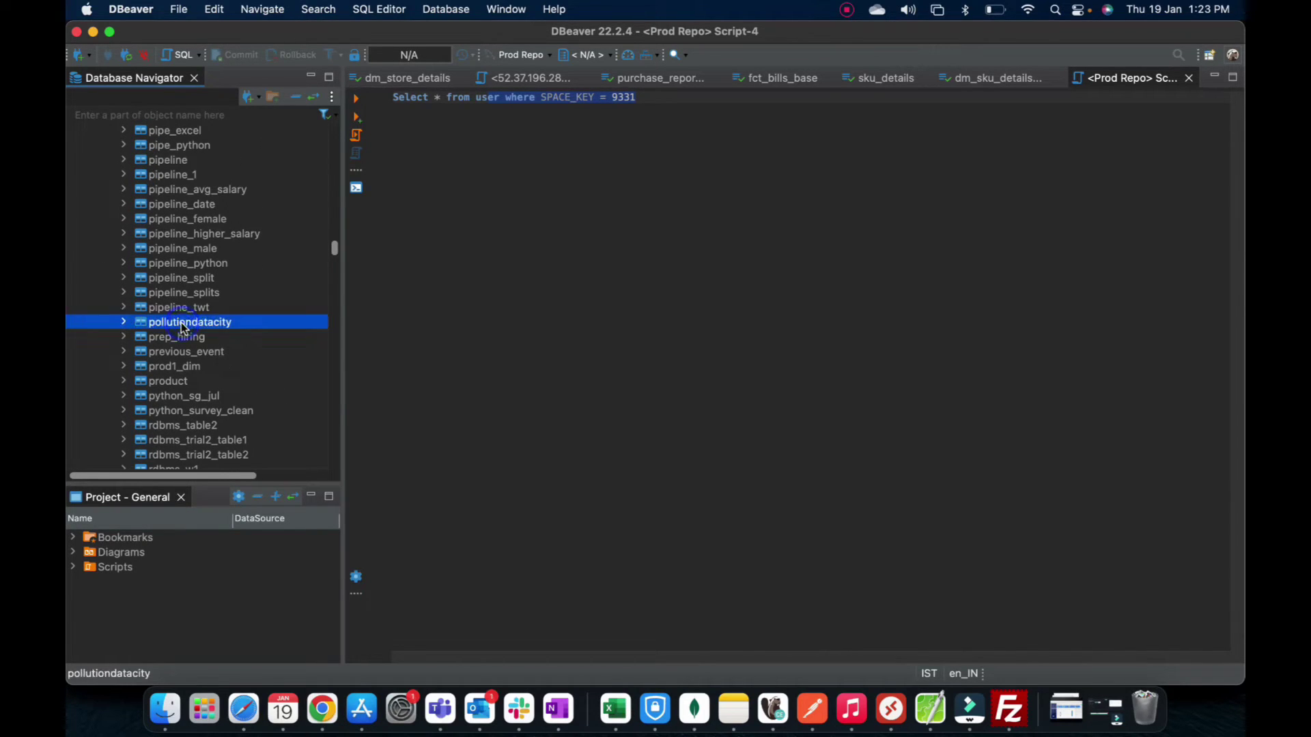
right_click(183, 322)
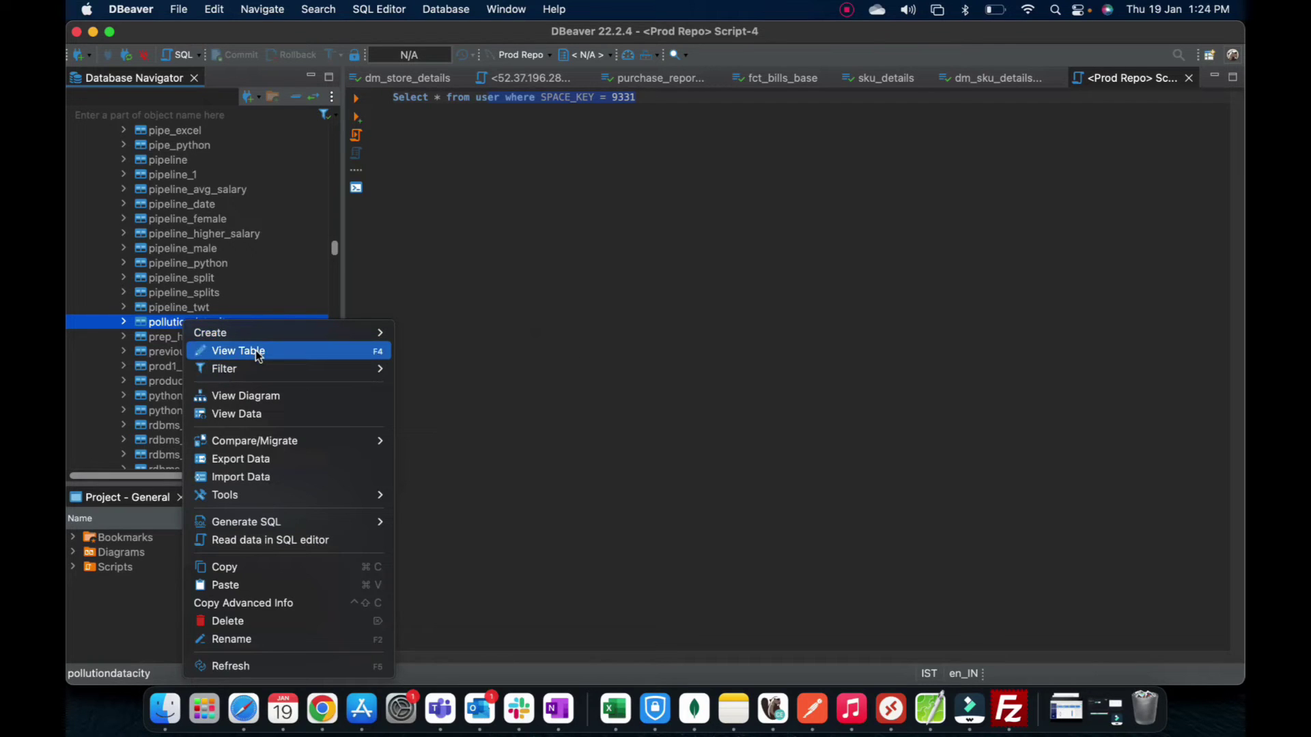
click(250, 415)
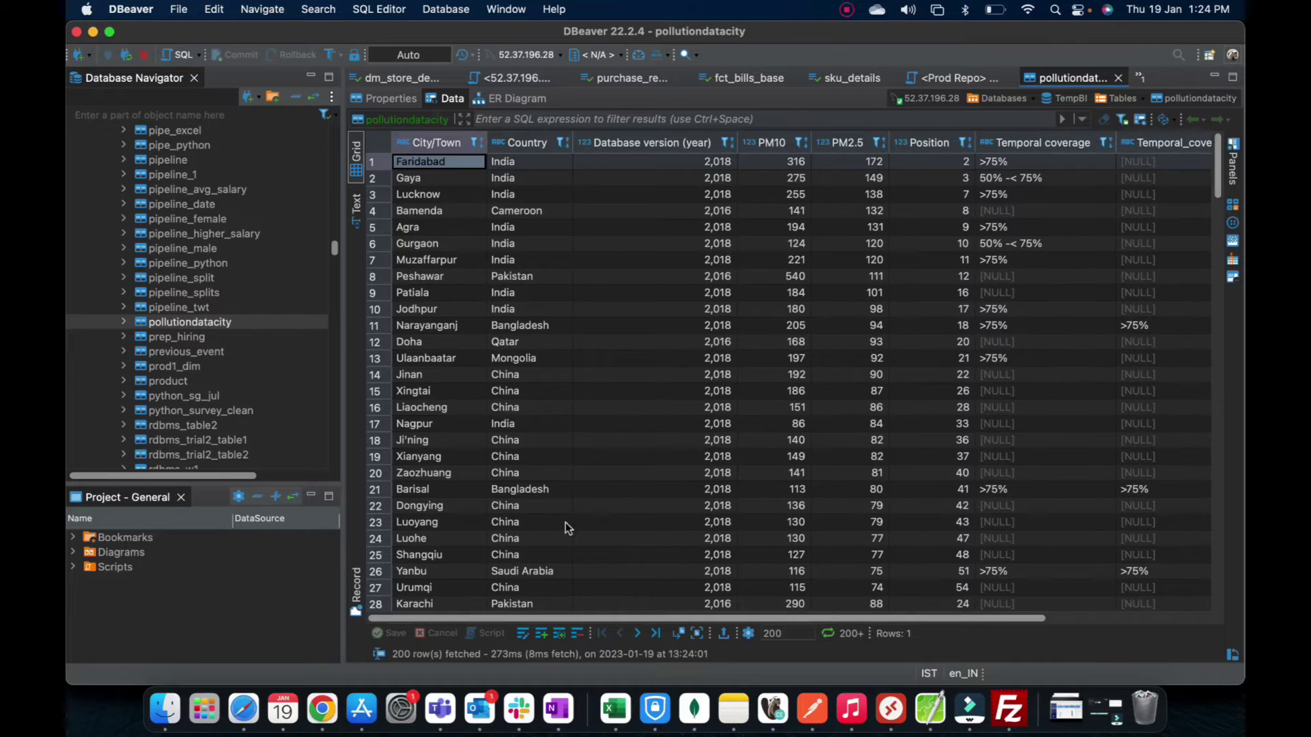
scroll(616, 347, right, 5)
scroll(616, 347, down, 1)
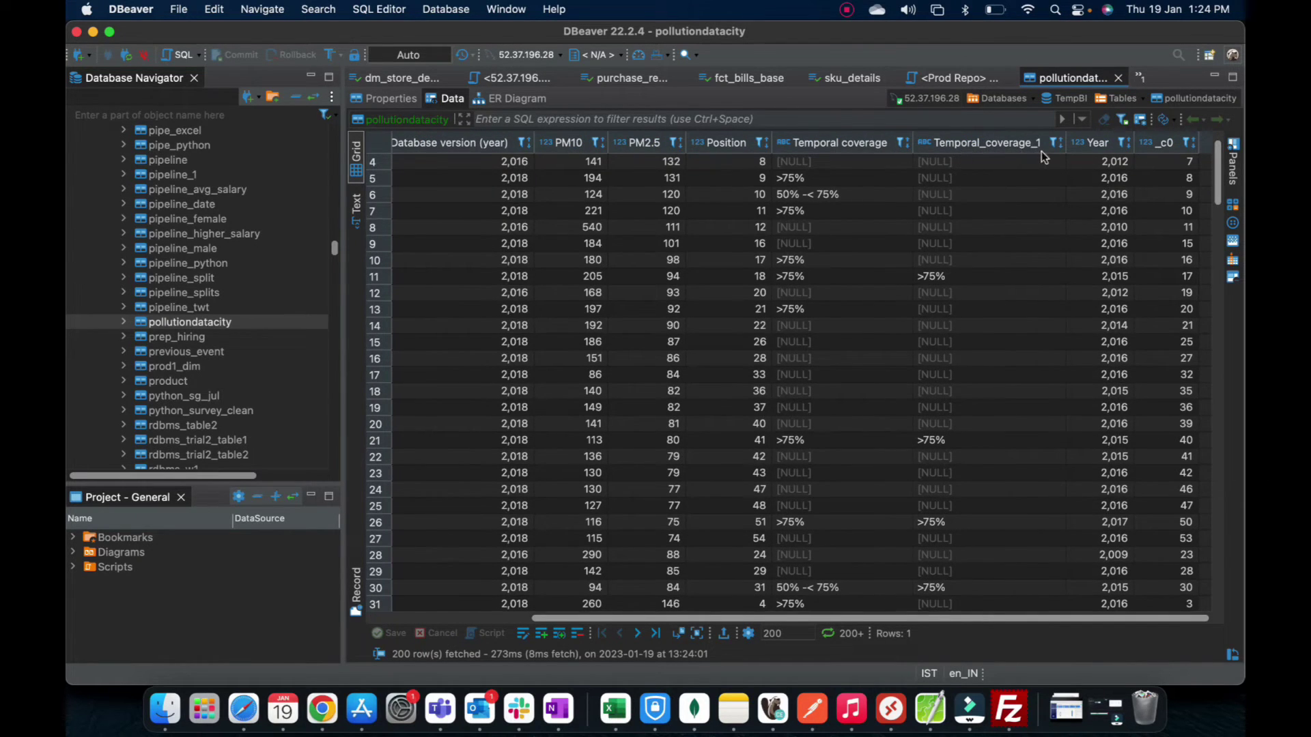
scroll(592, 311, left, 5)
scroll(592, 311, down, 20)
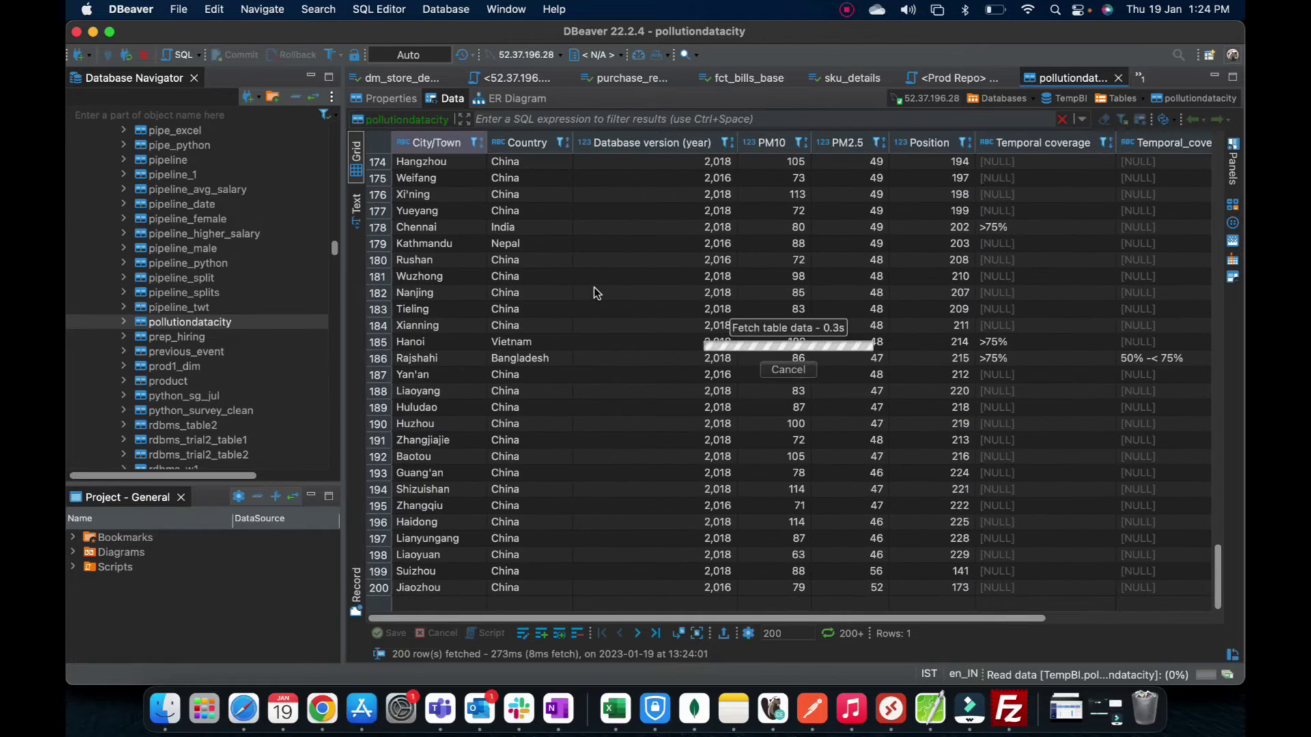
scroll(594, 288, down, 20)
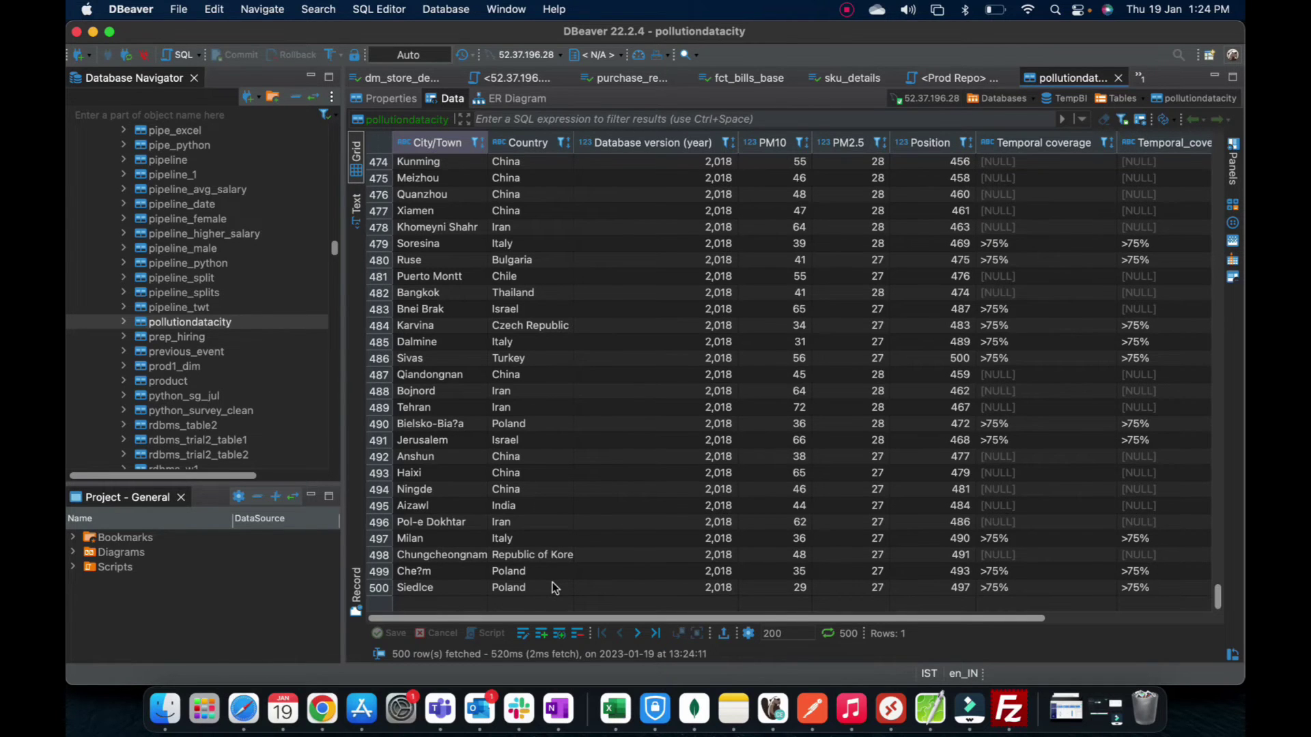
key(super+Tab)
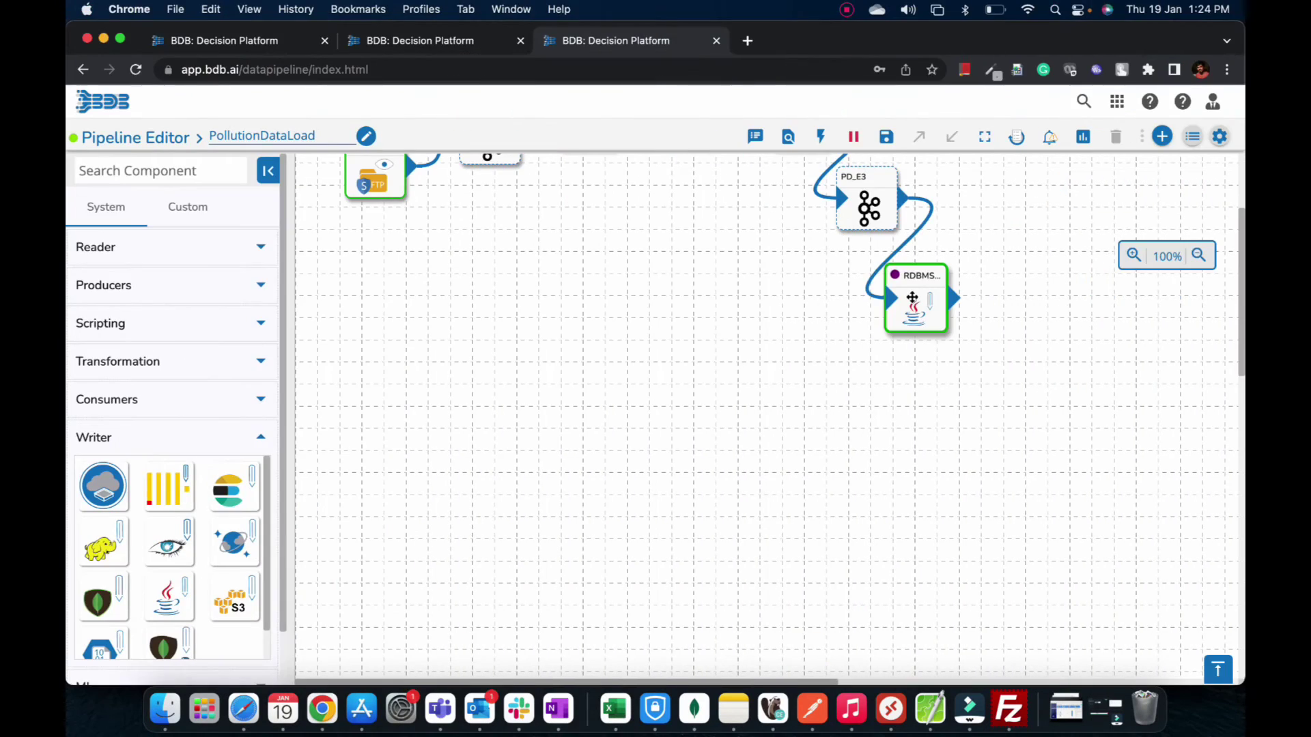
key(super+Tab)
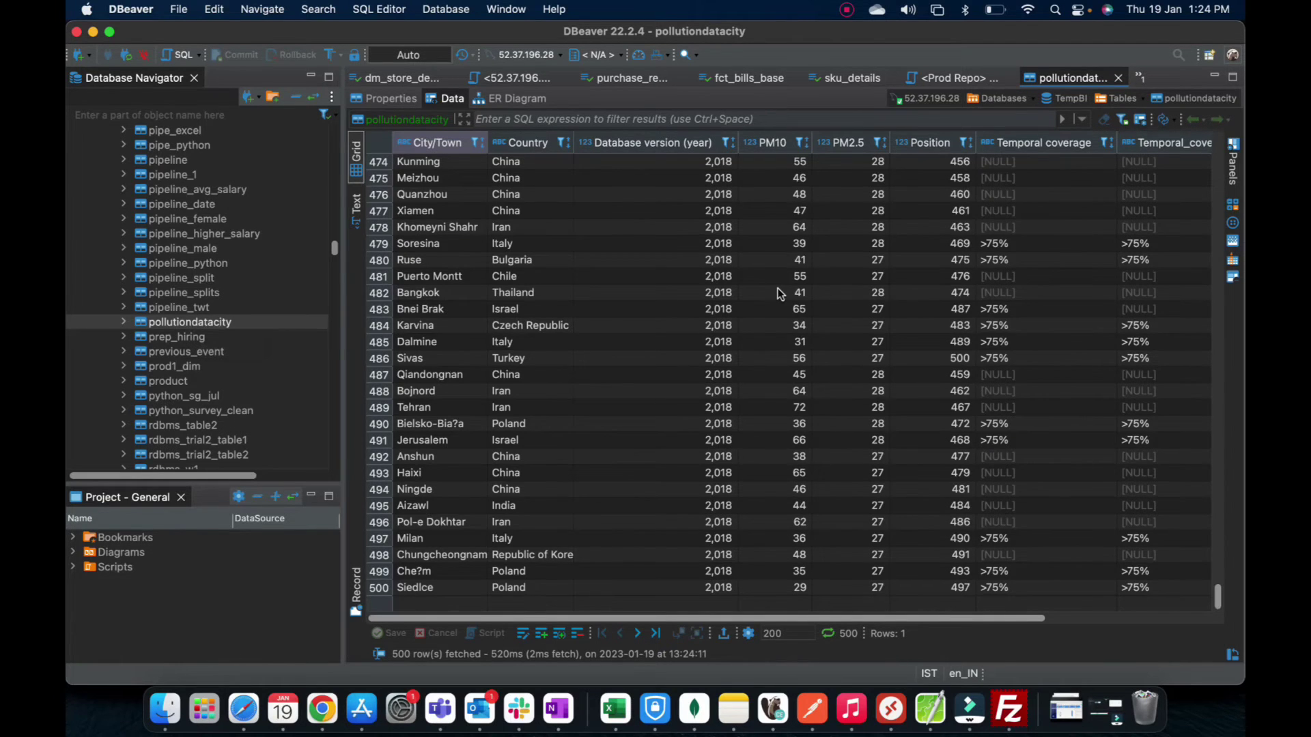
Switch to BDB in Chrome, leave the pipeline editor and open the Data Center's list of data connectors.
key(super+Tab)
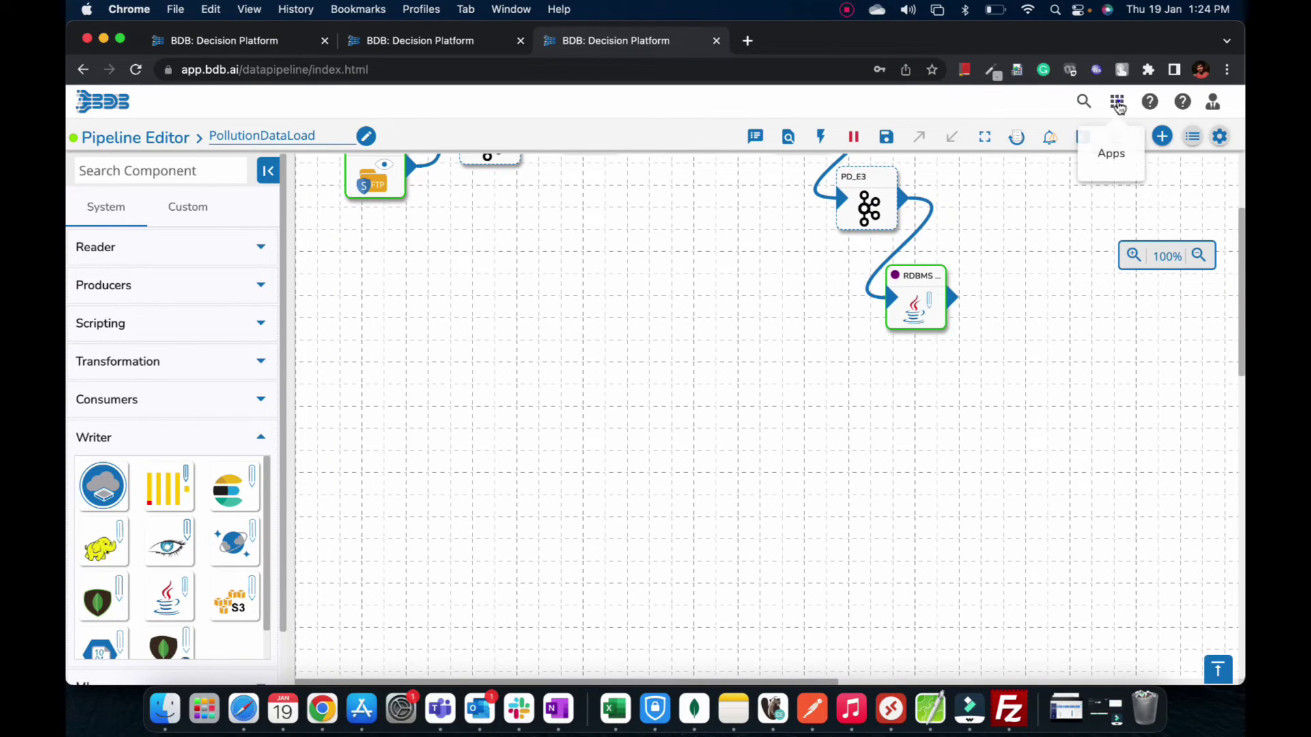
click(1118, 104)
click(931, 257)
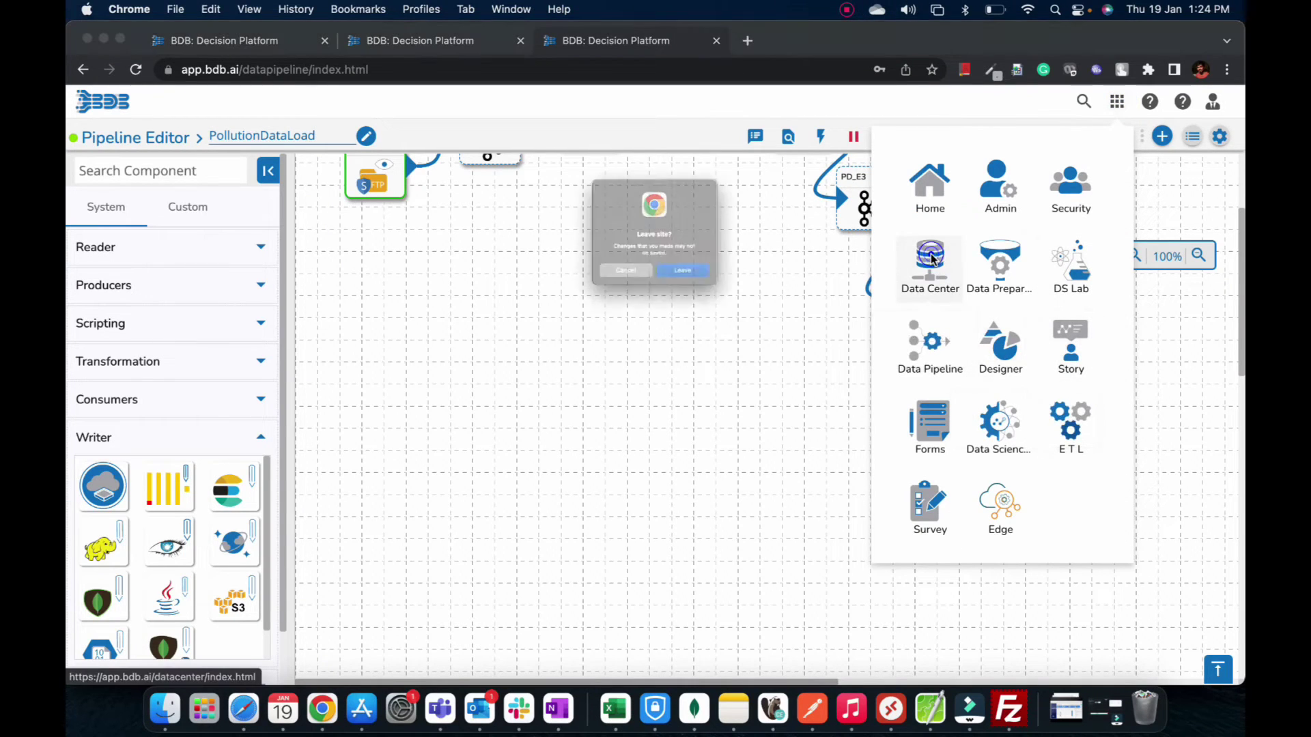
click(702, 300)
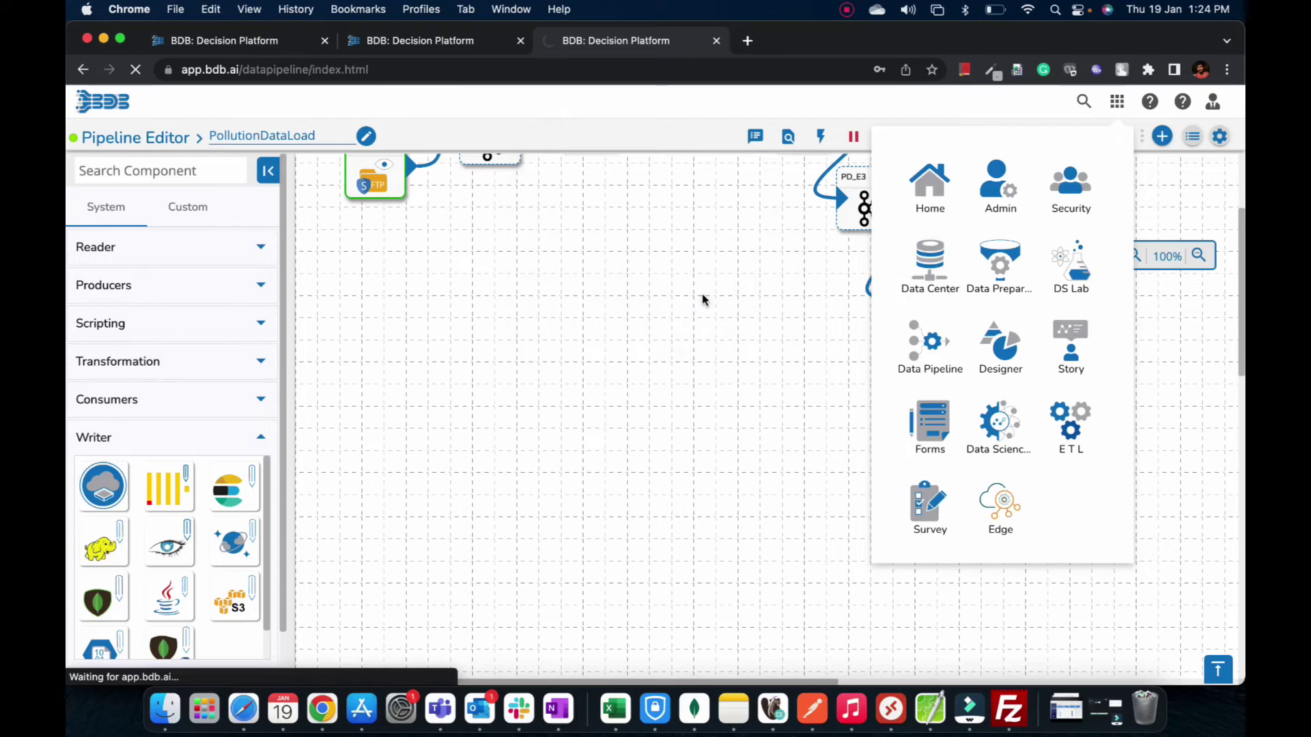
click(156, 215)
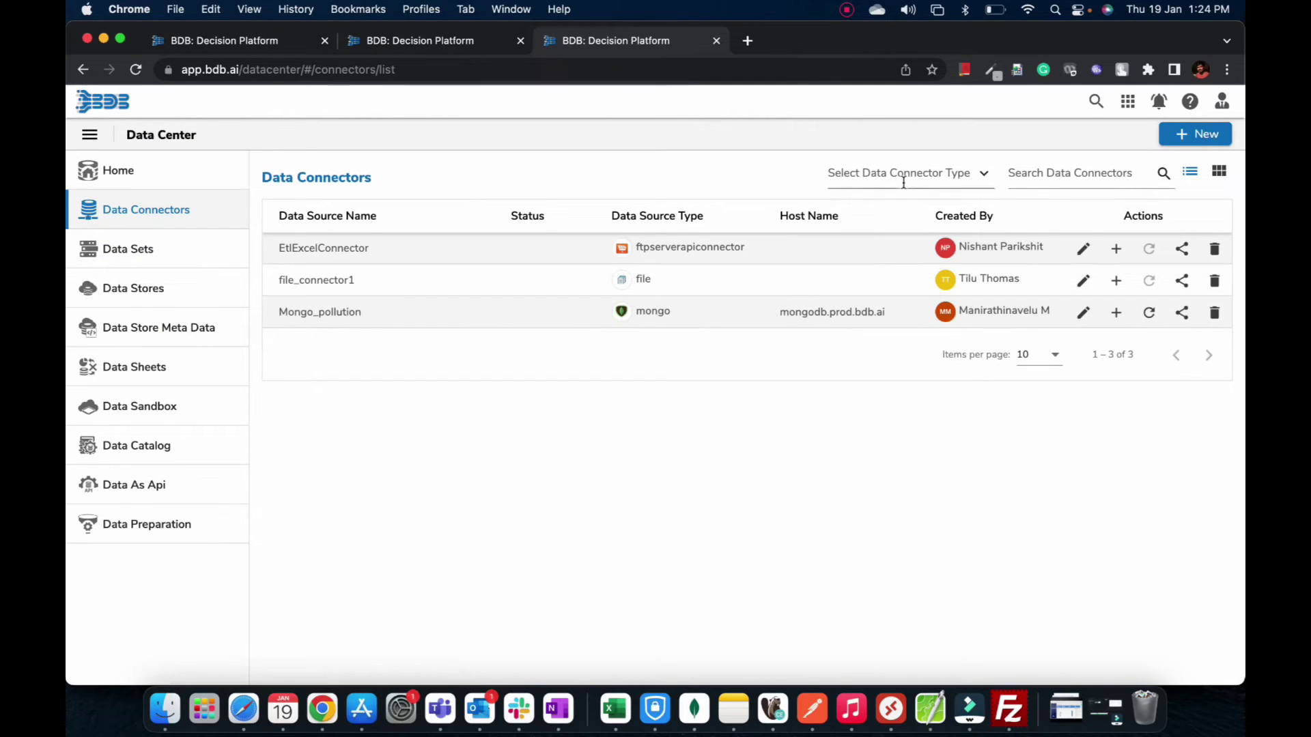
Create a MySQL data connector named BDB DataMart for database TempBI at 52.37.196.28, port 3306, entering the database user name and password.
click(1176, 133)
click(1168, 169)
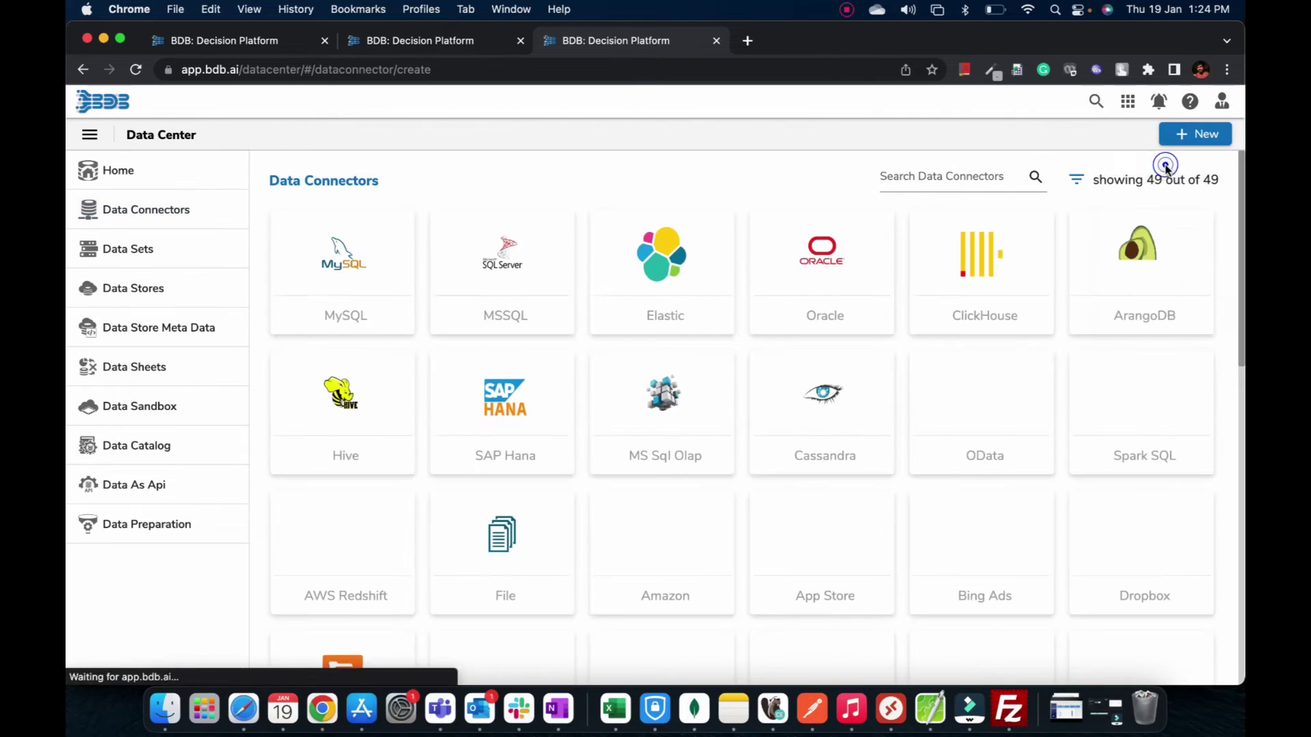
click(325, 253)
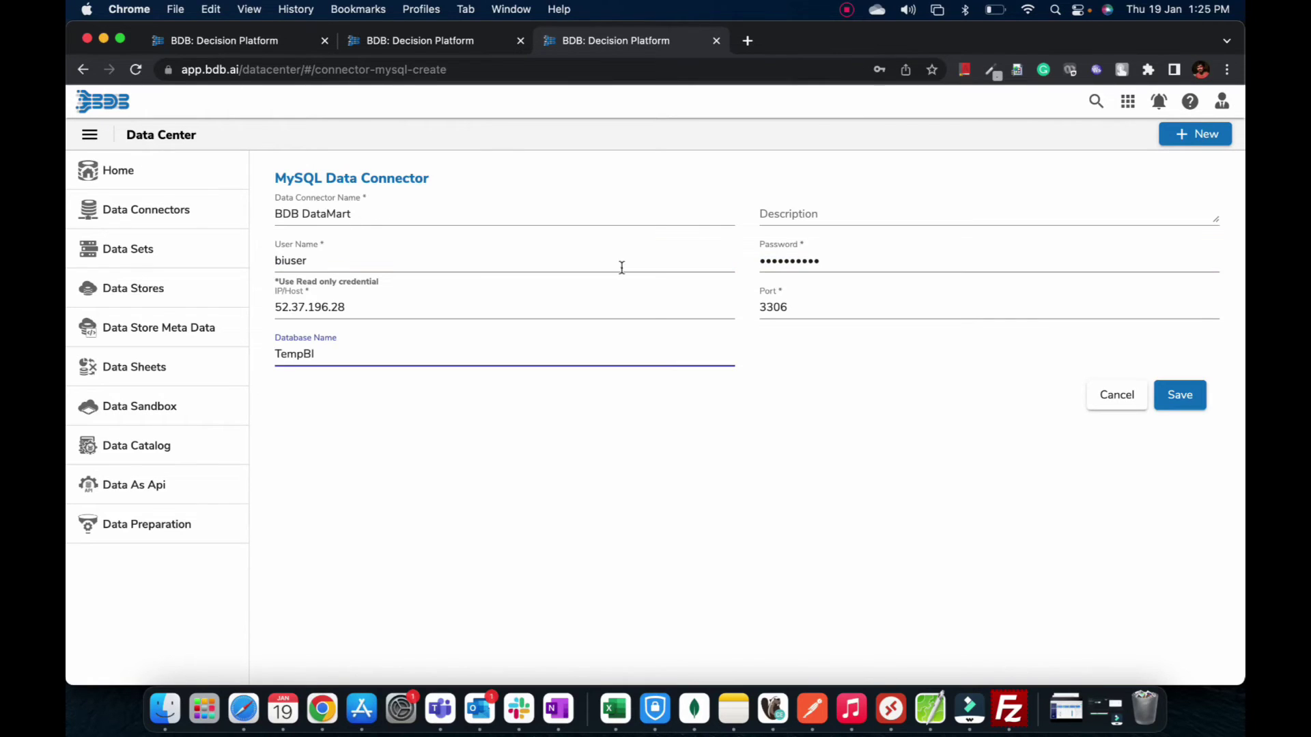
click(1181, 394)
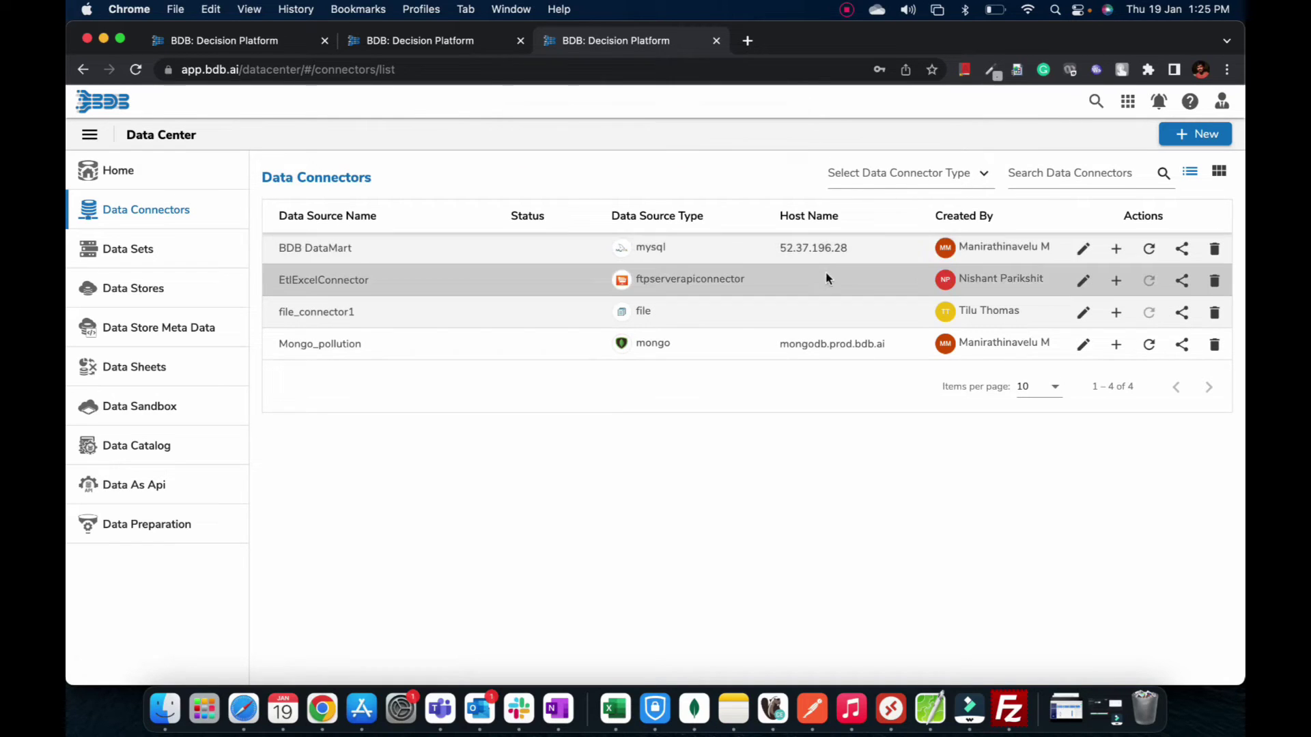
Start a scheduler-enabled data store named CityPollutionData from BDB DataMart, with a query selecting the city pollution columns from TempBI.pollutiondatacity.
click(1117, 249)
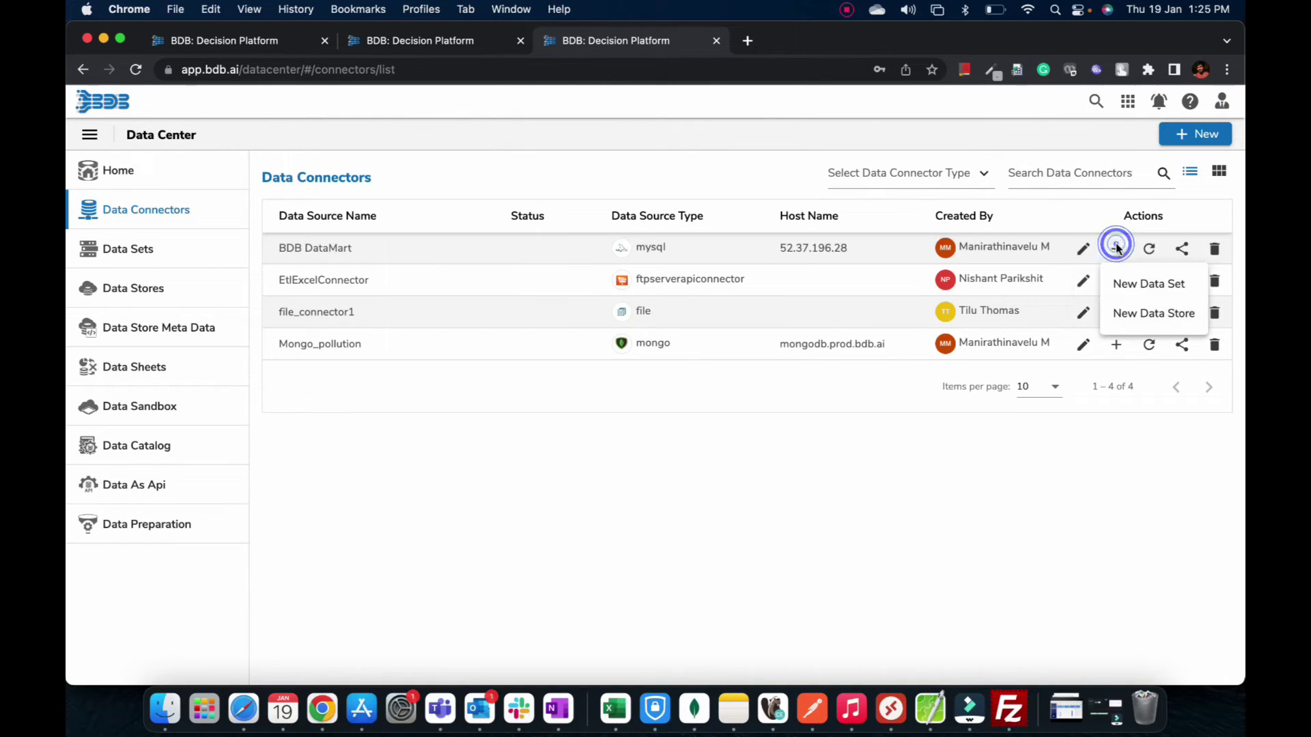
click(1151, 315)
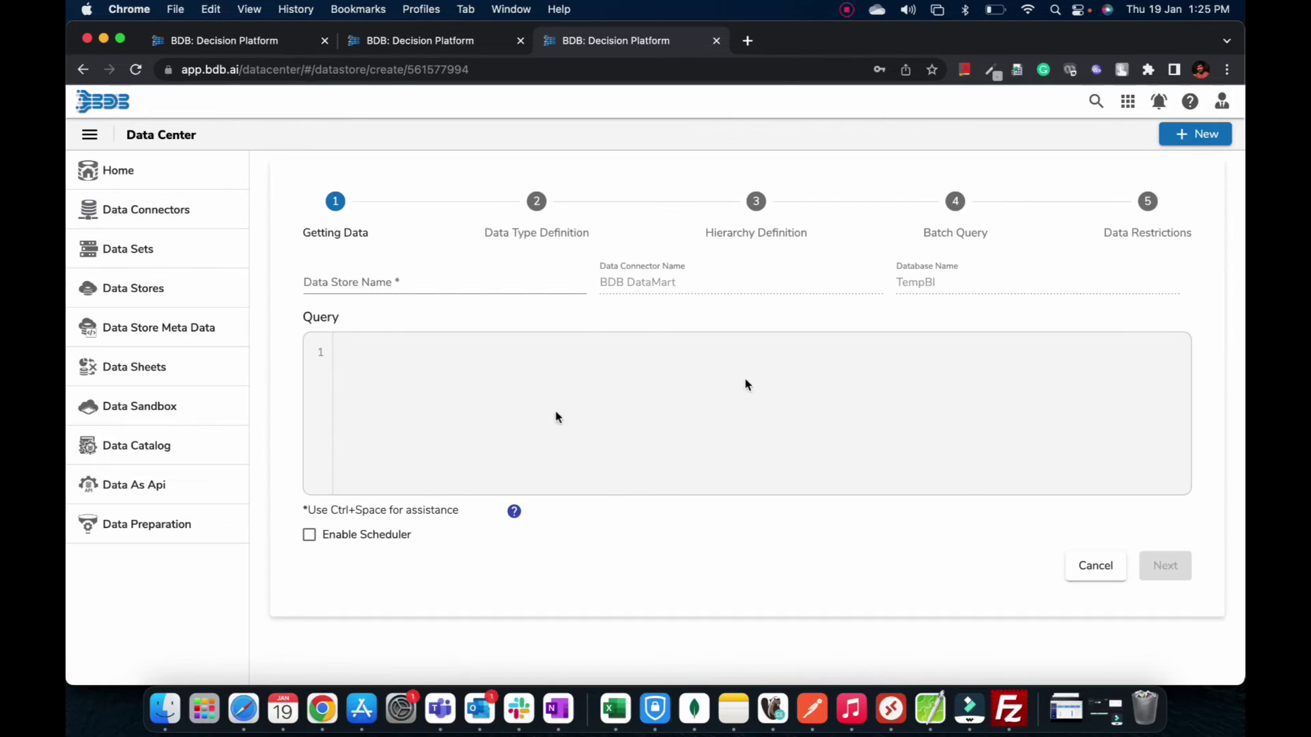
click(445, 286)
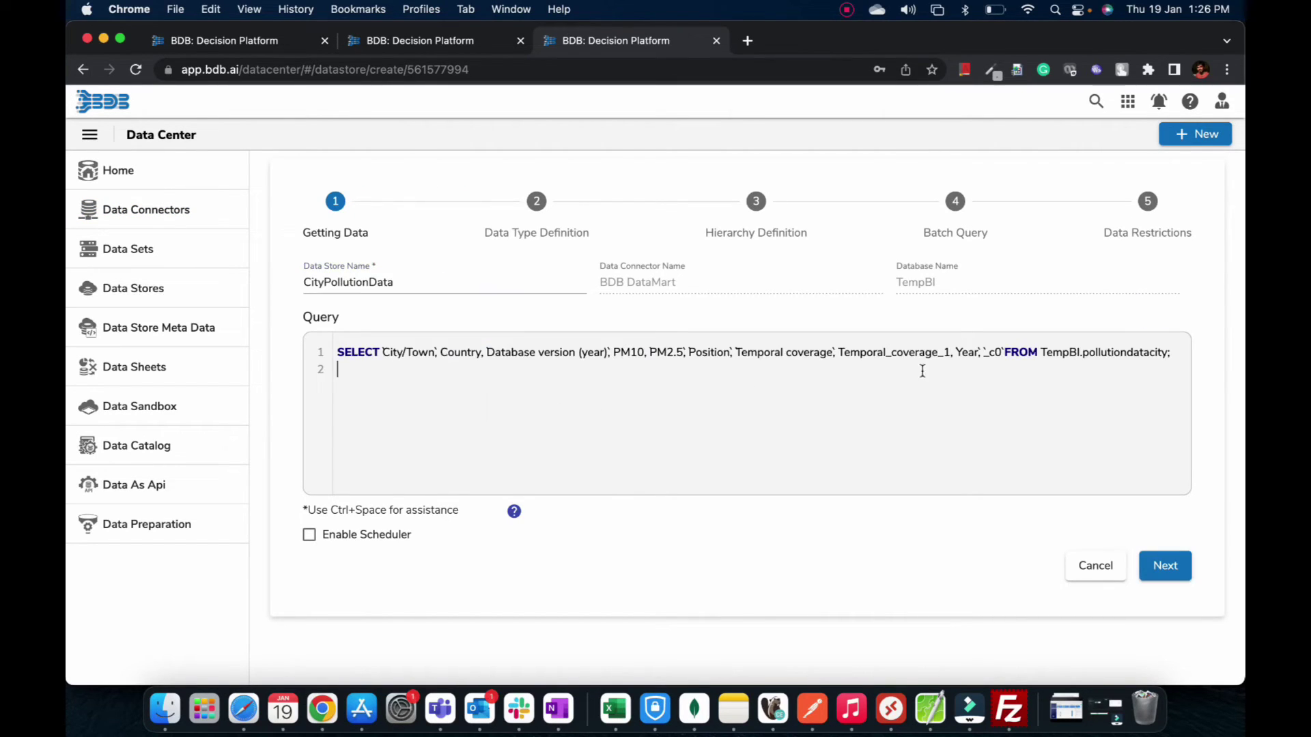
click(1004, 351)
key(Return)
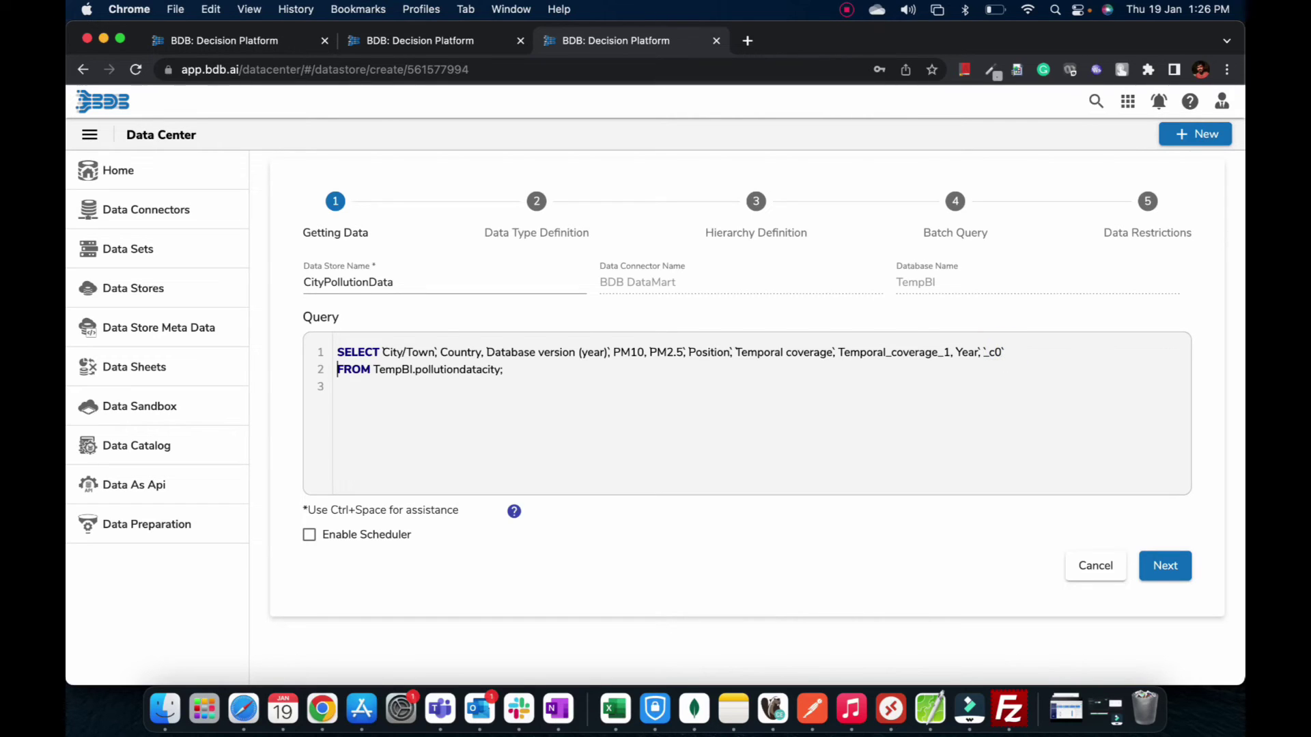
click(309, 537)
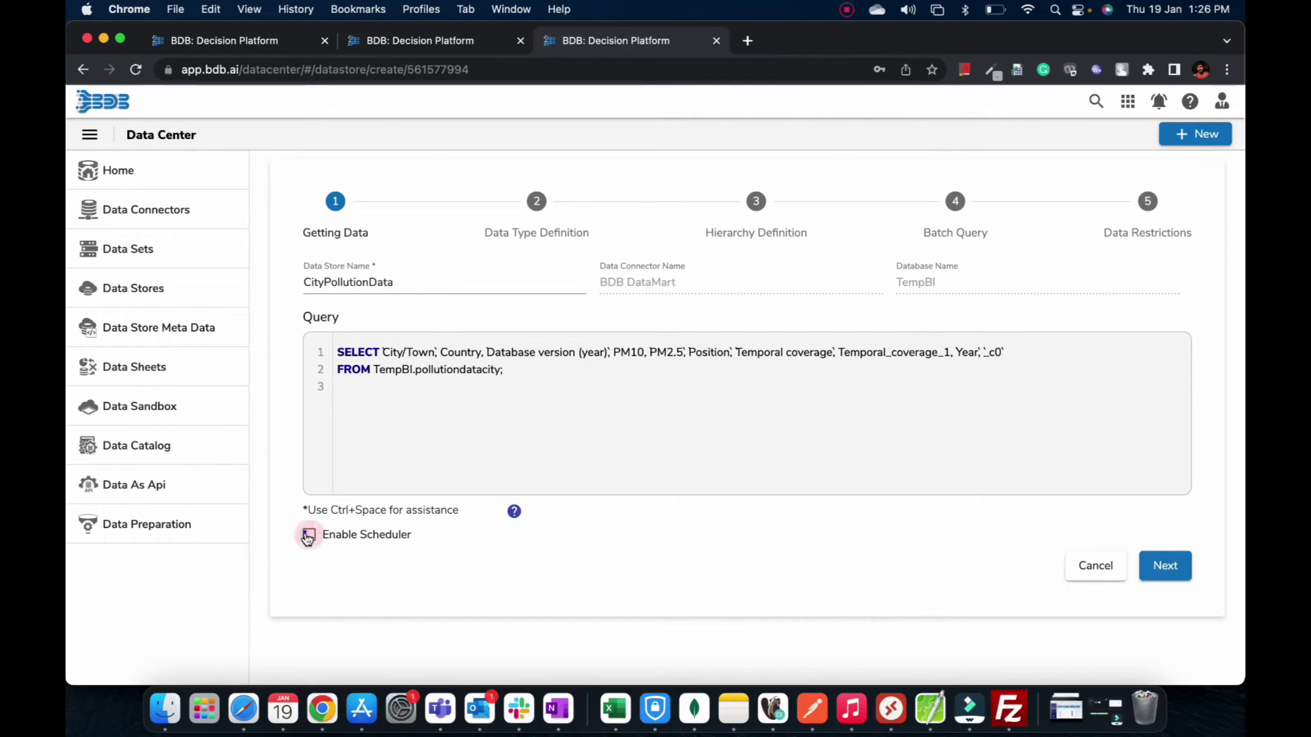
click(1163, 565)
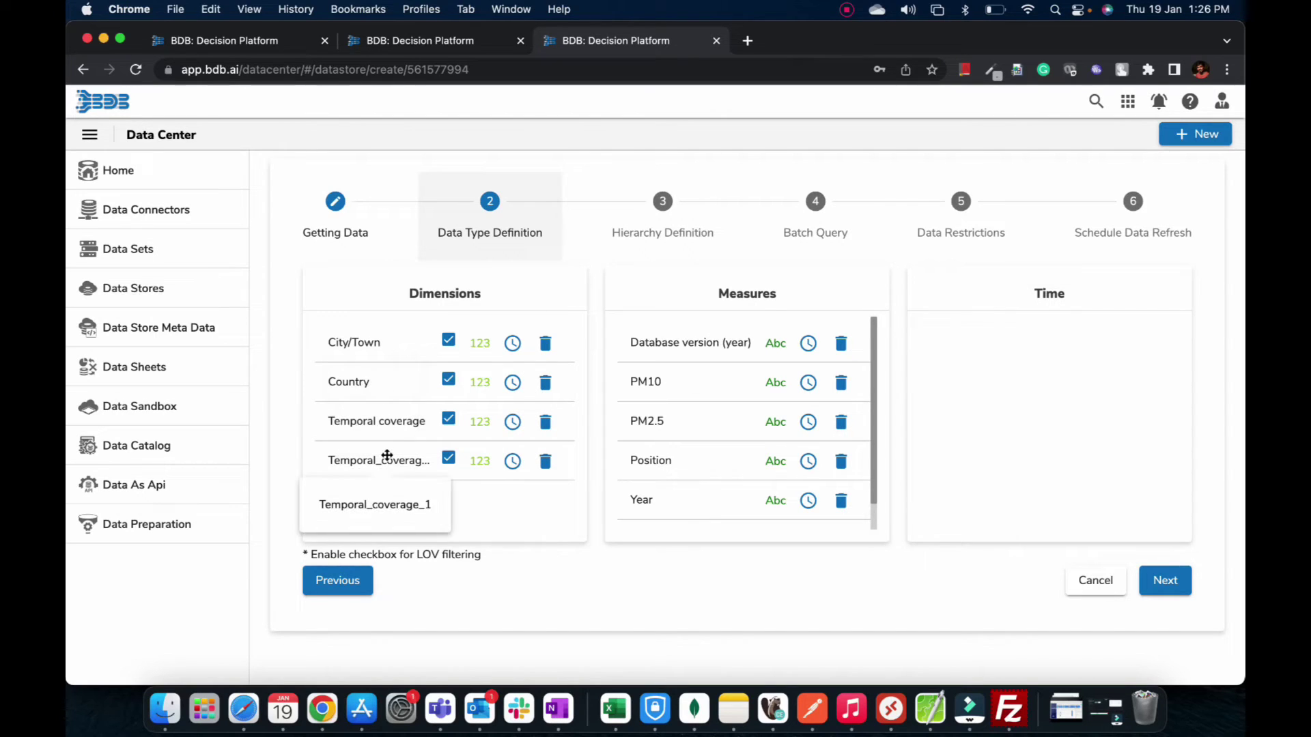
Move the Year and _c0 fields from measures to dimensions and accept the data type definition.
scroll(676, 465, down, 1)
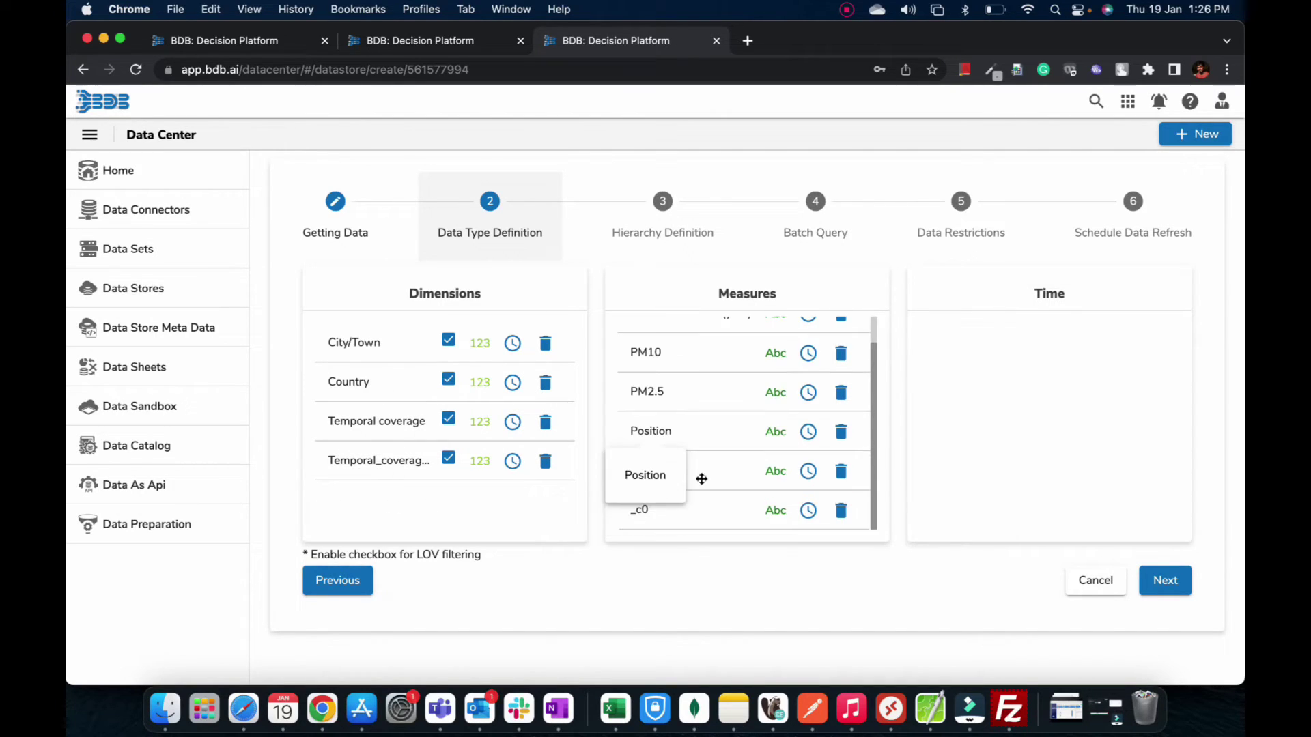
click(776, 474)
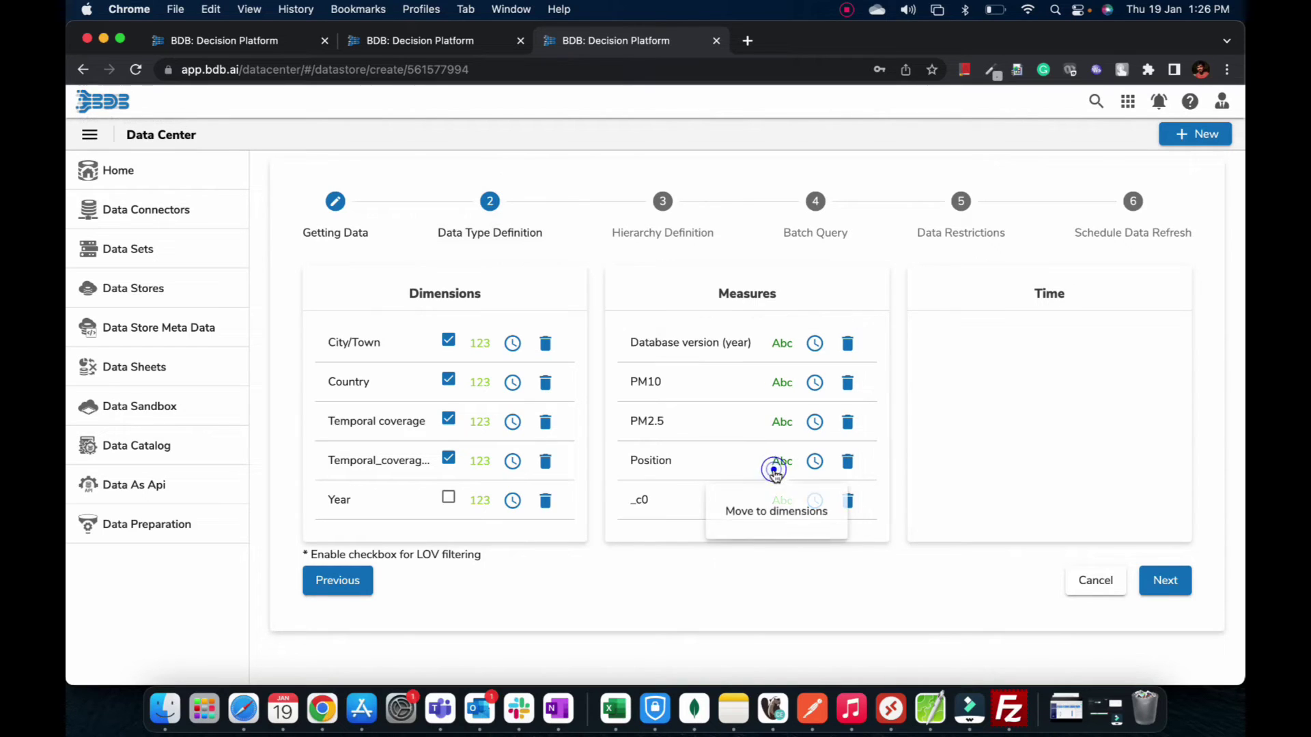
drag(633, 505, 736, 506)
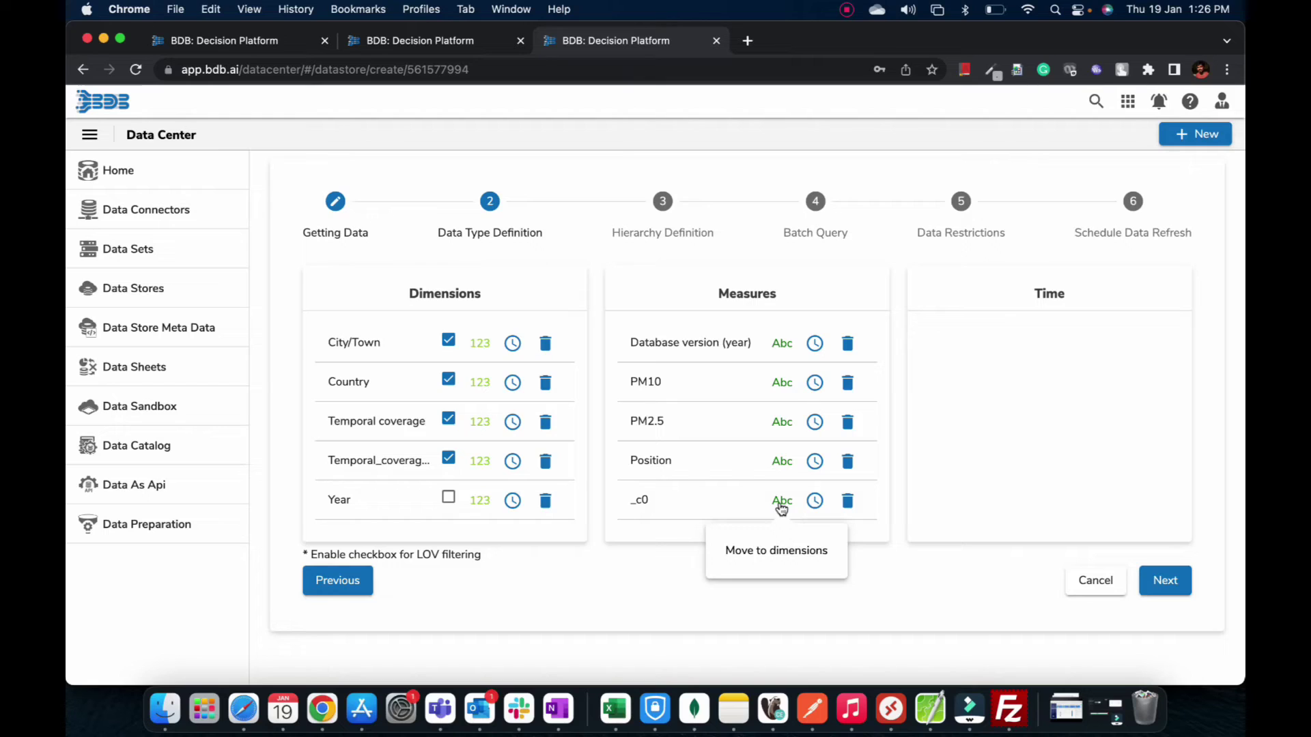
click(782, 504)
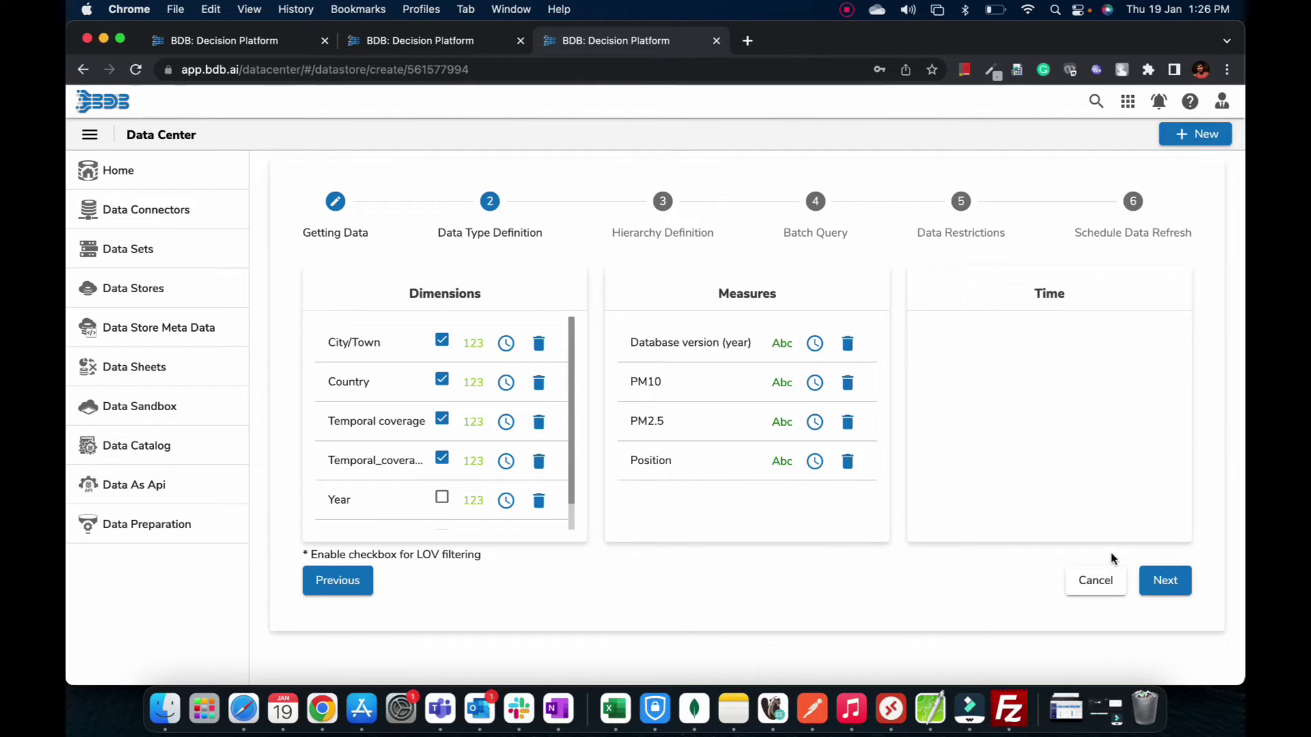
click(1164, 581)
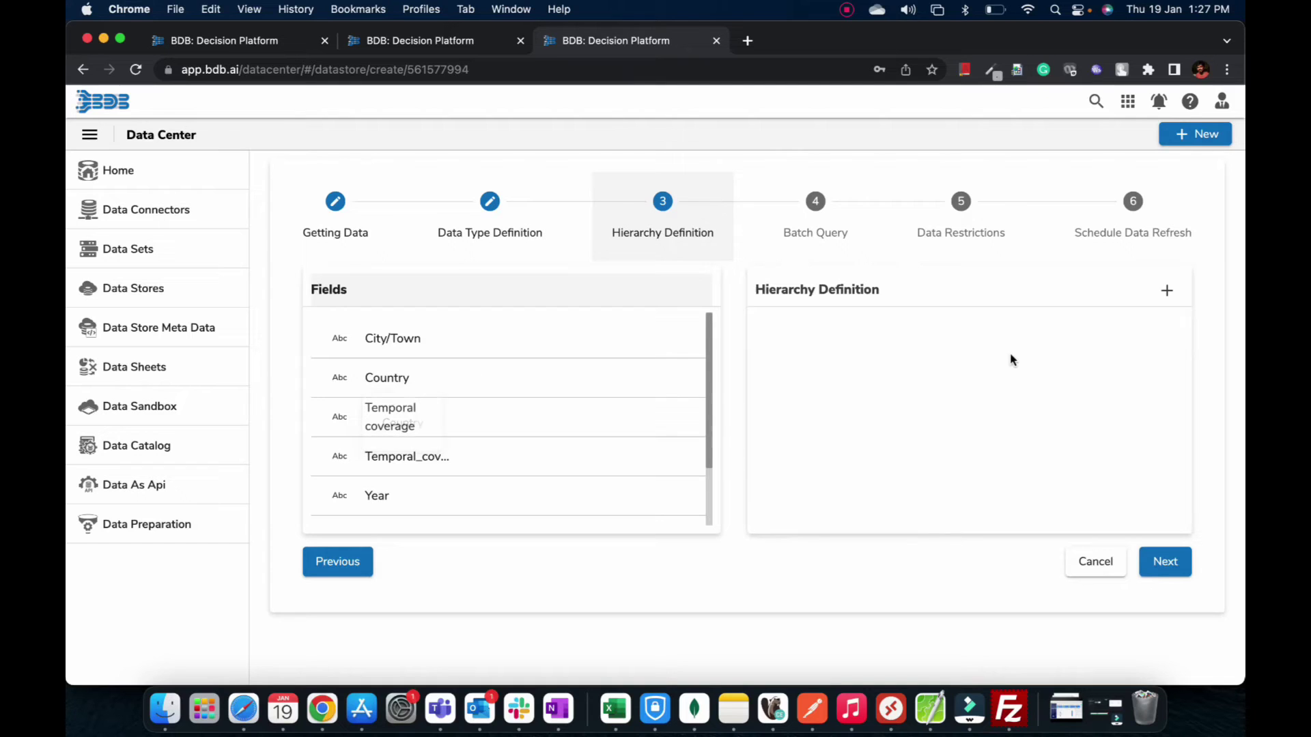
Define a drill hierarchy with City/Town and Country, and proceed to the refresh schedule without a batch query or data restrictions.
click(1164, 289)
drag(387, 377, 850, 376)
drag(392, 338, 850, 411)
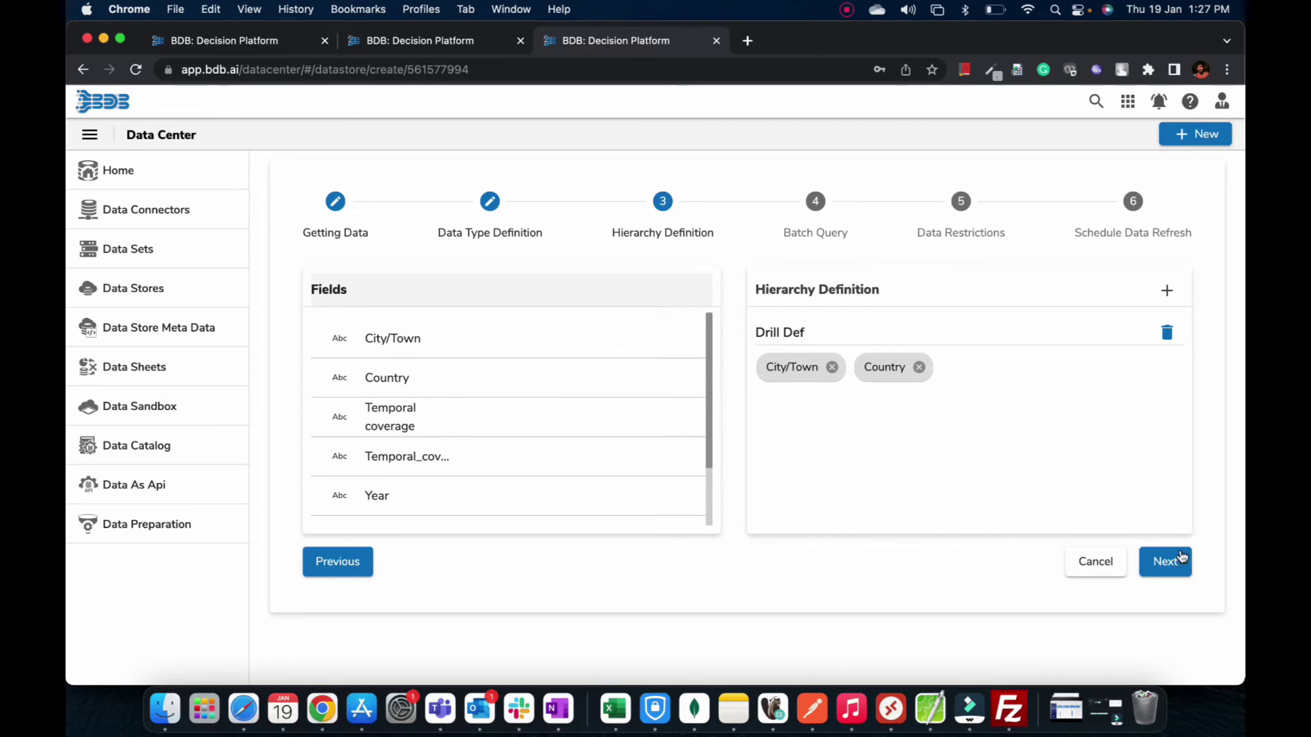
click(1180, 571)
click(1179, 571)
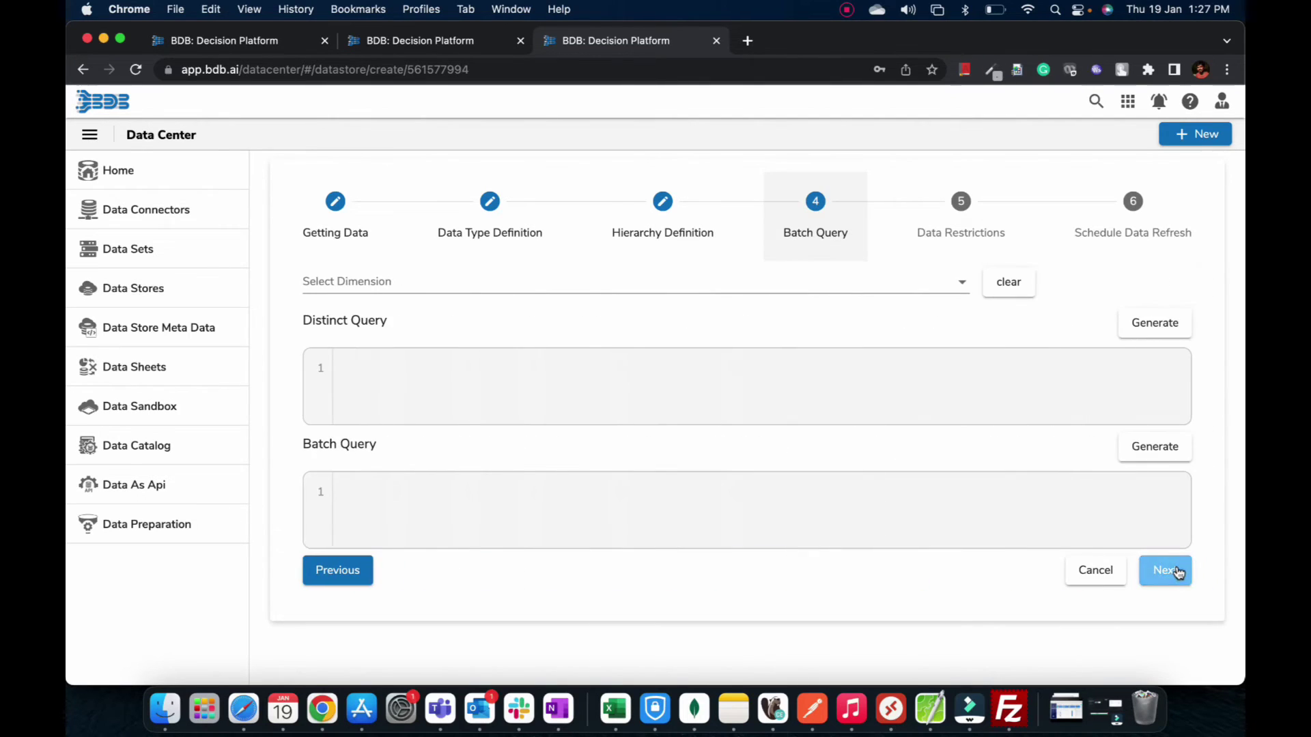
click(1162, 372)
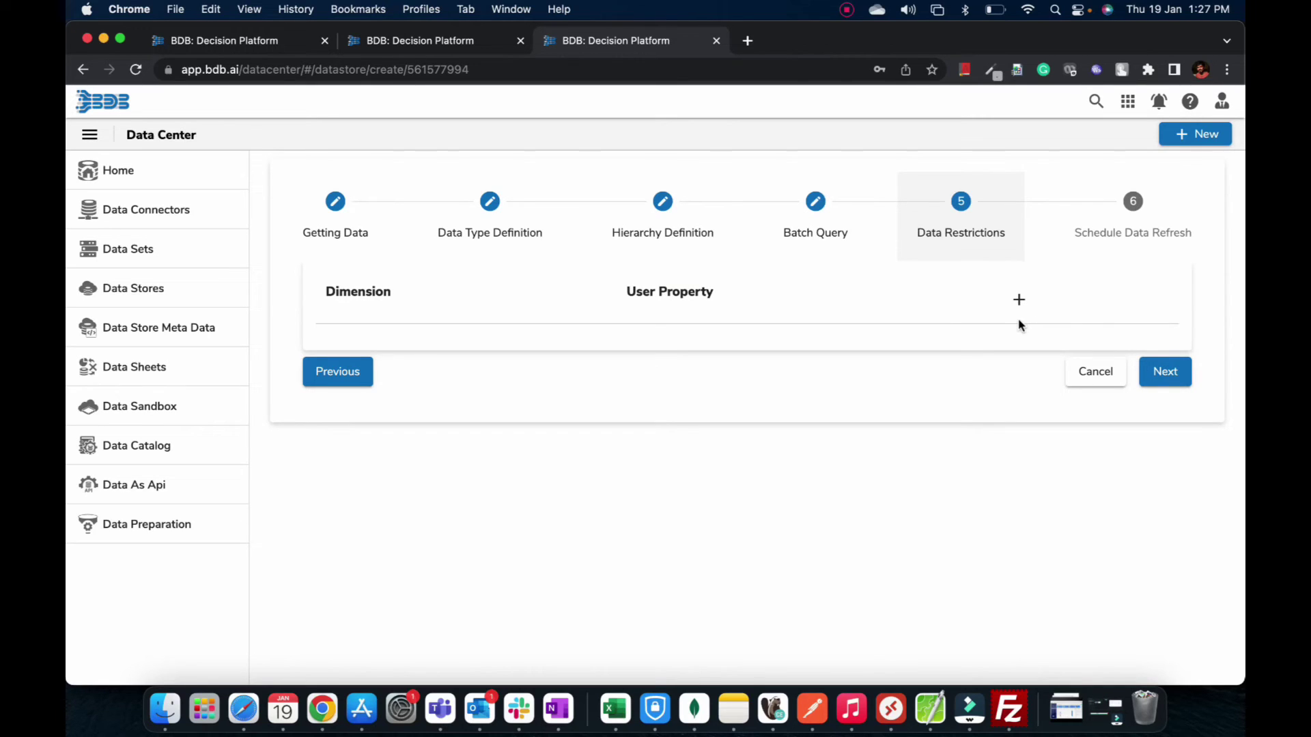
click(1176, 372)
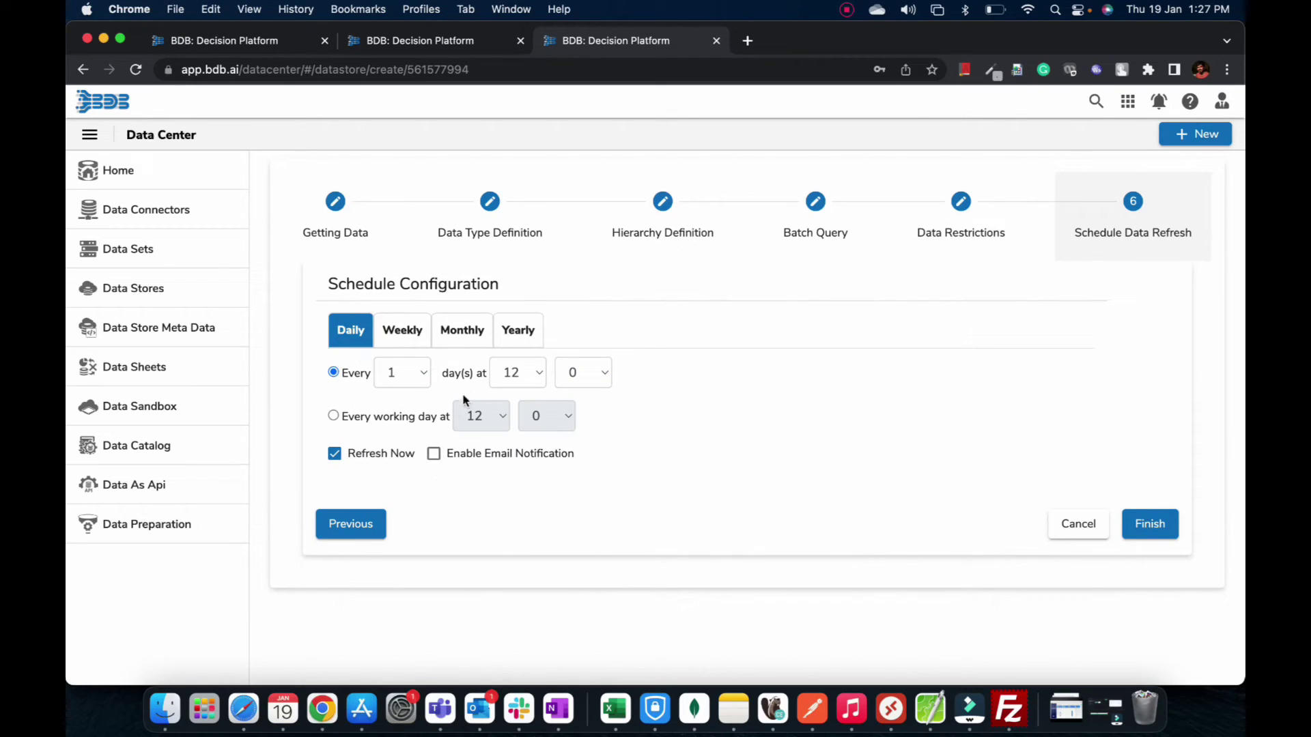
Schedule the data refresh yearly on the 1st day of January at 12:0, and finish creating the data store.
click(518, 332)
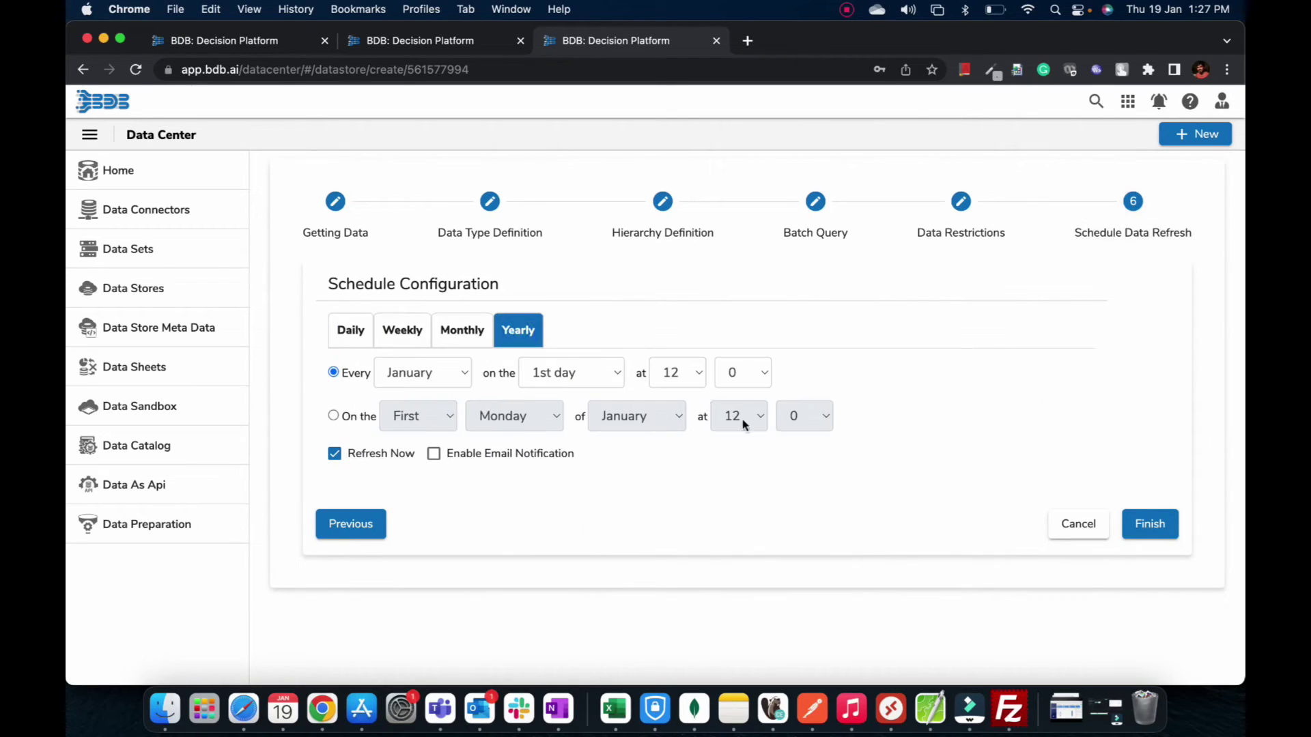
click(434, 376)
click(439, 460)
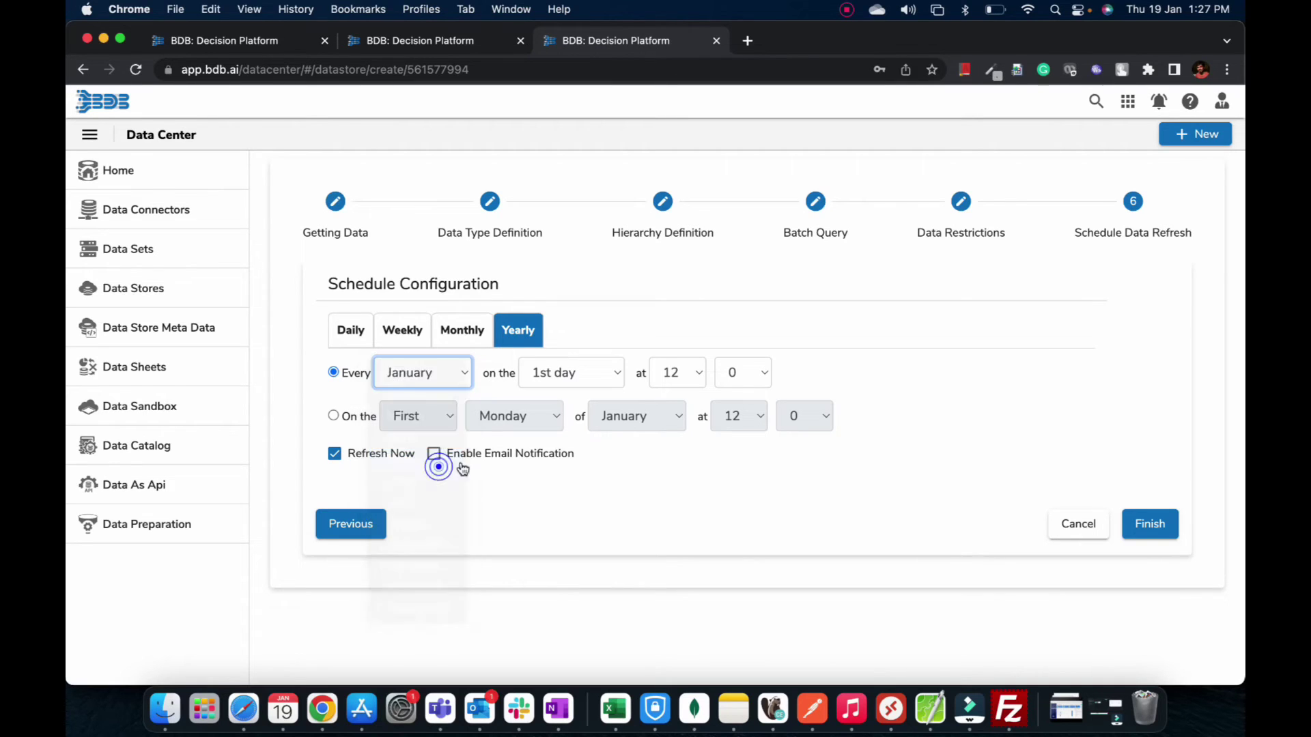
click(1153, 525)
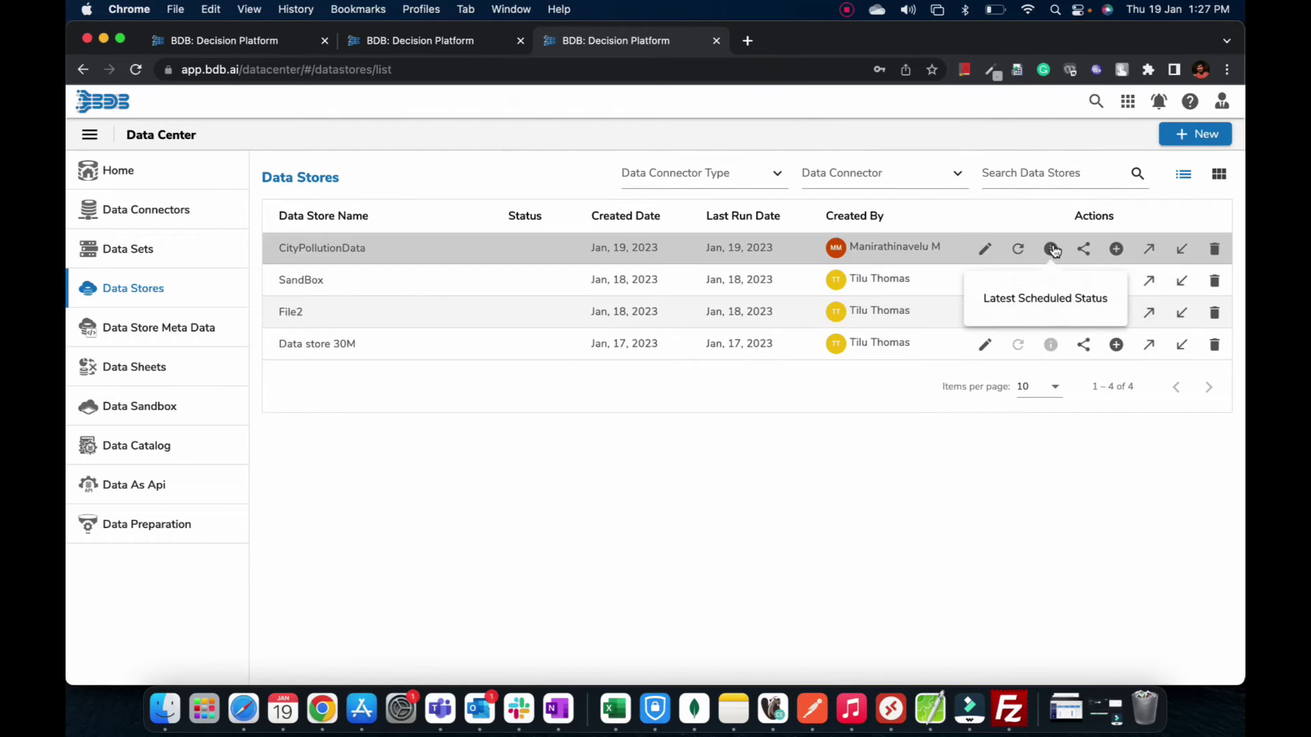
Check the latest scheduled status of the CityPollutionData data store.
click(1052, 248)
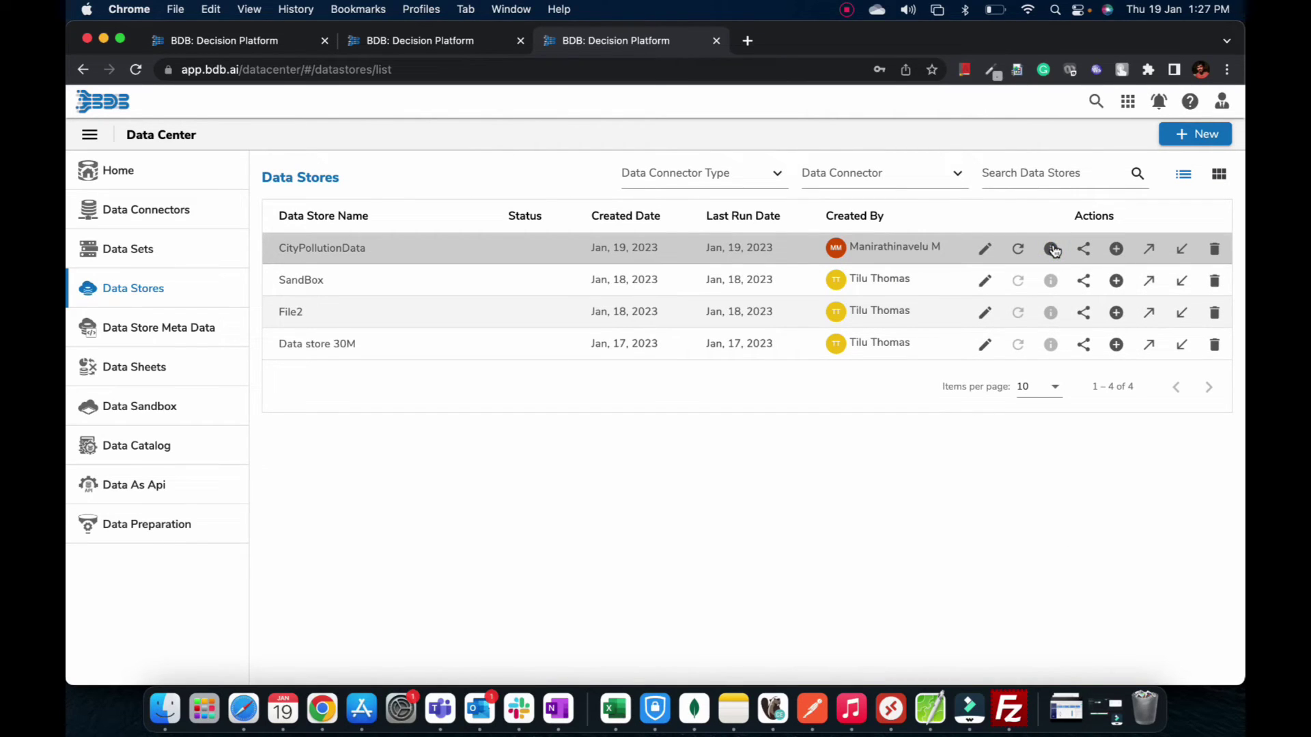
click(1052, 249)
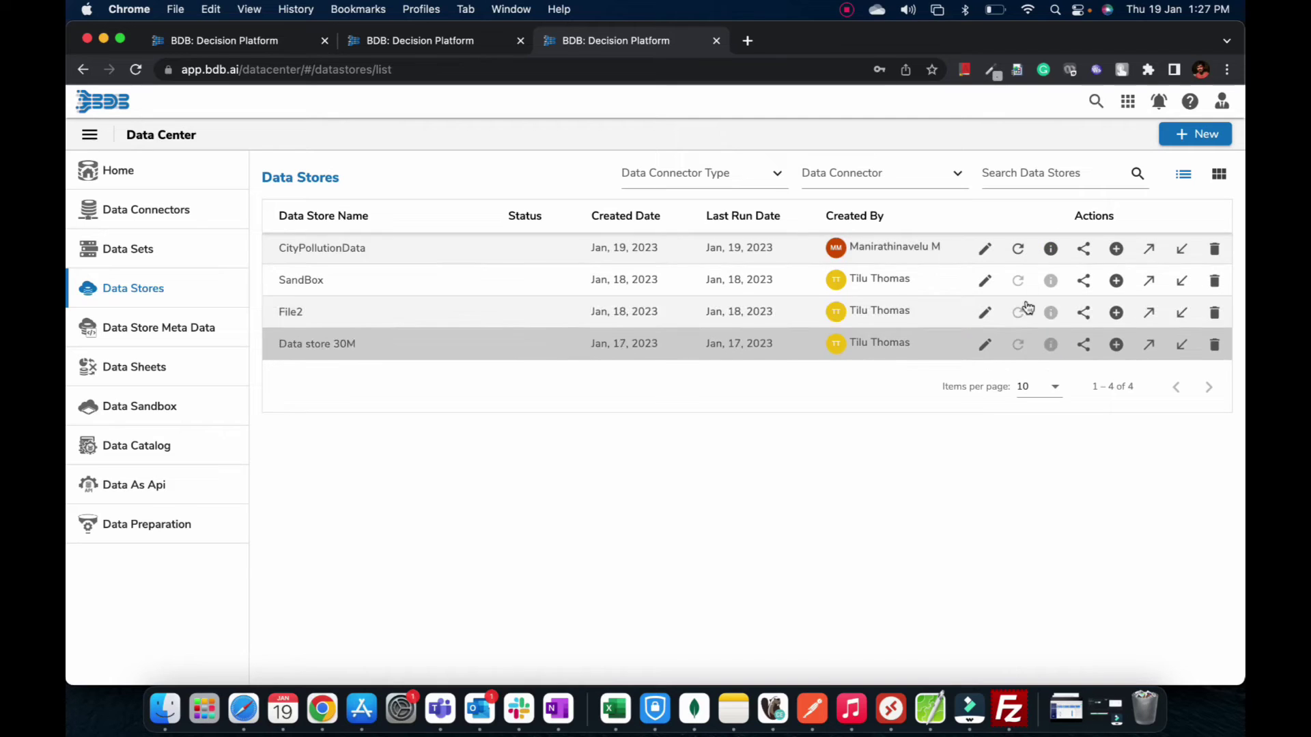
click(1052, 250)
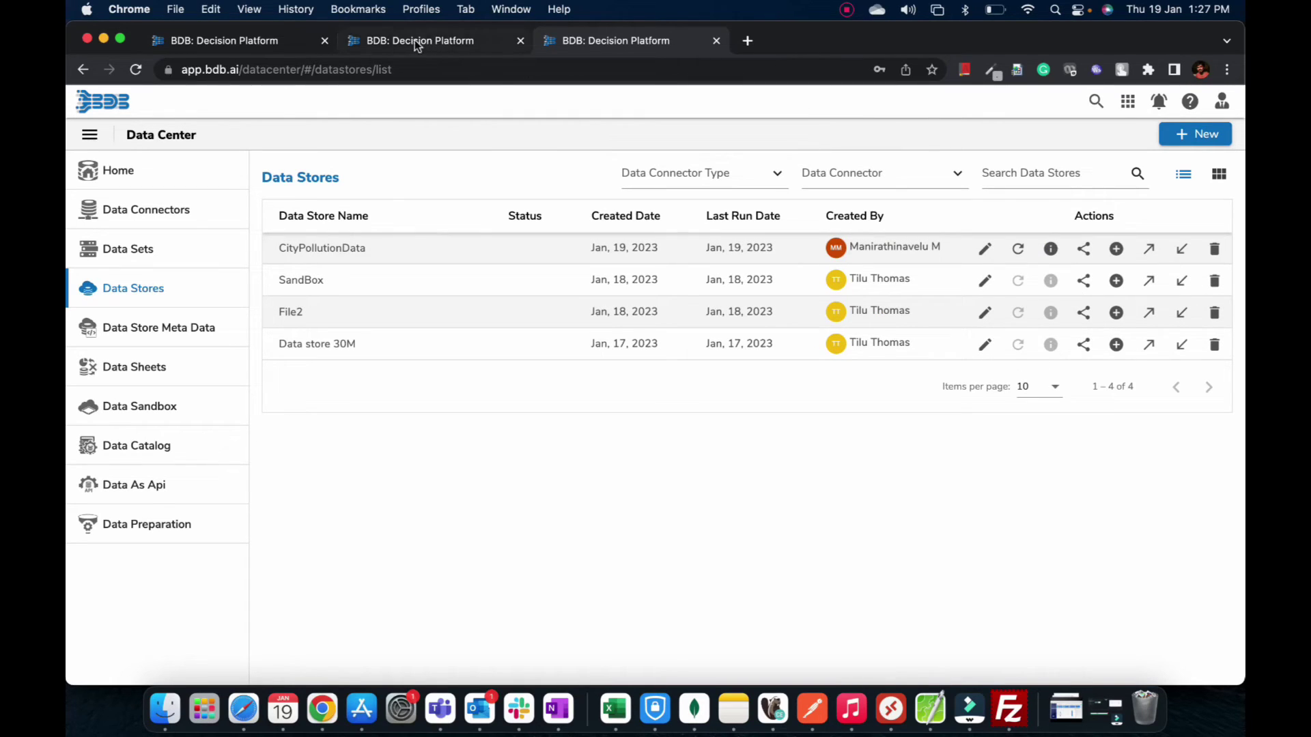
Create a story named CityPollutionAnalysis in My Documents, based on the CityPollutionData data store, and end the workspace tour.
click(258, 40)
click(107, 103)
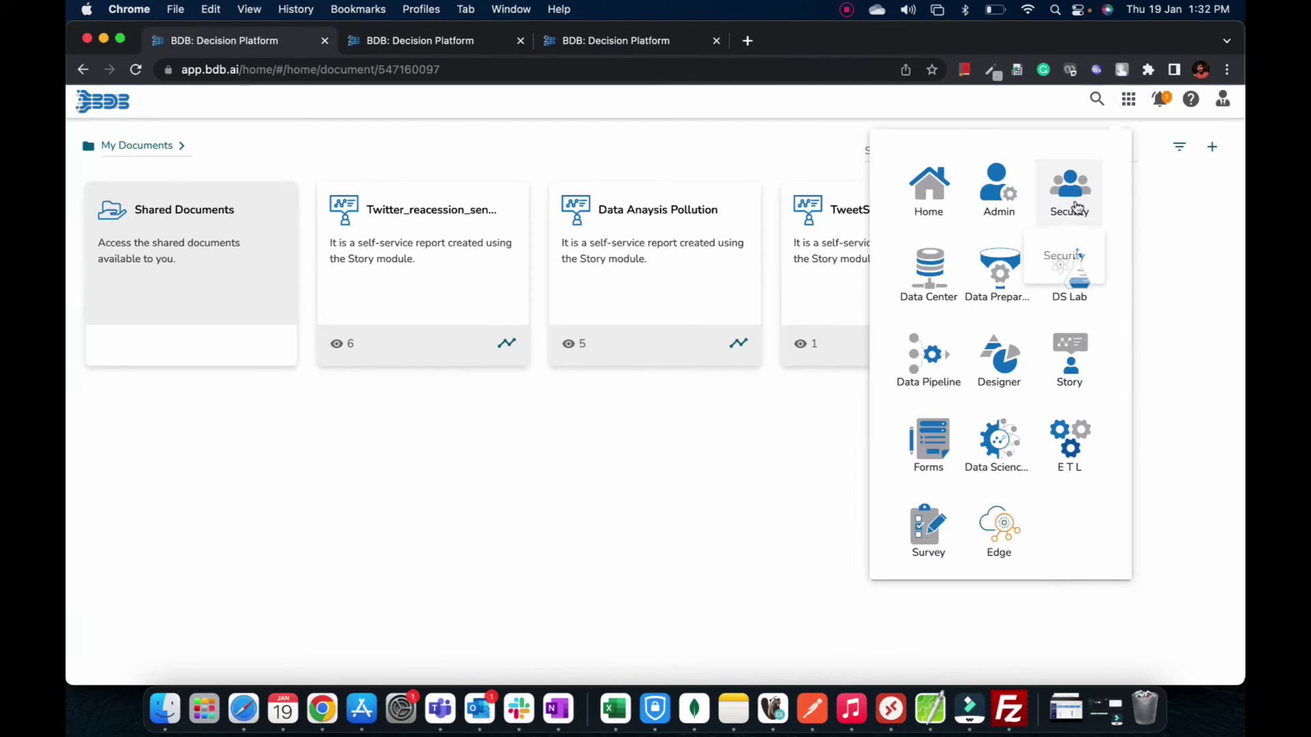
click(1216, 141)
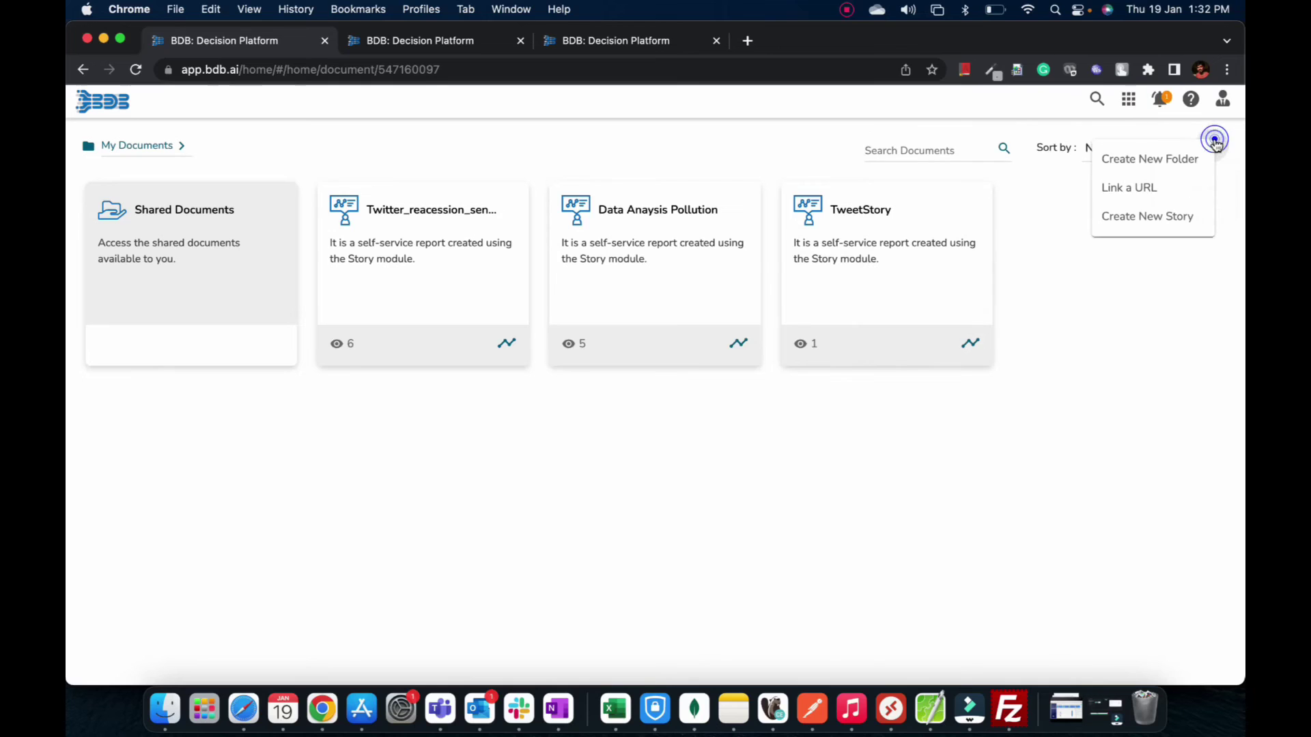
click(1164, 214)
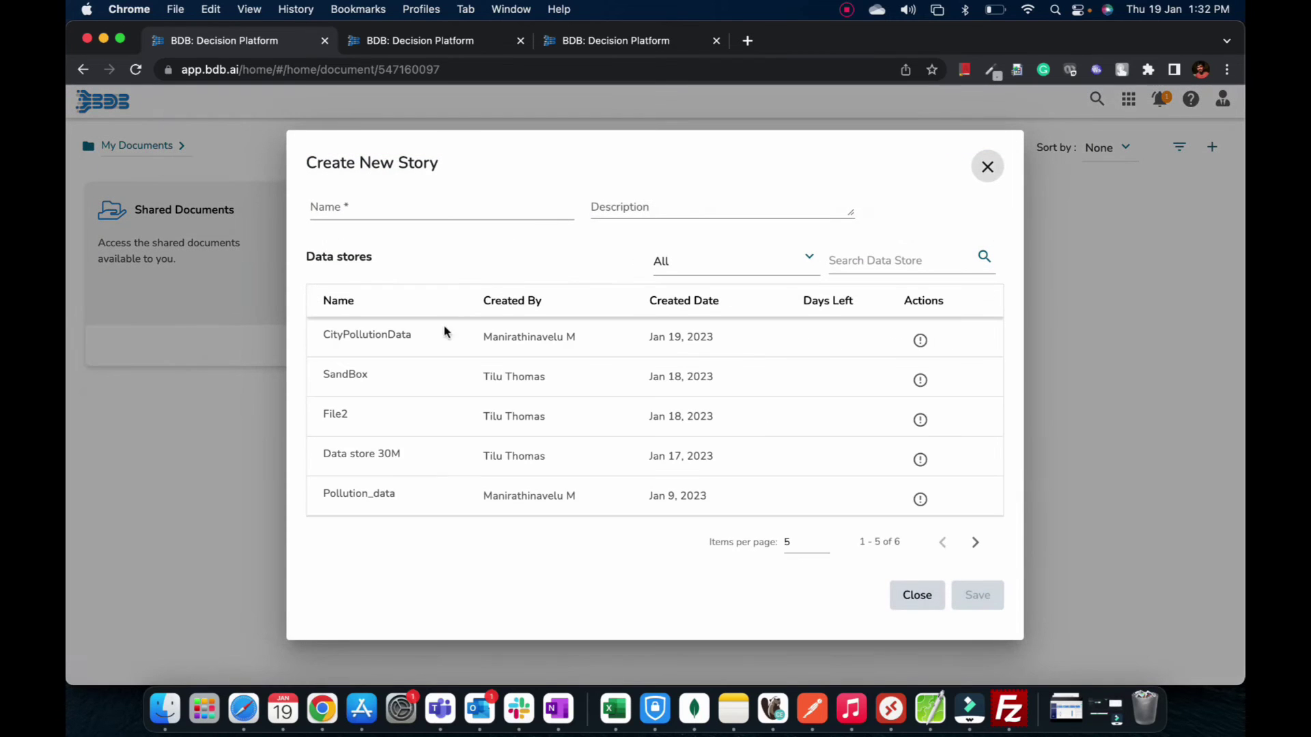
click(420, 336)
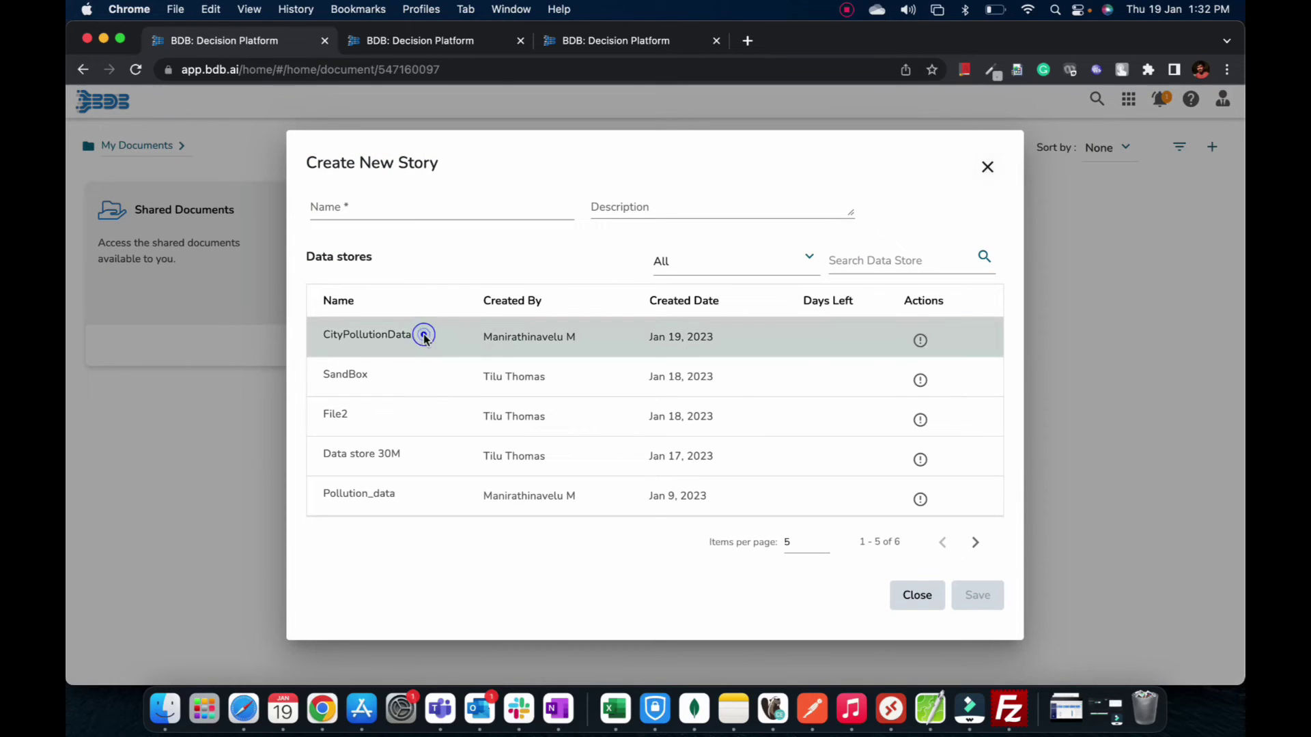
click(372, 213)
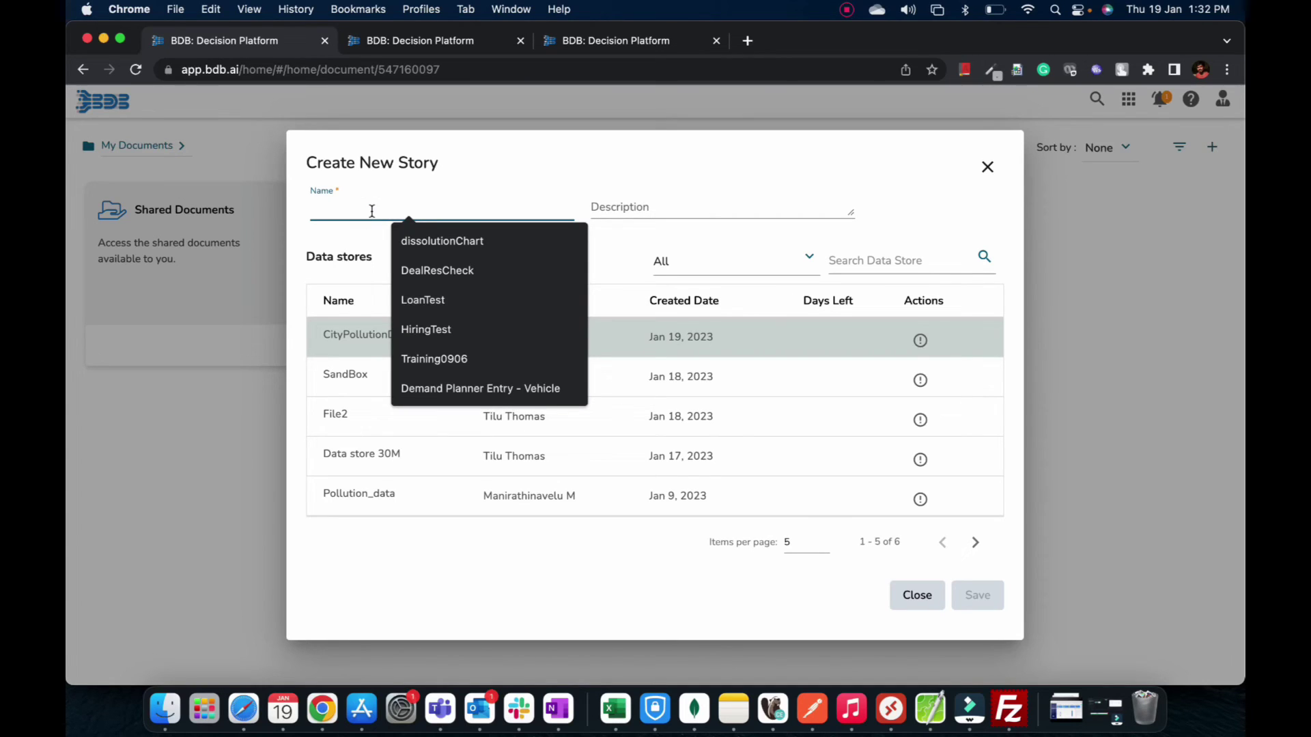
text(CityP)
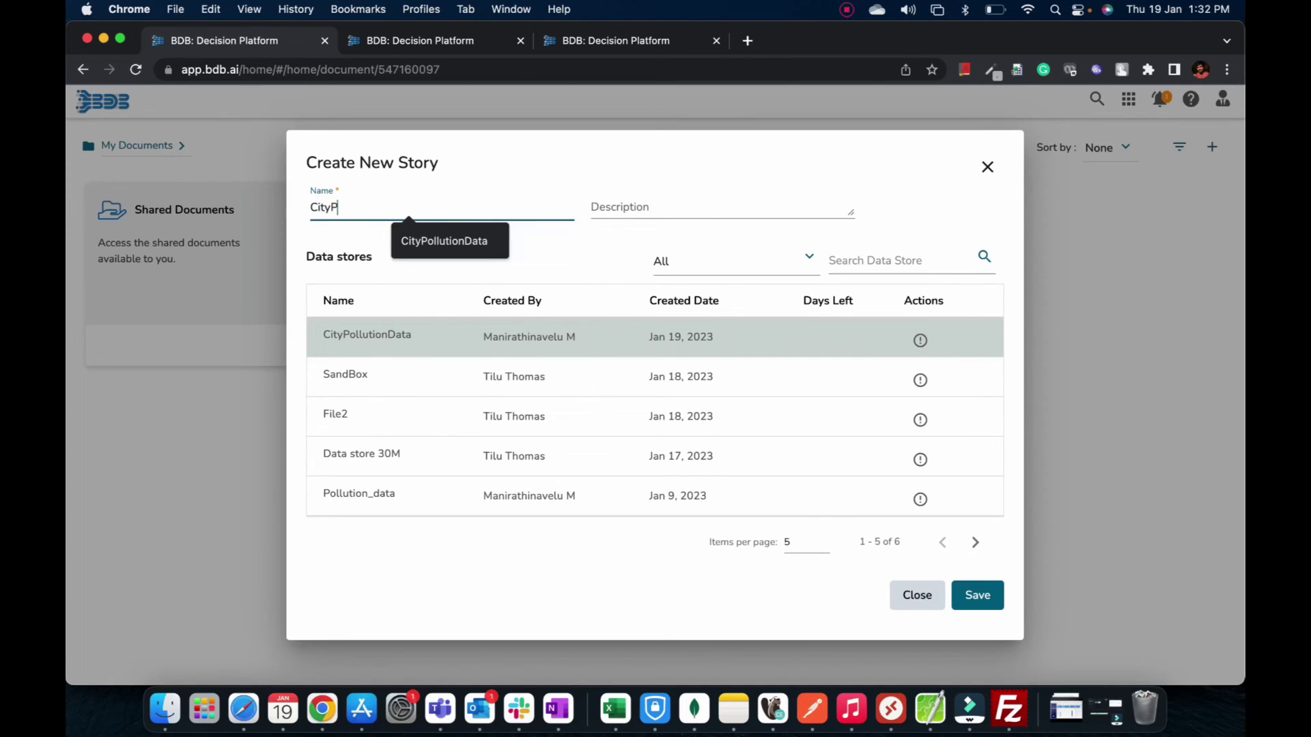
text(u)
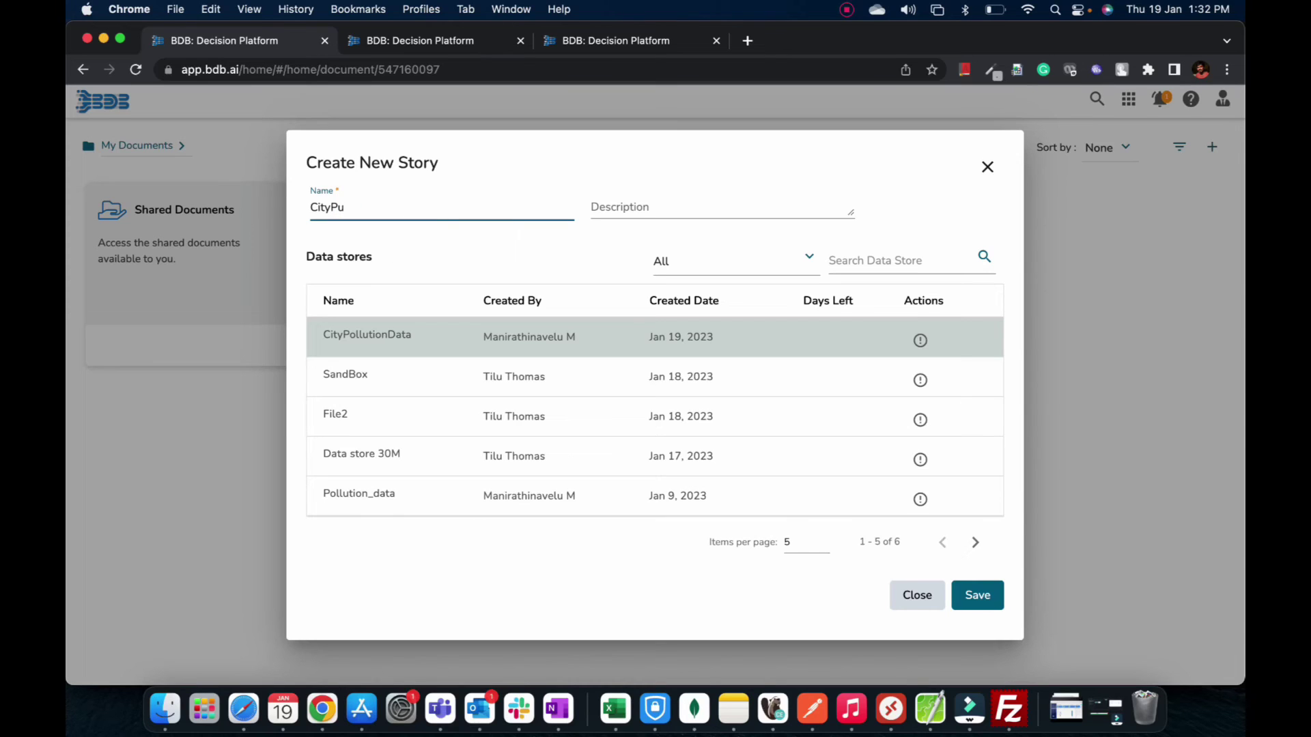
key(BackSpace)
text(ollut)
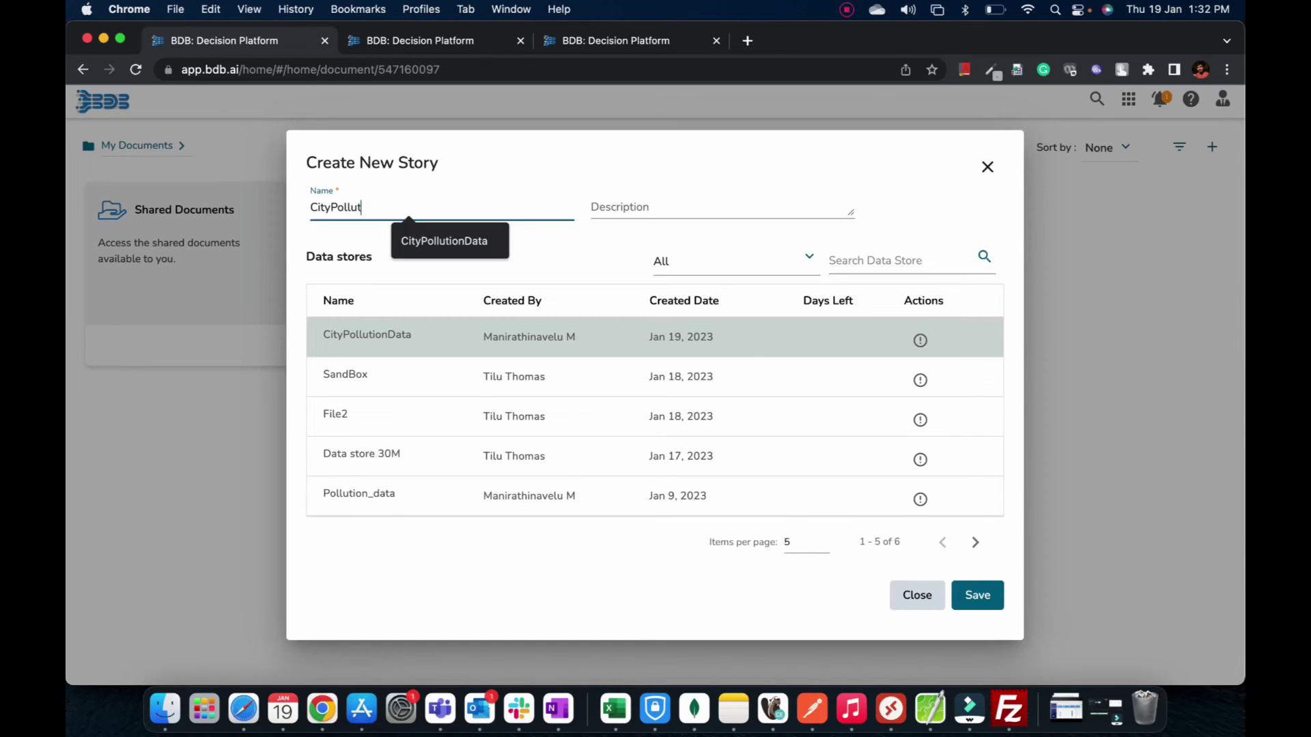
text(ionAnalysis)
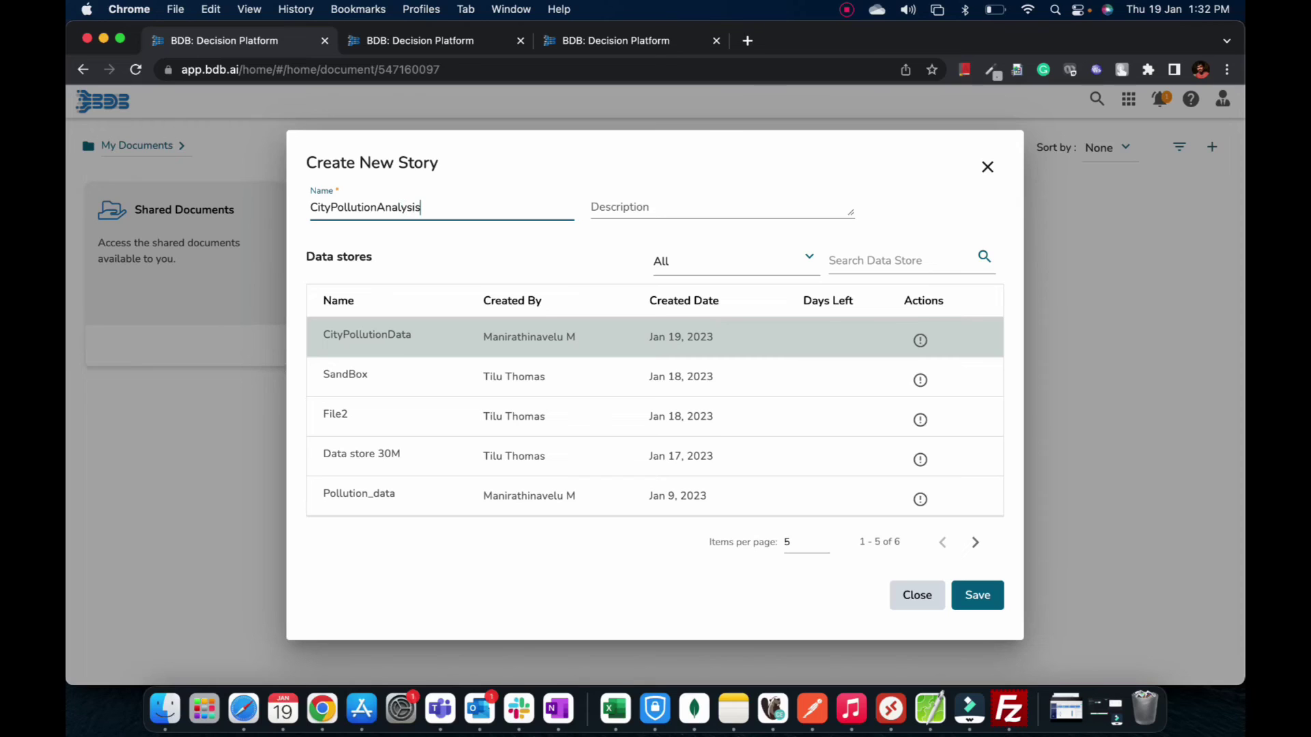
click(378, 343)
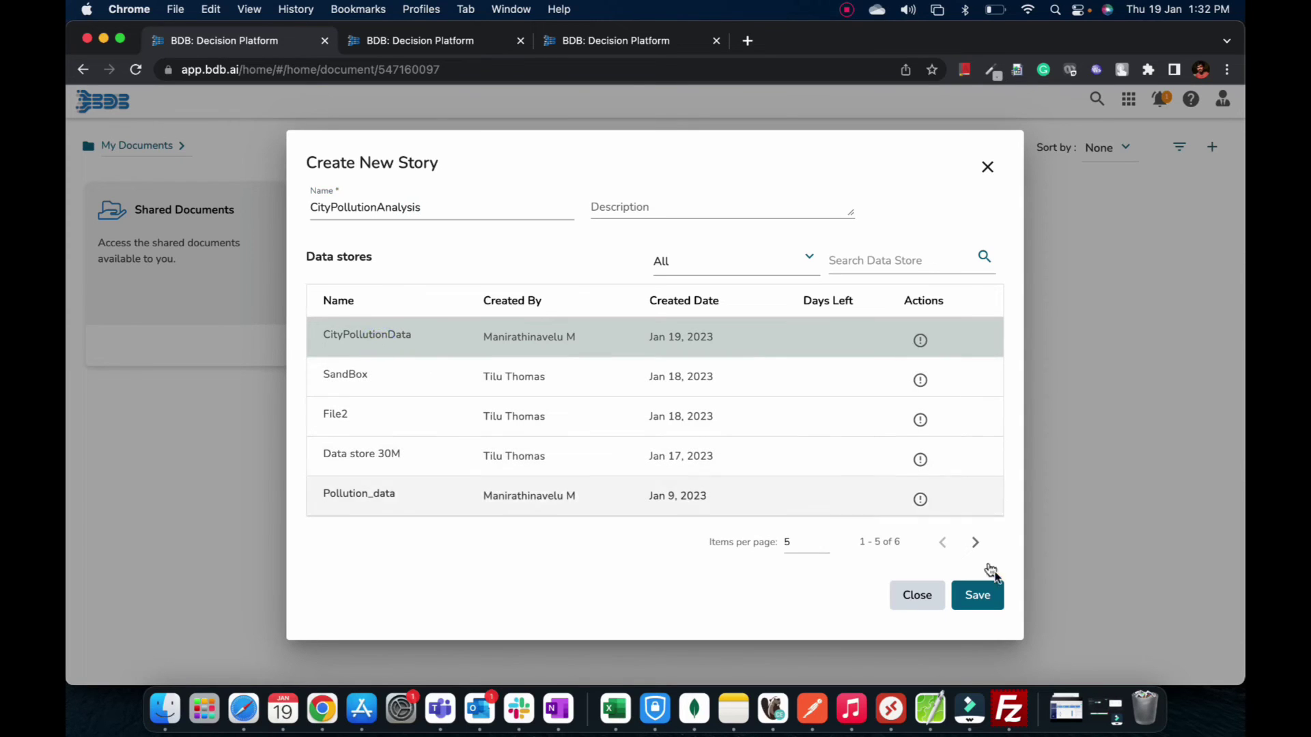
click(978, 594)
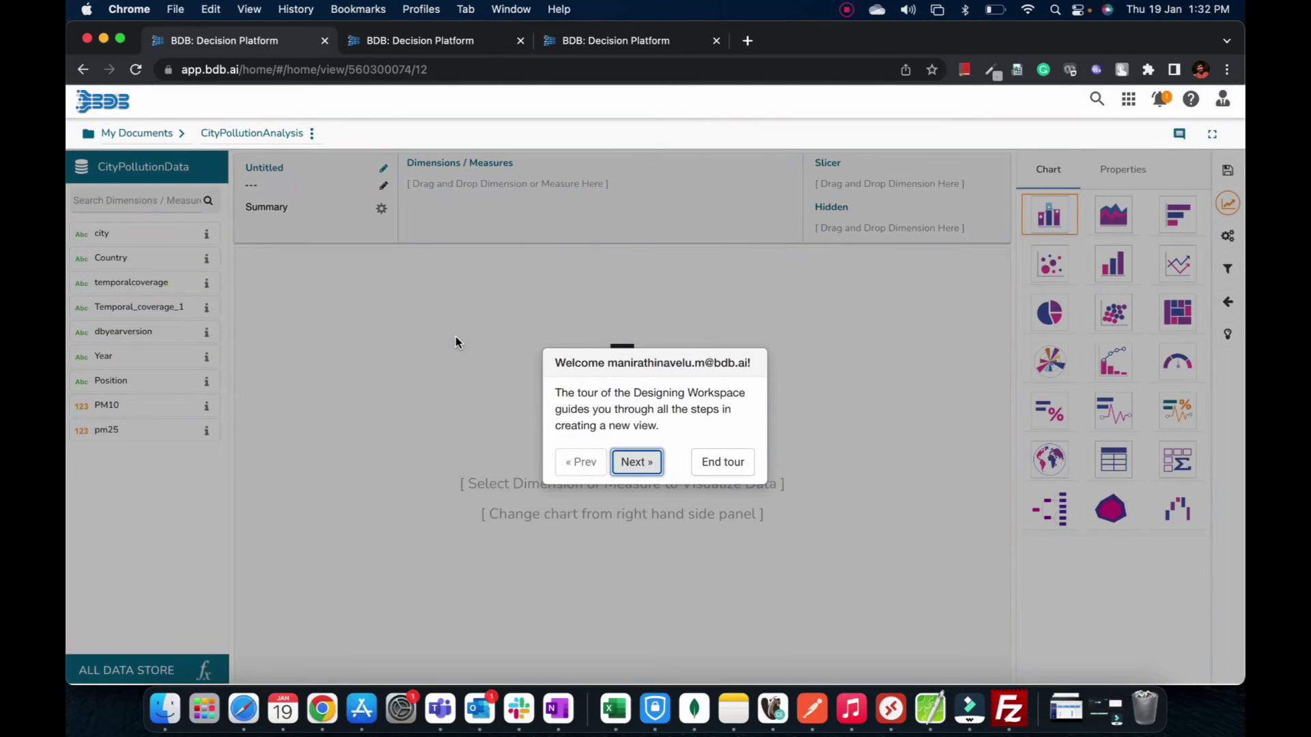
click(724, 460)
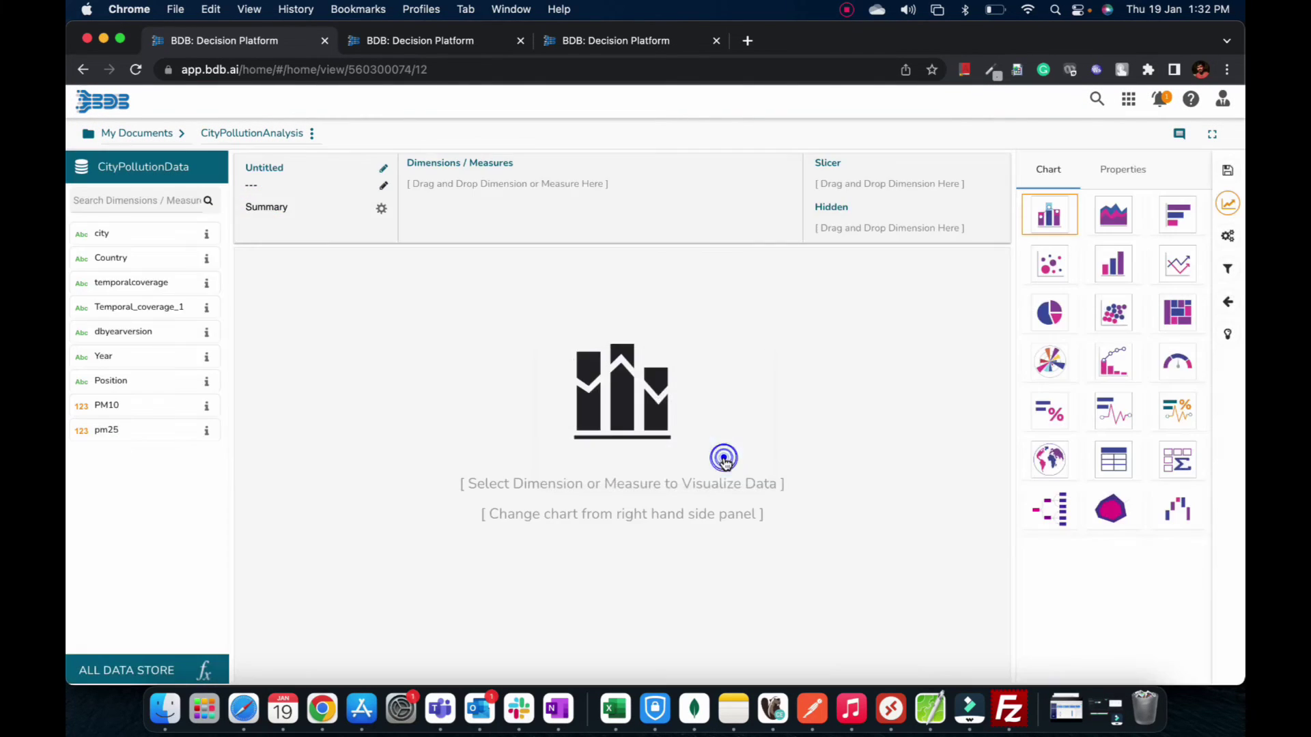
Build a chart view with Year as the dimension and PM10 as the measure.
drag(119, 357, 488, 192)
drag(127, 406, 127, 406)
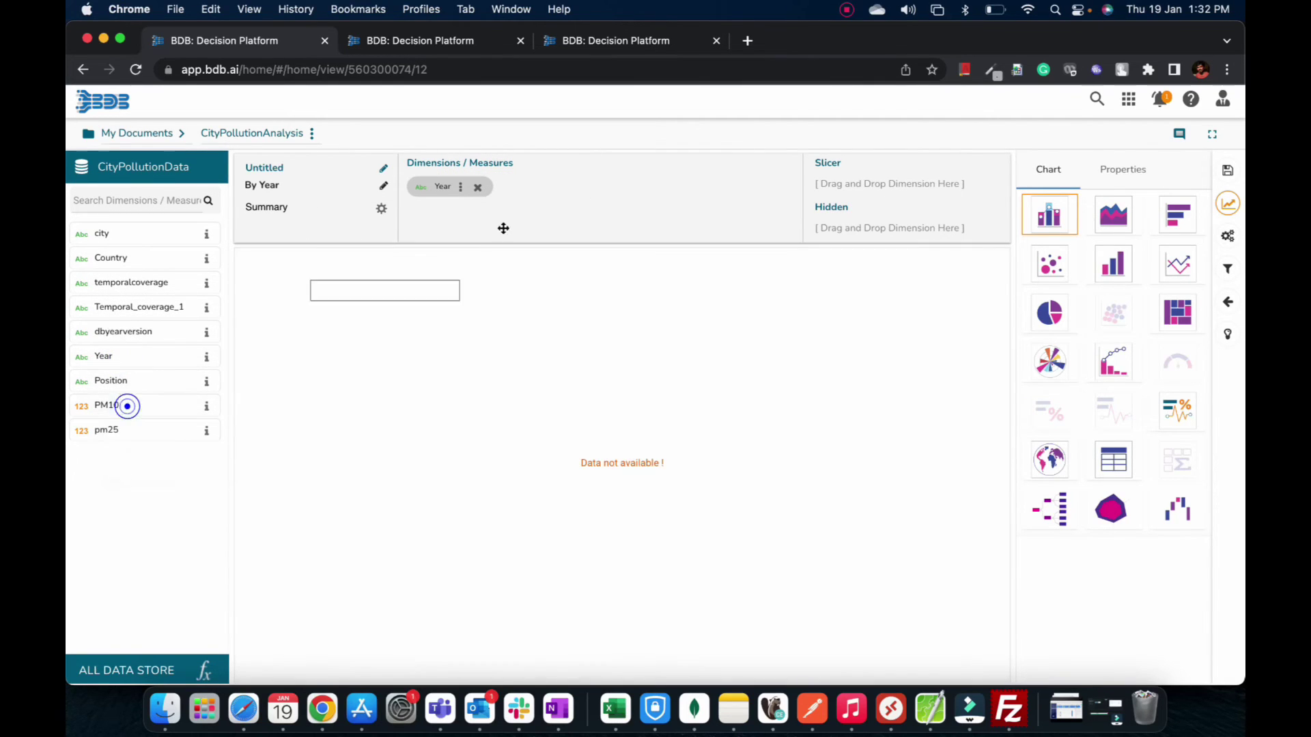
drag(504, 228, 594, 195)
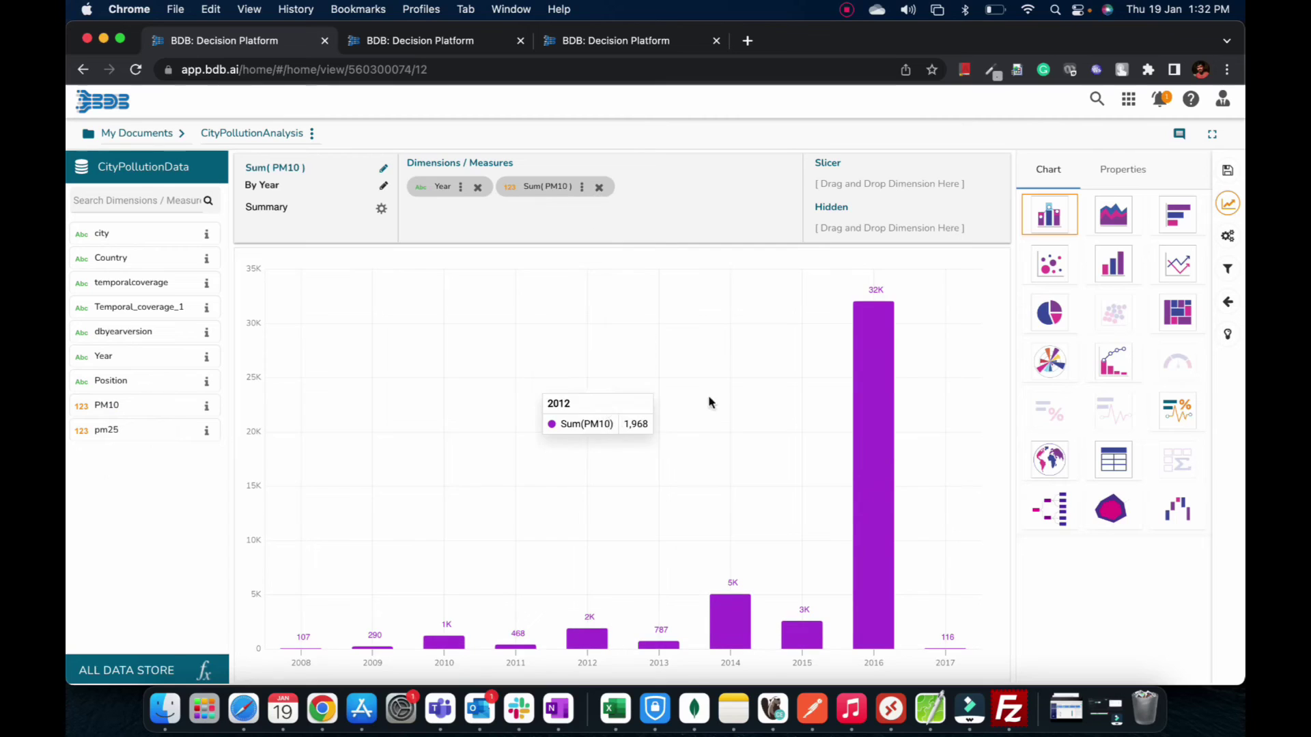
Set the PM10 aggregation in the Year chart to Max and save the view to the story.
click(581, 186)
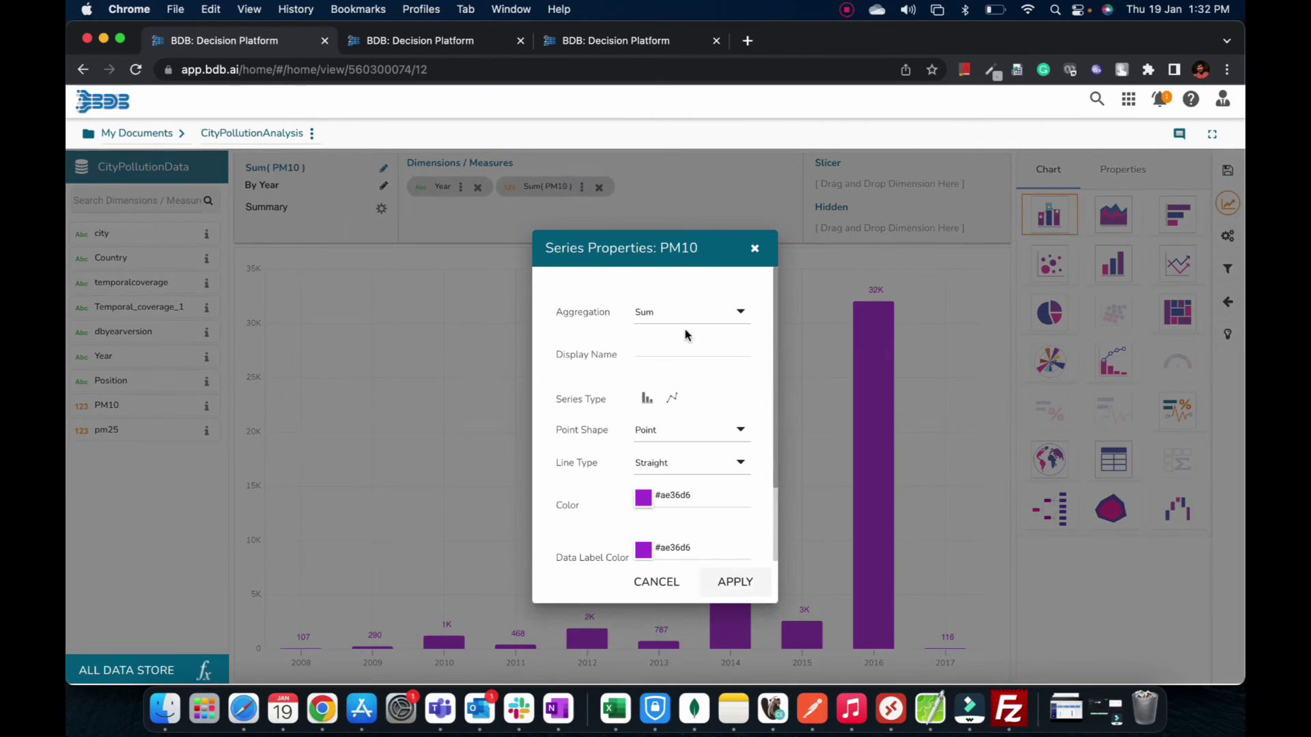
click(685, 312)
click(673, 369)
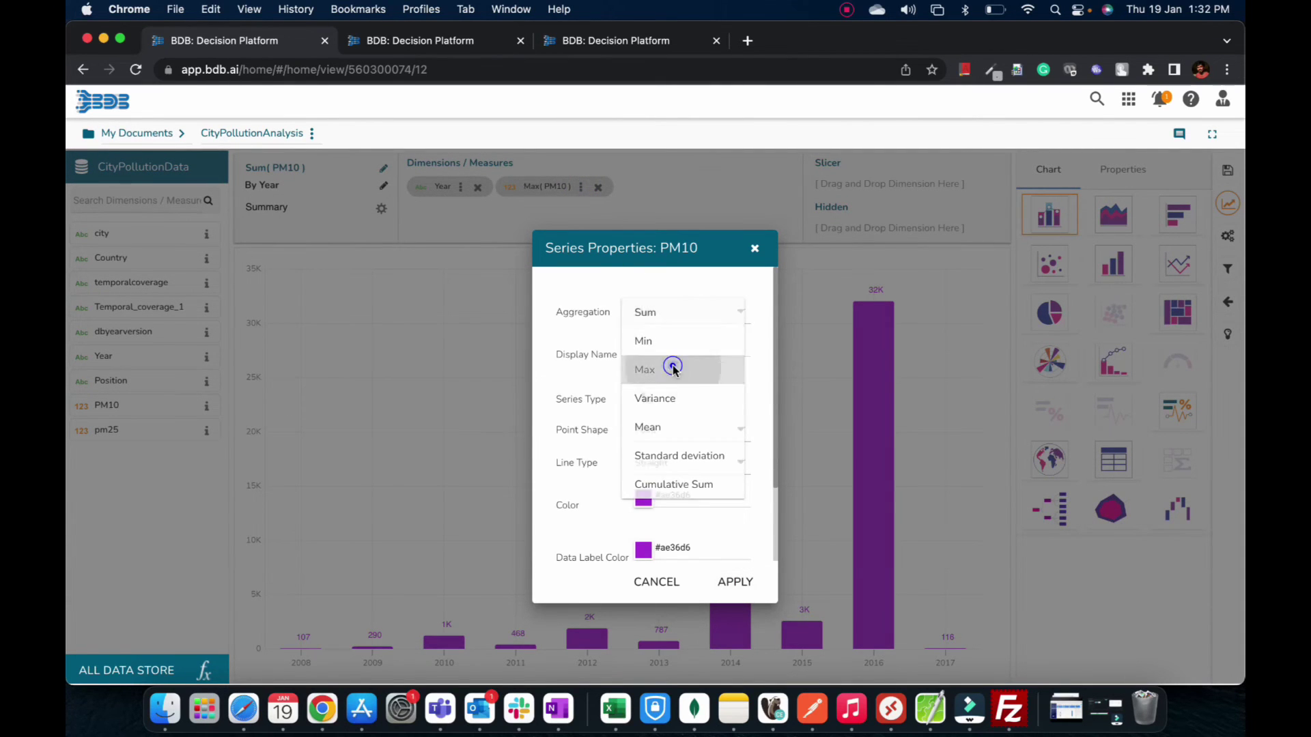
click(732, 582)
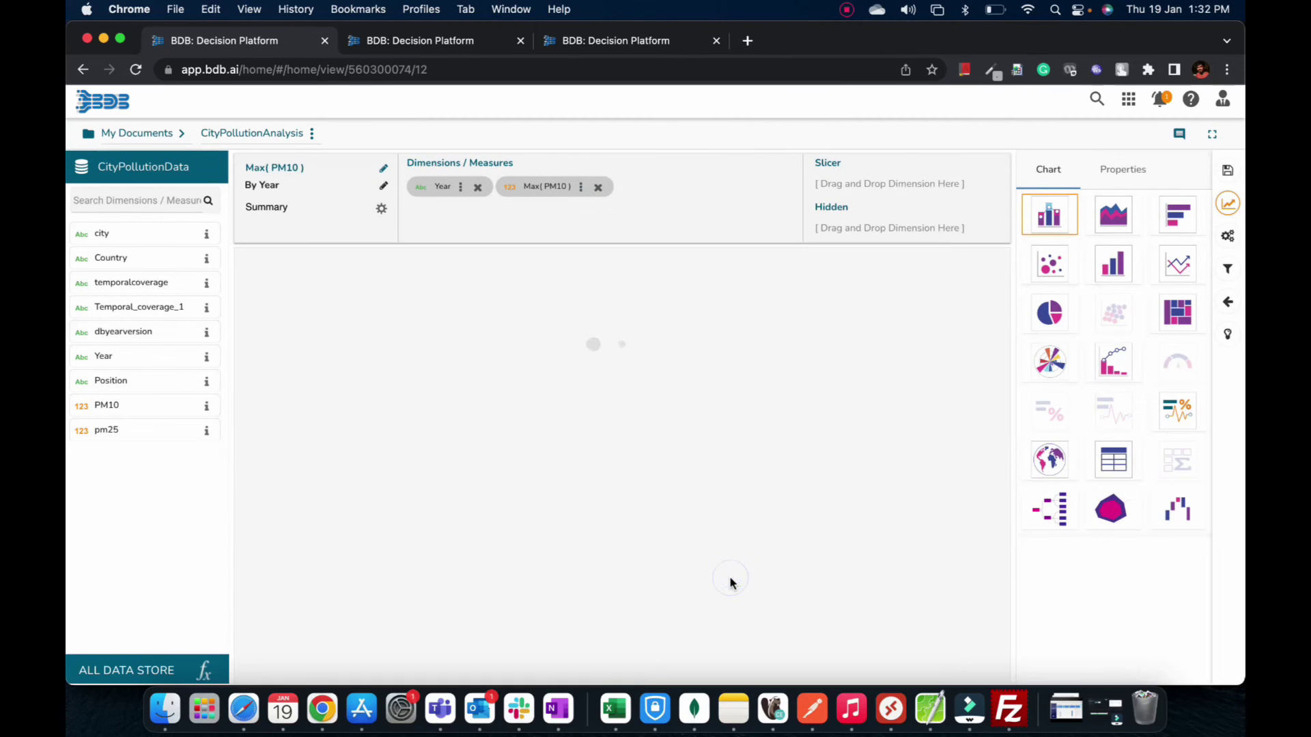
click(1228, 174)
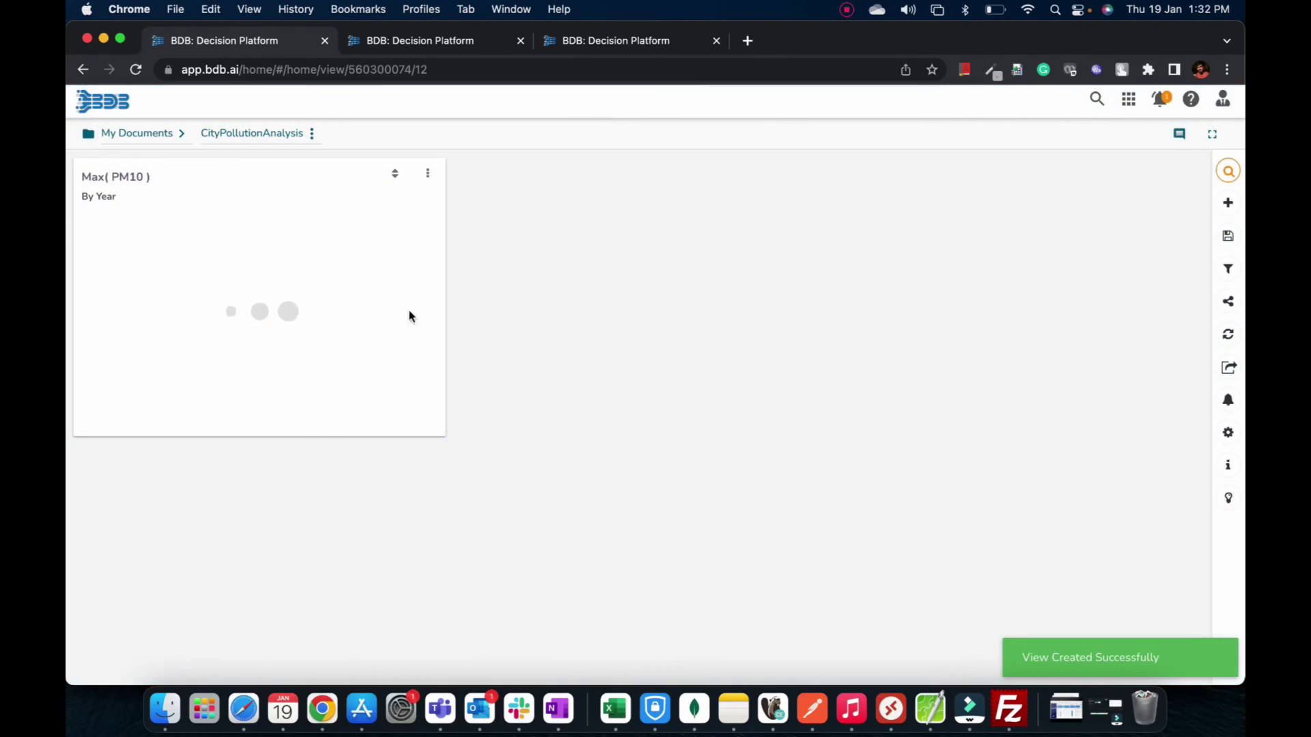
Add a second chart view with Country as the only dimension and PM10 and pm25 as measures.
click(1227, 204)
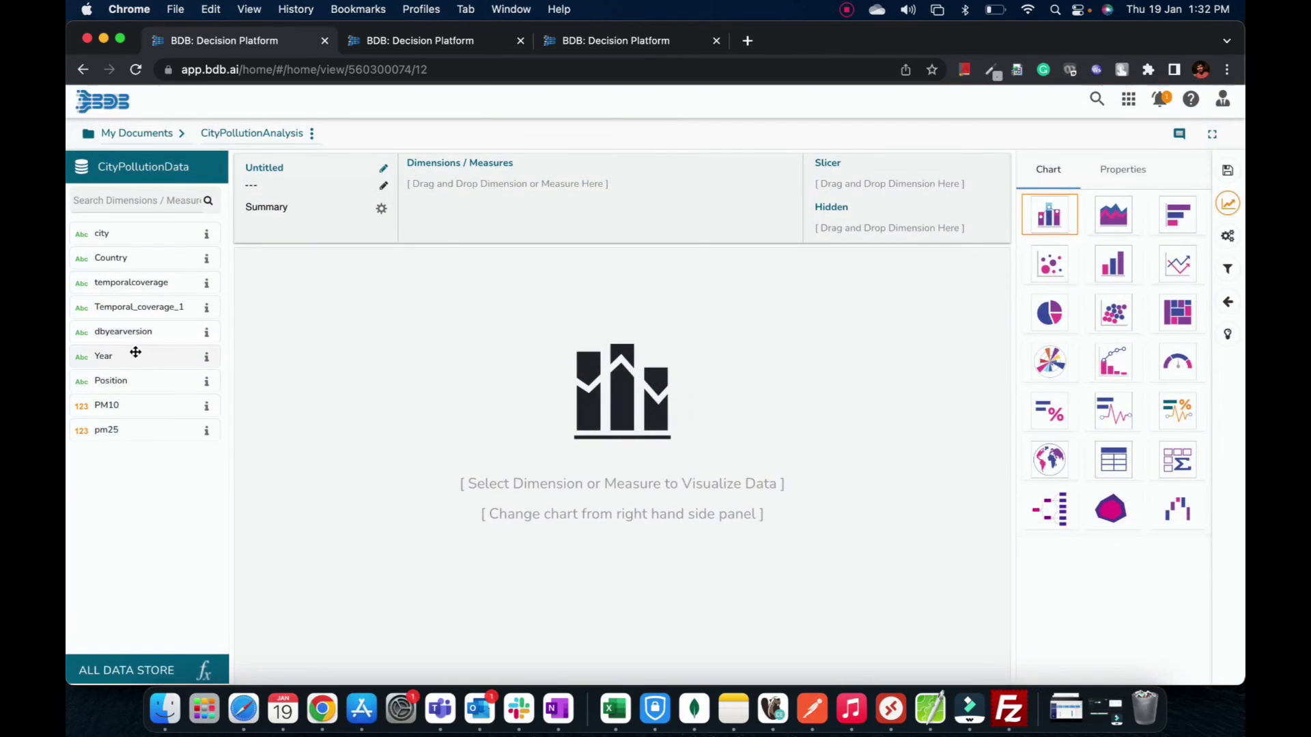
drag(127, 353, 498, 193)
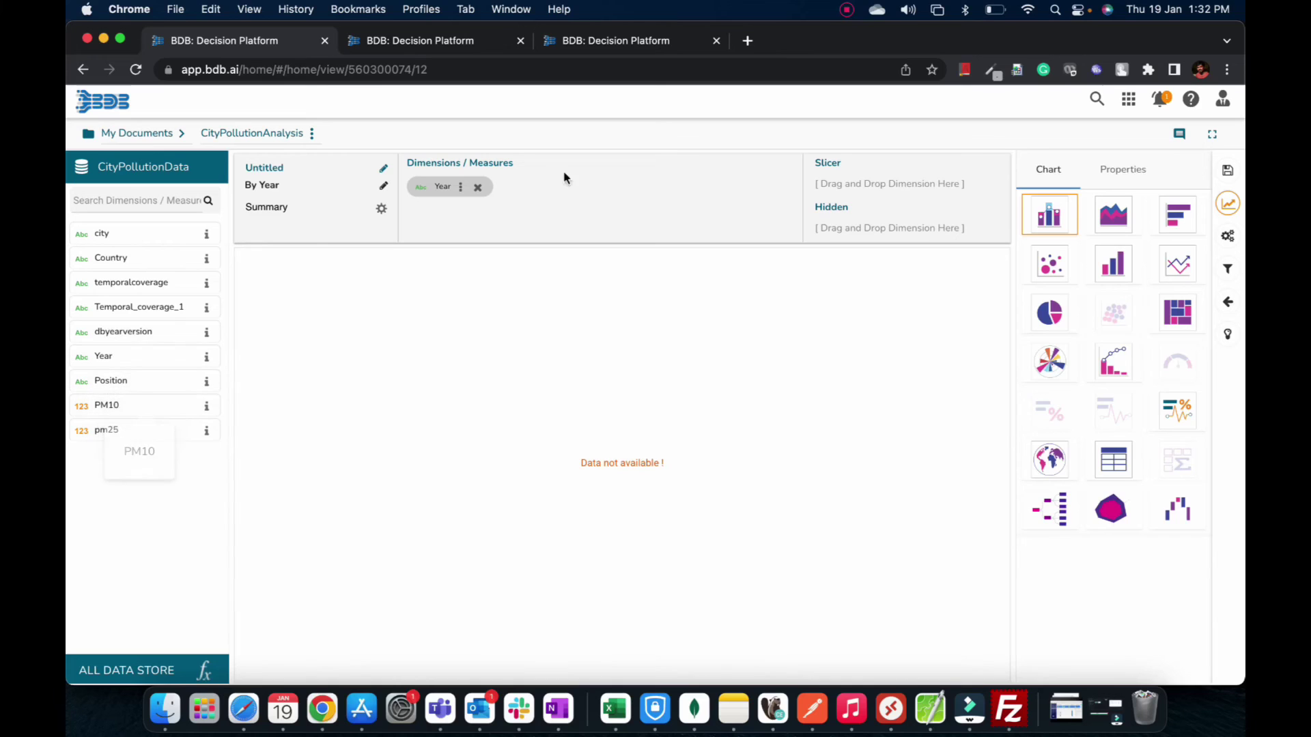
click(477, 187)
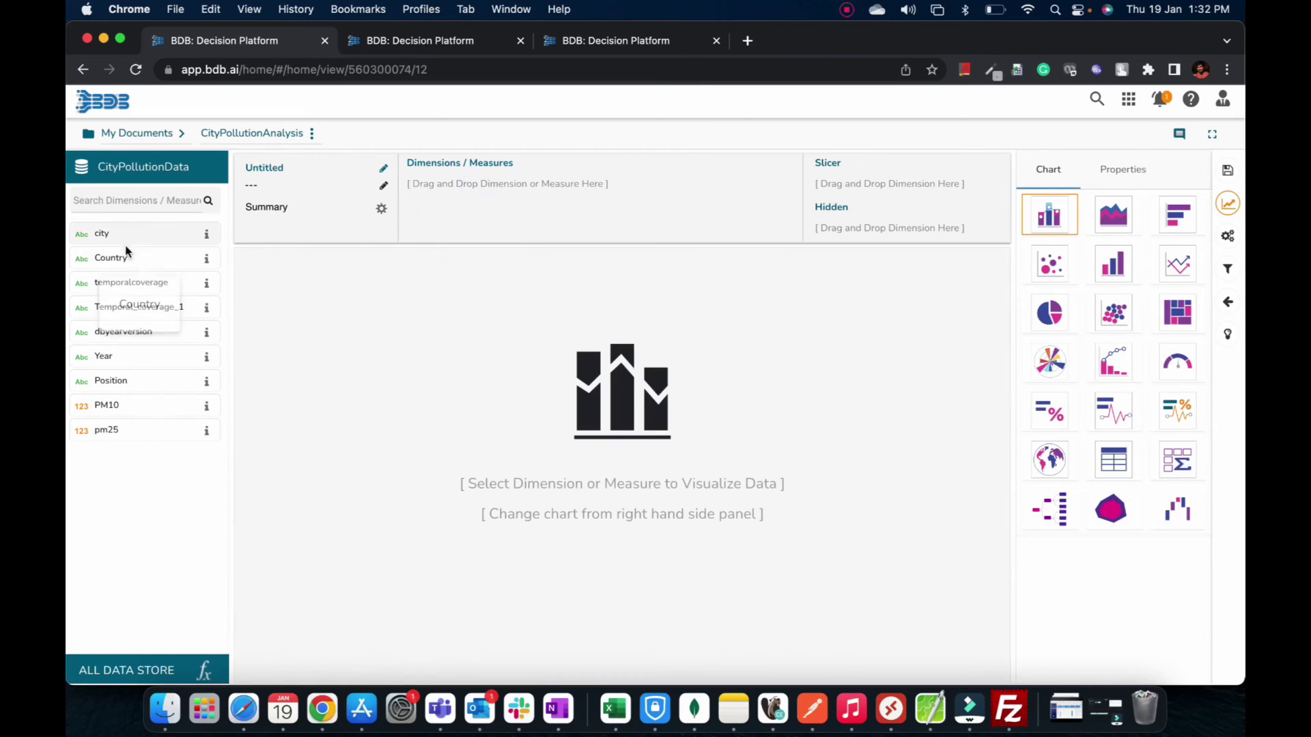
drag(126, 253, 478, 193)
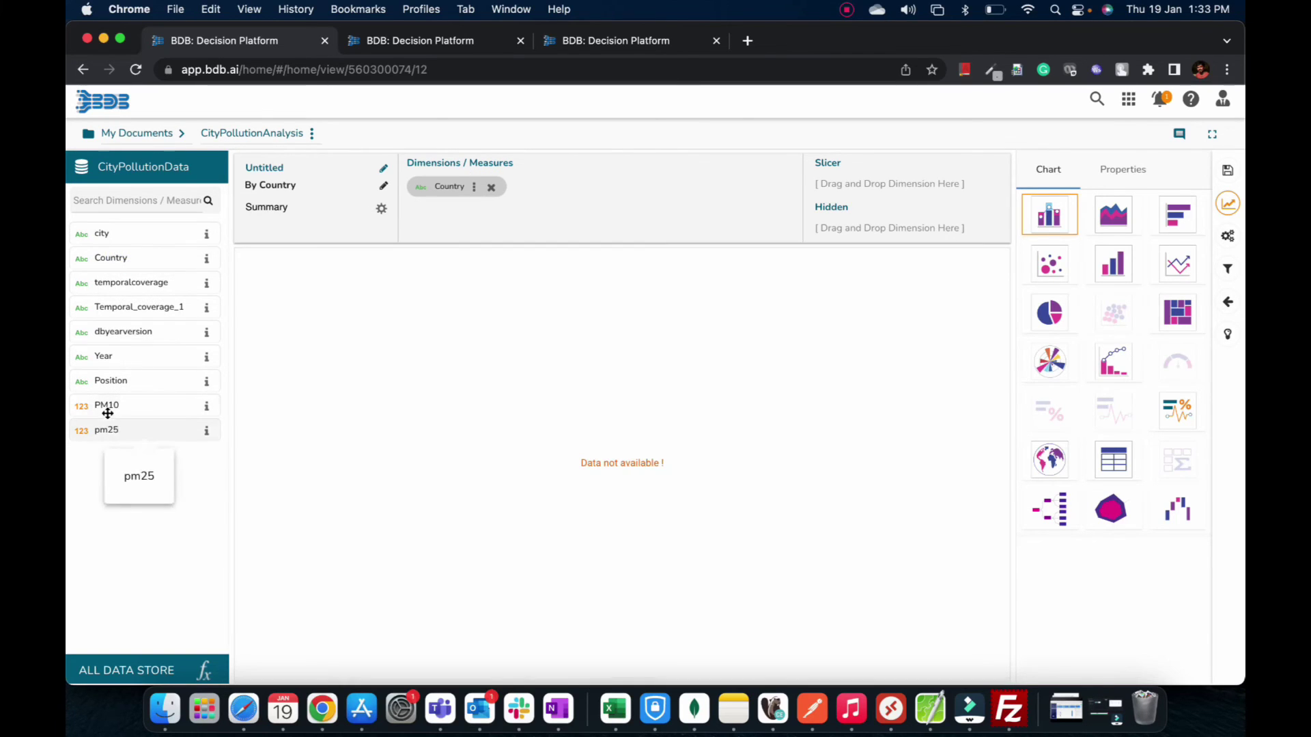
drag(107, 410, 594, 205)
drag(140, 430, 705, 213)
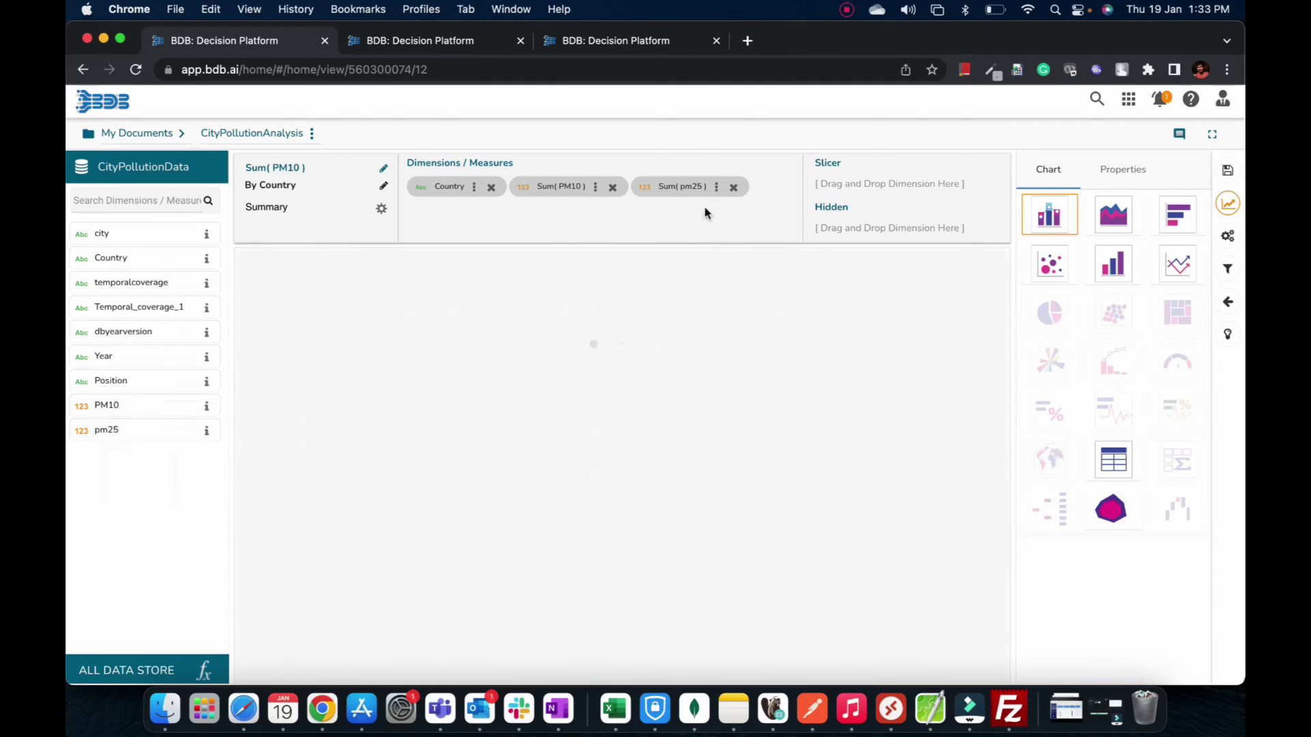
Set the aggregation of both PM10 and pm25 in the Country chart to Max and save the view.
click(596, 187)
click(685, 307)
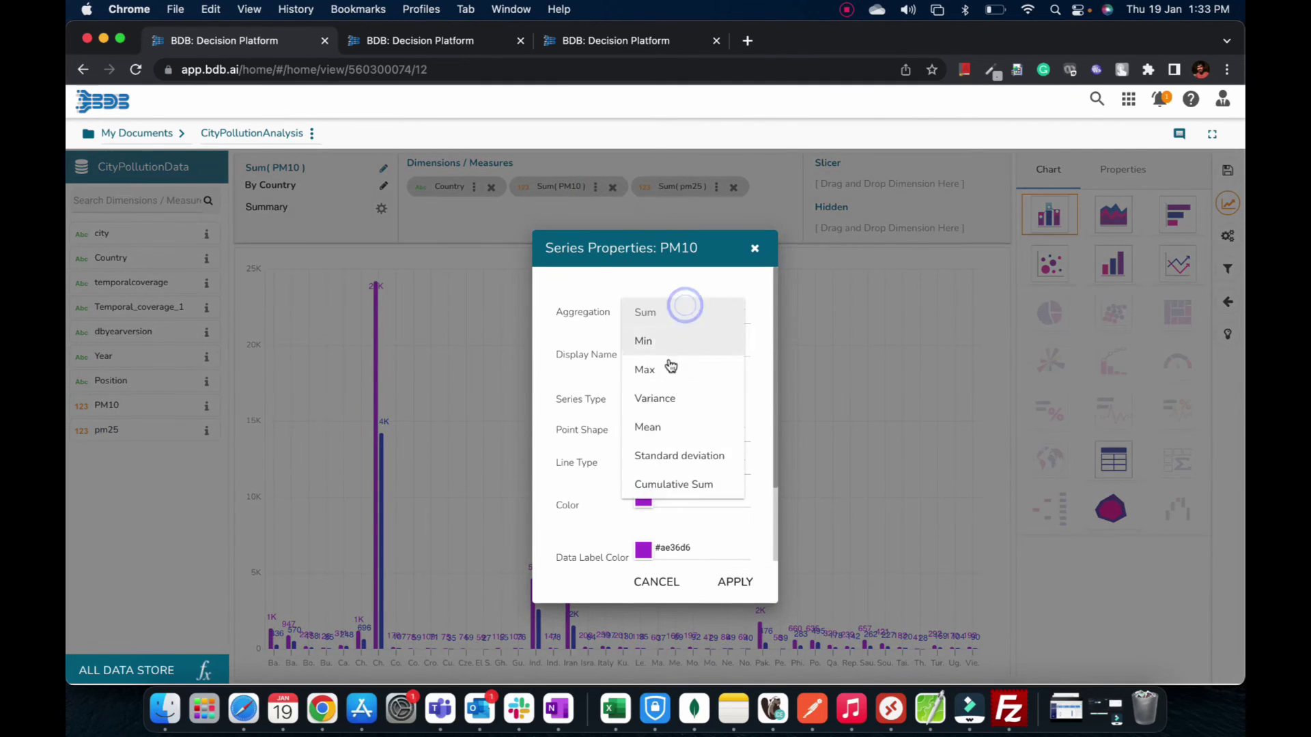
click(665, 369)
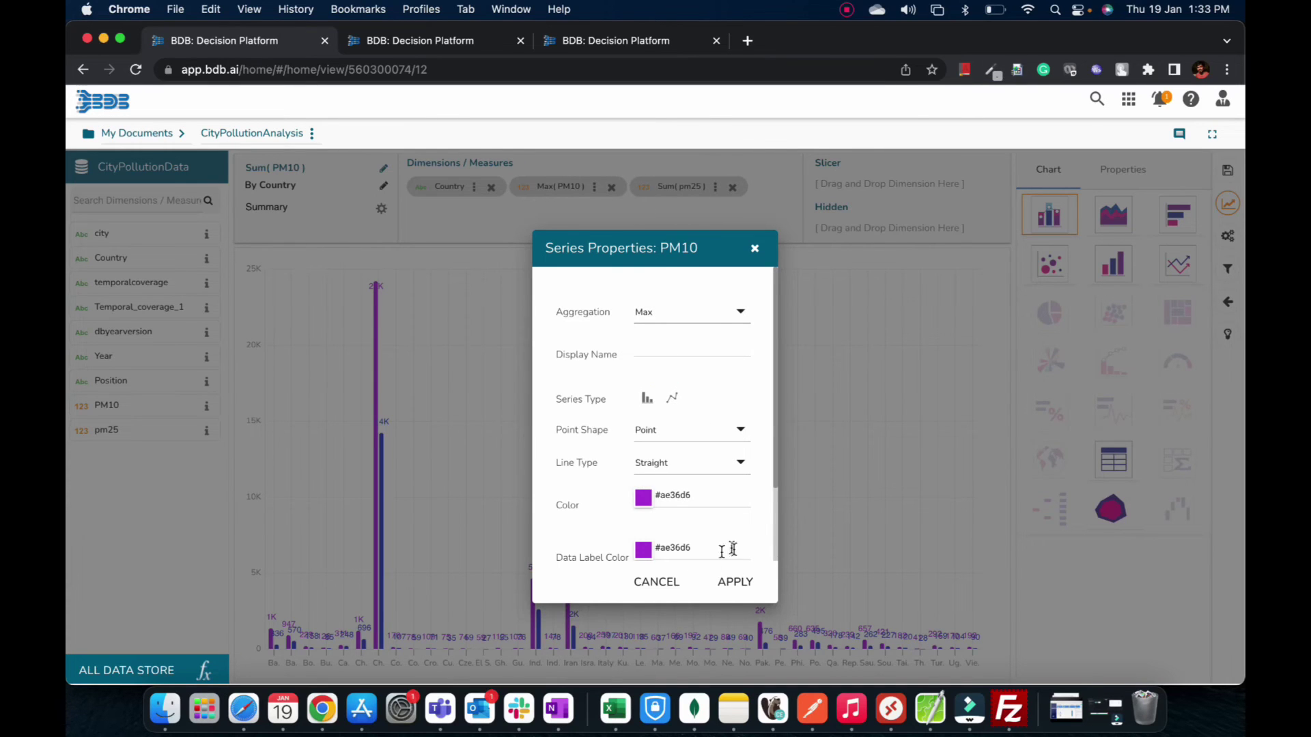
click(727, 580)
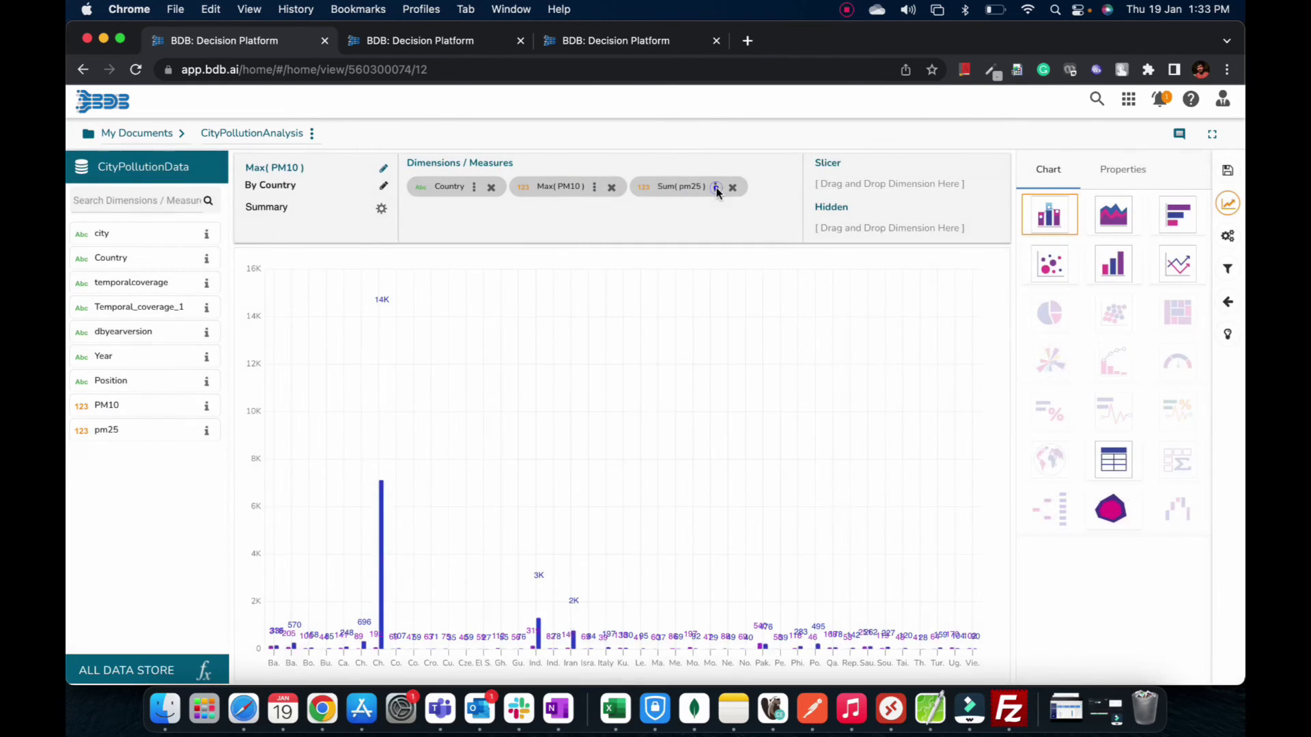
click(716, 187)
click(670, 312)
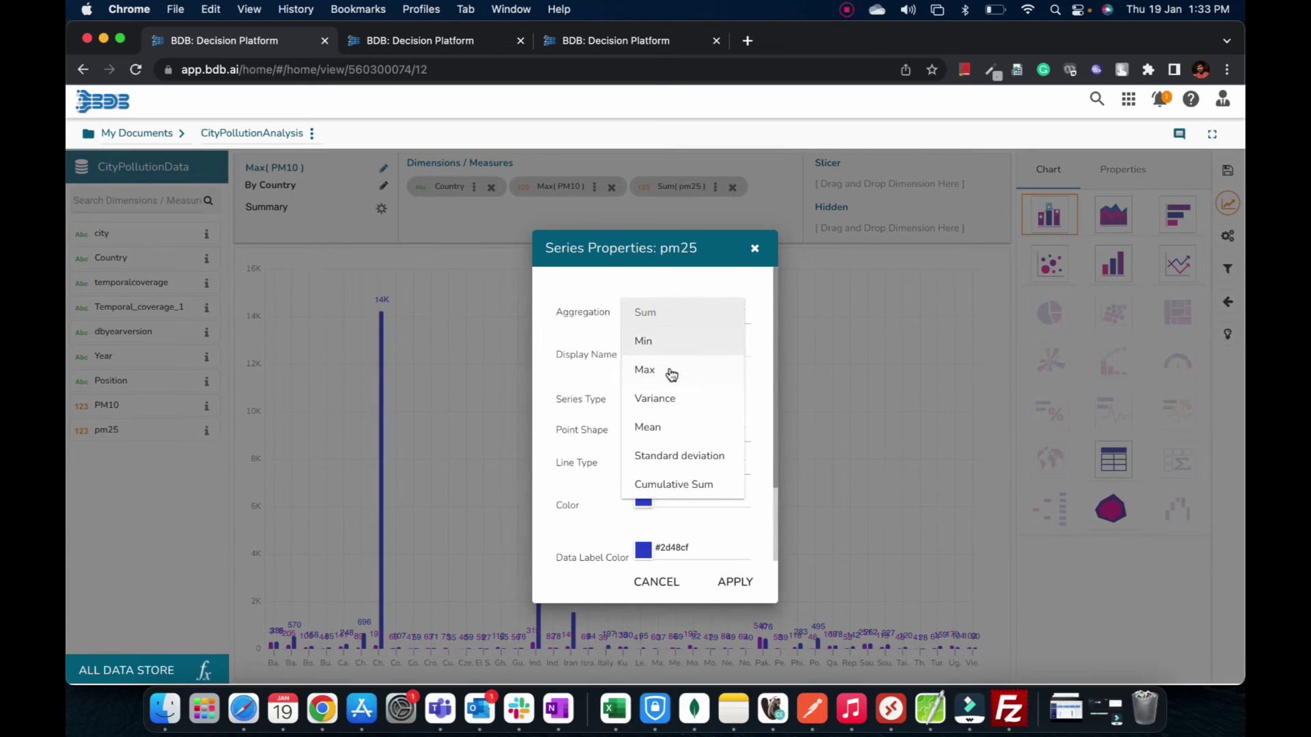
click(670, 371)
click(736, 580)
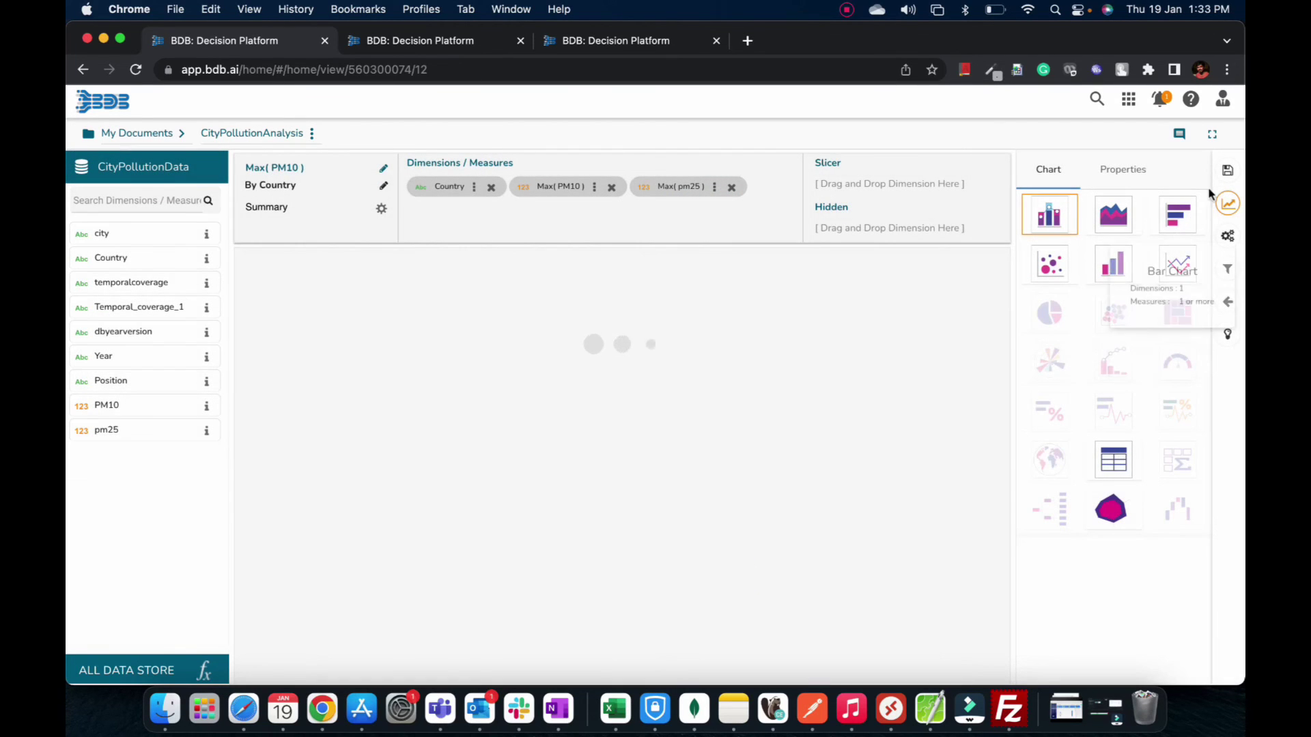
click(1228, 170)
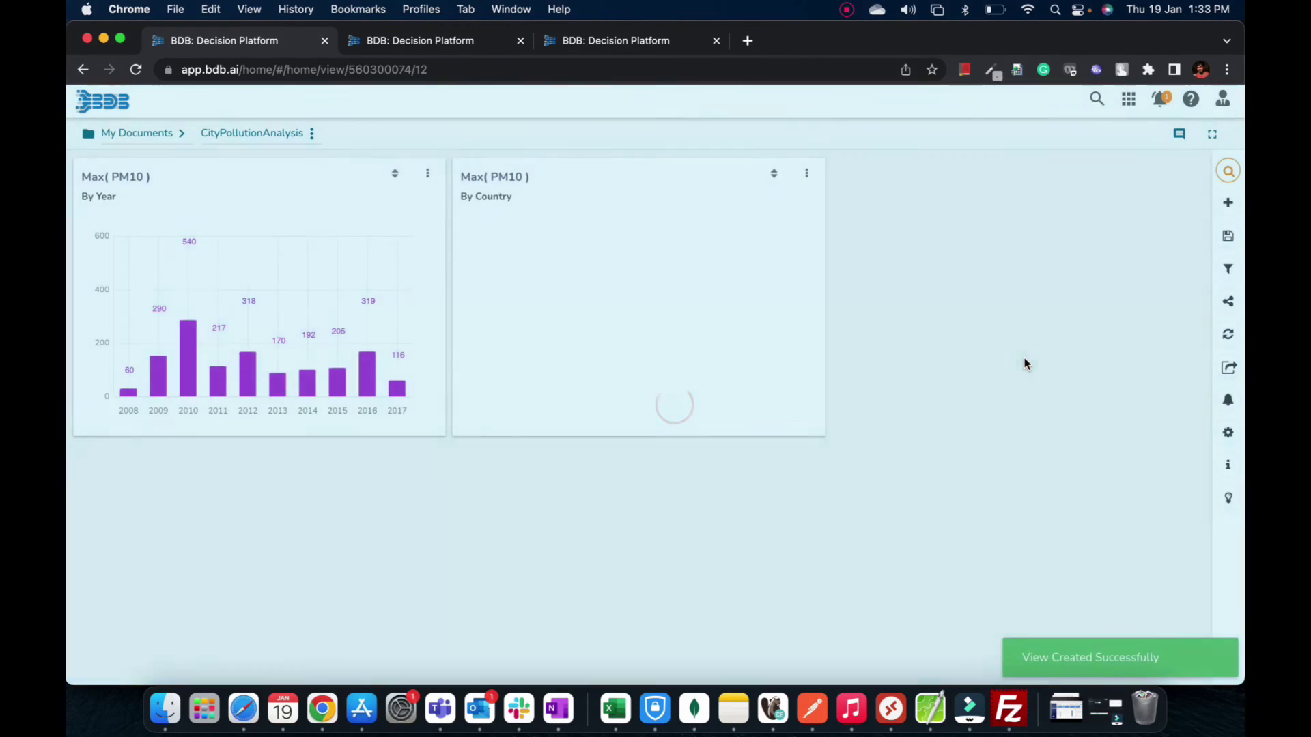
Widen the Country chart on the story canvas so it fills the space beside the Year chart.
drag(641, 173, 706, 169)
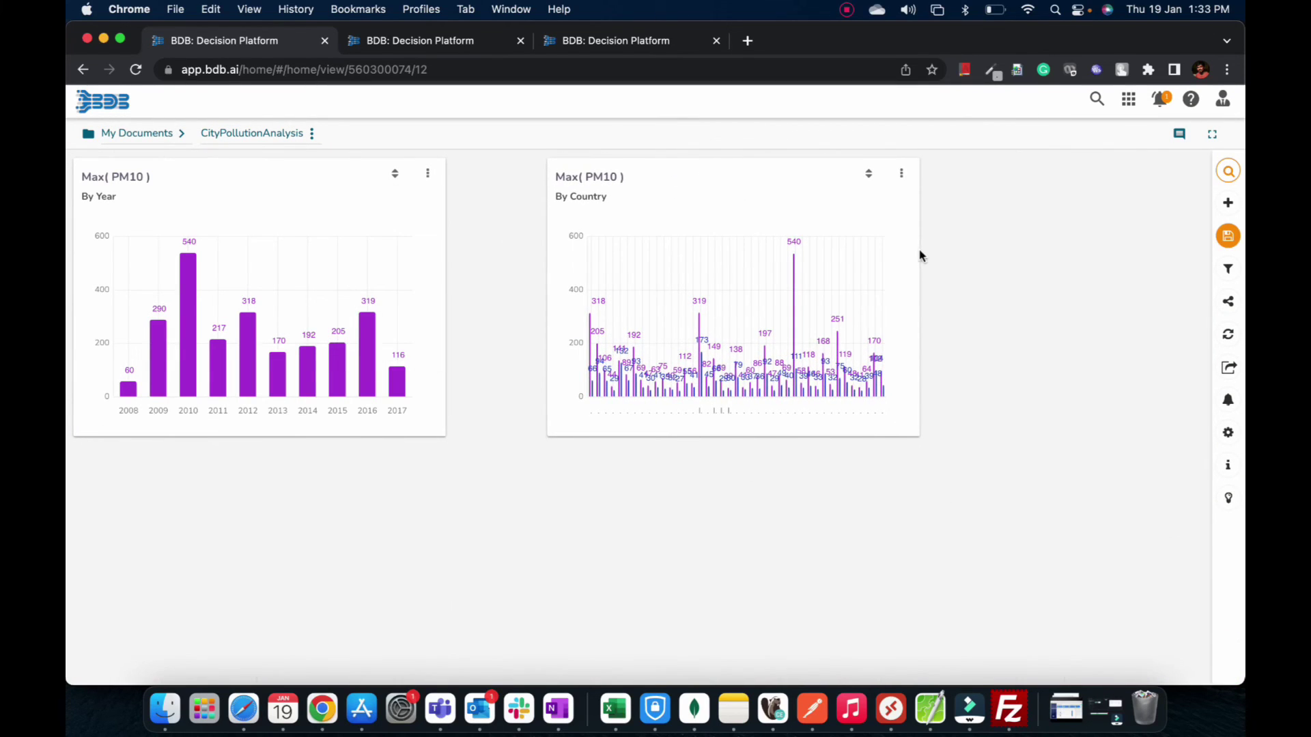
drag(929, 252, 1161, 253)
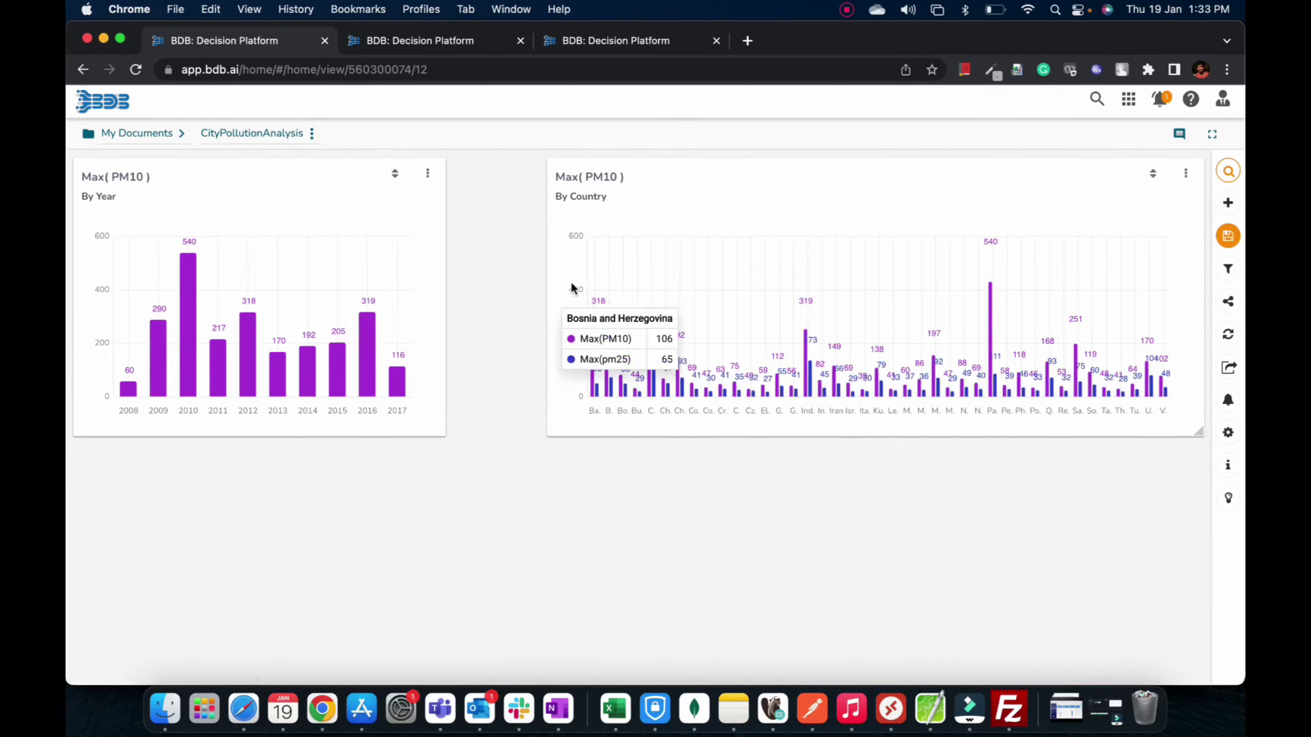
drag(551, 277, 454, 277)
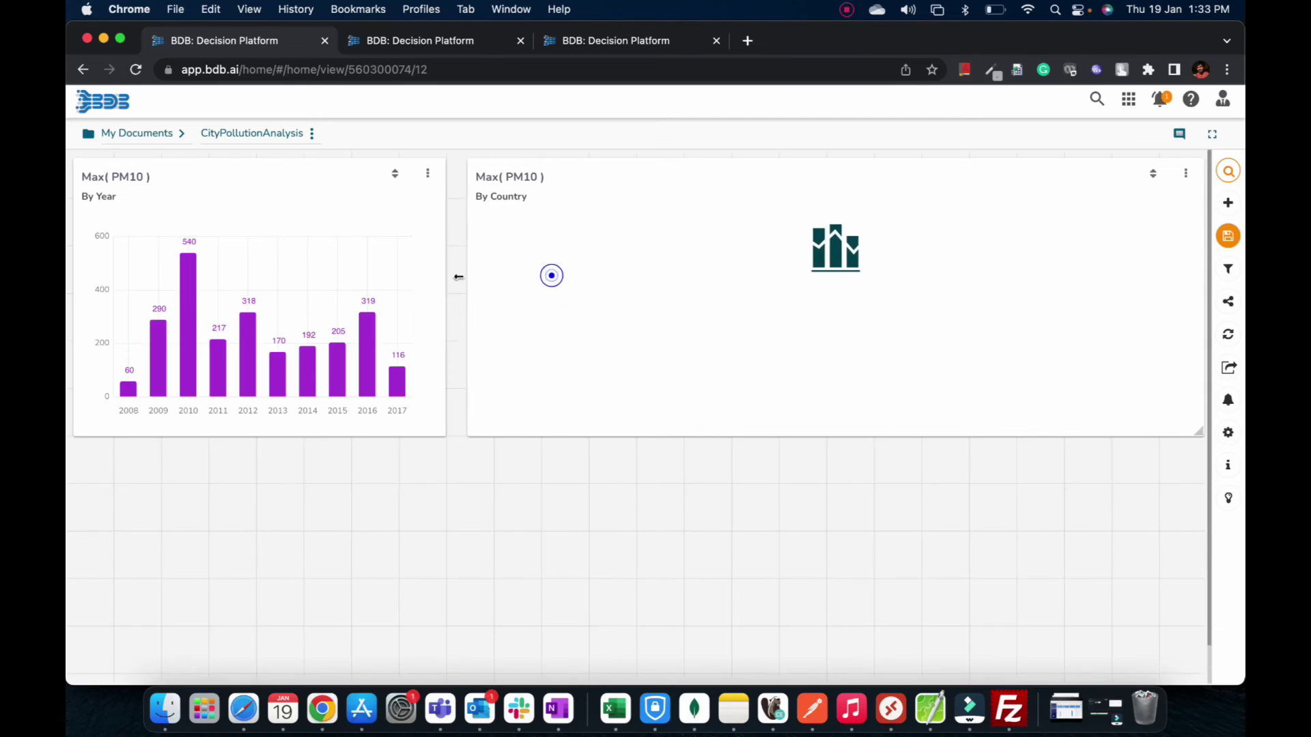
Enable the slider in the Country chart's properties and save the view to the story.
click(1186, 175)
click(1158, 217)
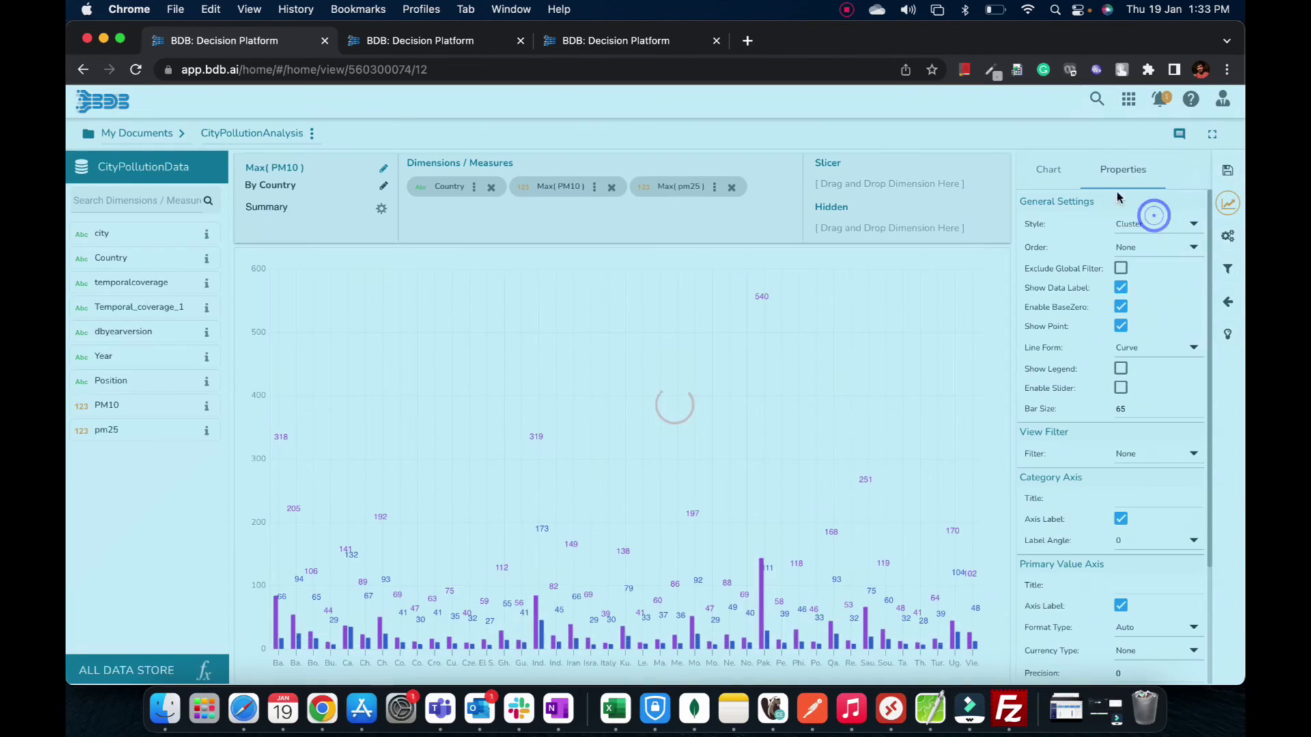
click(1121, 387)
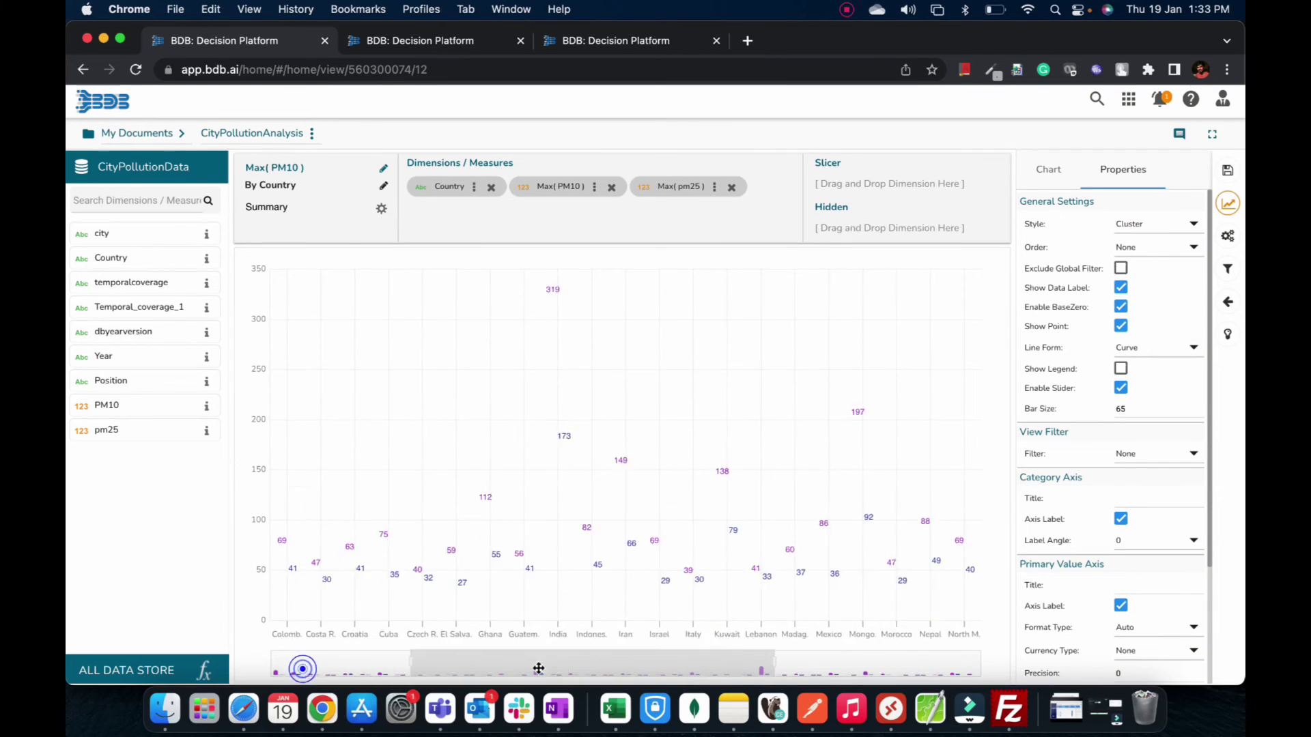
click(1229, 174)
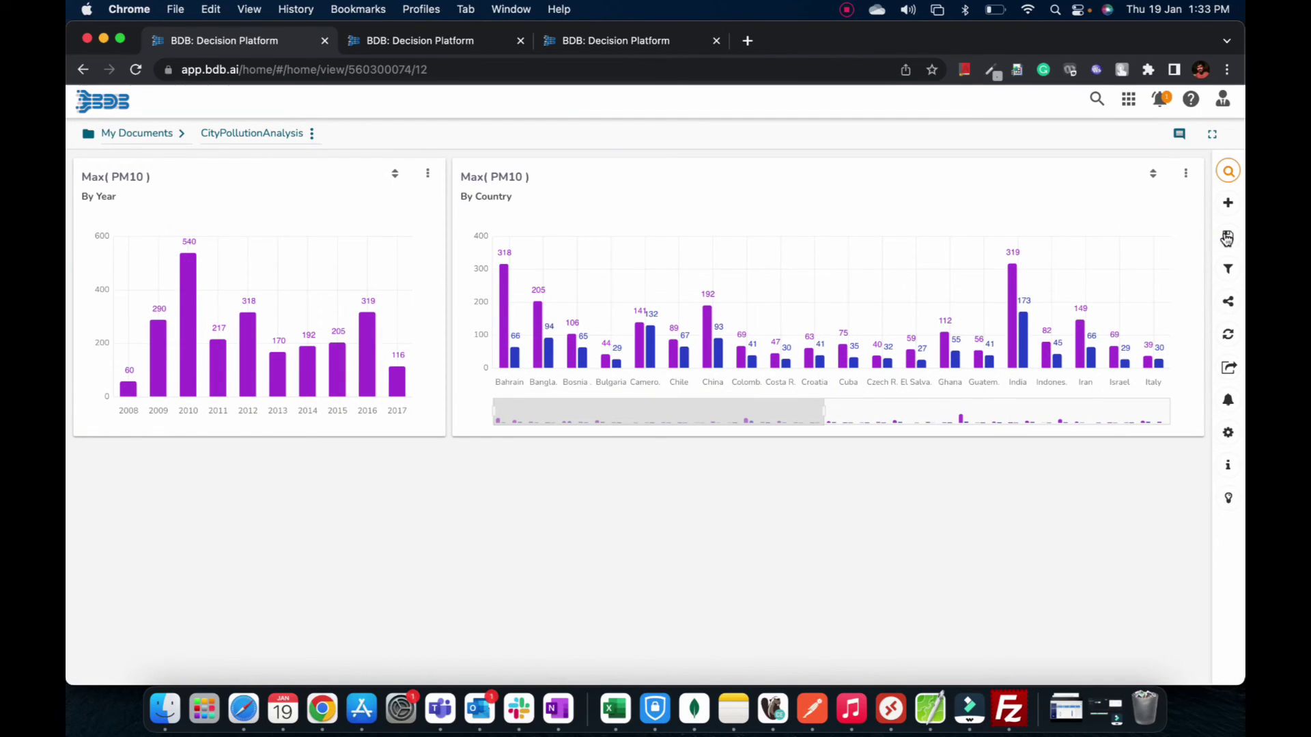
Search the data store for "country wise max PM10", like the resulting chart and add it to the story.
click(1230, 172)
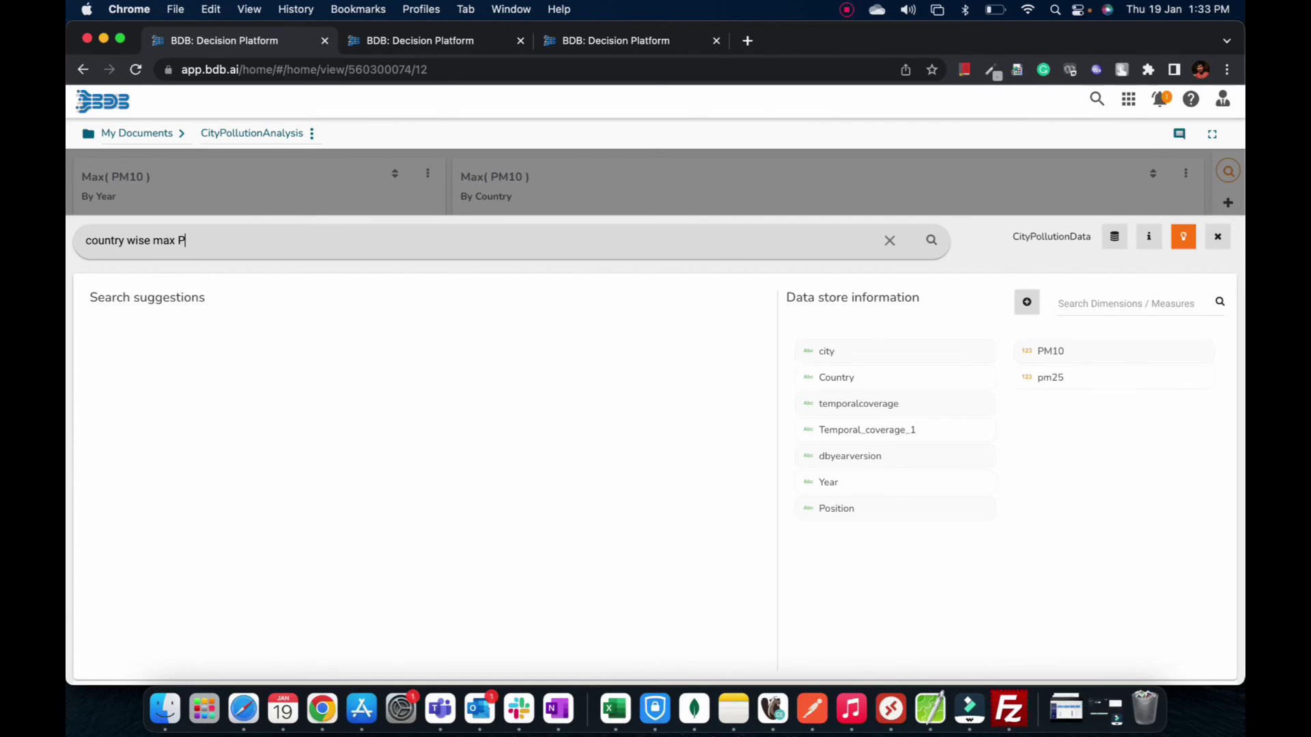
click(939, 238)
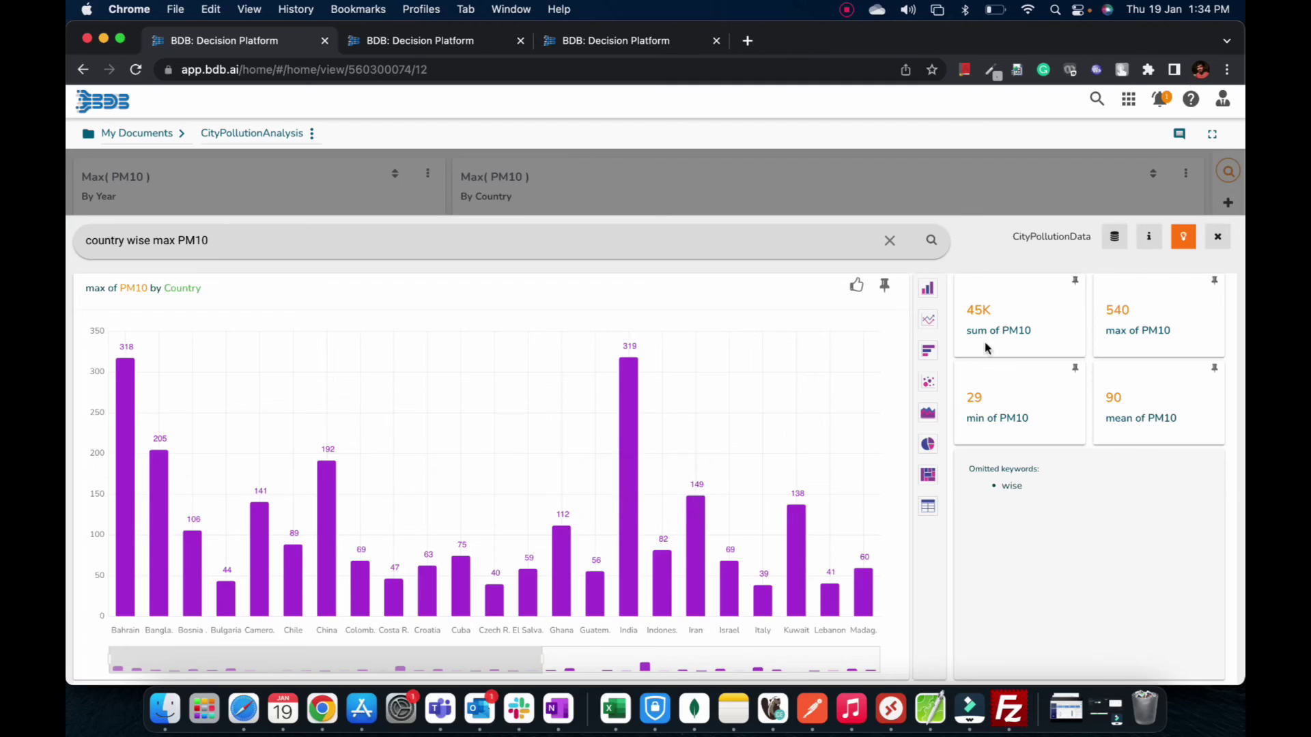
click(858, 287)
click(884, 287)
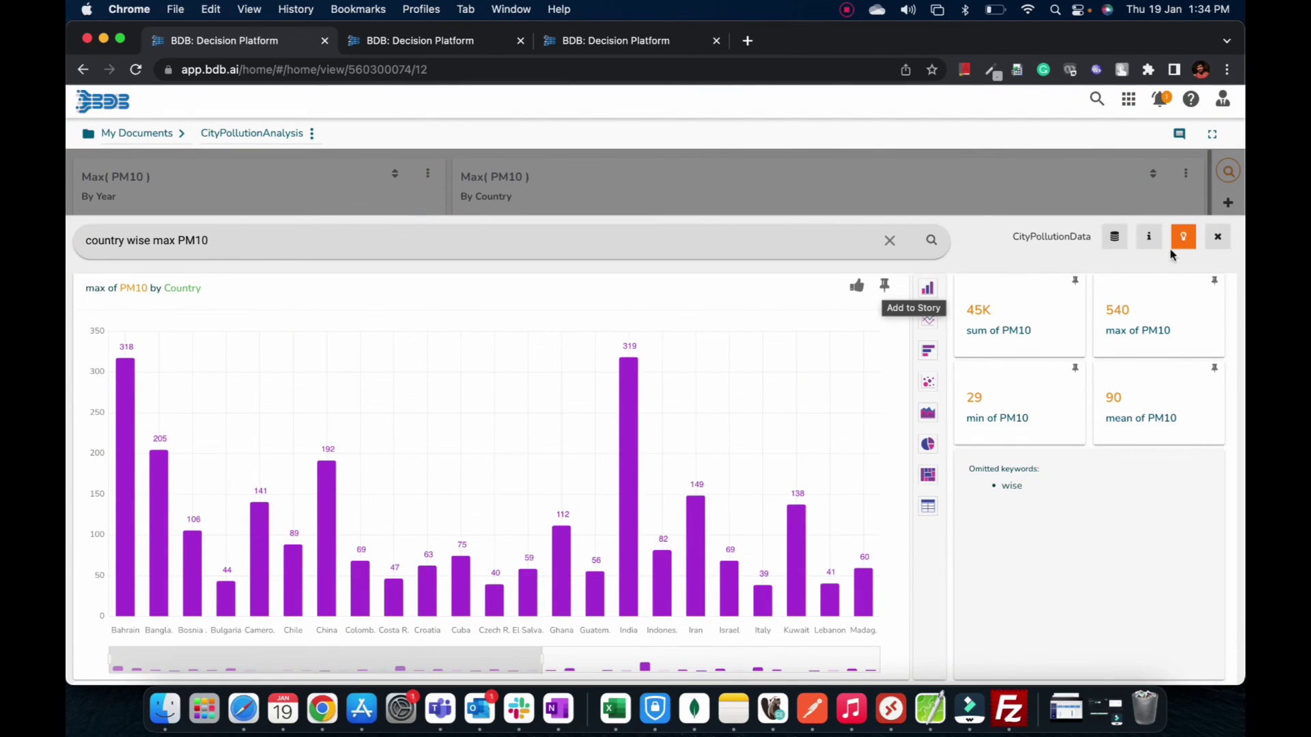
click(1218, 236)
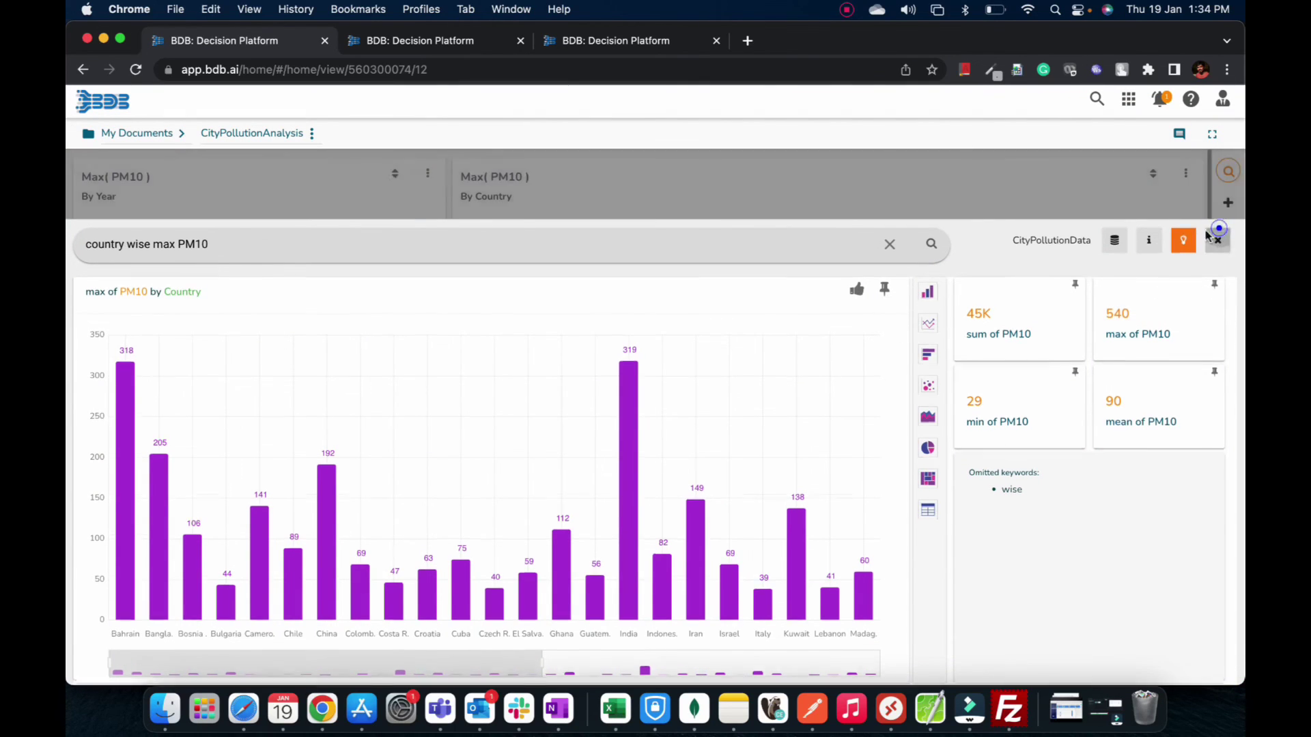
Widen the added PM10 by Country chart to the full width of the story canvas and save the story.
scroll(626, 407, down, 1)
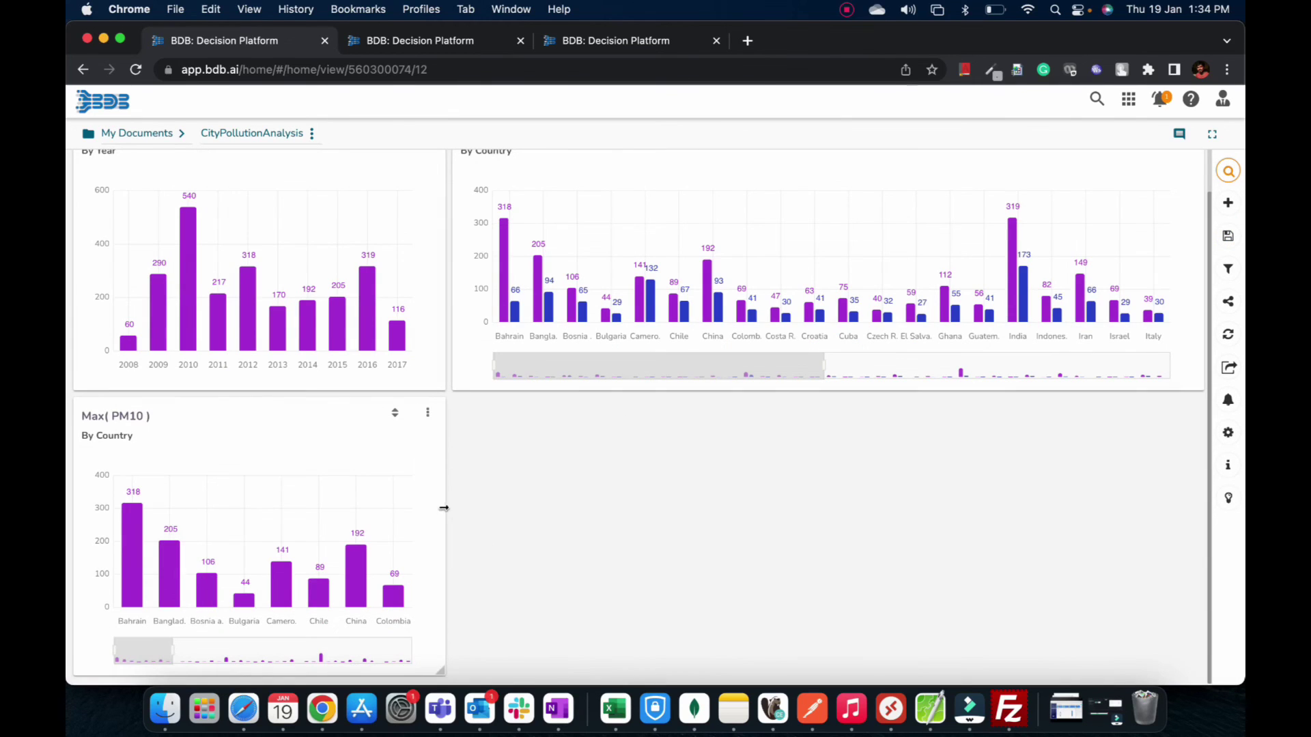
drag(444, 508, 1112, 454)
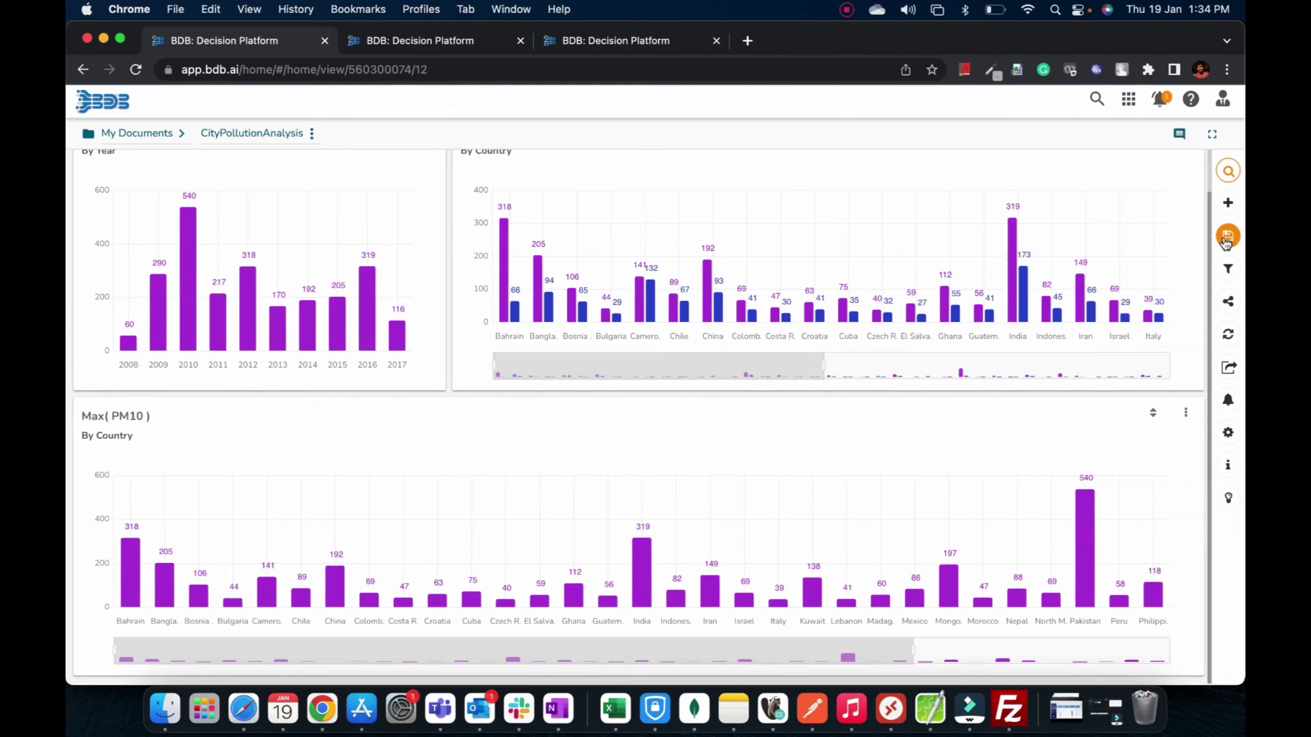
click(1227, 241)
Review the PollutionDataLoad pipeline, the CityPollutionData entry among the data stores, and the charts of the CityPollutionAnalysis story.
click(617, 38)
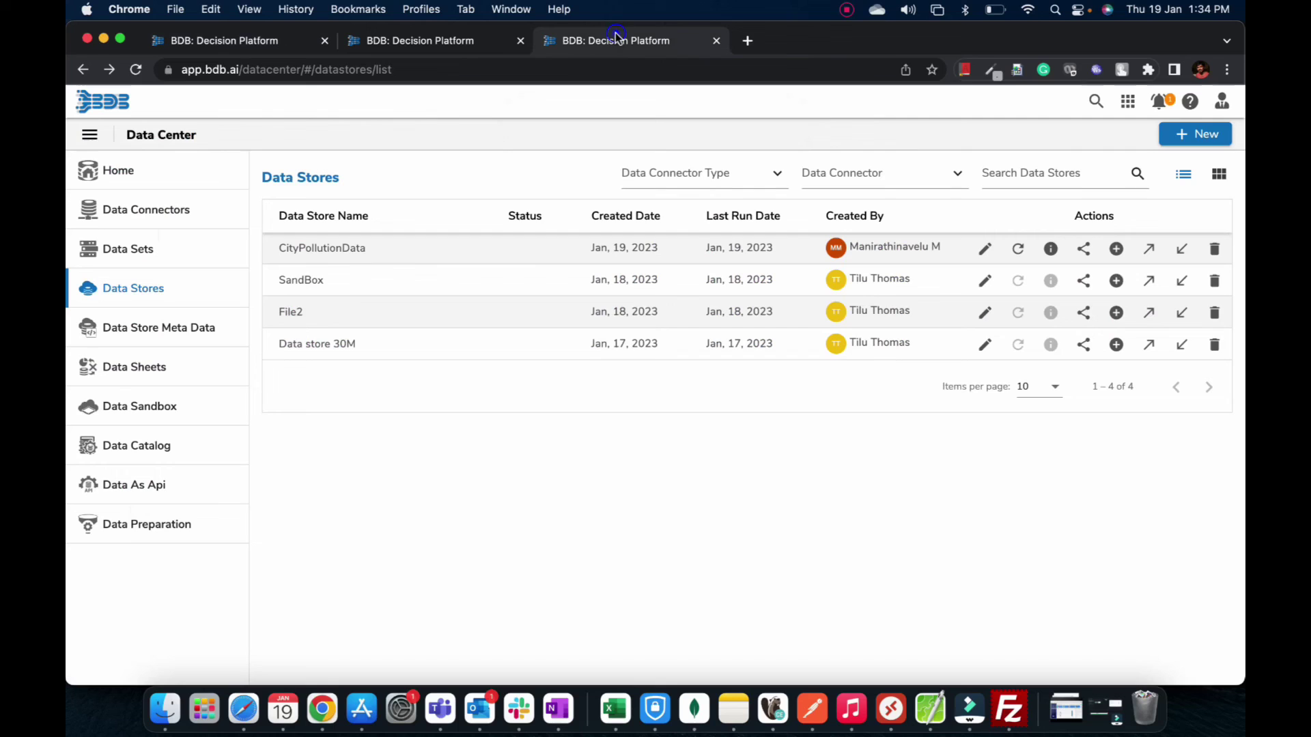
click(451, 47)
scroll(785, 390, right, 5)
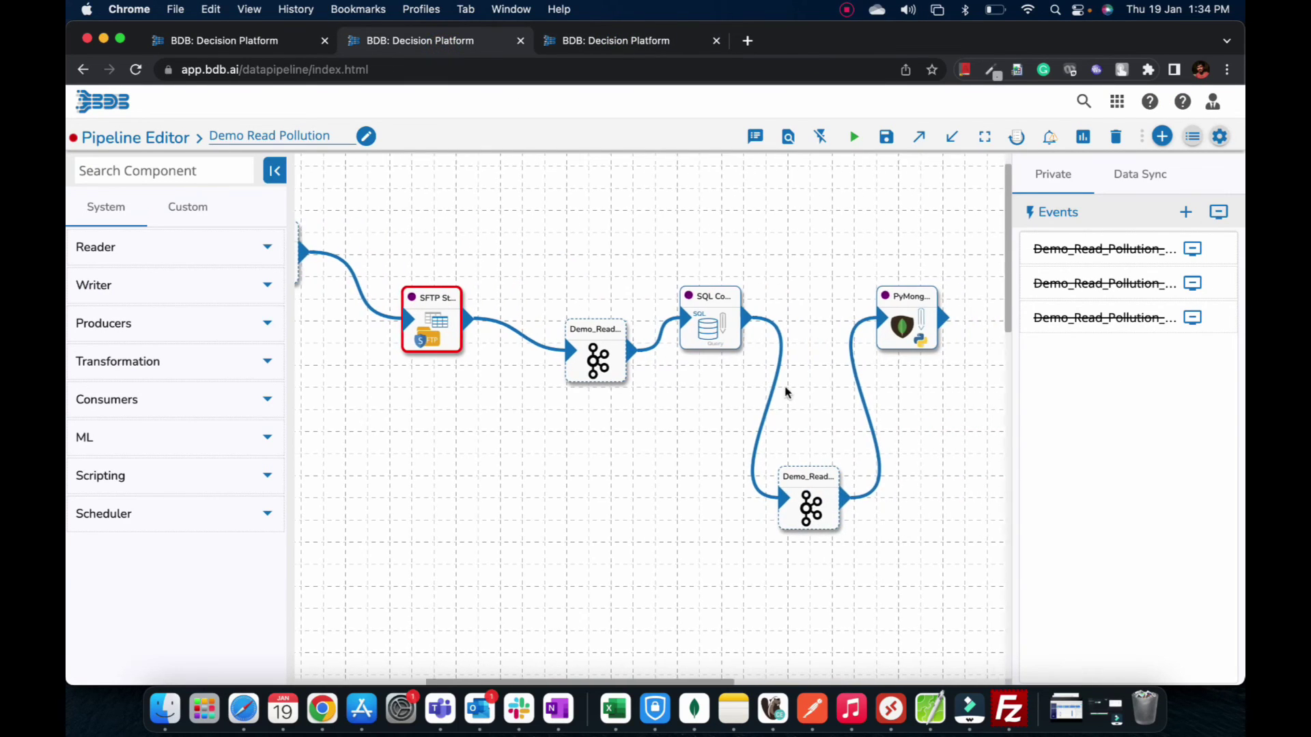
click(1192, 137)
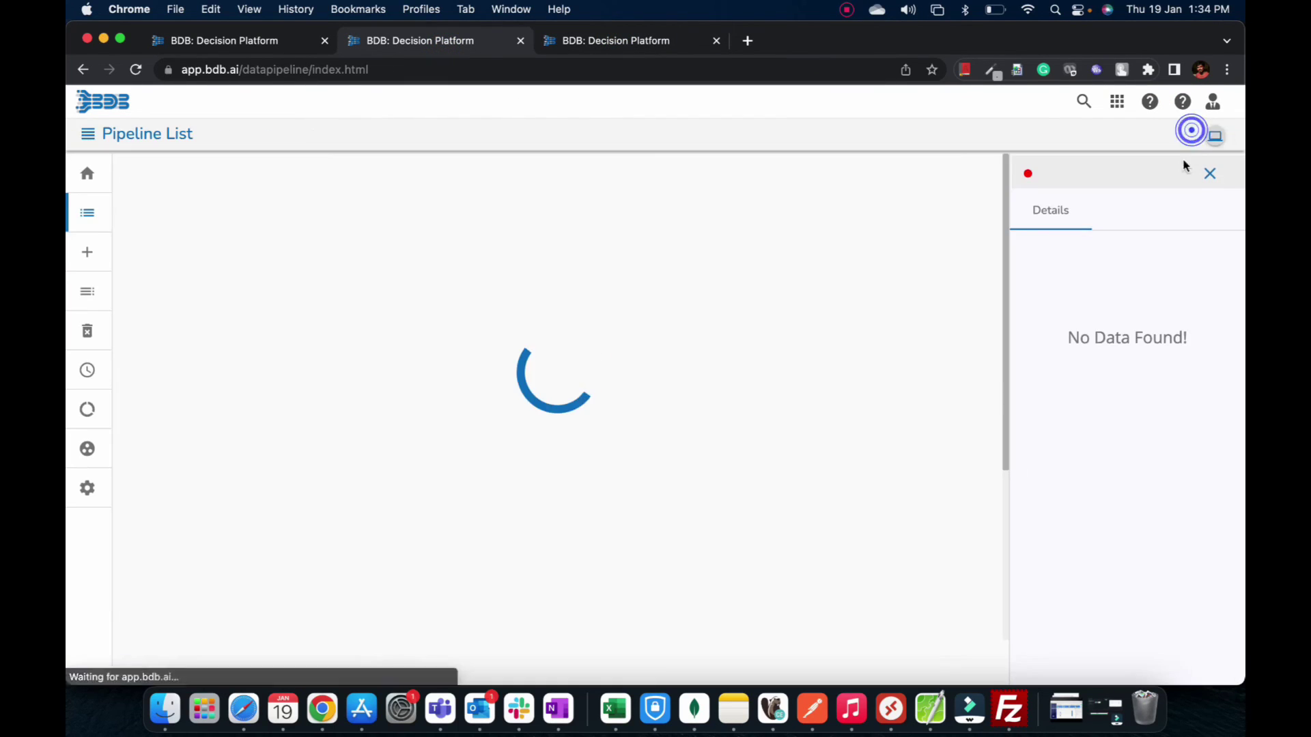
click(772, 240)
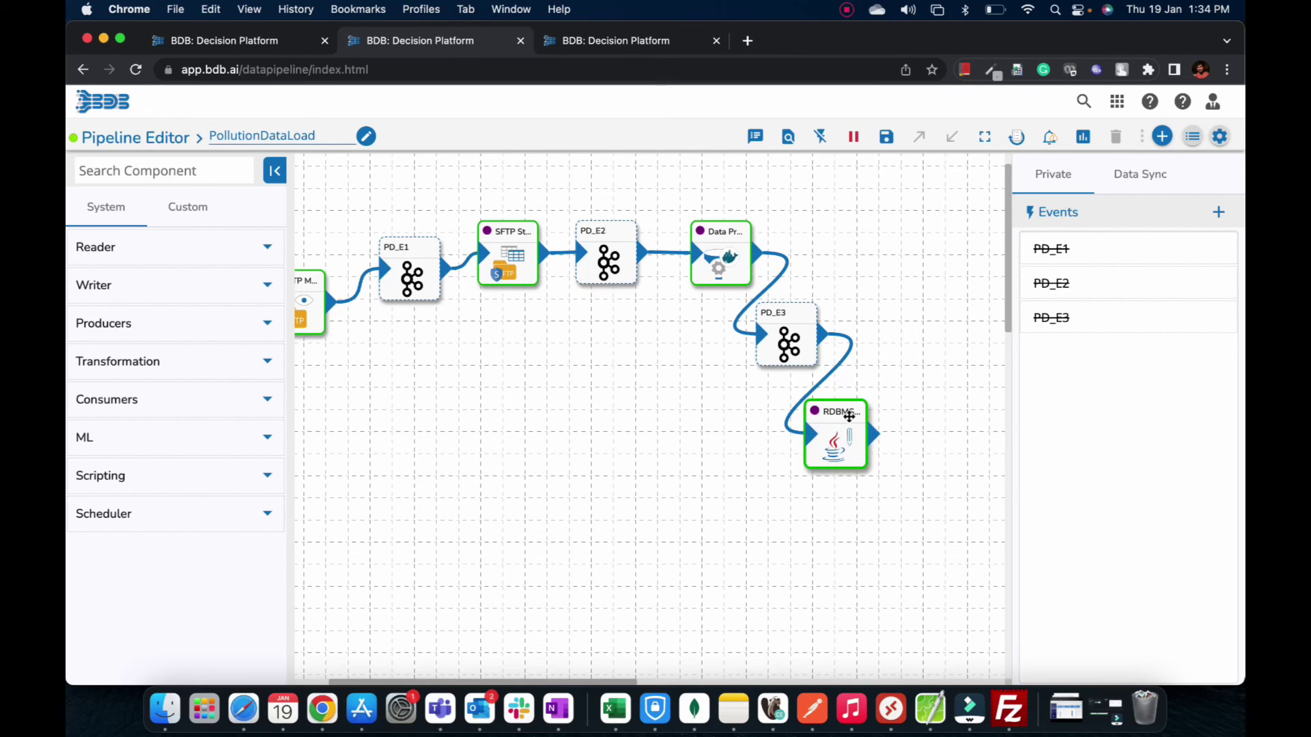
click(612, 42)
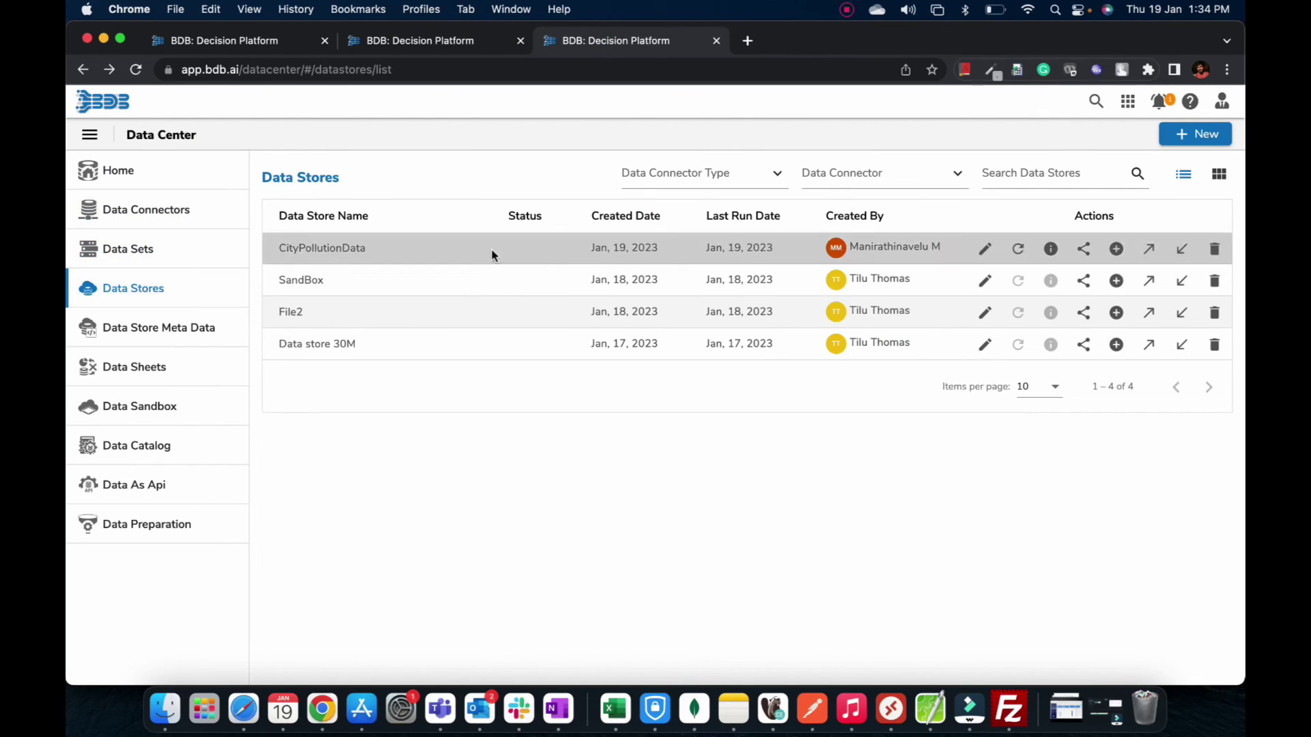
click(234, 46)
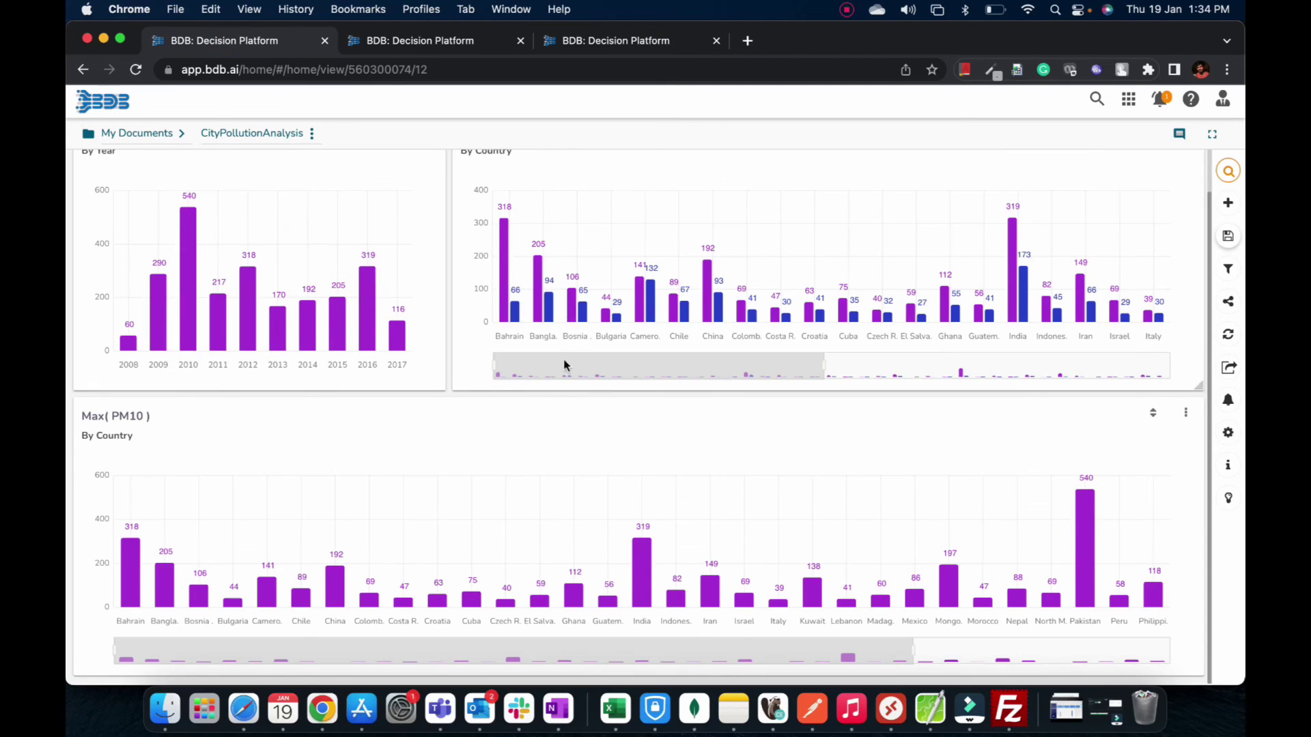
scroll(553, 382, up, 2)
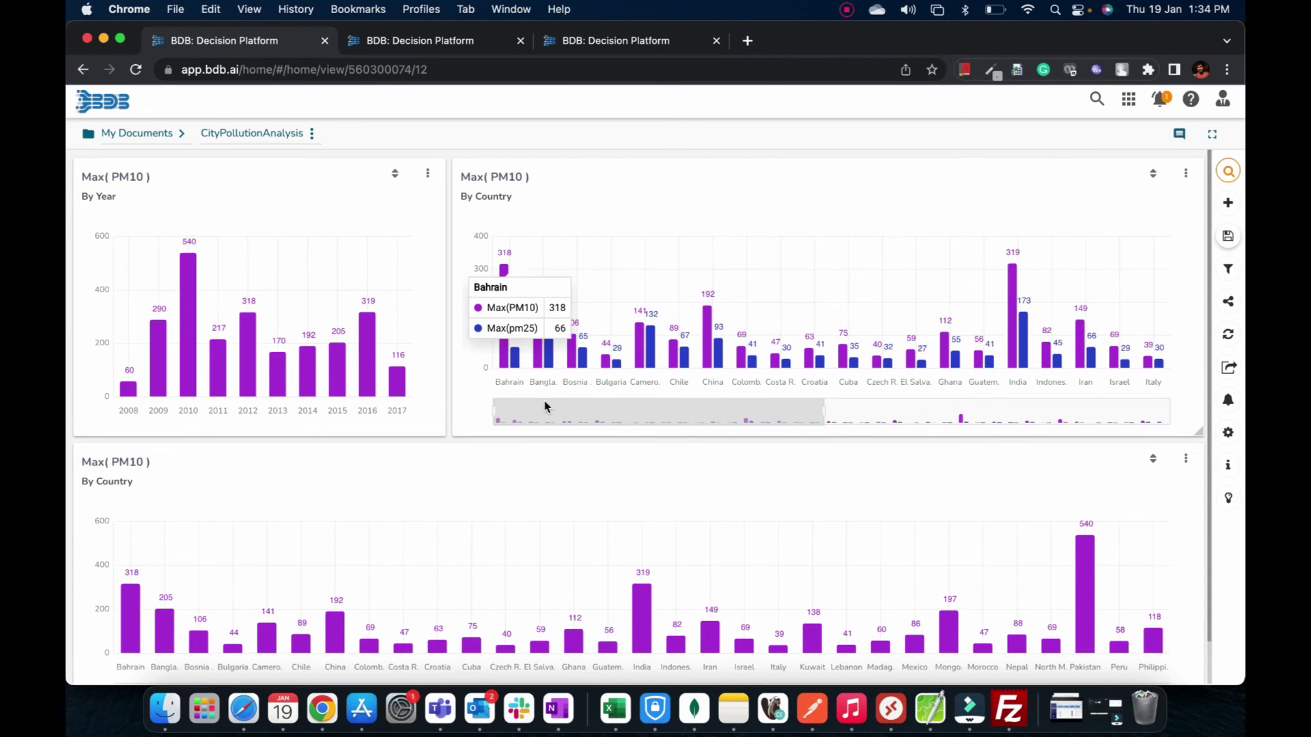
click(846, 9)
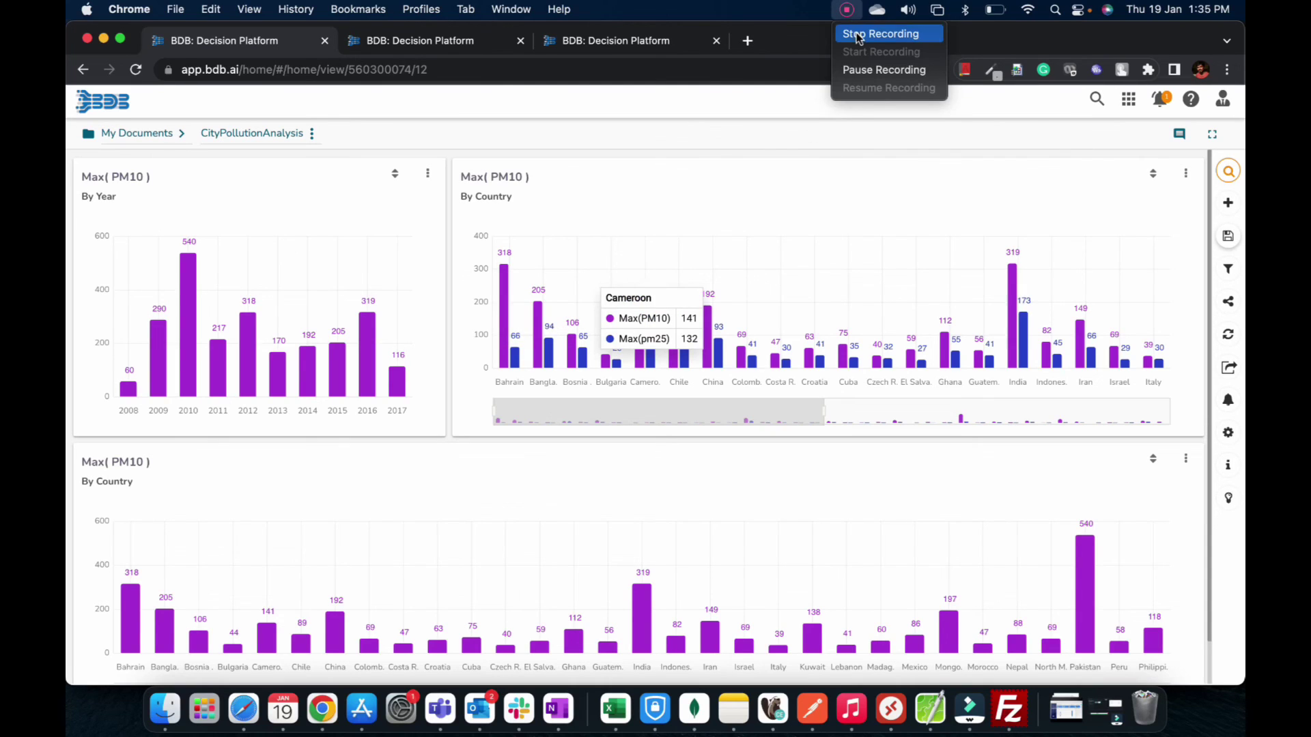